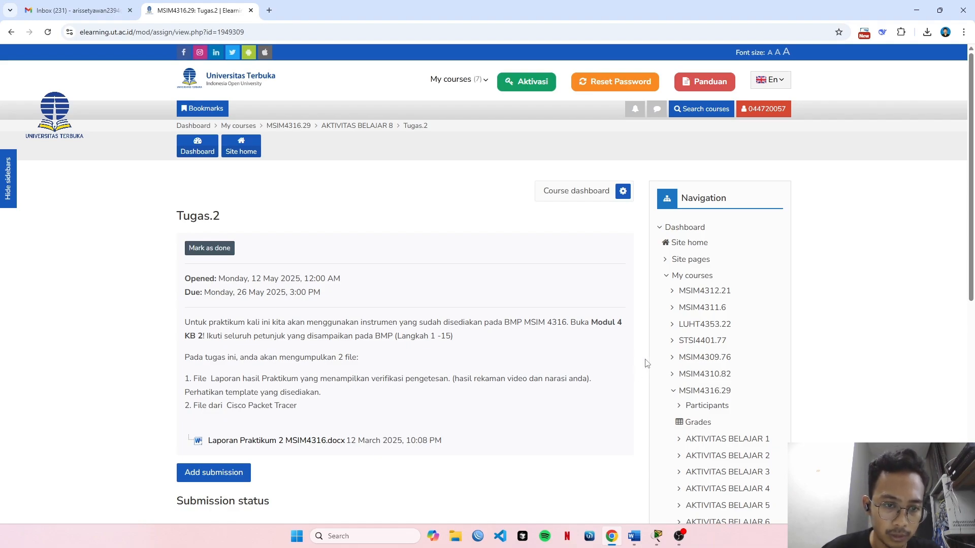
Review the Tugas.2 assignment instructions, required files and submission status on the course page.
{"action": "scroll", "coordinate": [426, 331], "scroll_direction": "down", "scroll_amount": 2}
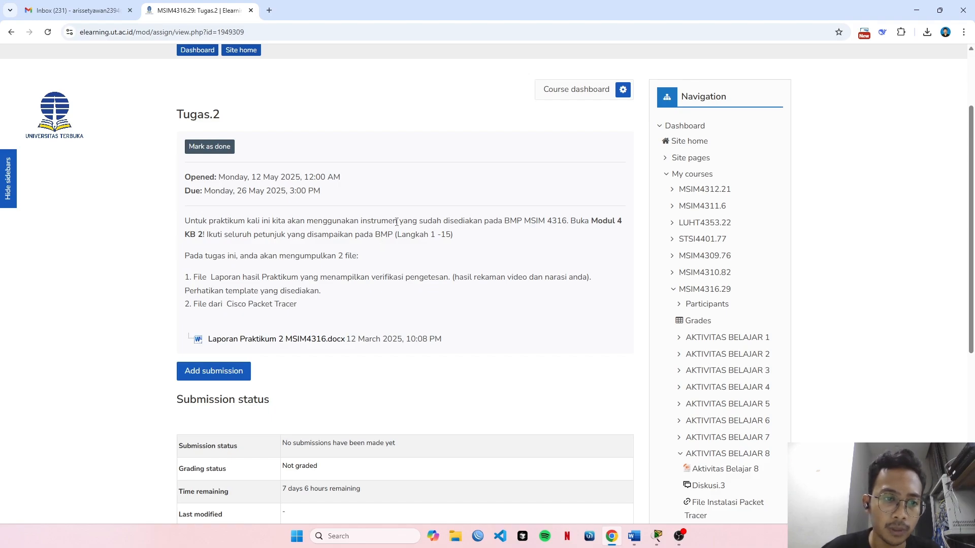
{"action": "scroll", "coordinate": [395, 221], "scroll_direction": "down", "scroll_amount": 3}
{"action": "scroll", "coordinate": [396, 224], "scroll_direction": "up", "scroll_amount": 3}
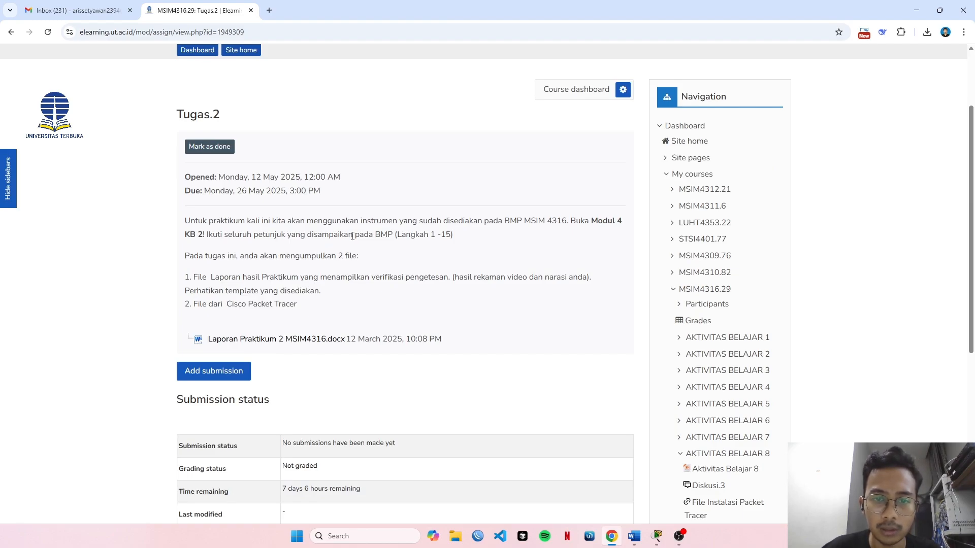
{"action": "scroll", "coordinate": [354, 233], "scroll_direction": "up", "scroll_amount": 2}
{"action": "scroll", "coordinate": [354, 233], "scroll_direction": "down", "scroll_amount": 5}
{"action": "scroll", "coordinate": [356, 236], "scroll_direction": "up", "scroll_amount": 5}
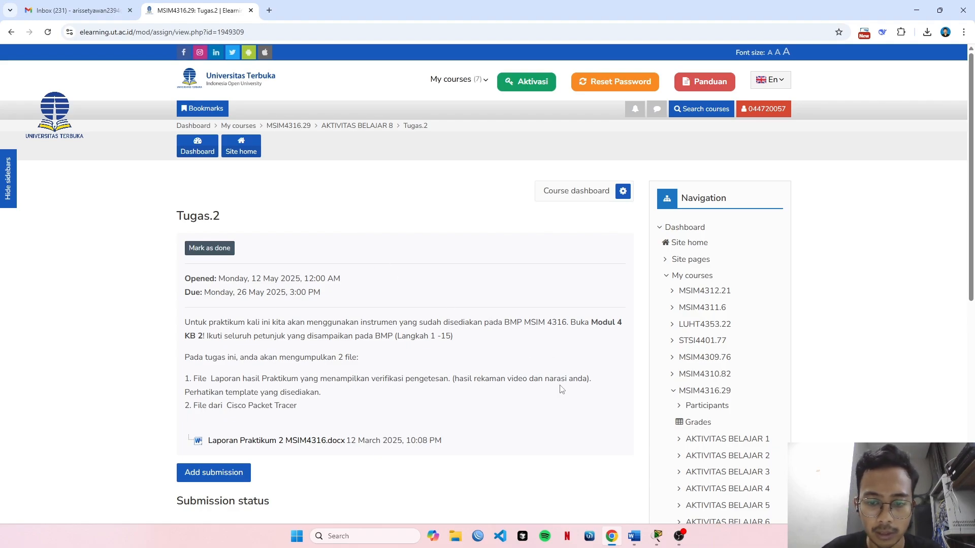
Switch to Cisco Packet Tracer and place a 2950T-24 switch in the logical workspace.
{"action": "left_click", "coordinate": [657, 536]}
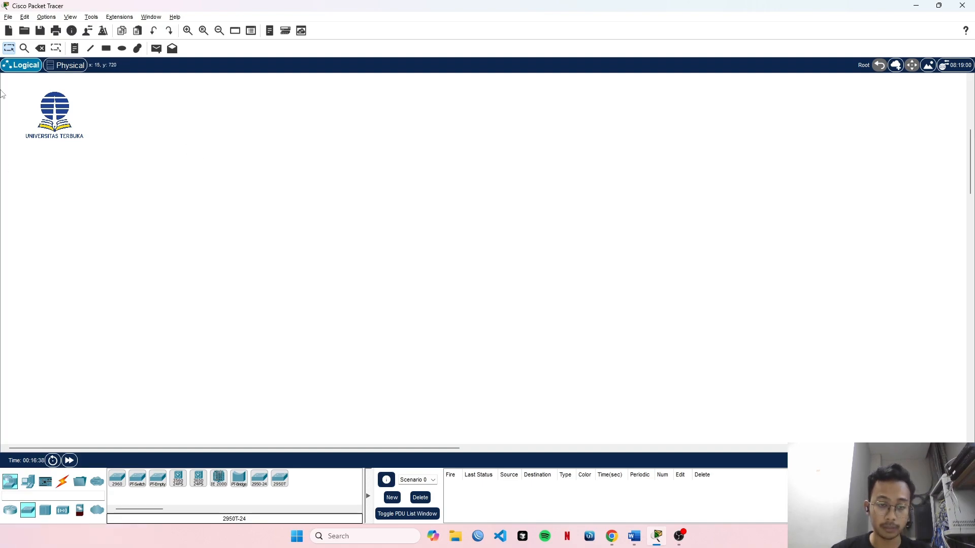
{"action": "left_click", "coordinate": [283, 480]}
{"action": "left_click", "coordinate": [355, 265]}
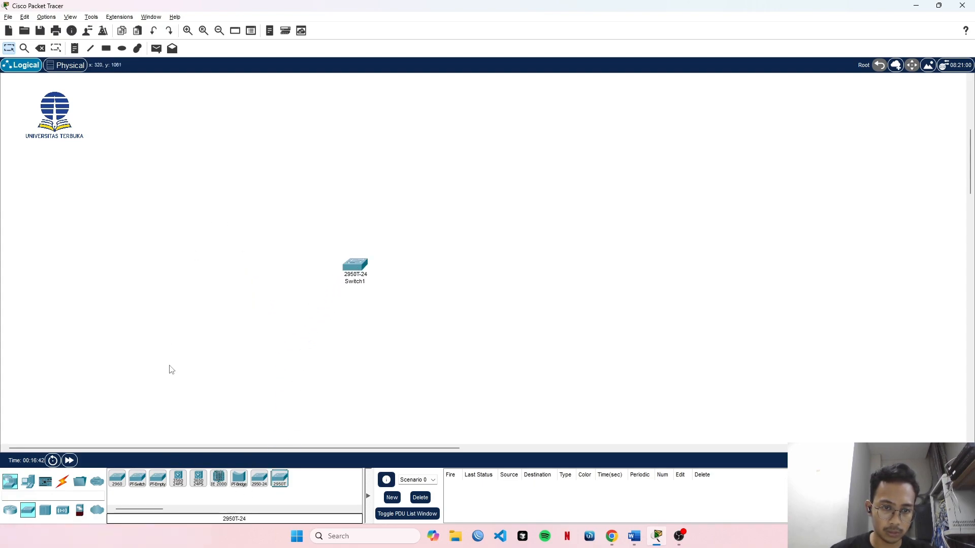
Examine Switch1's physical view and its list of configurable interfaces, and close the device window.
{"action": "left_click", "coordinate": [357, 265]}
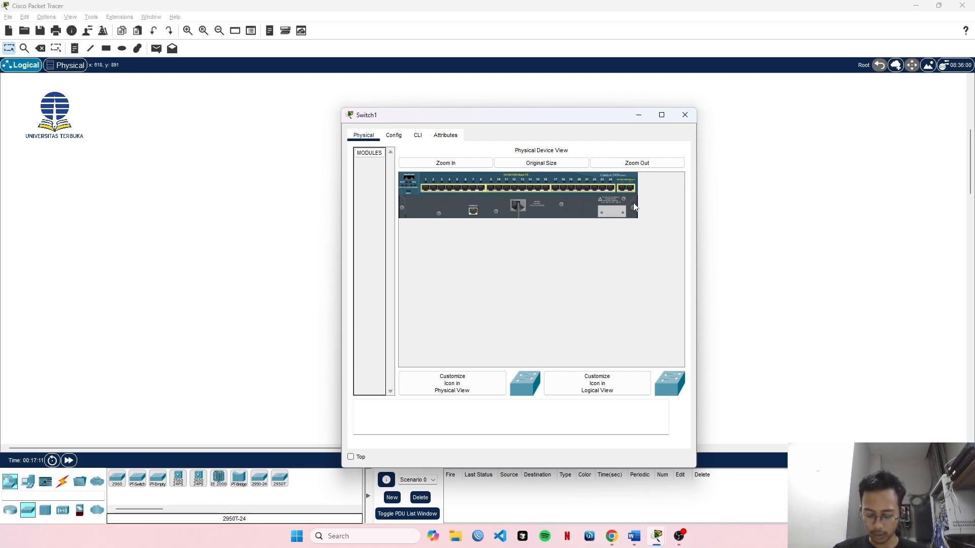
{"action": "left_click", "coordinate": [393, 135]}
{"action": "scroll", "coordinate": [386, 299], "scroll_direction": "down", "scroll_amount": 5}
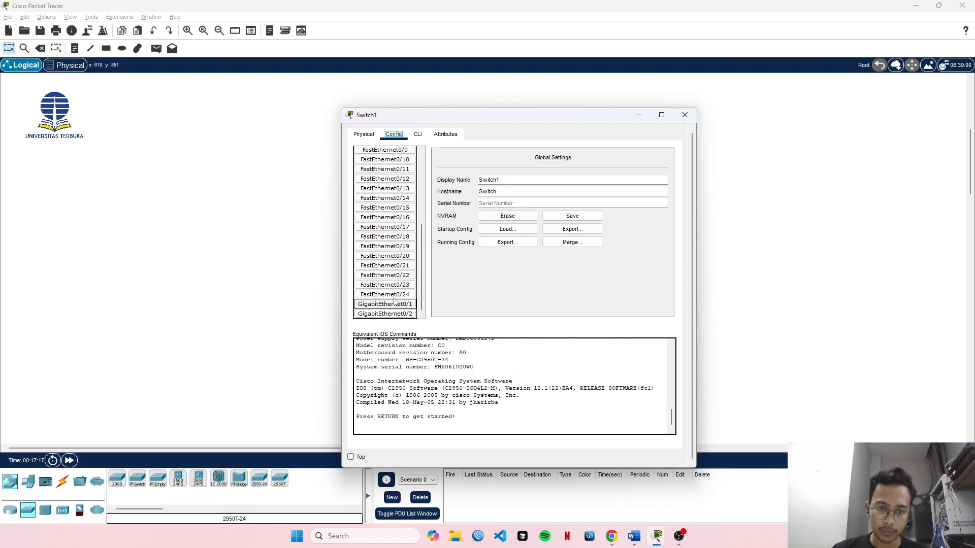
{"action": "scroll", "coordinate": [388, 285], "scroll_direction": "up", "scroll_amount": 5}
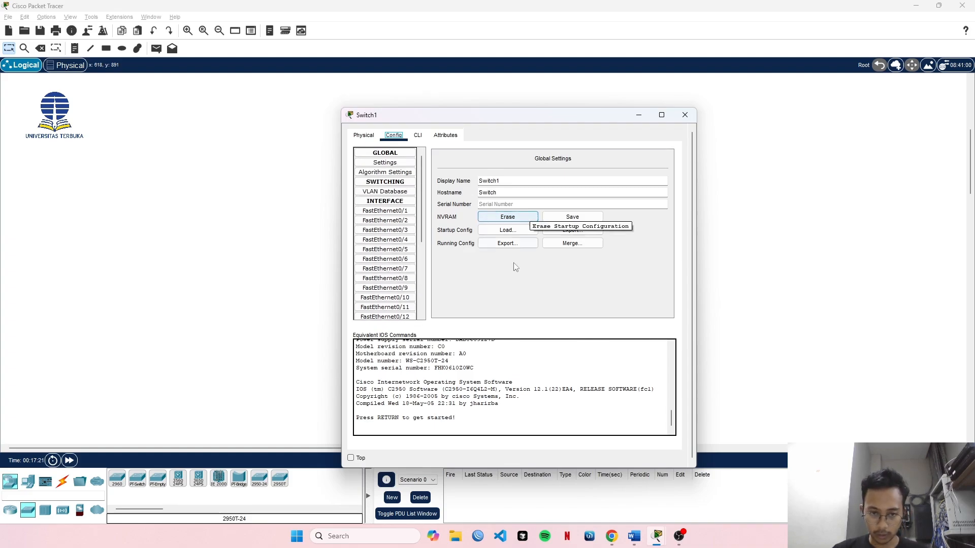
{"action": "scroll", "coordinate": [396, 284], "scroll_direction": "down", "scroll_amount": 5}
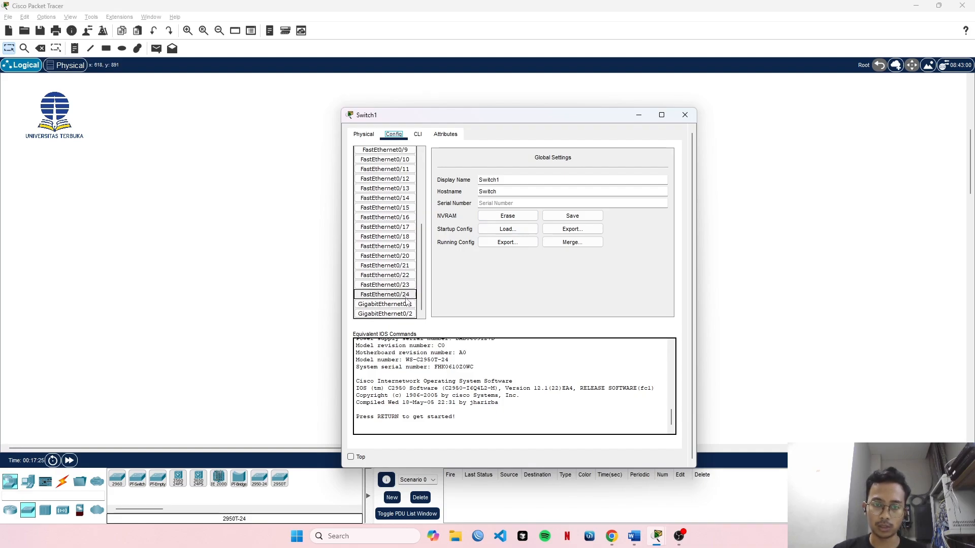
{"action": "scroll", "coordinate": [406, 224], "scroll_direction": "up", "scroll_amount": 5}
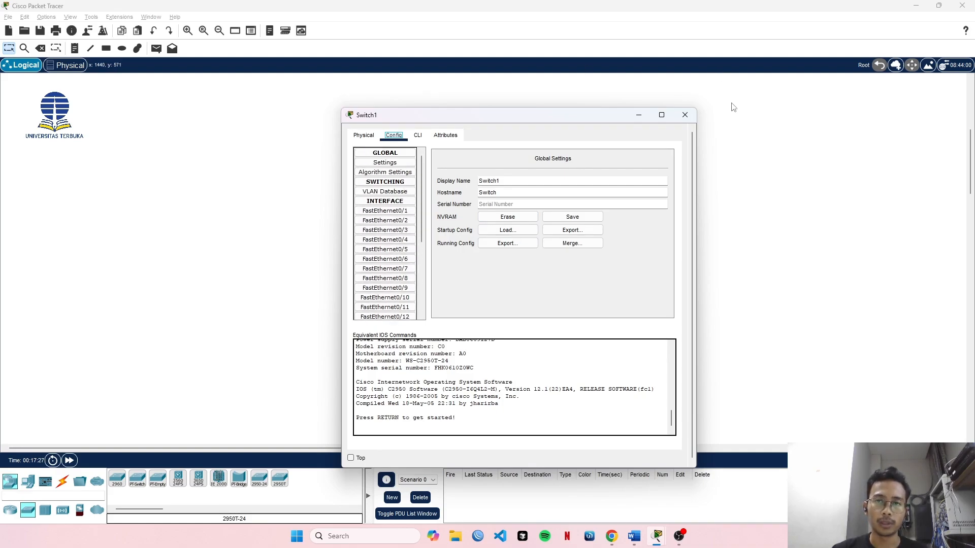
{"action": "left_click", "coordinate": [692, 116]}
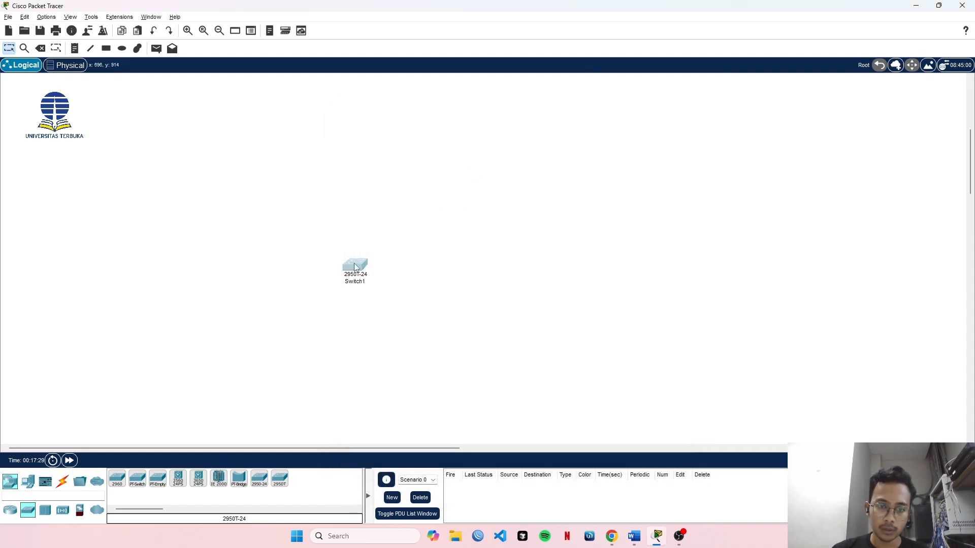
Move Switch1 higher in the workspace and place two PCs, one above the other, to the left of the switch.
{"action": "left_click_drag", "start_coordinate": [368, 211], "coordinate": [363, 211]}
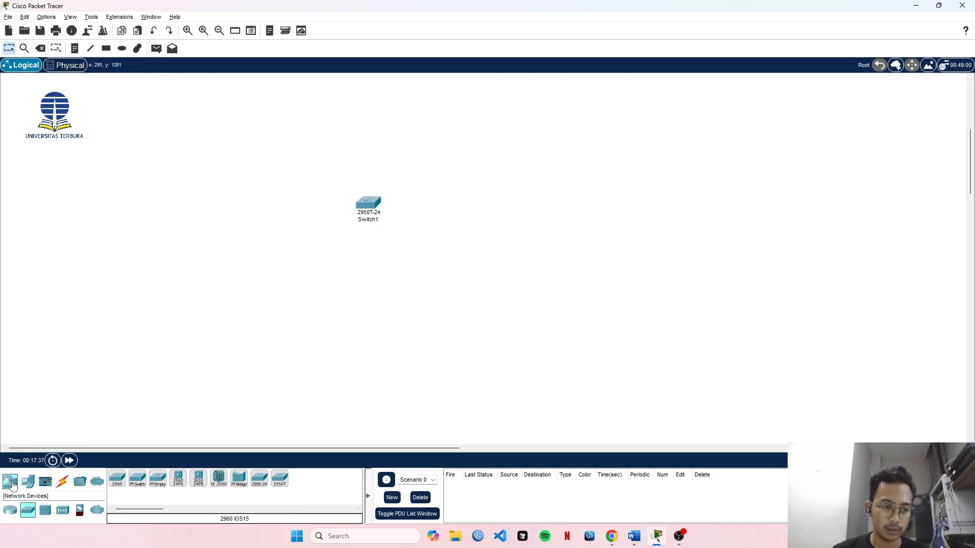
{"action": "left_click", "coordinate": [31, 486]}
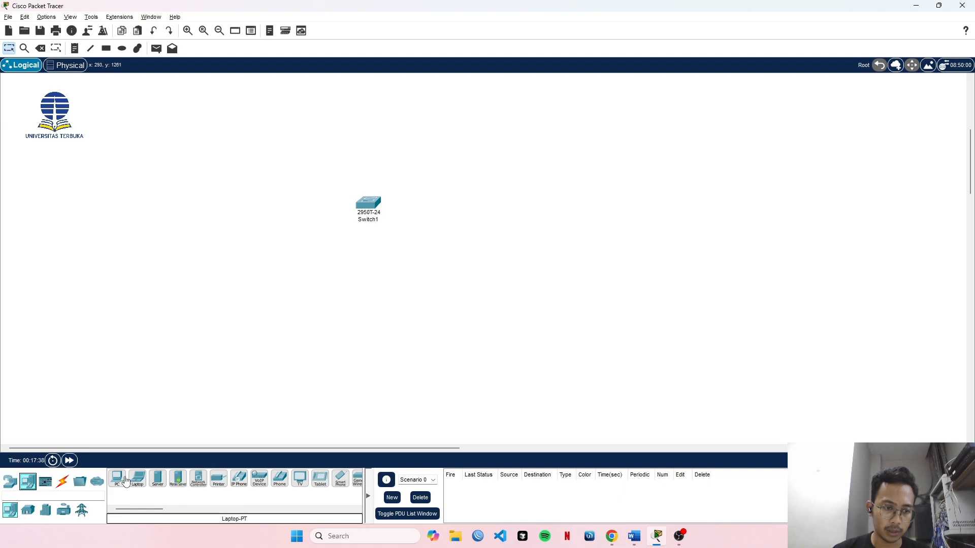
{"action": "left_click", "coordinate": [117, 479]}
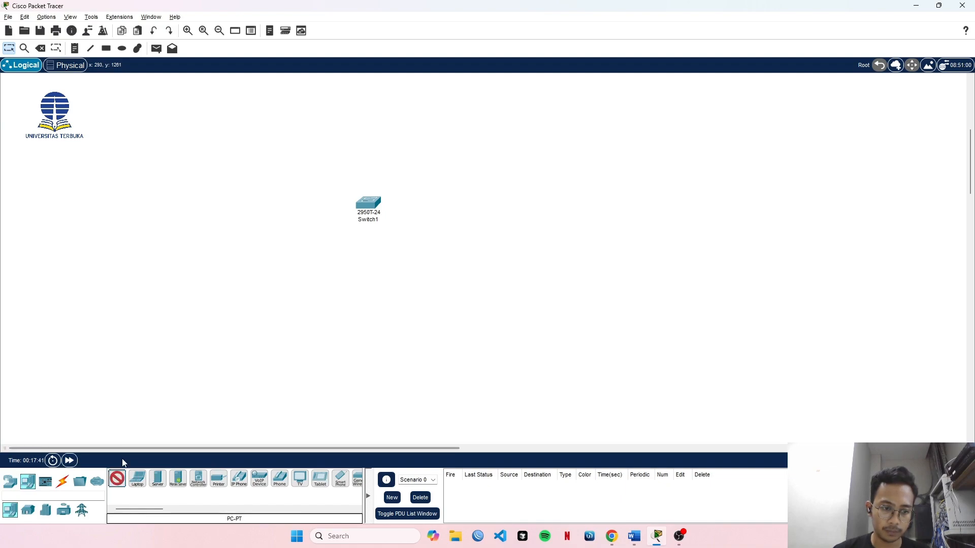
{"action": "left_click", "coordinate": [265, 180]}
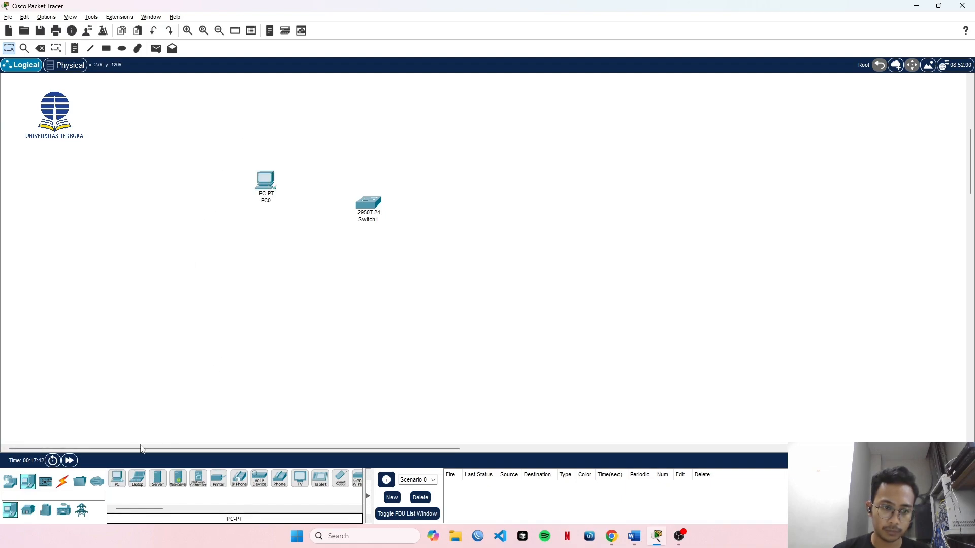
{"action": "left_click", "coordinate": [117, 479]}
{"action": "left_click", "coordinate": [267, 251]}
Place two more PCs to the right of Switch1, level PC2 with PC0, and center the switch vertically between the PC rows.
{"action": "left_click", "coordinate": [117, 480]}
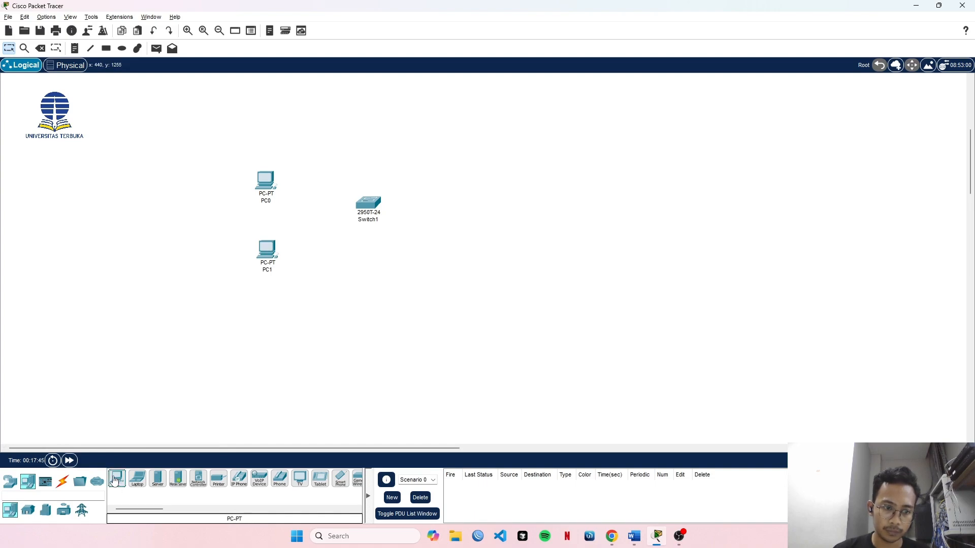
{"action": "left_click", "coordinate": [481, 168]}
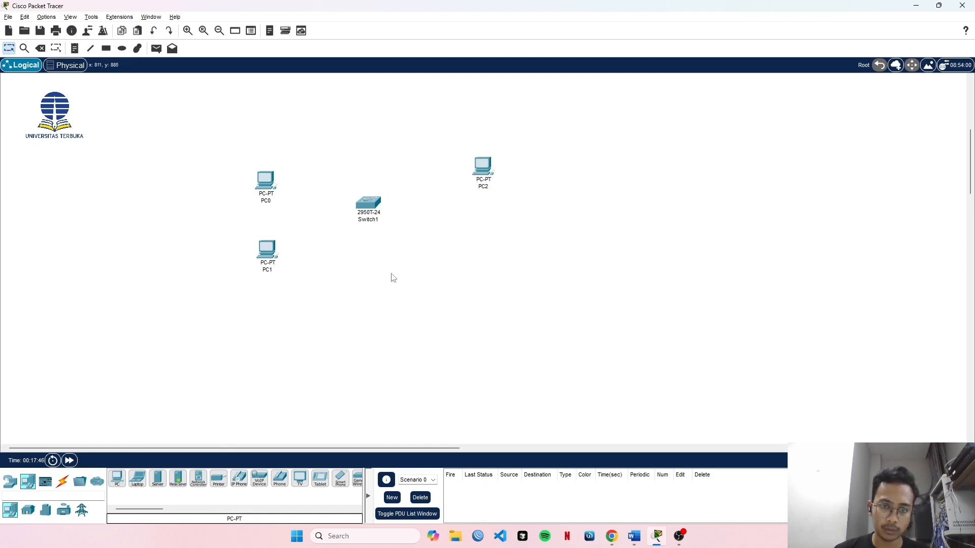
{"action": "left_click", "coordinate": [117, 479]}
{"action": "left_click", "coordinate": [479, 247]}
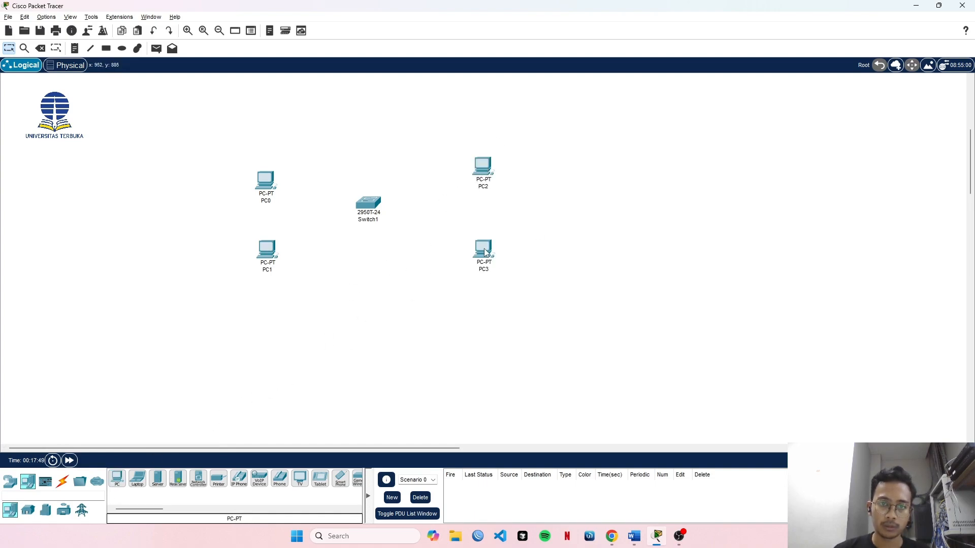
{"action": "left_click_drag", "start_coordinate": [484, 167], "coordinate": [485, 180]}
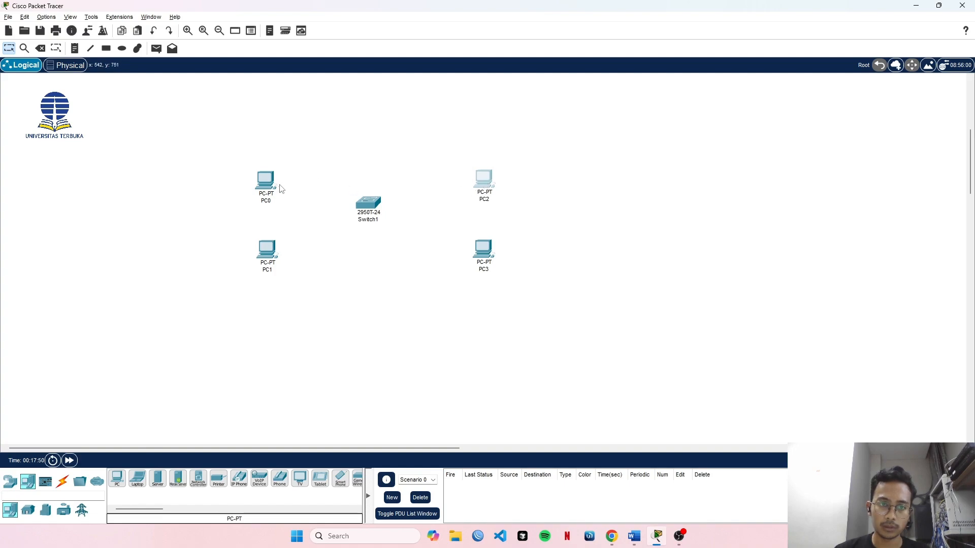
{"action": "left_click_drag", "start_coordinate": [367, 205], "coordinate": [374, 213]}
{"action": "left_click", "coordinate": [403, 174]}
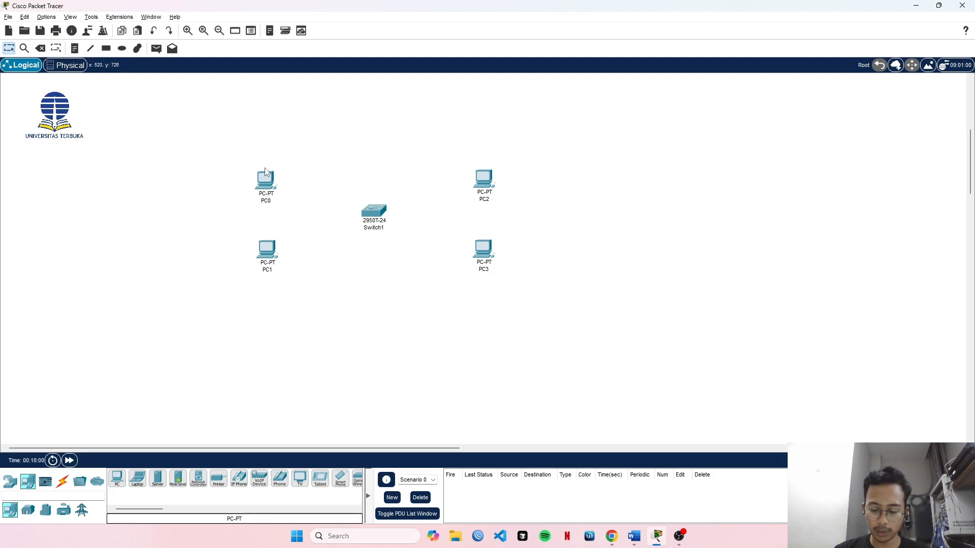
Connect PC0's FastEthernet0 port to Switch1's FastEthernet0/1 port with a copper straight-through cable.
{"action": "left_click", "coordinate": [63, 481]}
{"action": "left_click", "coordinate": [164, 482]}
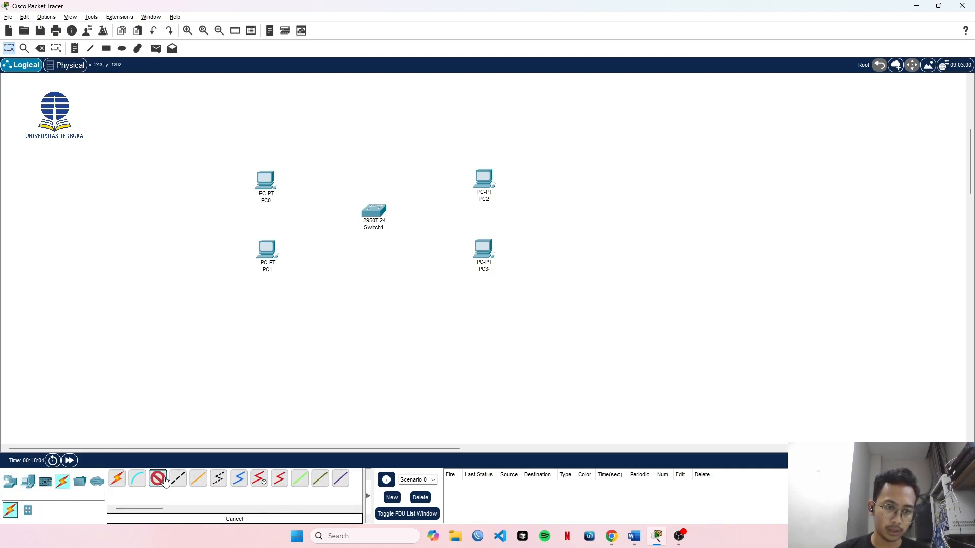
{"action": "left_click", "coordinate": [266, 178]}
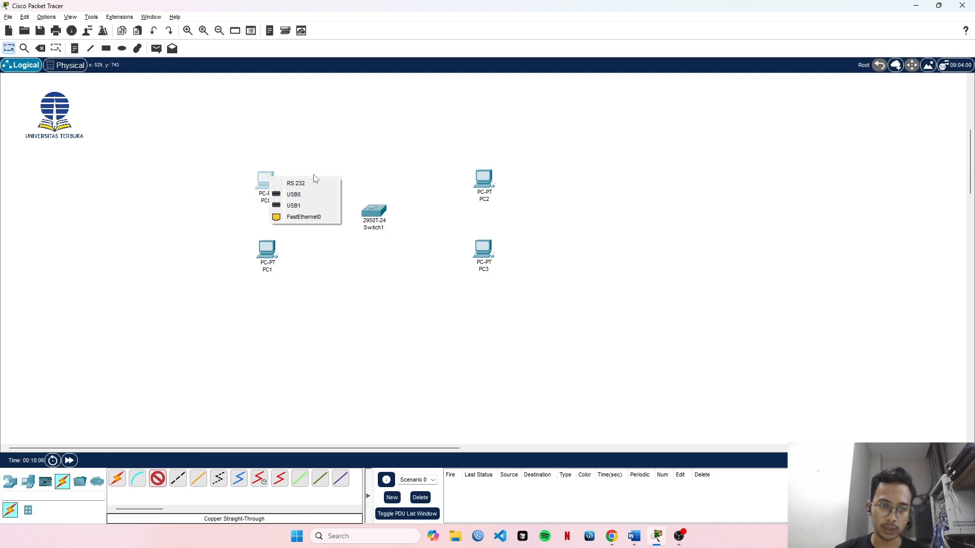
{"action": "left_click", "coordinate": [302, 217]}
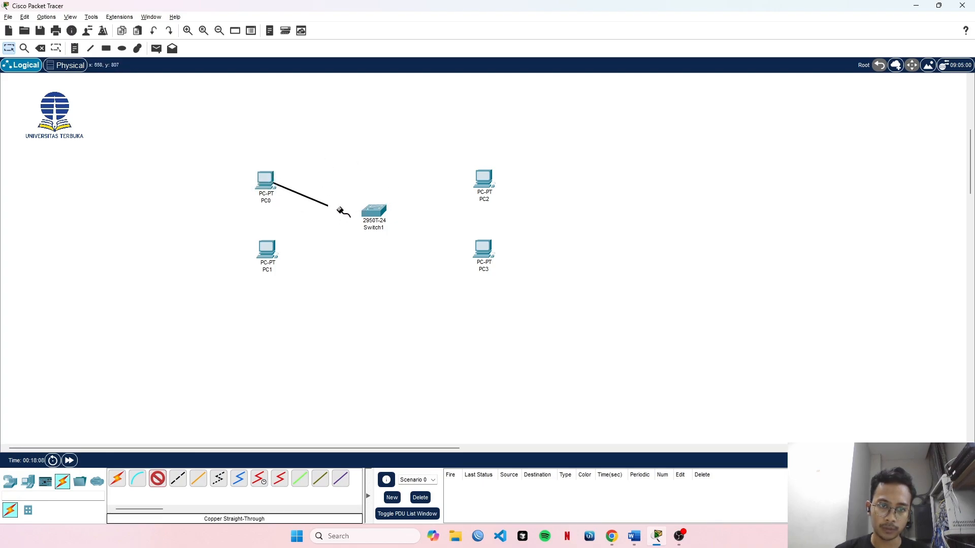
{"action": "left_click", "coordinate": [374, 210]}
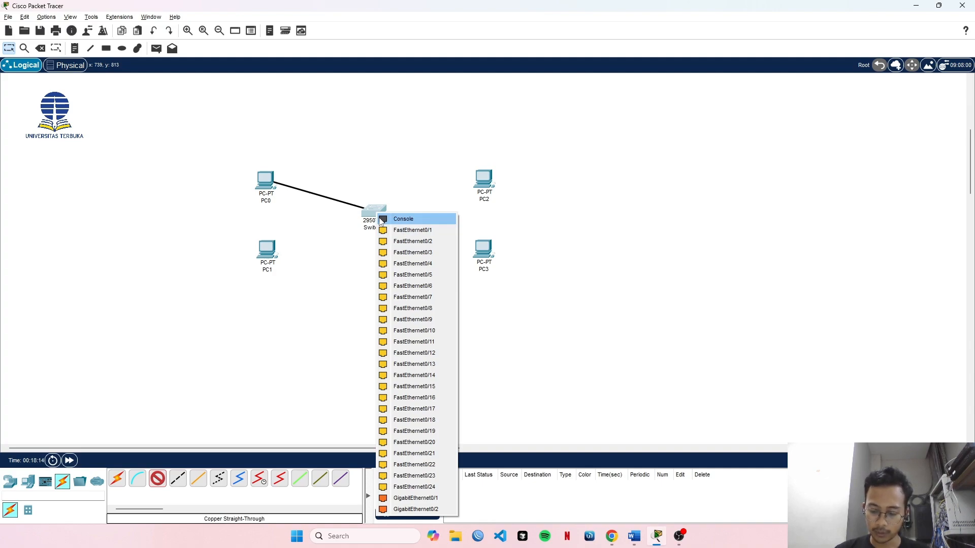
{"action": "left_click", "coordinate": [429, 231]}
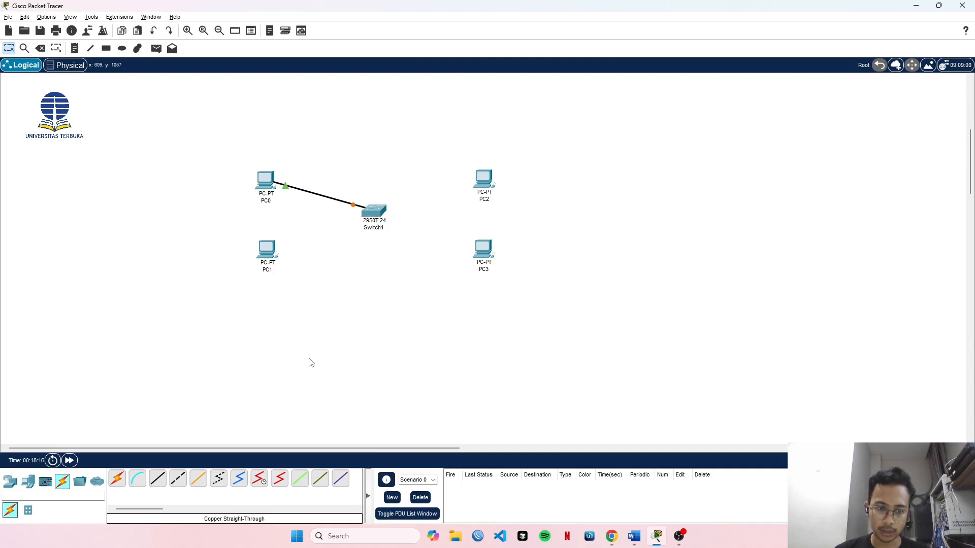
Connect PC1's FastEthernet0 port to Switch1's FastEthernet0/2 port with a copper straight-through cable.
{"action": "left_click", "coordinate": [158, 479]}
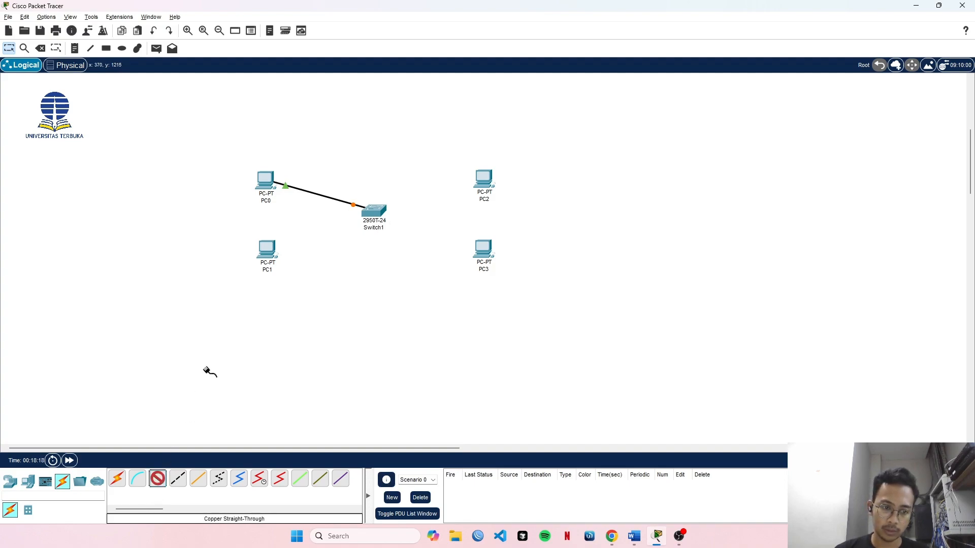
{"action": "left_click", "coordinate": [267, 251]}
{"action": "left_click", "coordinate": [303, 291]}
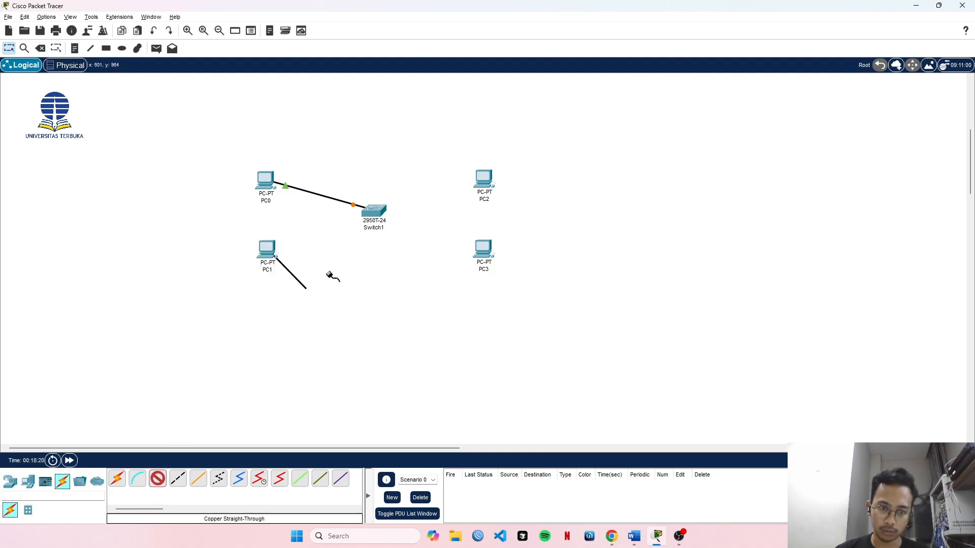
{"action": "left_click", "coordinate": [372, 209]}
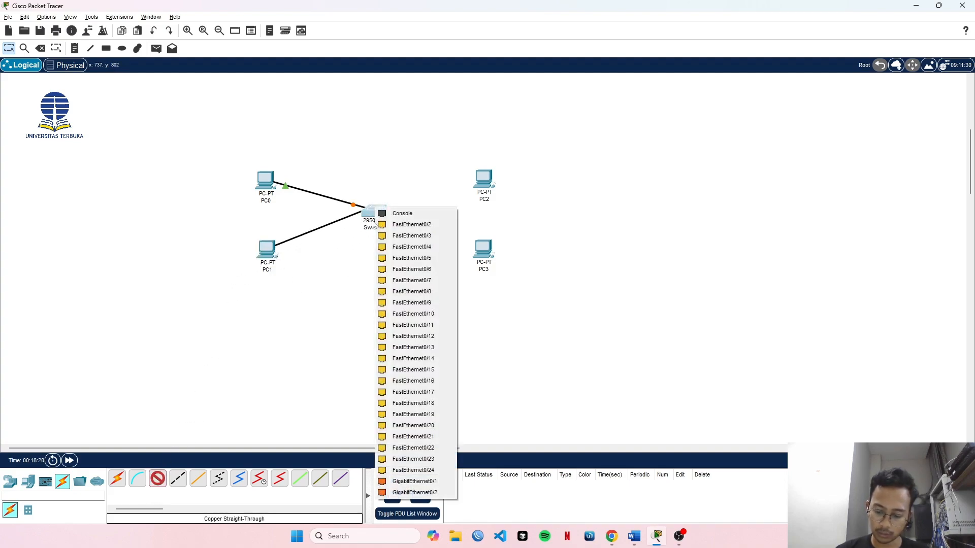
{"action": "left_click", "coordinate": [427, 225]}
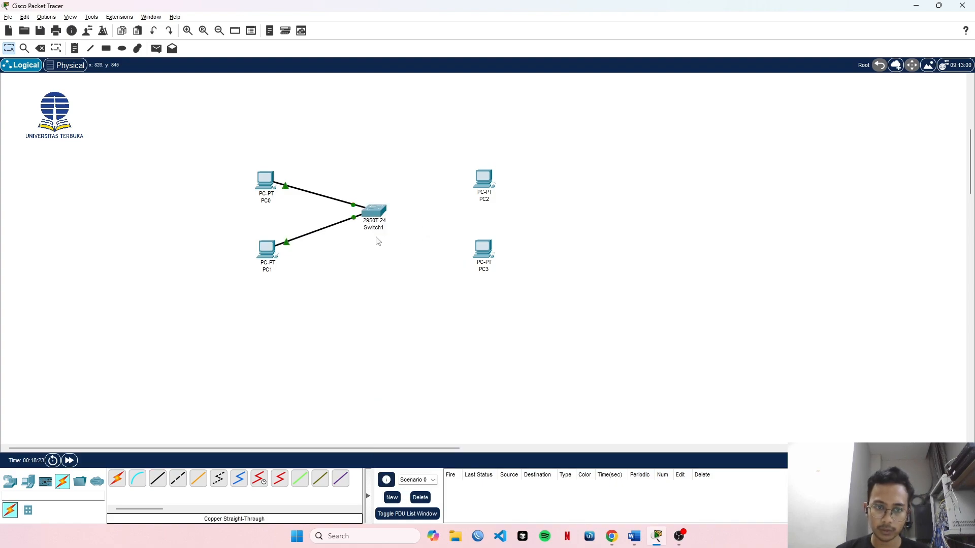
Connect PC2's FastEthernet0 port to Switch1's FastEthernet0/11 port with a copper straight-through cable.
{"action": "left_click", "coordinate": [157, 479]}
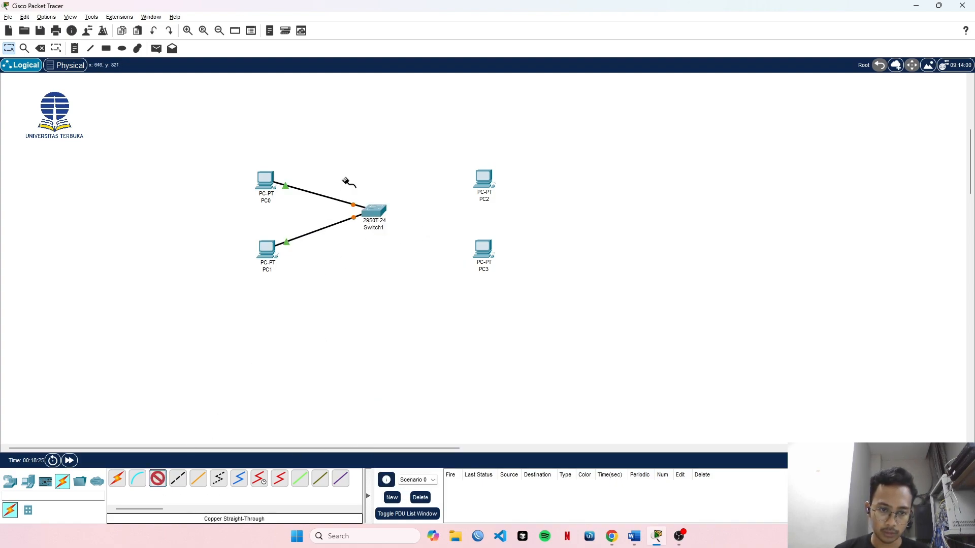
{"action": "left_click", "coordinate": [483, 179]}
{"action": "left_click", "coordinate": [511, 218]}
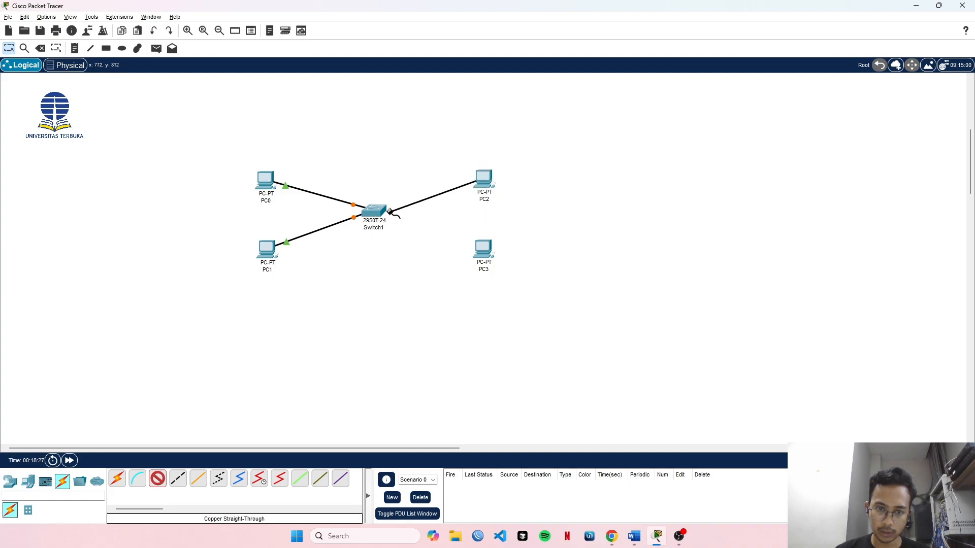
{"action": "left_click", "coordinate": [374, 211]}
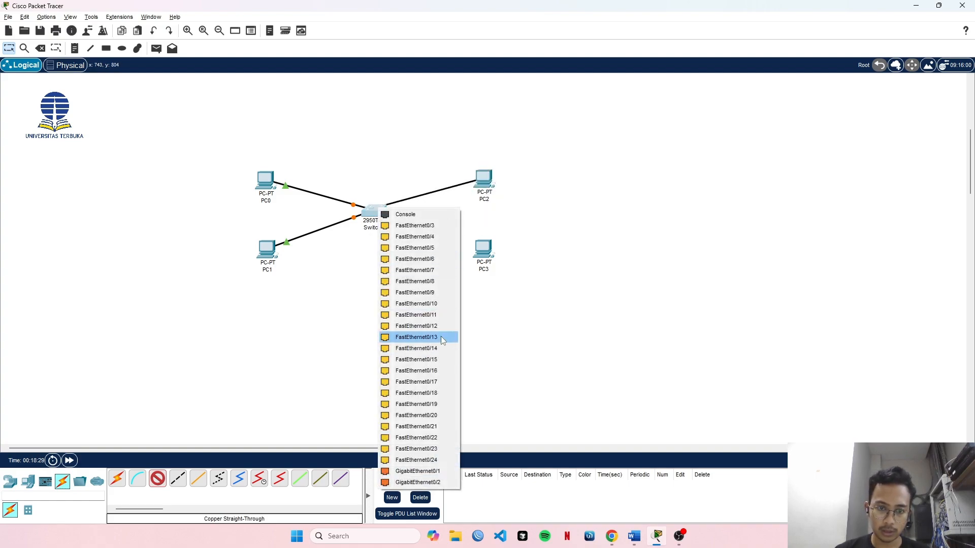
{"action": "left_click", "coordinate": [434, 316]}
Connect PC3's FastEthernet0 port to Switch1's FastEthernet0/12 port with a copper straight-through cable.
{"action": "left_click", "coordinate": [158, 481]}
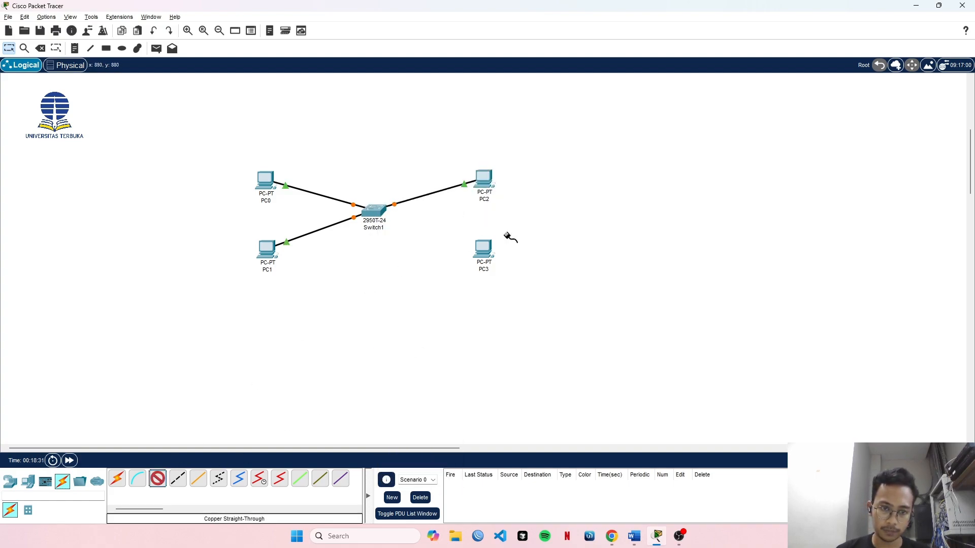
{"action": "left_click", "coordinate": [483, 251]}
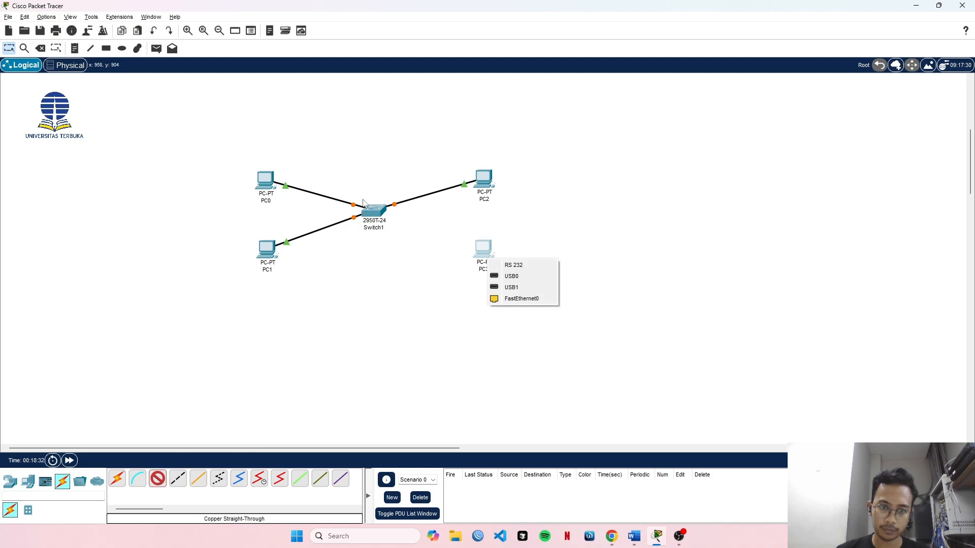
{"action": "left_click", "coordinate": [525, 301]}
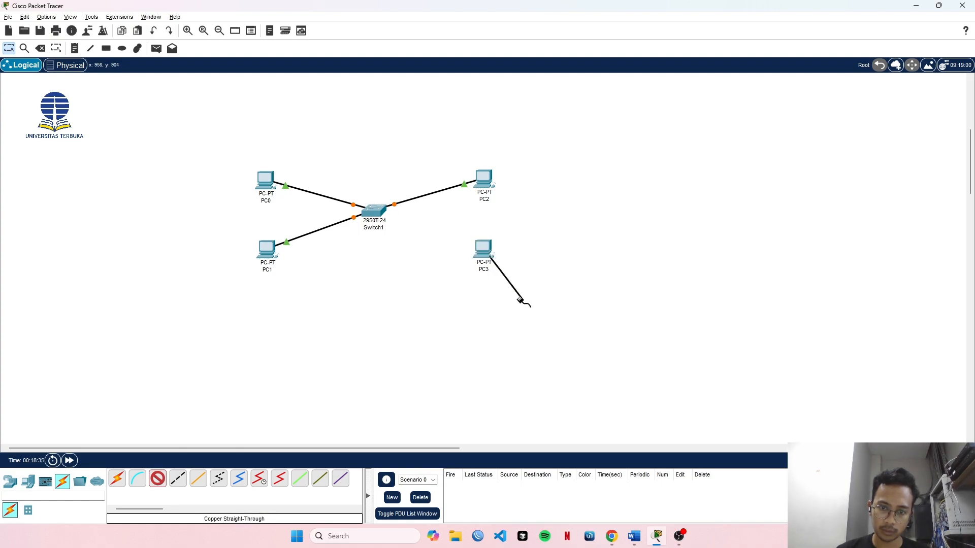
{"action": "left_click", "coordinate": [370, 206]}
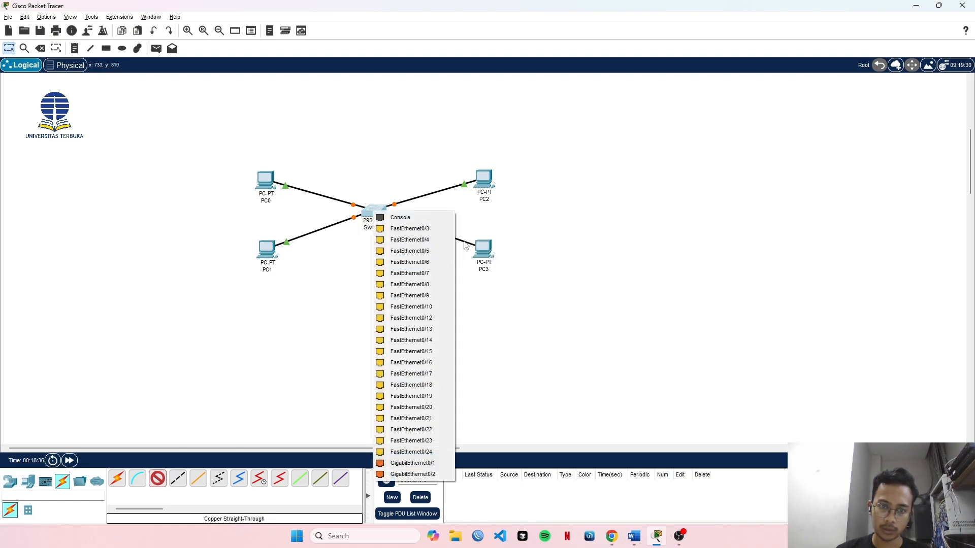
{"action": "left_click", "coordinate": [429, 319]}
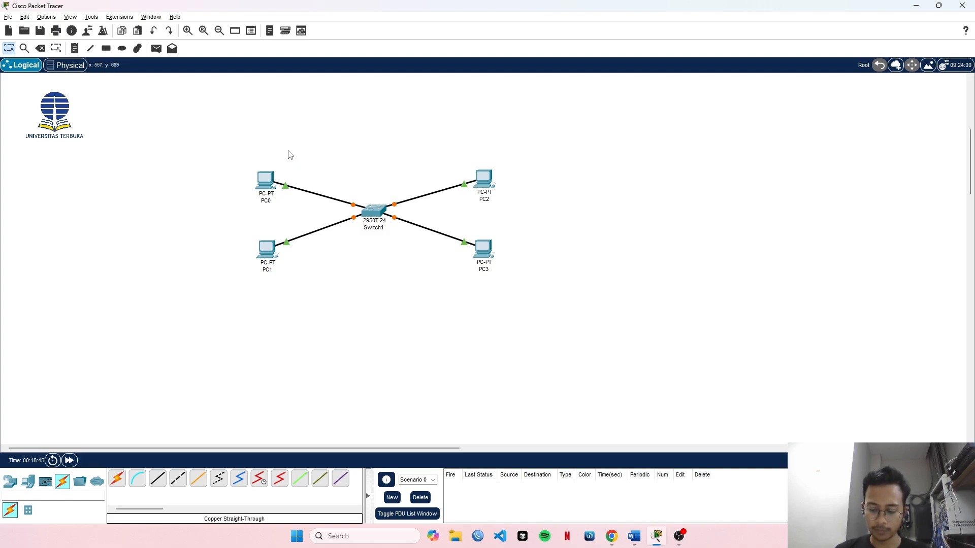
{"action": "left_click_drag", "start_coordinate": [231, 143], "coordinate": [525, 290]}
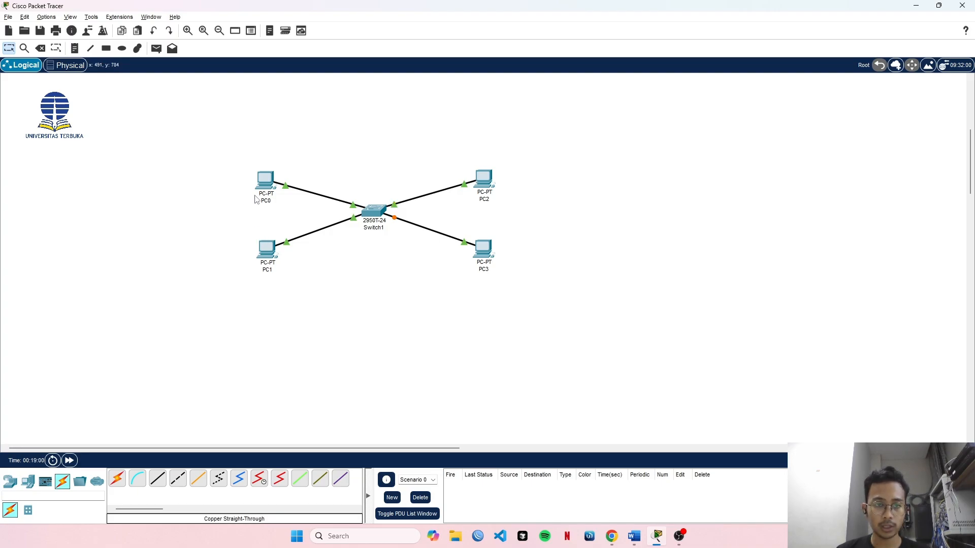
Try to change PC0's display name to PC1 in its global settings.
{"action": "left_click", "coordinate": [267, 183]}
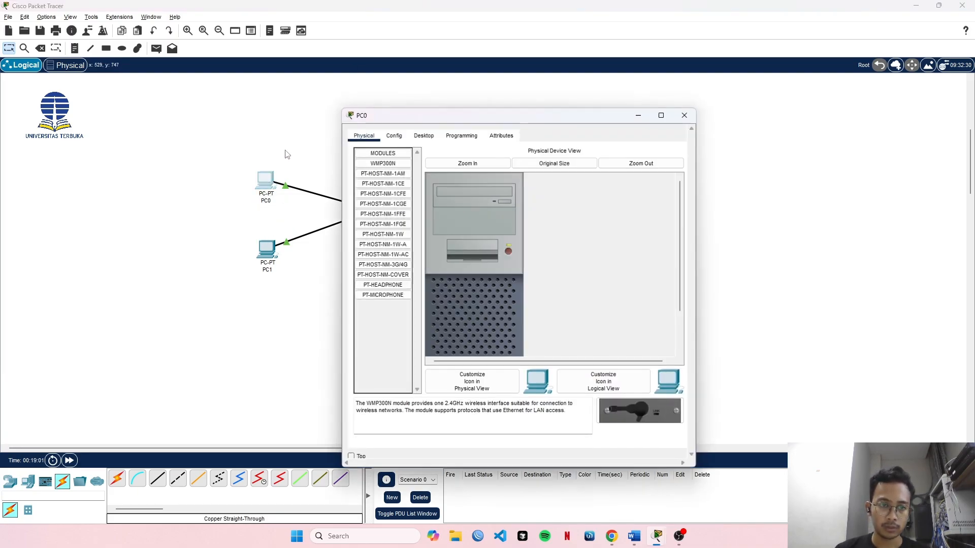
{"action": "left_click", "coordinate": [395, 135]}
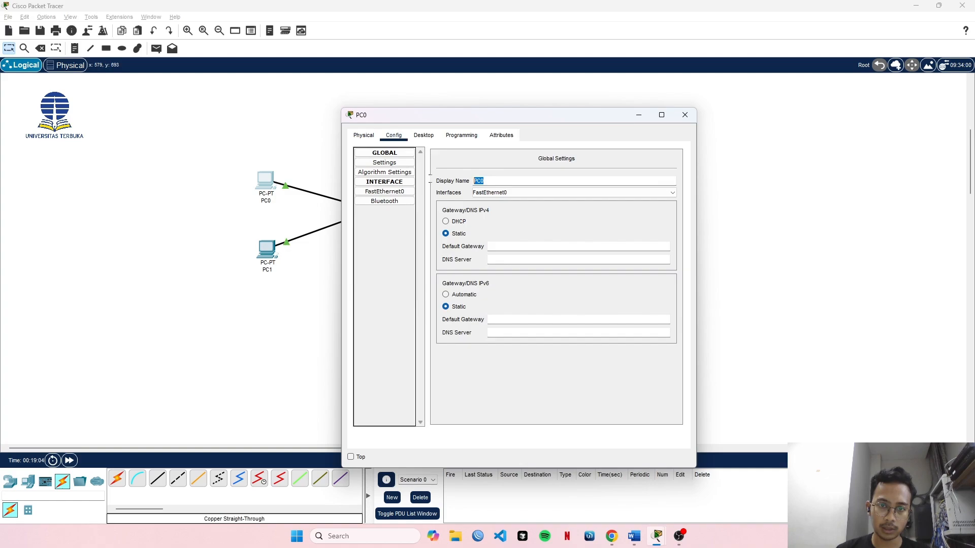
{"action": "double_click", "coordinate": [478, 181]}
{"action": "left_click", "coordinate": [485, 181]}
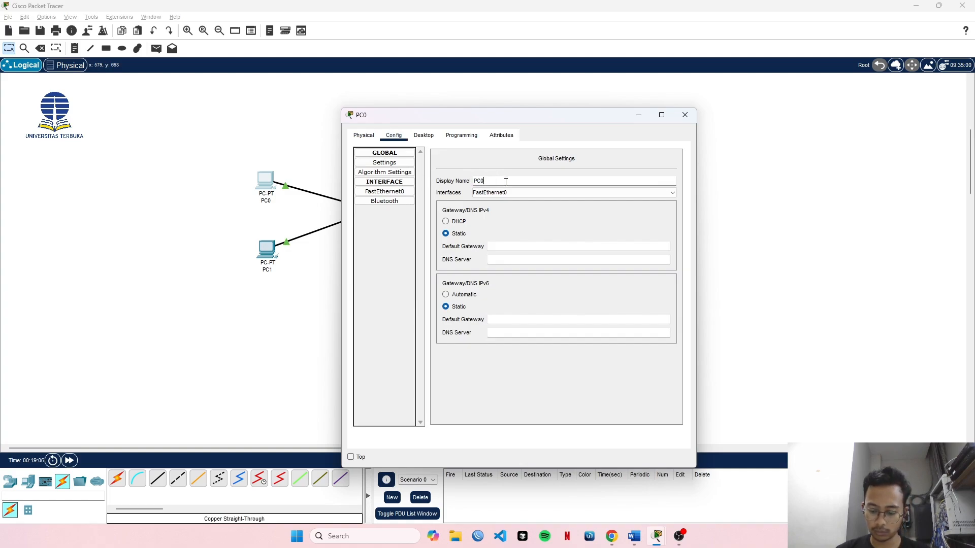
{"action": "key", "text": "BackSpace"}
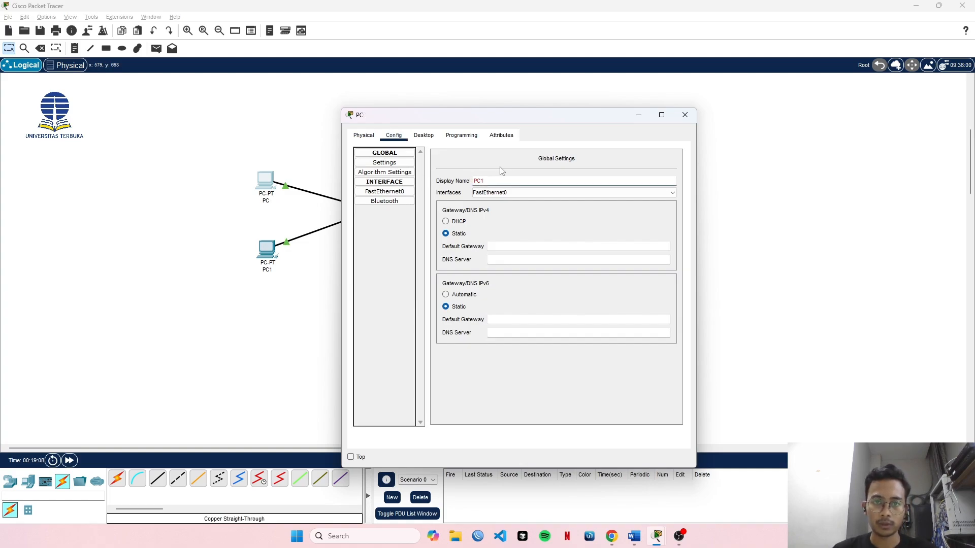
{"action": "type", "text": "1"}
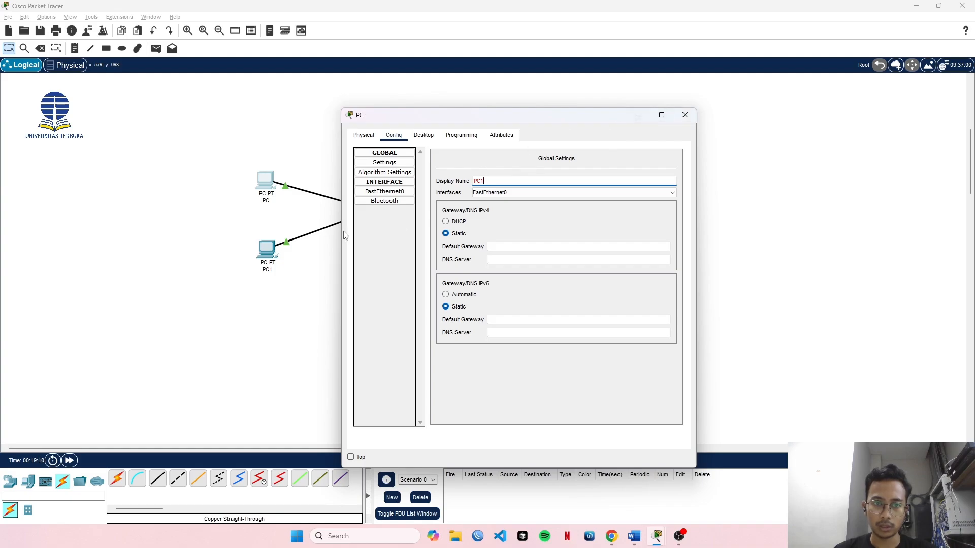
{"action": "left_click", "coordinate": [267, 269]}
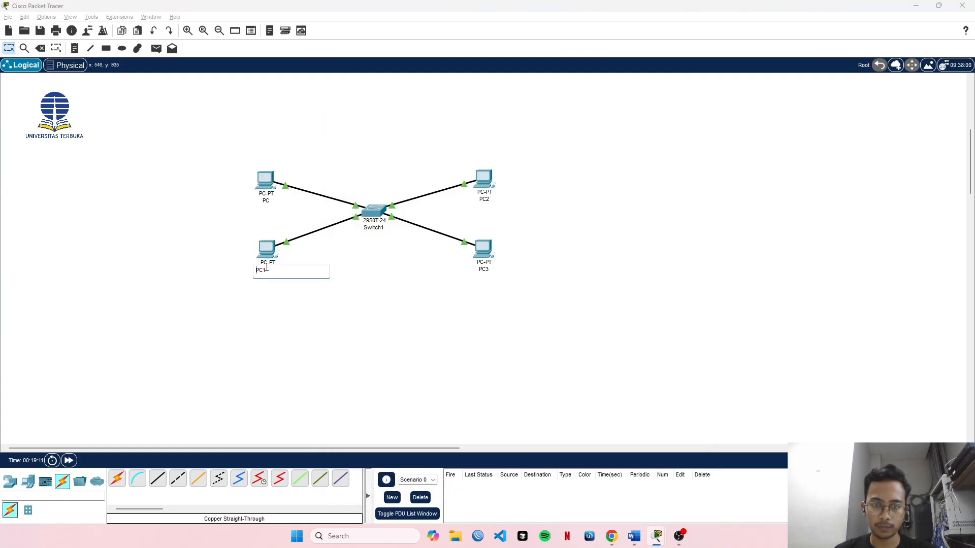
{"action": "left_click", "coordinate": [424, 261]}
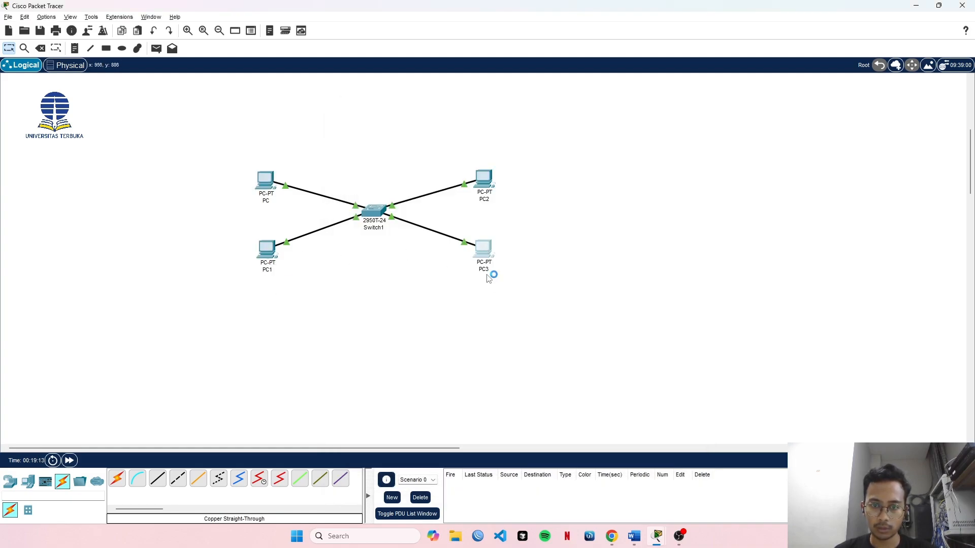
Change PC3's display name to PC12 in its global settings and close its device window.
{"action": "left_click", "coordinate": [483, 250]}
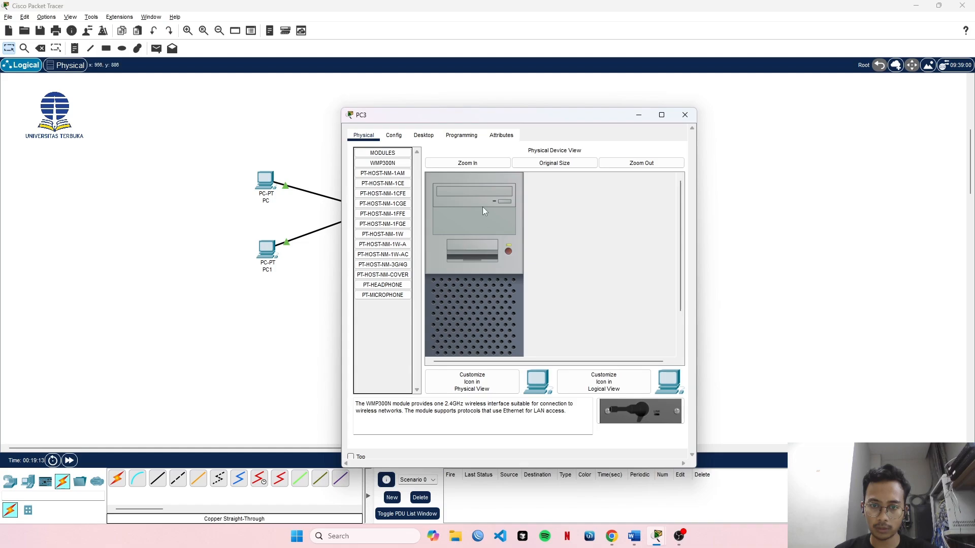
{"action": "left_click", "coordinate": [395, 136]}
{"action": "left_click", "coordinate": [488, 180]}
{"action": "key", "text": "BackSpace"}
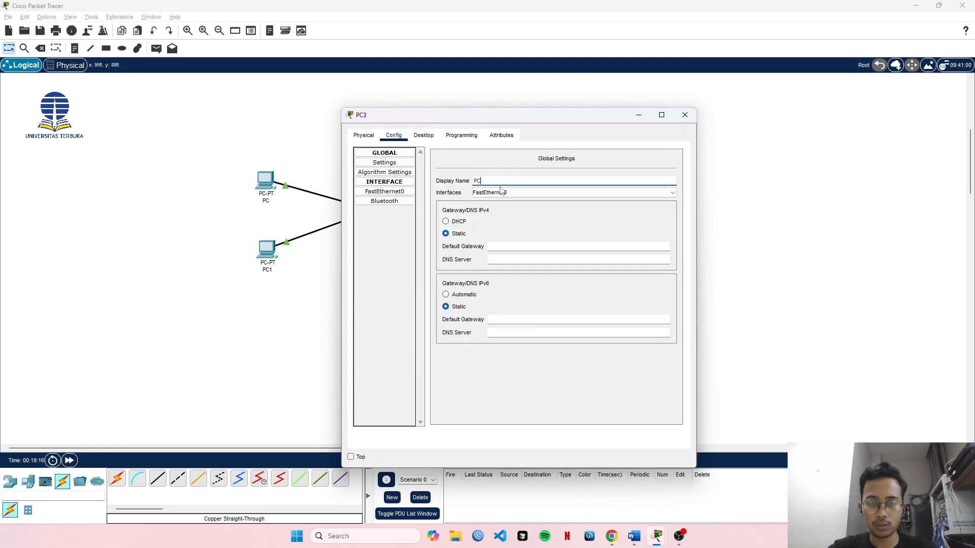
{"action": "type", "text": "12"}
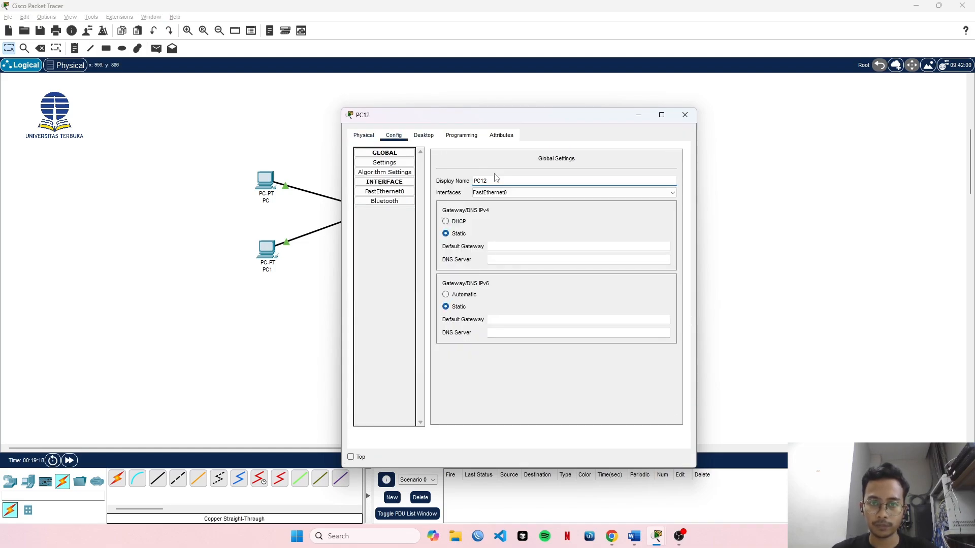
{"action": "left_click", "coordinate": [685, 115]}
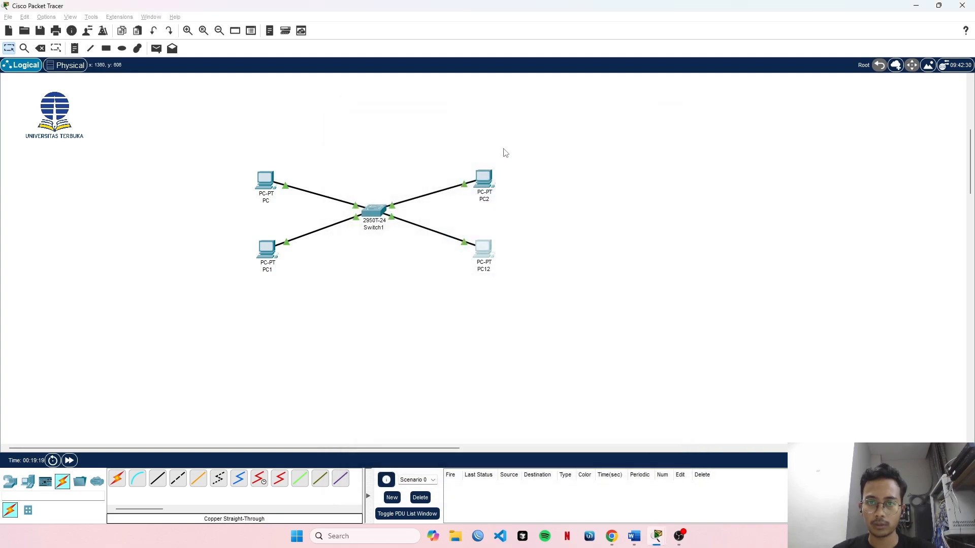
Change the display name of PC2, above PC12, to PC11 and close its device window.
{"action": "left_click", "coordinate": [485, 183]}
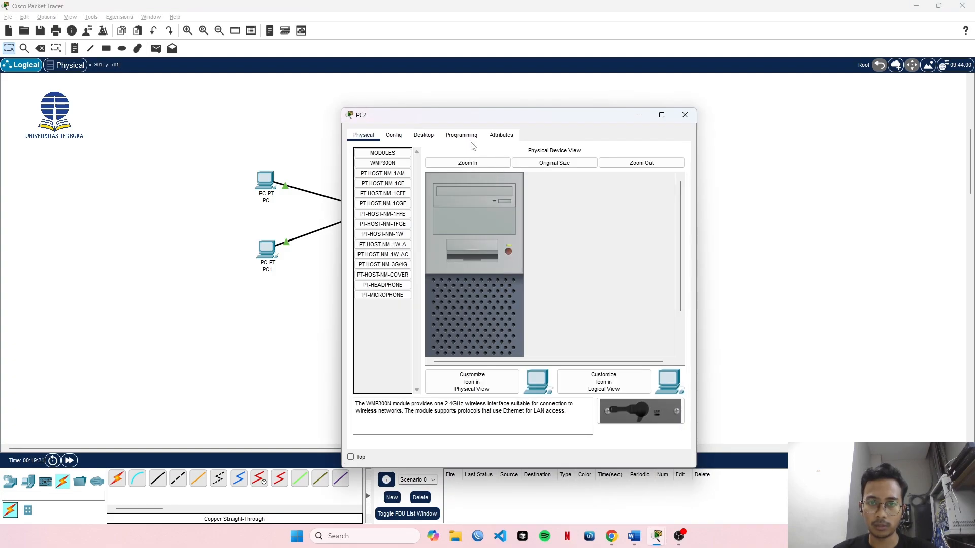
{"action": "left_click", "coordinate": [393, 135]}
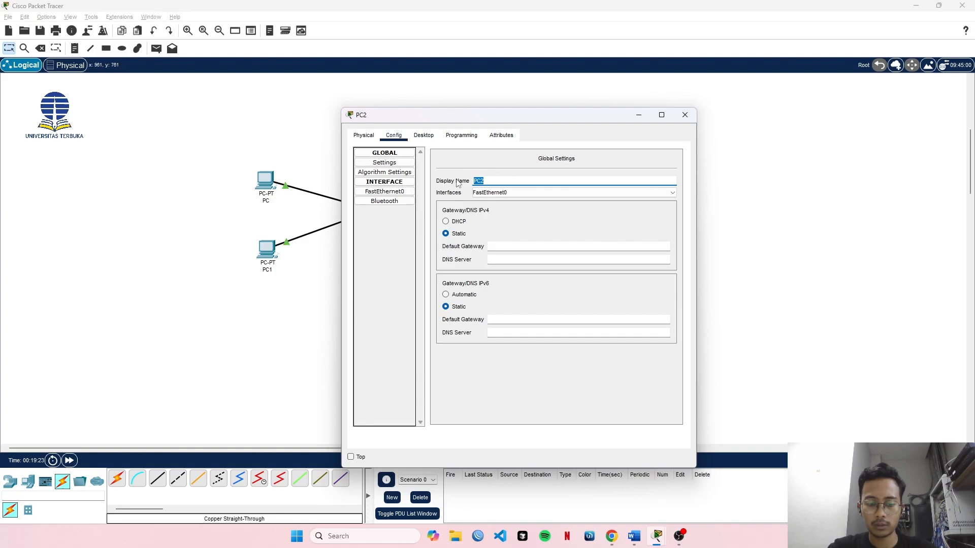
{"action": "key", "text": "Caps_Lock"}
{"action": "type", "text": "p"}
{"action": "key", "text": "Caps_Lock"}
{"action": "type", "text": "P"}
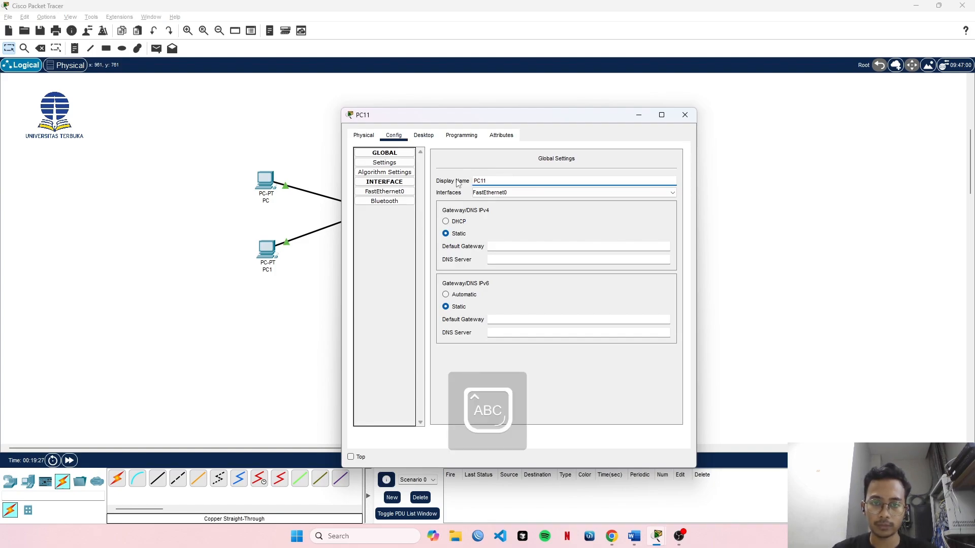
{"action": "left_click", "coordinate": [685, 115]}
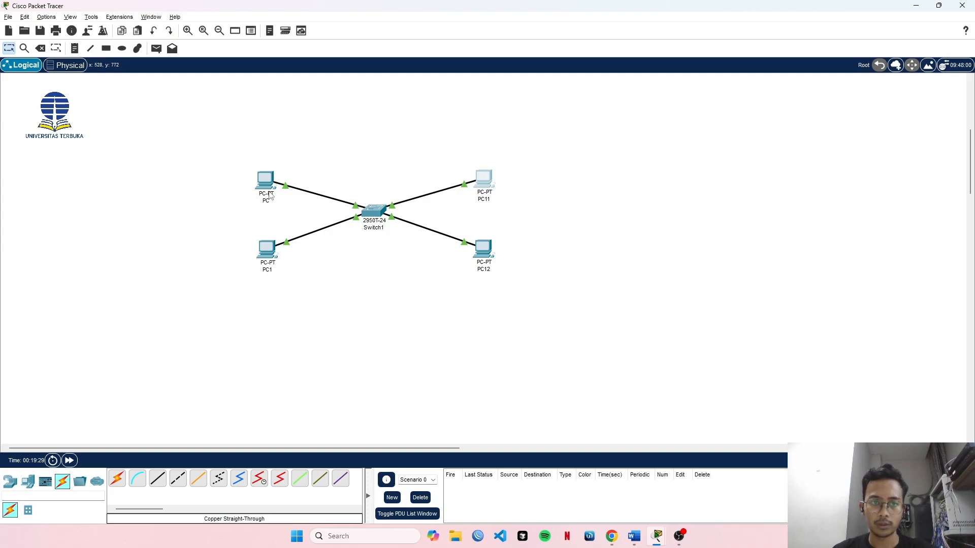
Try to rename the PC above PC1 on the left of the switch as PC1.
{"action": "left_click", "coordinate": [270, 195]}
{"action": "left_click", "coordinate": [492, 182]}
{"action": "type", "text": "1"}
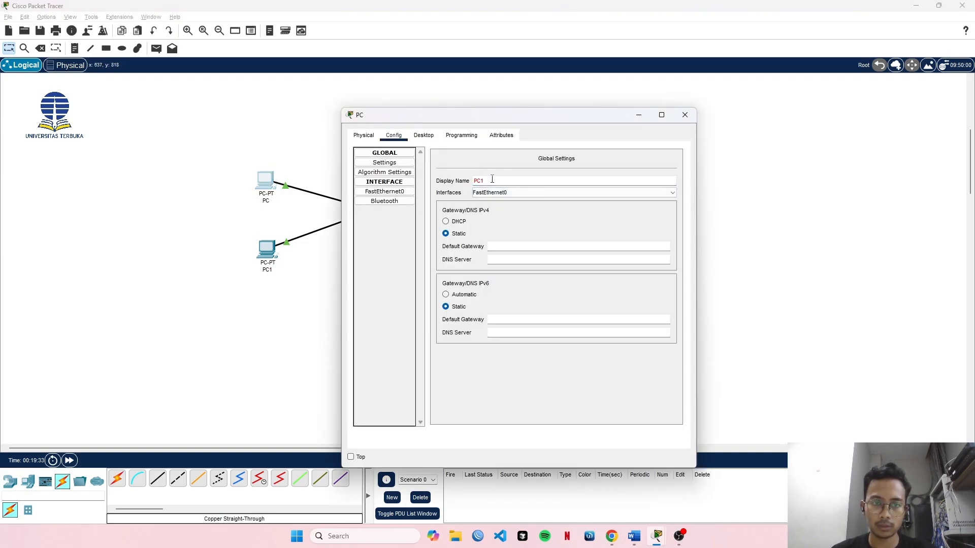
{"action": "left_click", "coordinate": [685, 115]}
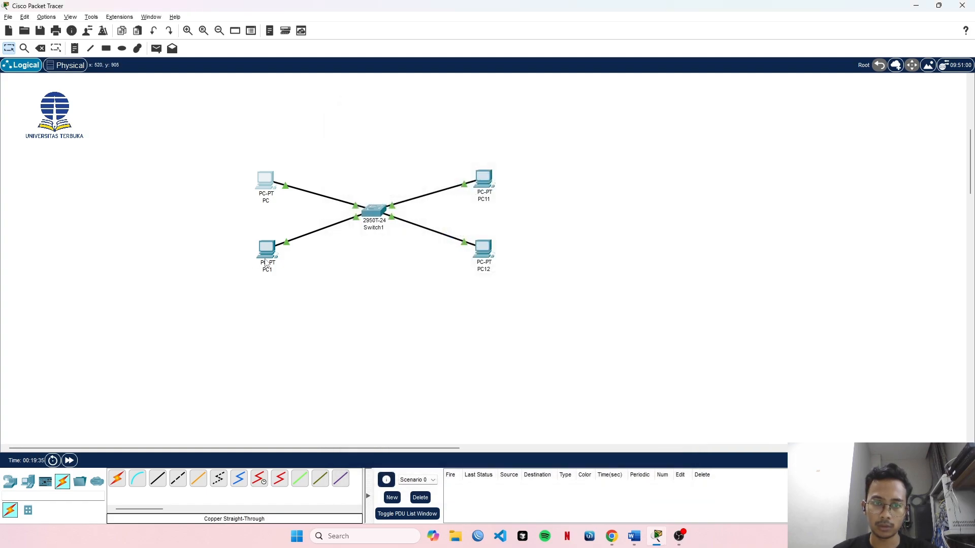
Change the display name of PC1, below the PC named PC, to PC2 and close its device window.
{"action": "left_click", "coordinate": [265, 256]}
{"action": "left_click", "coordinate": [398, 136]}
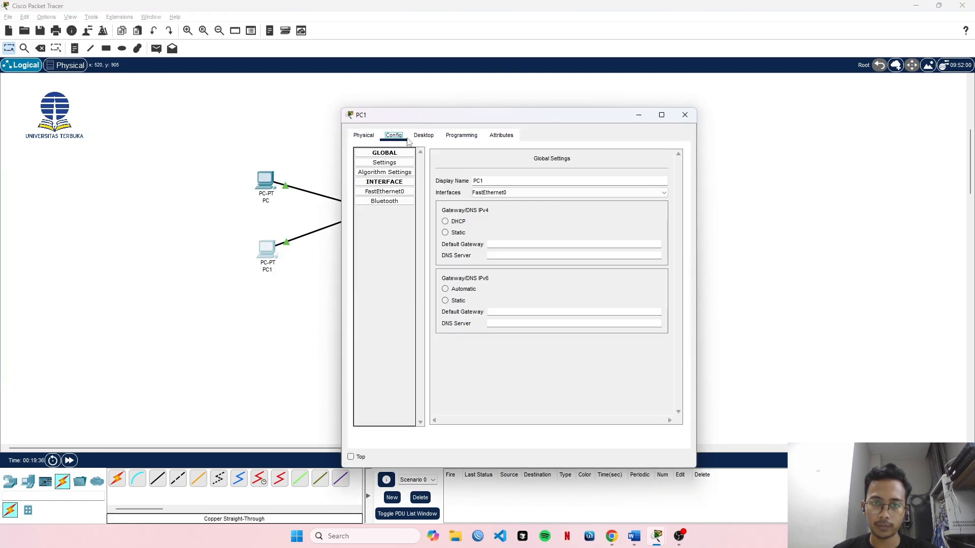
{"action": "left_click_drag", "start_coordinate": [508, 181], "coordinate": [468, 183]}
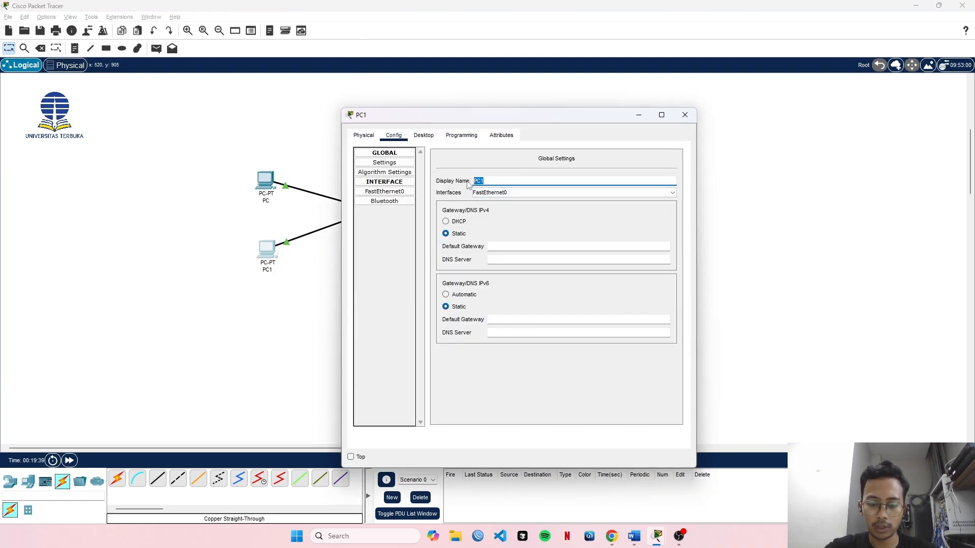
{"action": "type", "text": "PC2"}
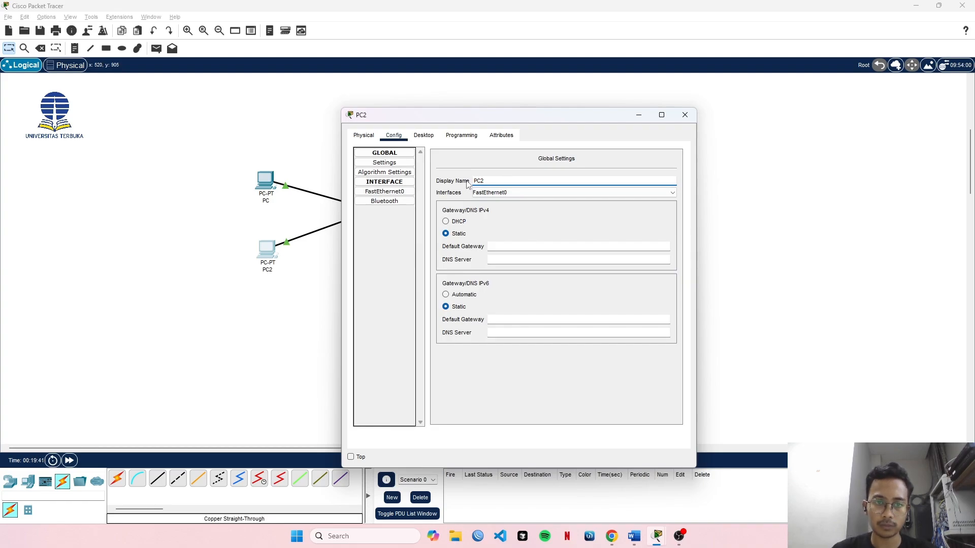
{"action": "left_click", "coordinate": [685, 115]}
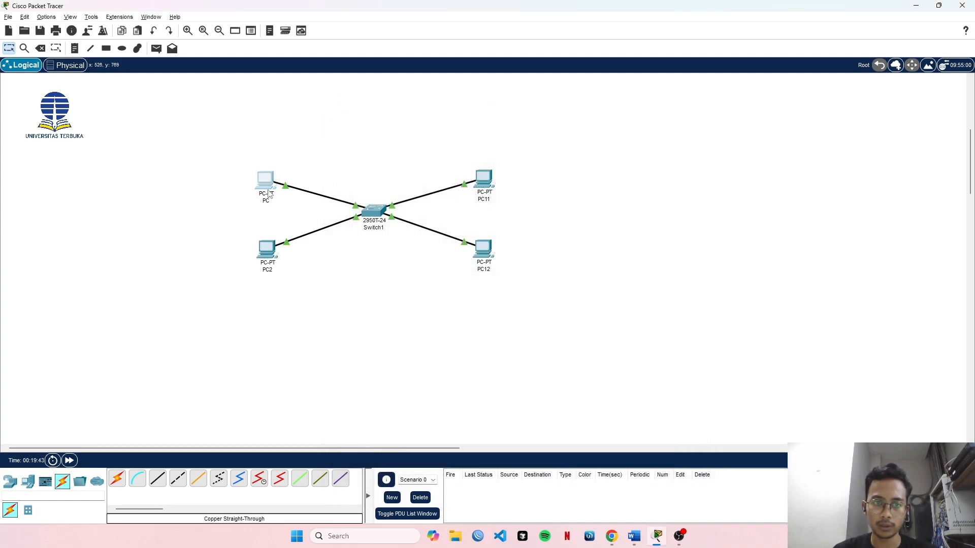
Rename the PC above PC2 as PC1 and set its static IPv4 address to 192.168.1.1 with subnet mask 255.255.255.0.
{"action": "left_click", "coordinate": [268, 194]}
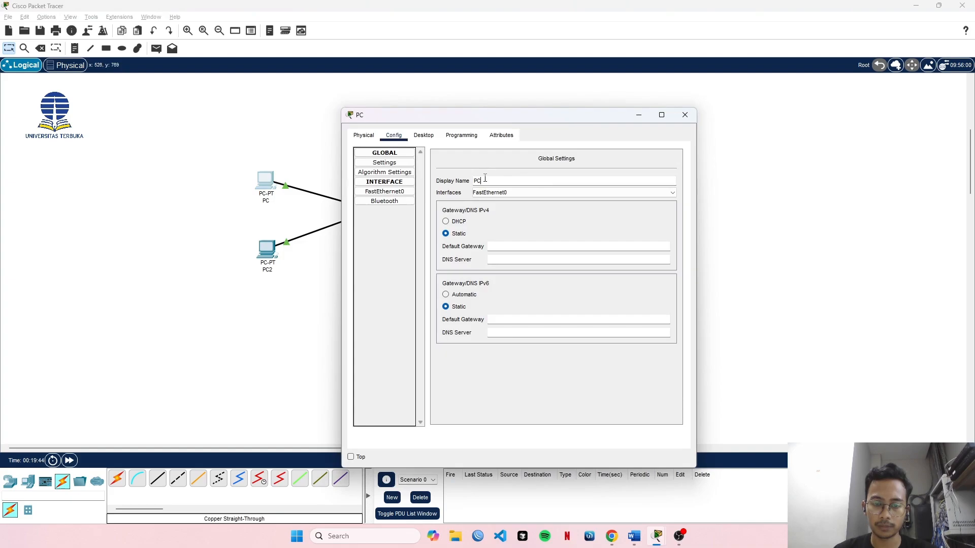
{"action": "type", "text": "1"}
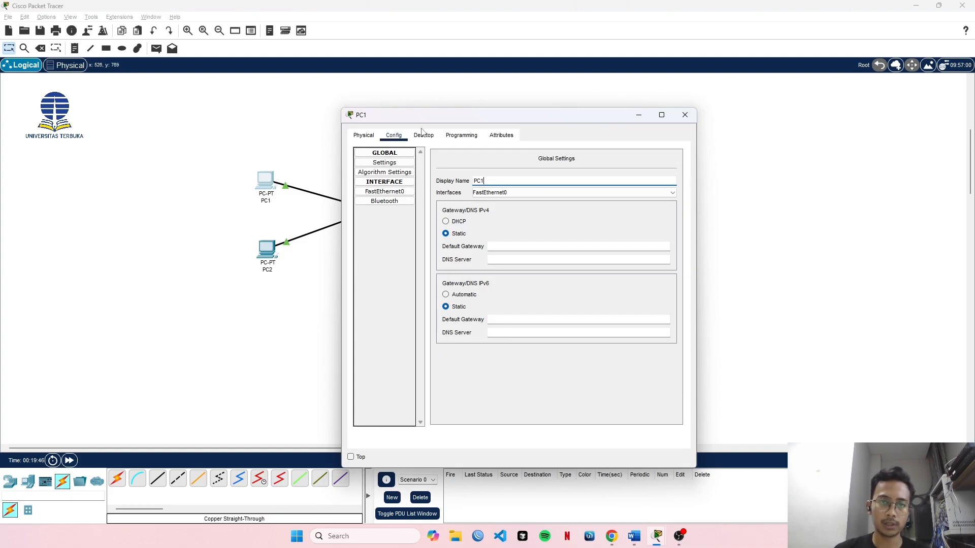
{"action": "left_click", "coordinate": [425, 136]}
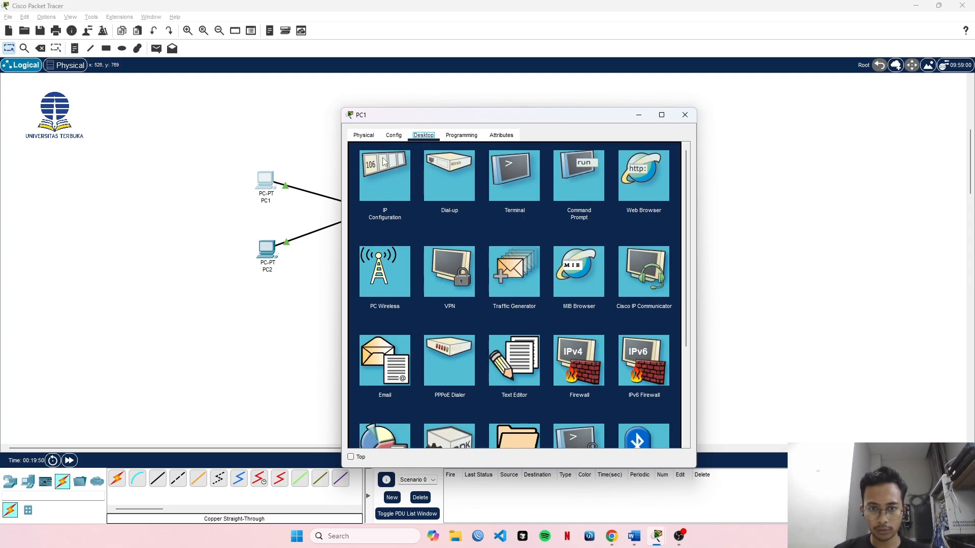
{"action": "left_click", "coordinate": [394, 174]}
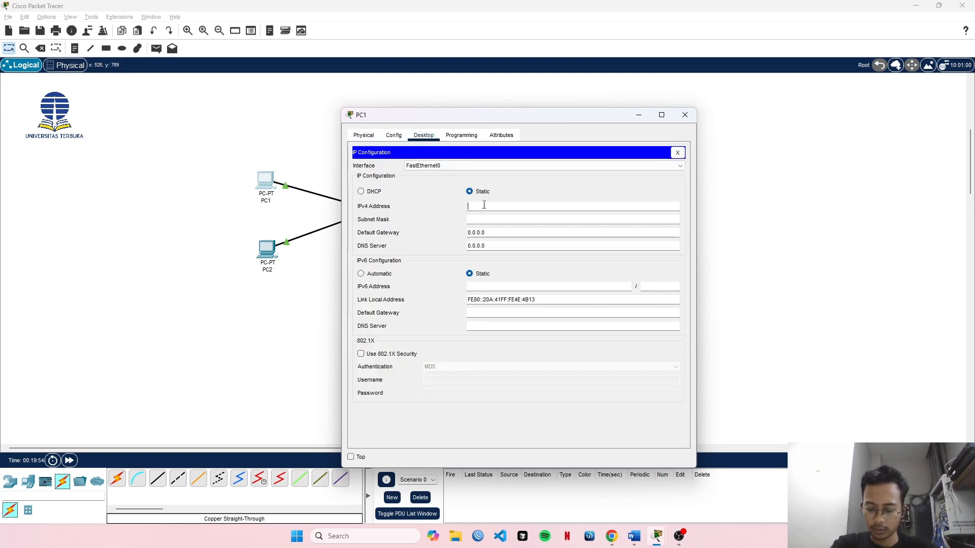
{"action": "type", "text": "192.168"}
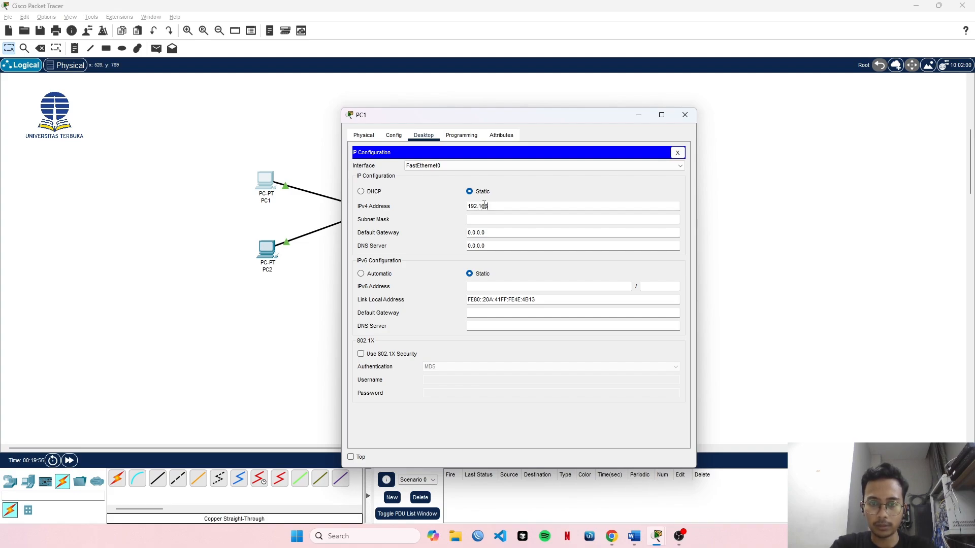
{"action": "type", "text": ".1.1"}
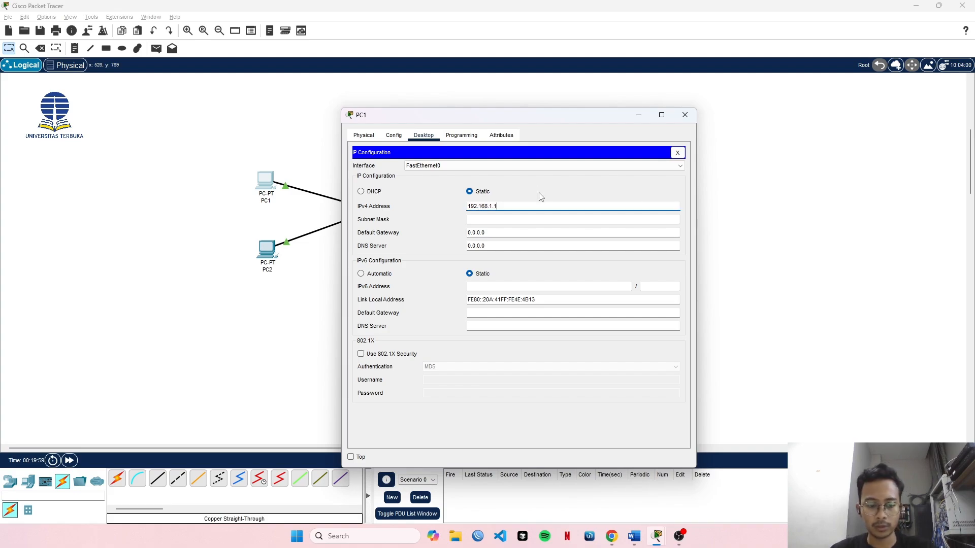
{"action": "key", "text": "Tab"}
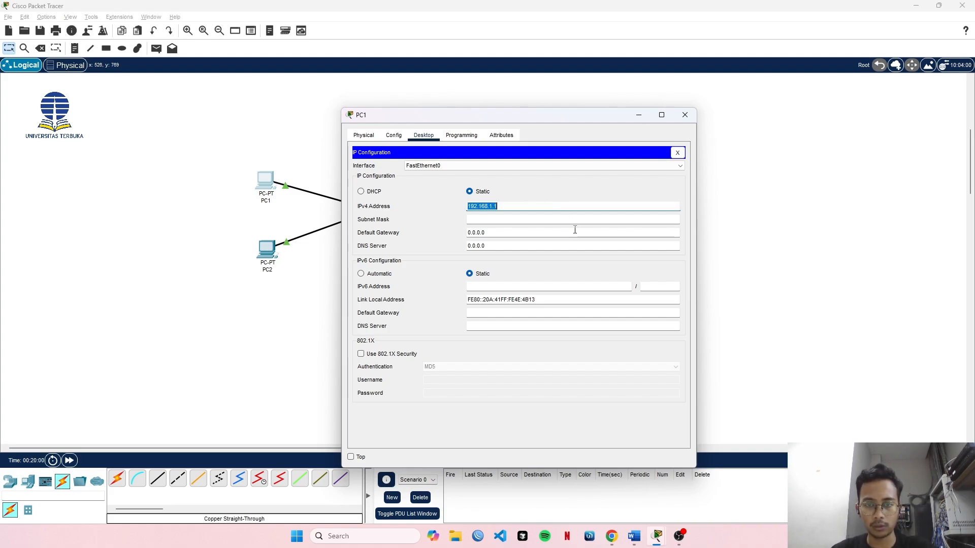
{"action": "key", "text": "Tab"}
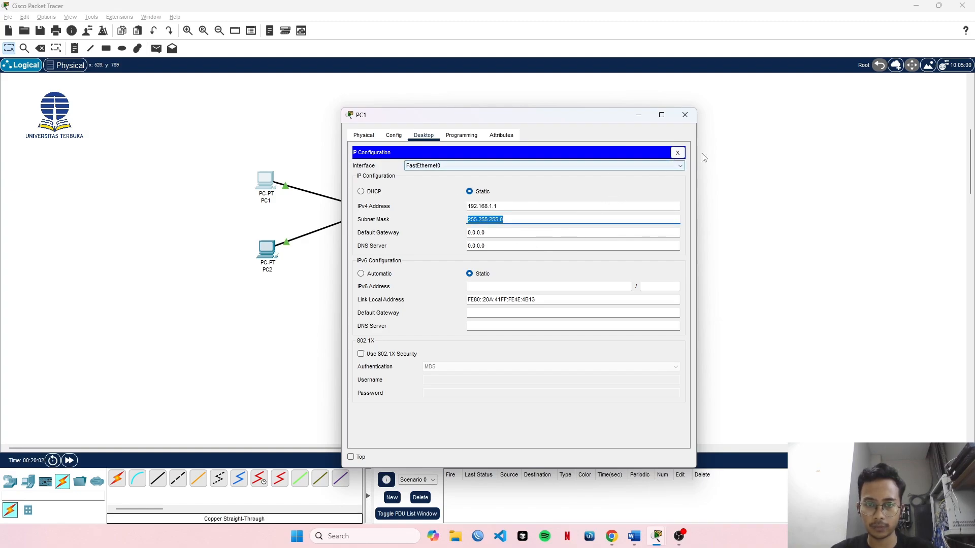
Set PC2's static IPv4 address to 192.168.1.2 with subnet mask 255.255.255.0 and close its device window.
{"action": "left_click", "coordinate": [689, 116]}
{"action": "left_click", "coordinate": [266, 249]}
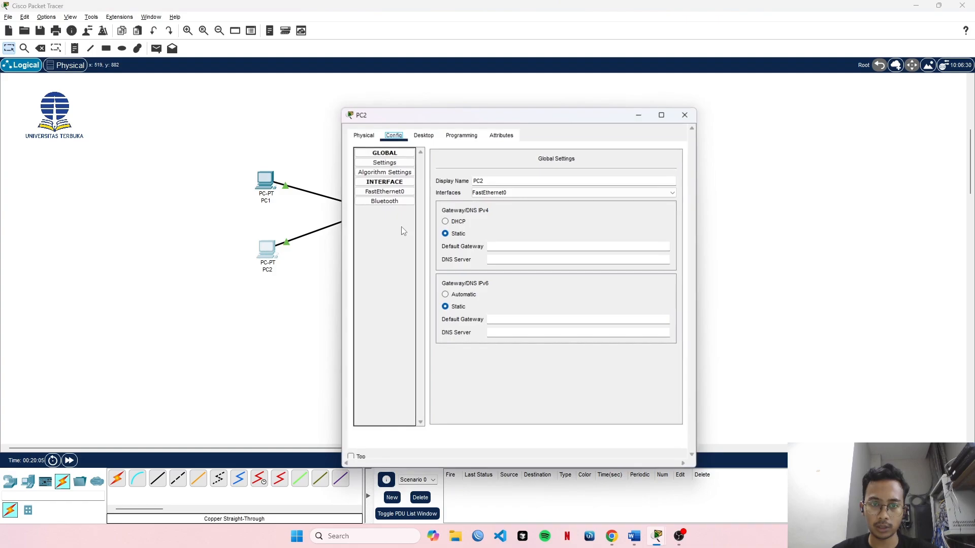
{"action": "left_click", "coordinate": [421, 137]}
{"action": "left_click", "coordinate": [385, 175]}
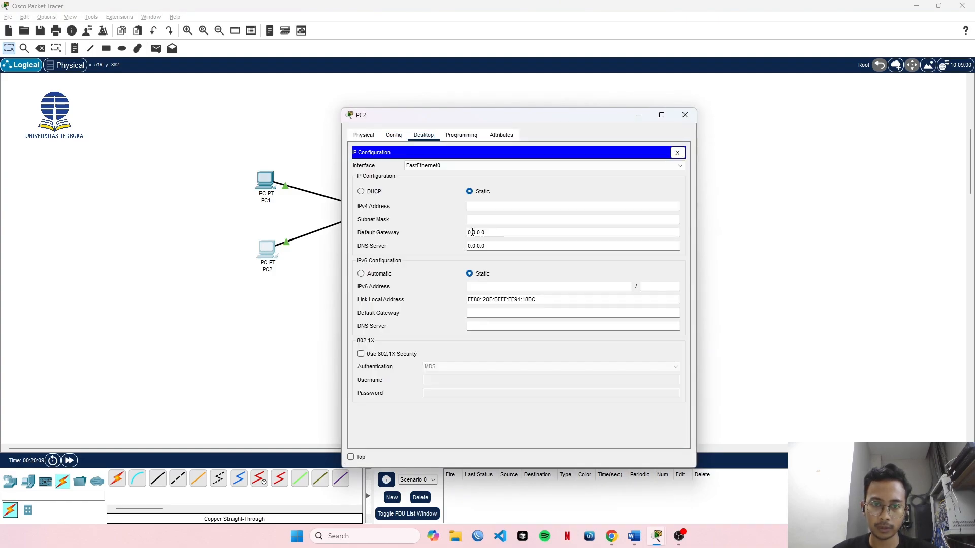
{"action": "left_click", "coordinate": [485, 206]}
{"action": "type", "text": "192.168.1."}
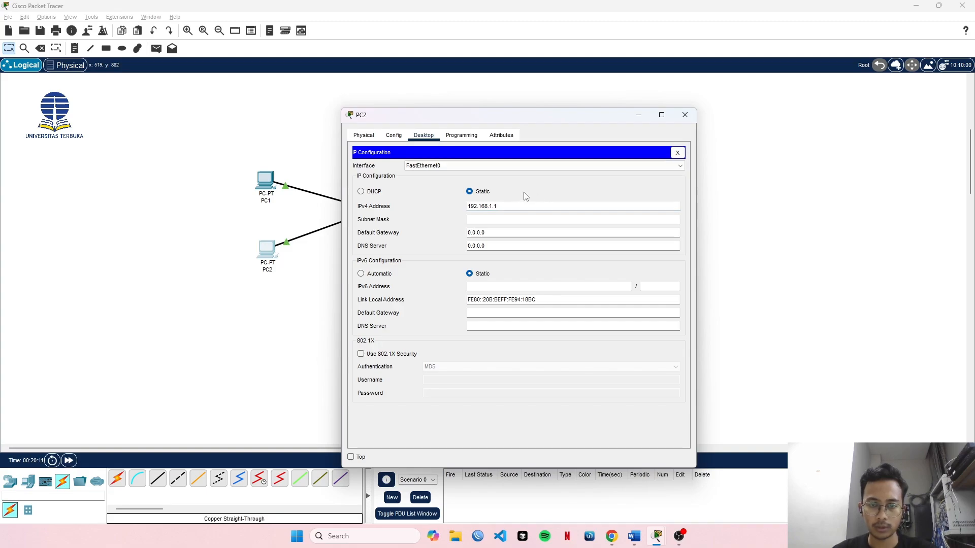
{"action": "type", "text": "2"}
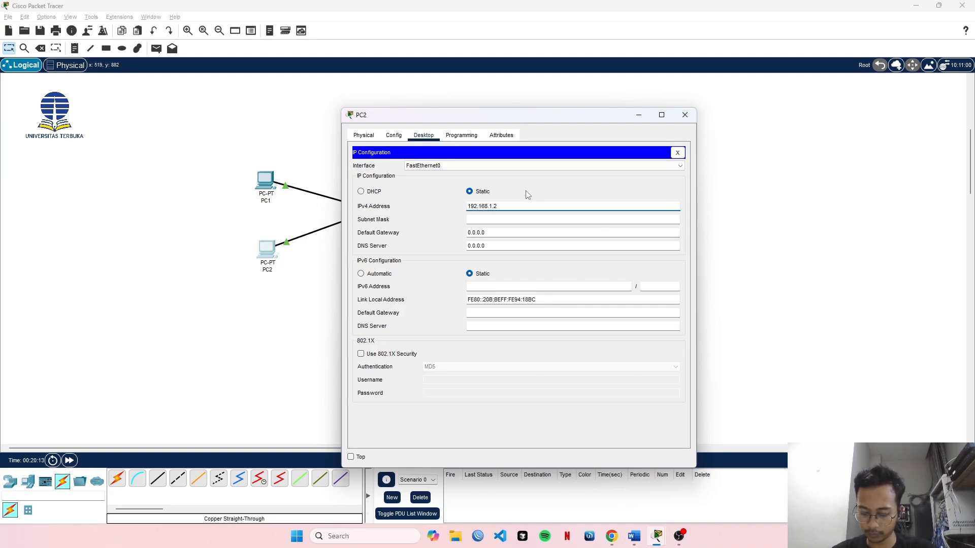
{"action": "left_click", "coordinate": [507, 219]}
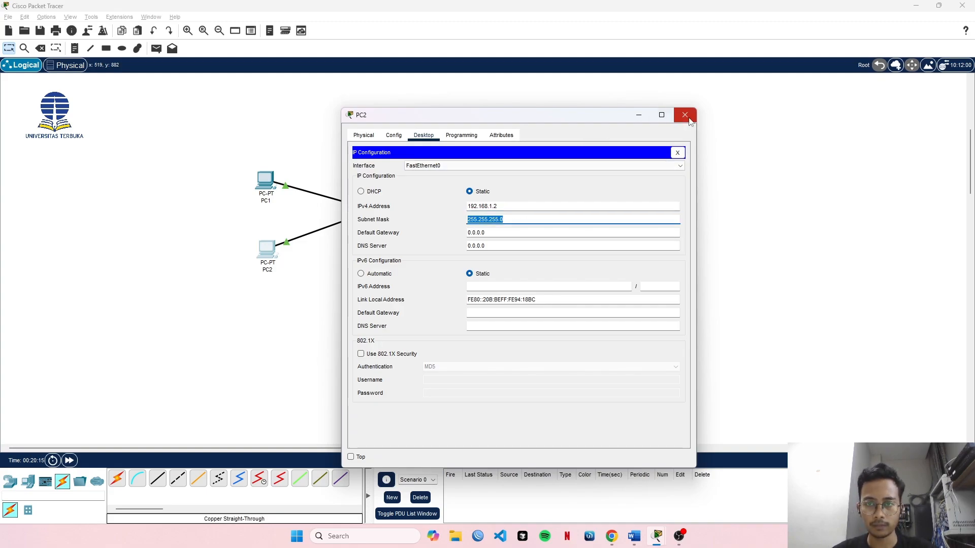
{"action": "left_click", "coordinate": [684, 115]}
Set PC11's FastEthernet0 static IPv4 address to 192.168.1.11 with subnet mask 255.255.255.0 and close its device window.
{"action": "left_click", "coordinate": [483, 252]}
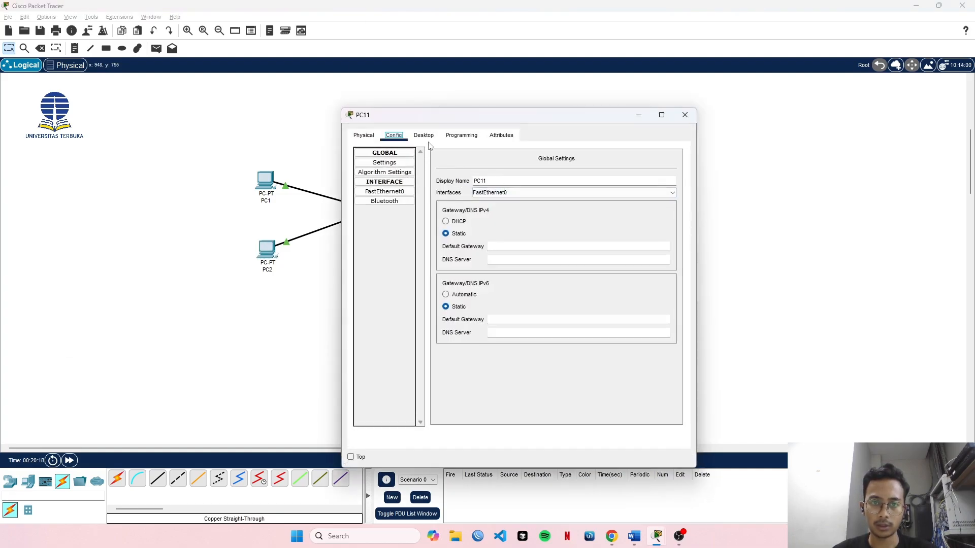
{"action": "left_click", "coordinate": [392, 192]}
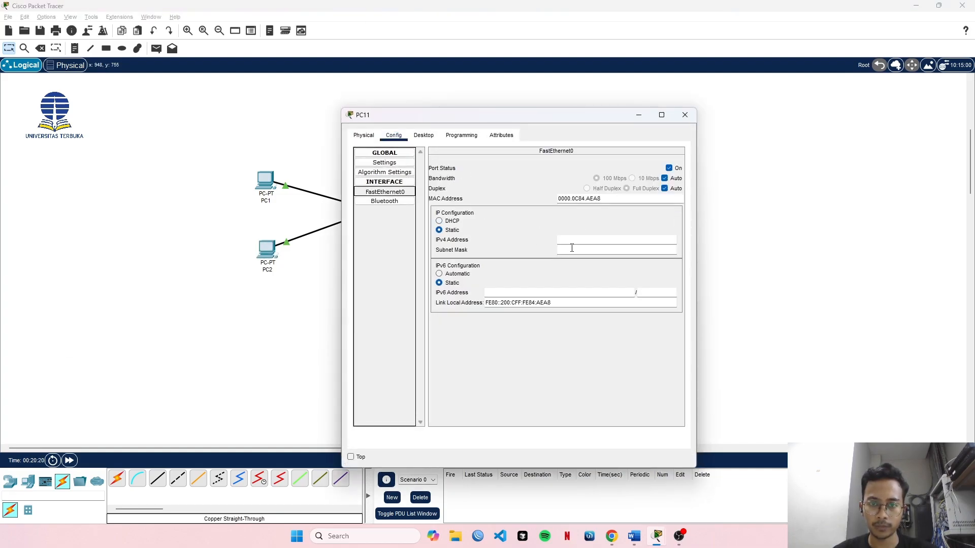
{"action": "left_click", "coordinate": [578, 239]}
{"action": "type", "text": "192.168.1.1"}
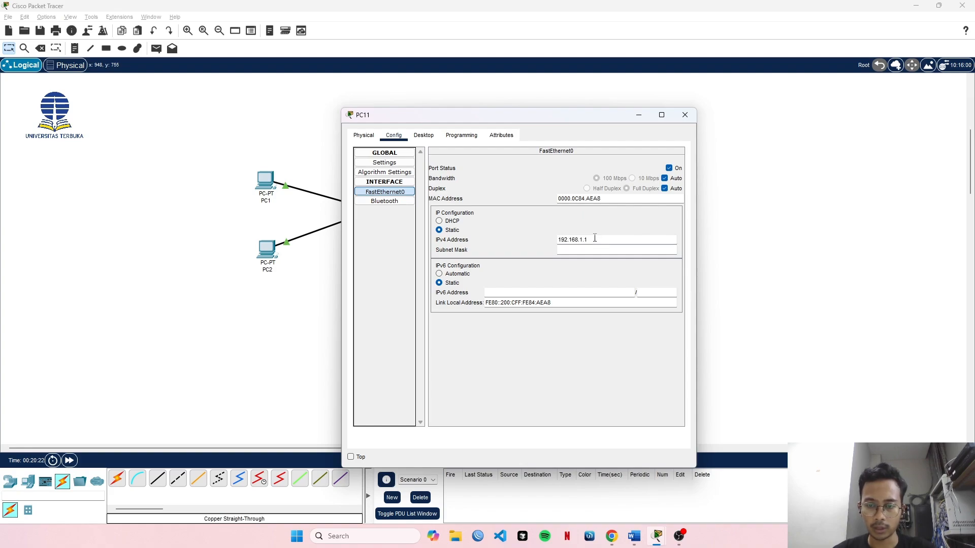
{"action": "type", "text": "1"}
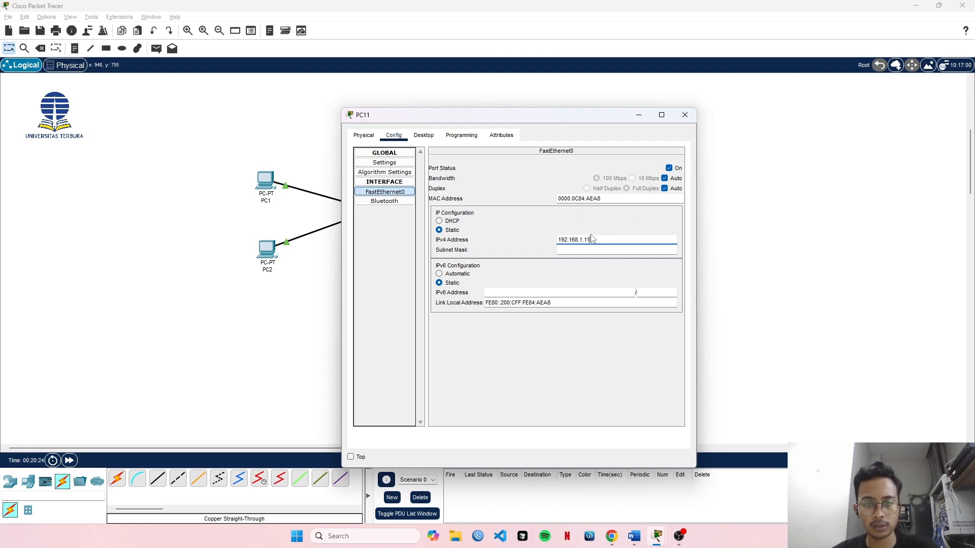
{"action": "left_click", "coordinate": [597, 250]}
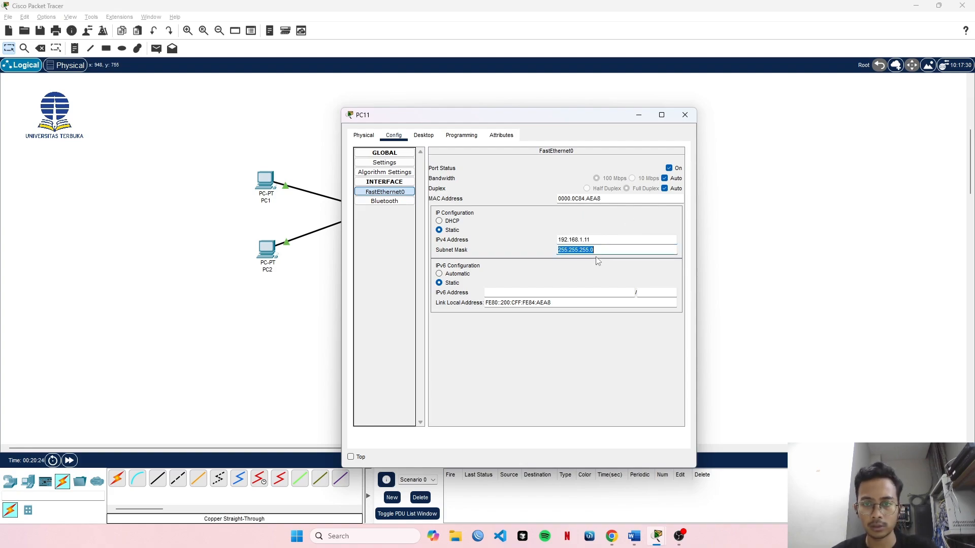
{"action": "left_click", "coordinate": [684, 116]}
Set PC12's FastEthernet0 static IPv4 address to 192.168.1.12 and close its device window.
{"action": "left_click", "coordinate": [484, 251]}
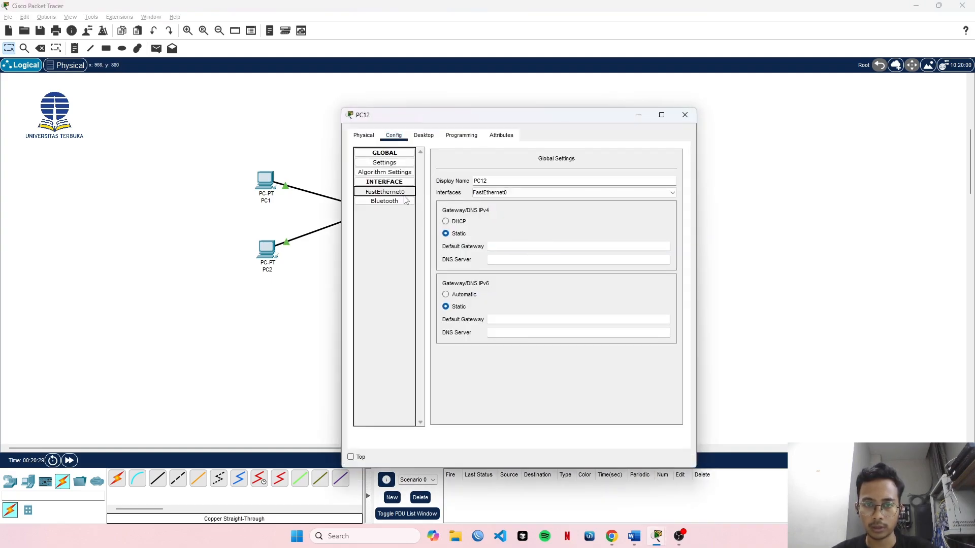
{"action": "left_click", "coordinate": [571, 238]}
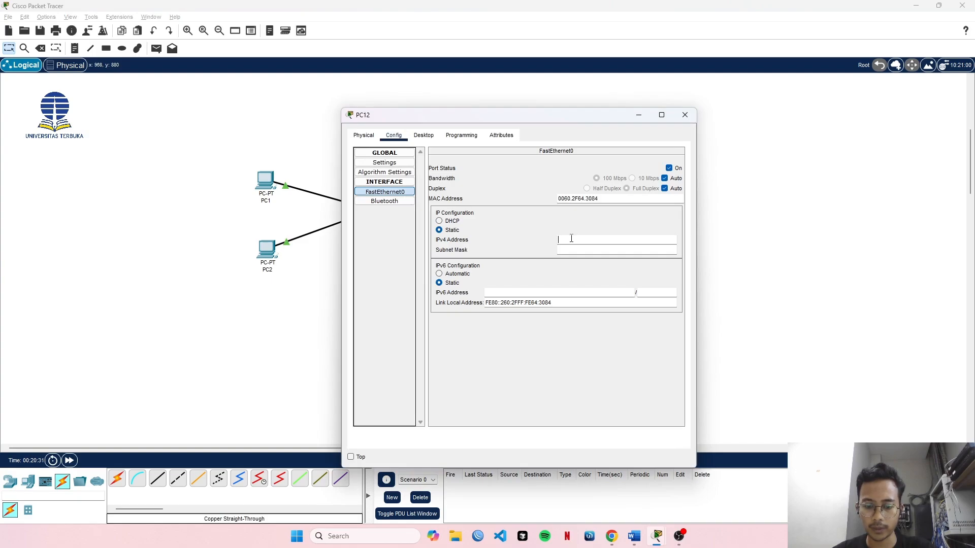
{"action": "type", "text": "192.168.1.12"}
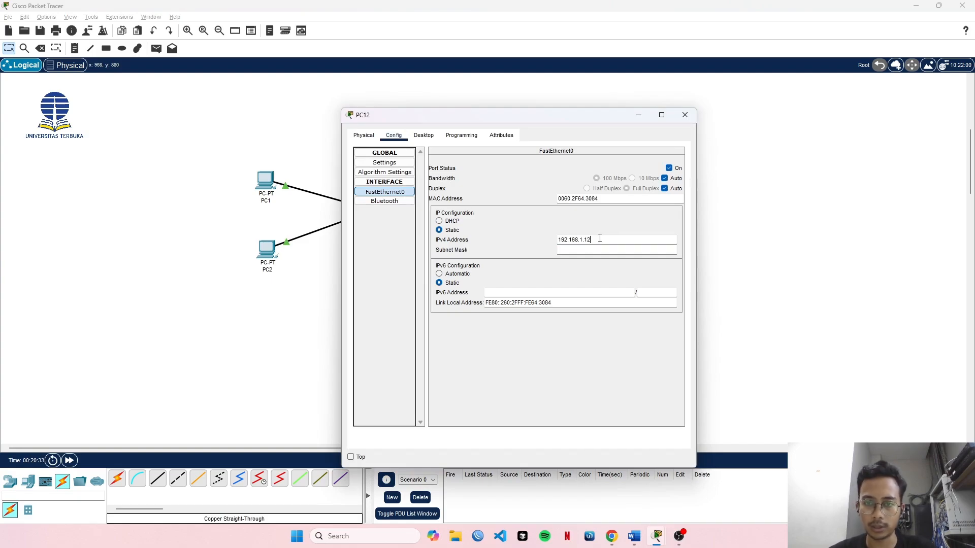
{"action": "left_click", "coordinate": [685, 116]}
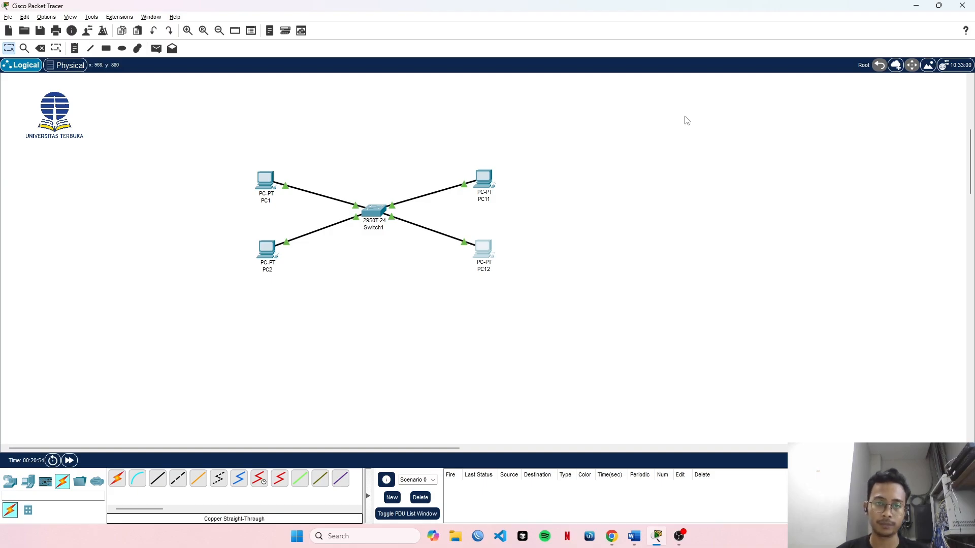
Open PC1's command prompt, ping PC2 at 192.168.1.2 and interrupt the ping.
{"action": "left_click", "coordinate": [265, 180]}
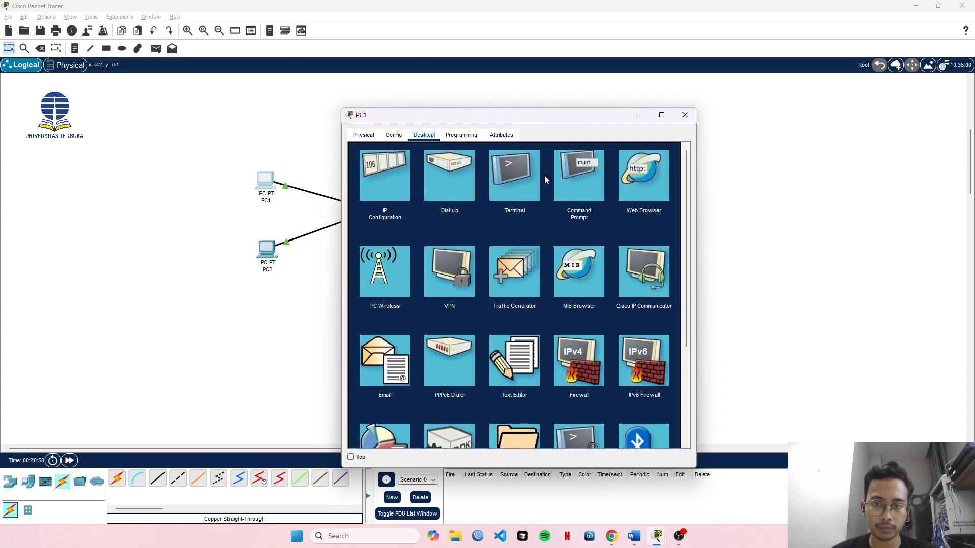
{"action": "left_click", "coordinate": [582, 177]}
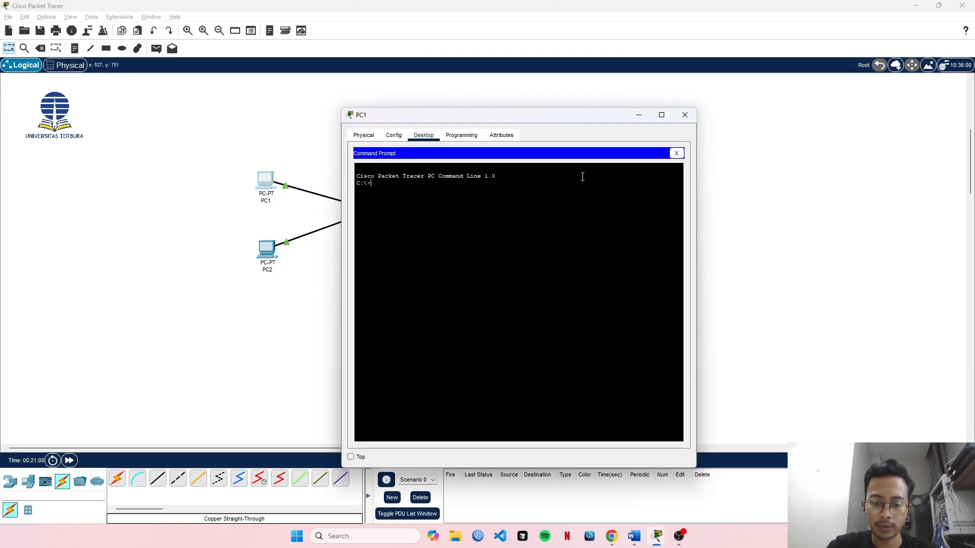
{"action": "type", "text": "P"}
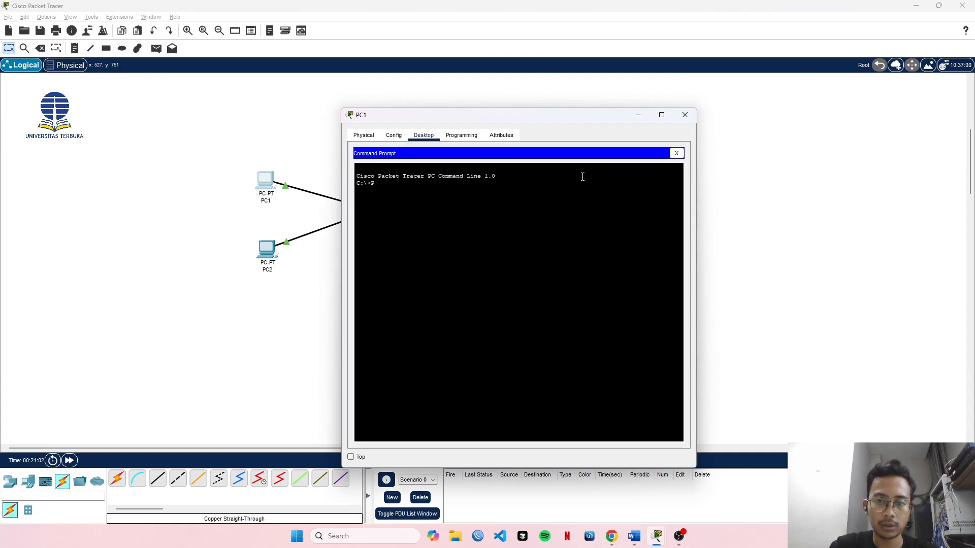
{"action": "type", "text": "ING"}
{"action": "key", "text": "Caps_Lock"}
{"action": "key", "text": "BackSpace"}
{"action": "key", "text": "BackSpace"}
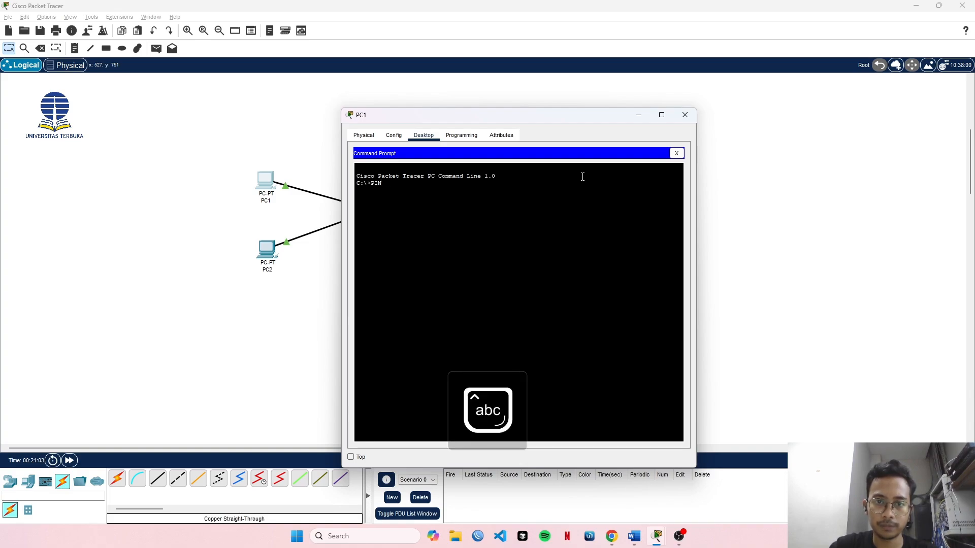
{"action": "key", "text": "BackSpace"}
{"action": "key", "text": "BackSpace"}
{"action": "key", "text": "BackSpace"}
{"action": "type", "text": "ping"}
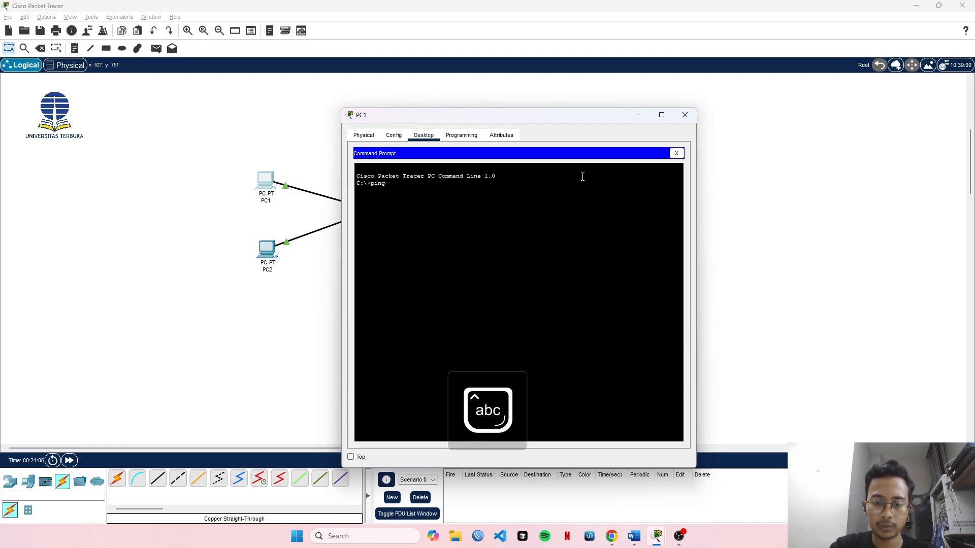
{"action": "type", "text": " 192"}
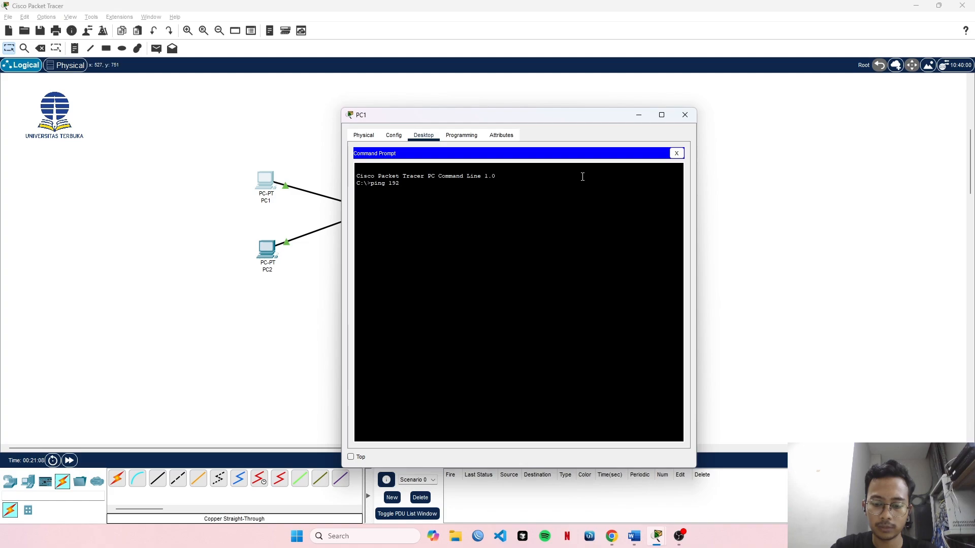
{"action": "type", "text": ".168"}
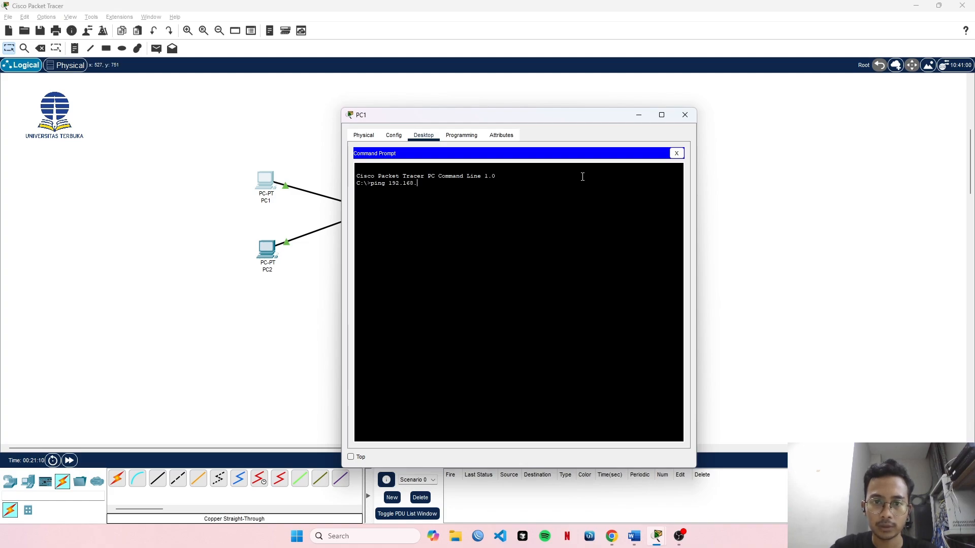
{"action": "type", "text": ".1.2"}
{"action": "key", "text": "Return"}
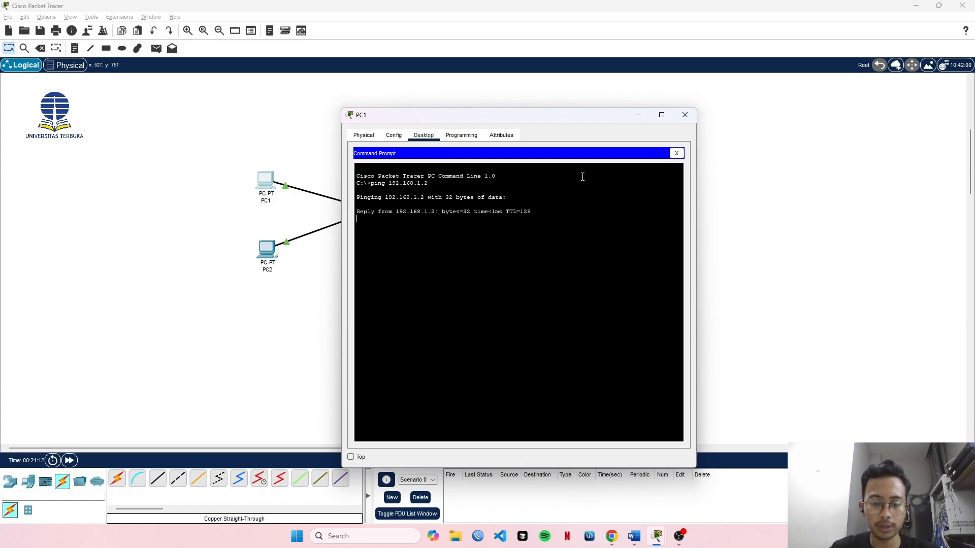
{"action": "key", "text": "ctrl+c"}
Ping PC11 at 192.168.1.11 from PC1's command prompt and interrupt the ping.
{"action": "key", "text": "Up"}
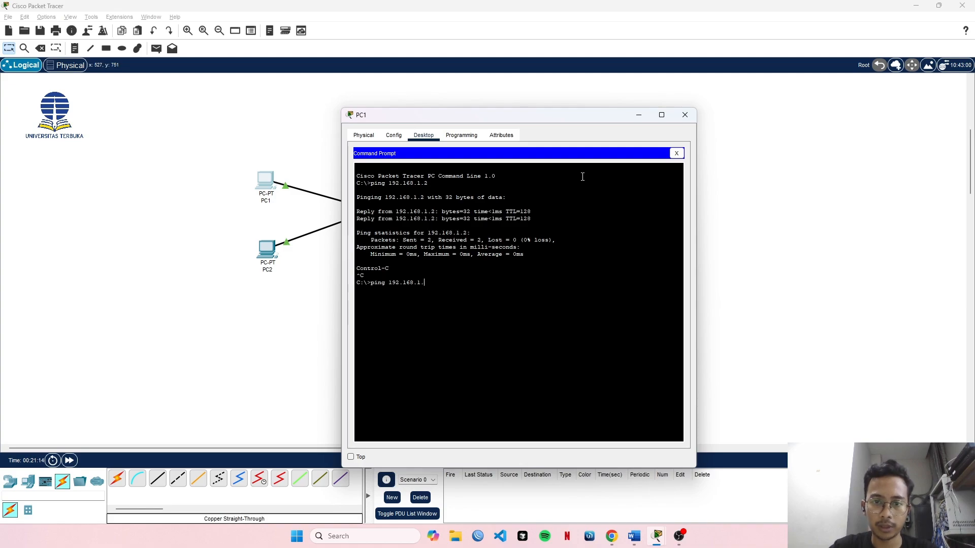
{"action": "key", "text": "BackSpace"}
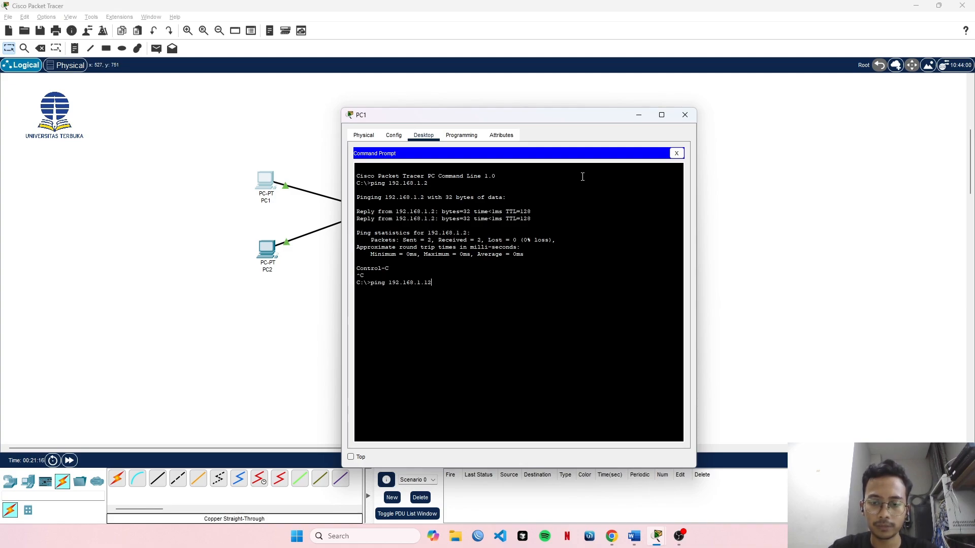
{"action": "key", "text": "Return"}
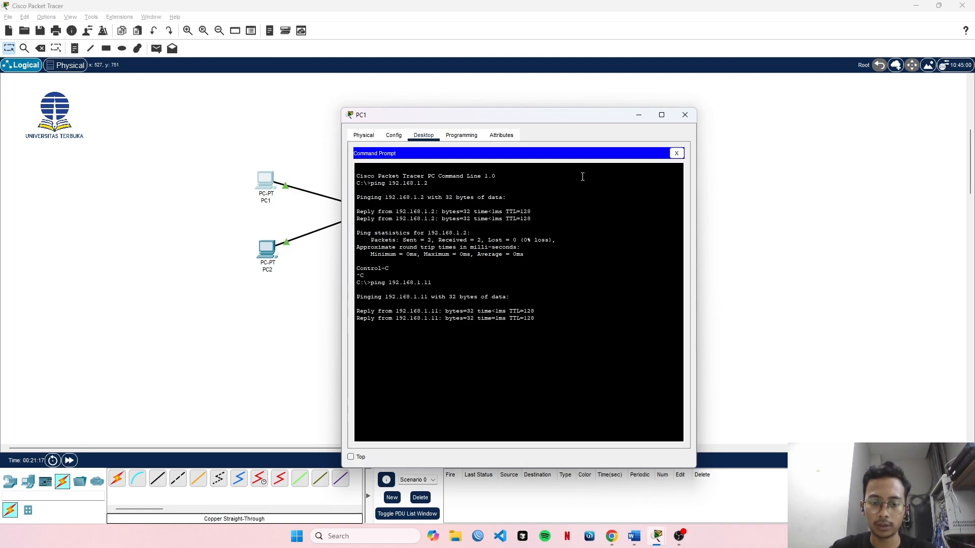
{"action": "key", "text": "ctrl+c"}
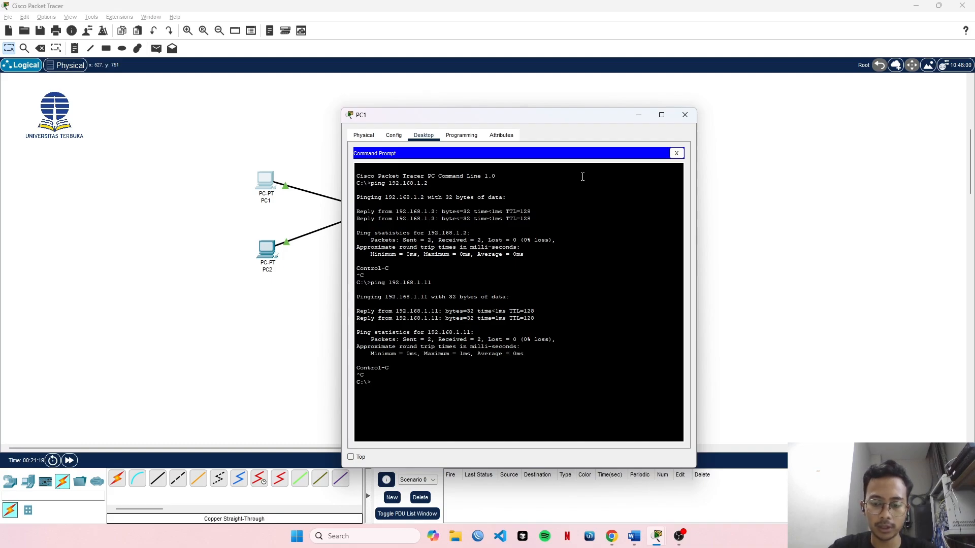
Ping PC12 at 192.168.1.12 from PC1, review the replies and close PC1's device window.
{"action": "key", "text": "Up"}
{"action": "key", "text": "Return"}
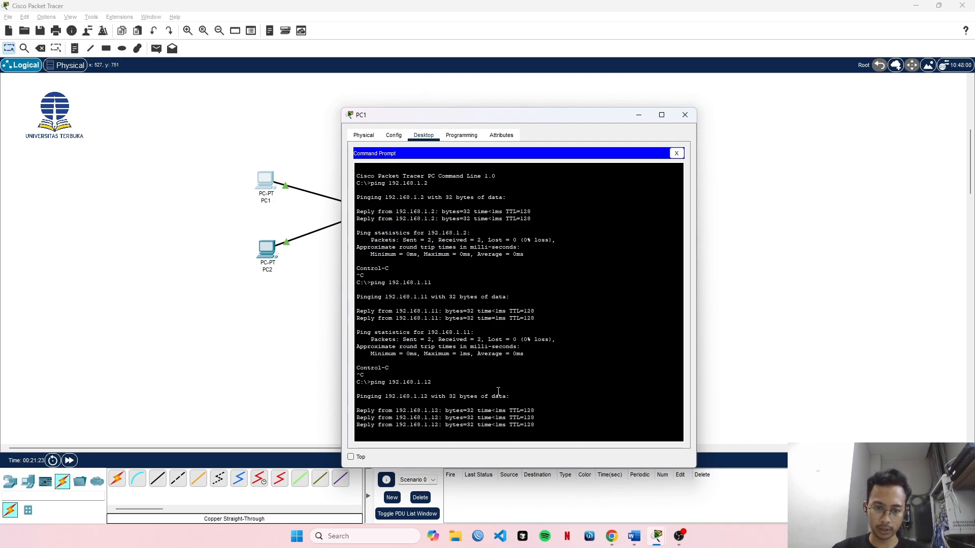
{"action": "scroll", "coordinate": [408, 220], "scroll_direction": "up", "scroll_amount": 2}
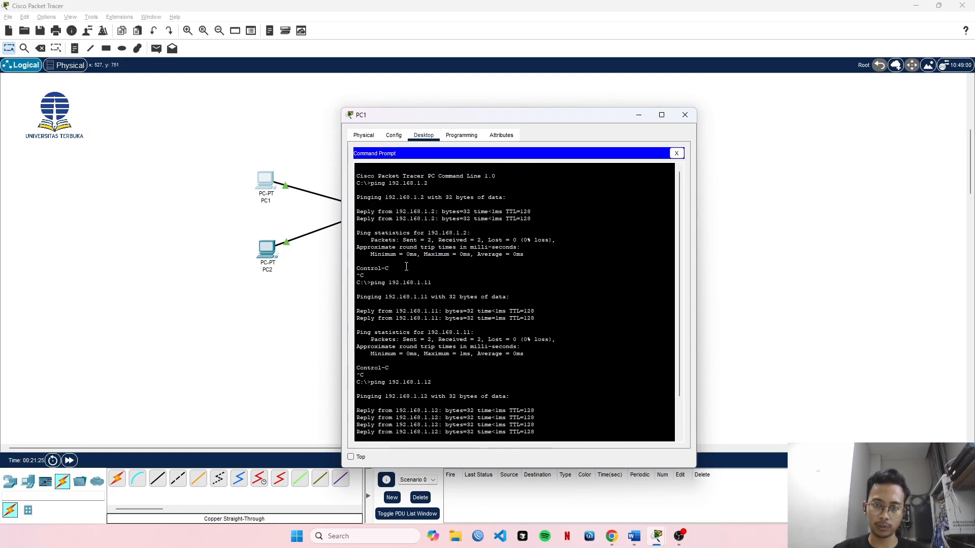
{"action": "scroll", "coordinate": [421, 228], "scroll_direction": "down", "scroll_amount": 2}
{"action": "scroll", "coordinate": [438, 237], "scroll_direction": "up", "scroll_amount": 2}
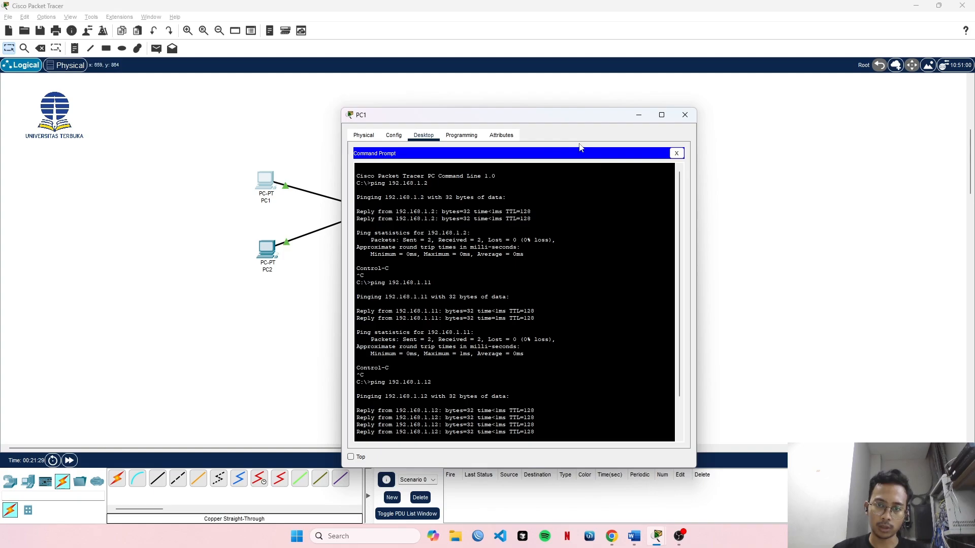
{"action": "left_click", "coordinate": [685, 115]}
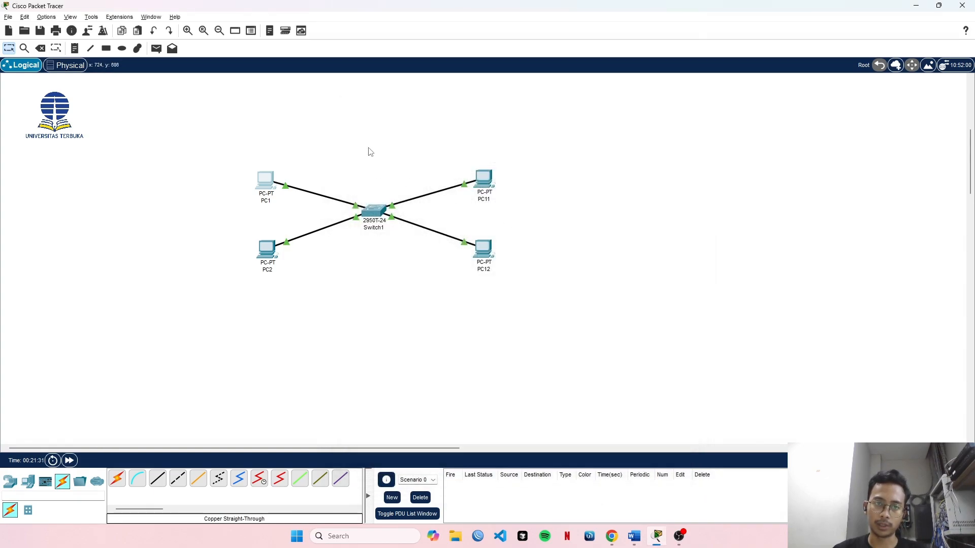
Move PC1 slightly upward in the logical workspace.
{"action": "left_click_drag", "start_coordinate": [262, 181], "coordinate": [266, 173]}
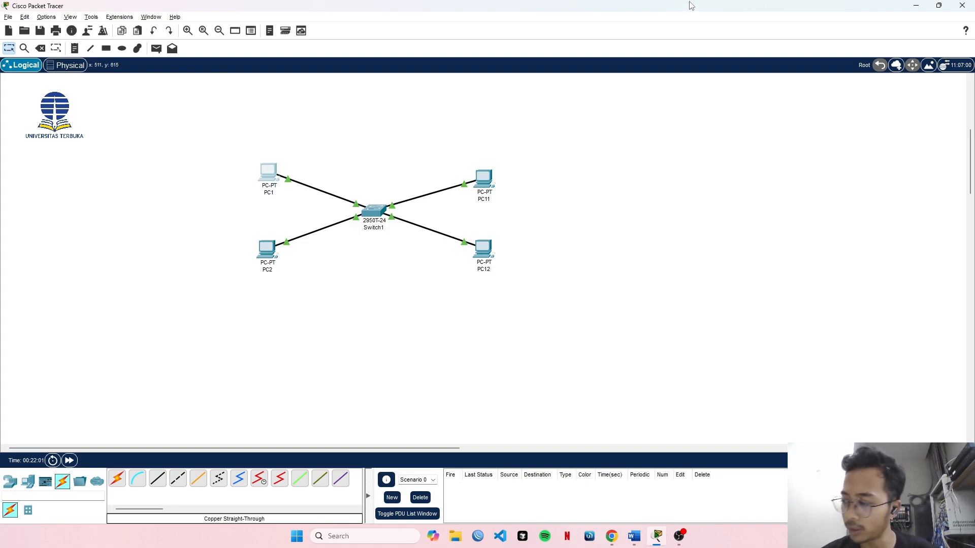
Open Switch1's command-line interface and run show vlan to list its VLANs and port assignments.
{"action": "left_click", "coordinate": [374, 208]}
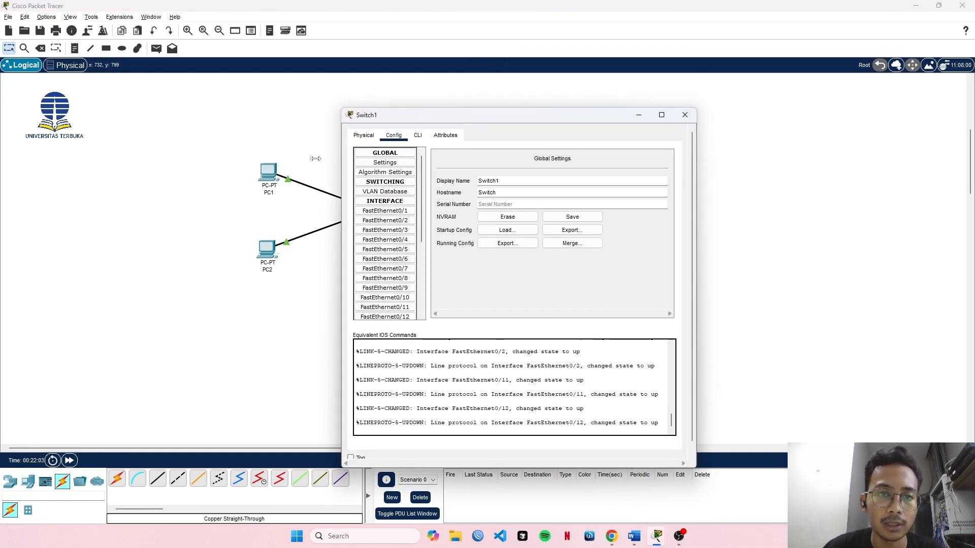
{"action": "left_click", "coordinate": [418, 136]}
{"action": "key", "text": "Return"}
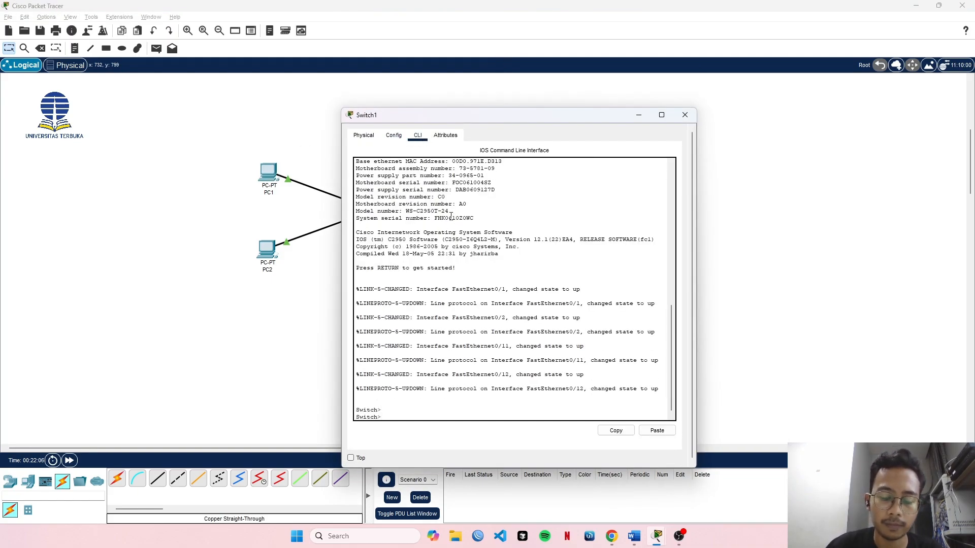
{"action": "type", "text": "chp"}
{"action": "key", "text": "Tab"}
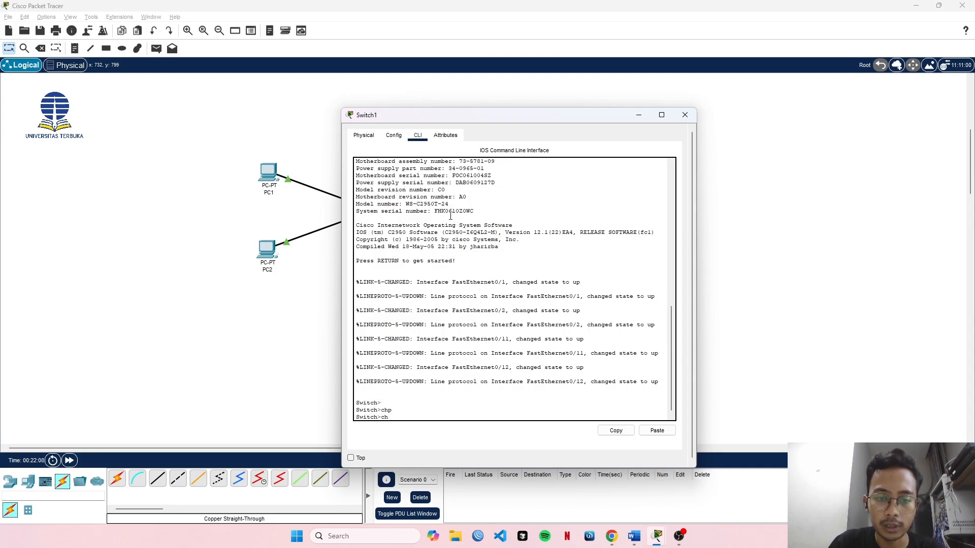
{"action": "type", "text": "sho"}
{"action": "key", "text": "Tab"}
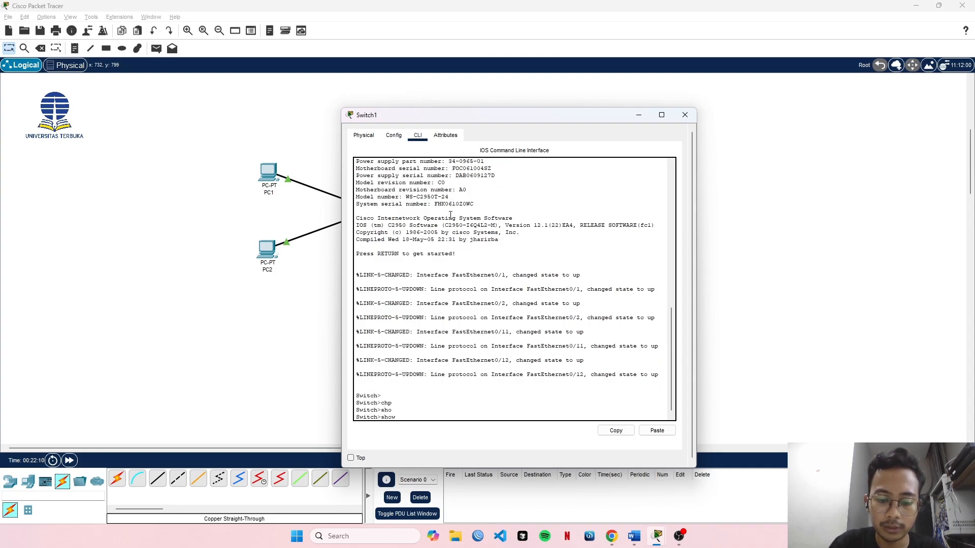
{"action": "type", "text": "vlan"}
{"action": "key", "text": "Tab"}
{"action": "key", "text": "Return"}
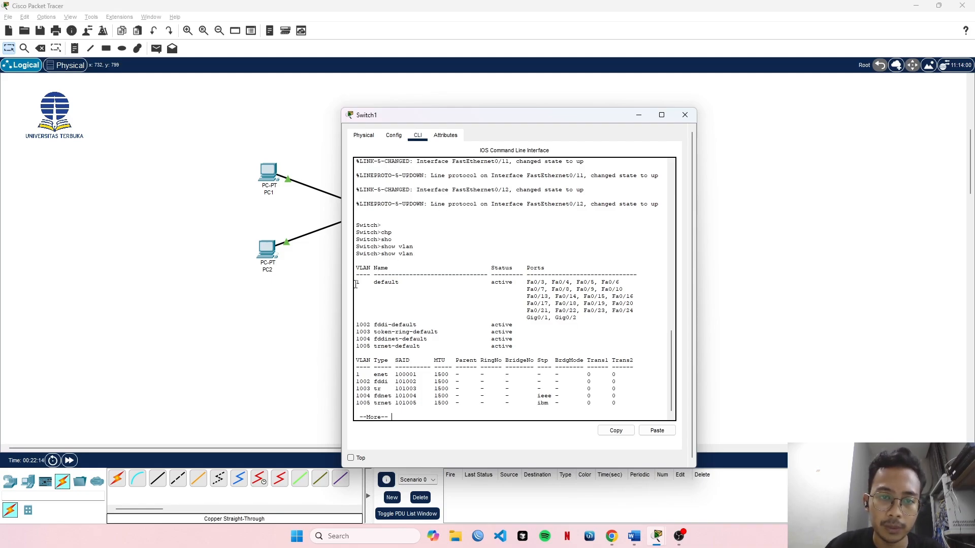
Examine the default VLAN and its assigned ports in the show vlan output, including the remaining page.
{"action": "left_click_drag", "start_coordinate": [355, 284], "coordinate": [419, 283]}
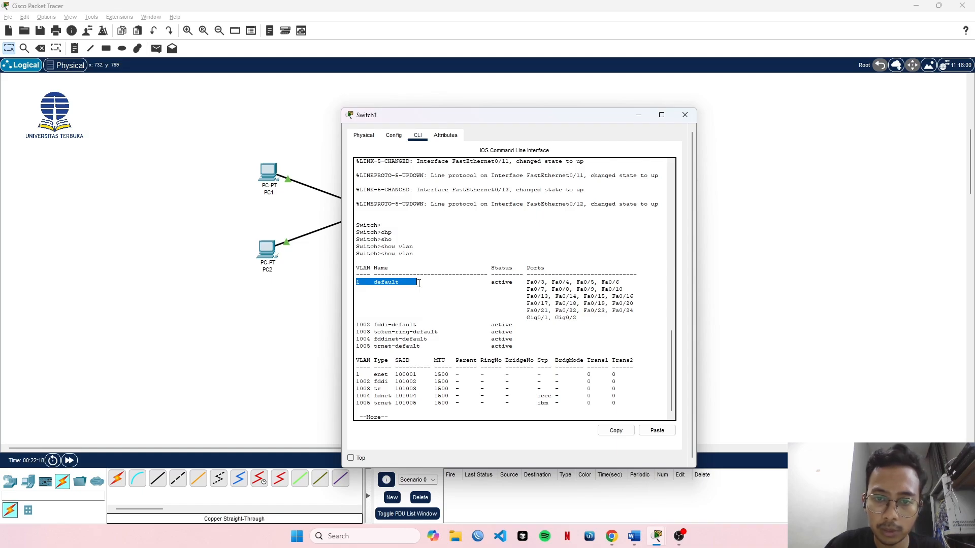
{"action": "left_click_drag", "start_coordinate": [527, 283], "coordinate": [579, 318]}
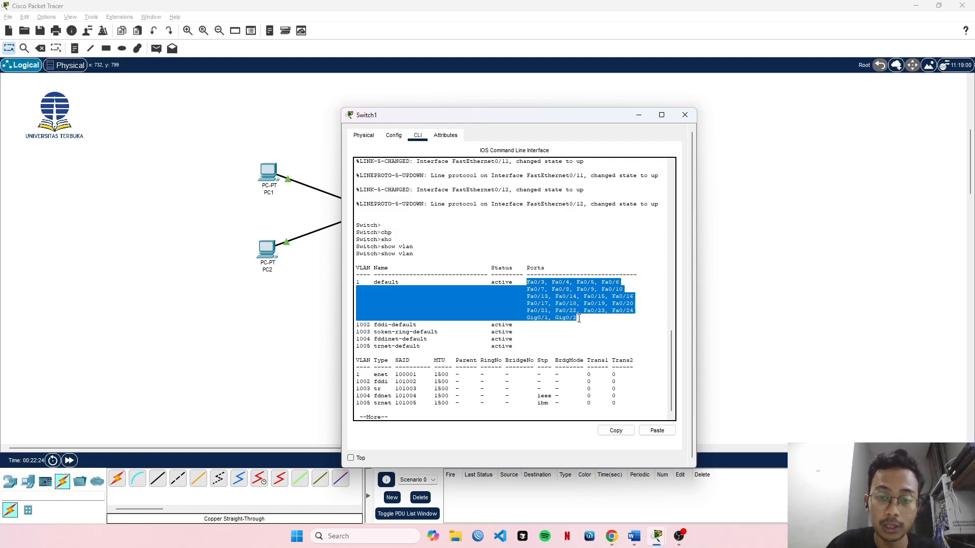
{"action": "left_click", "coordinate": [359, 289]}
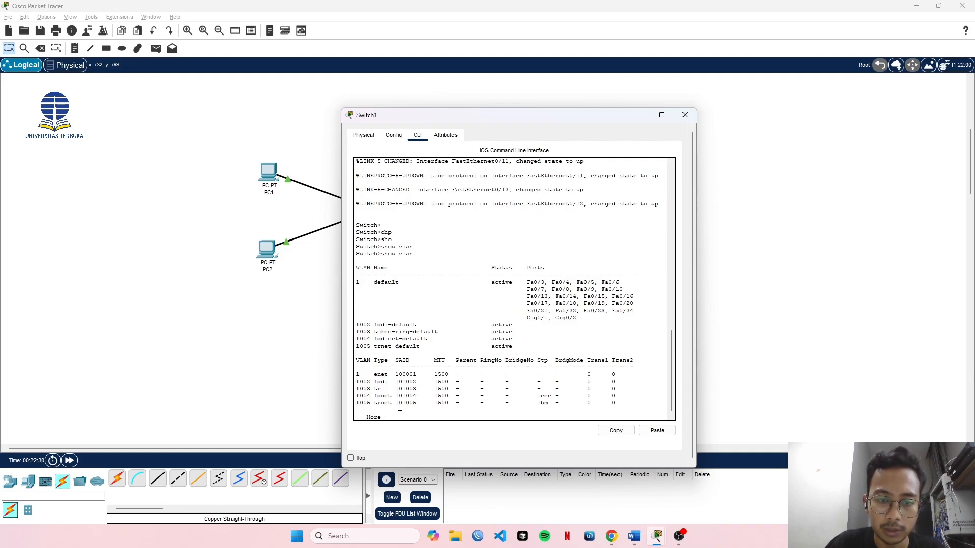
{"action": "key", "text": "space"}
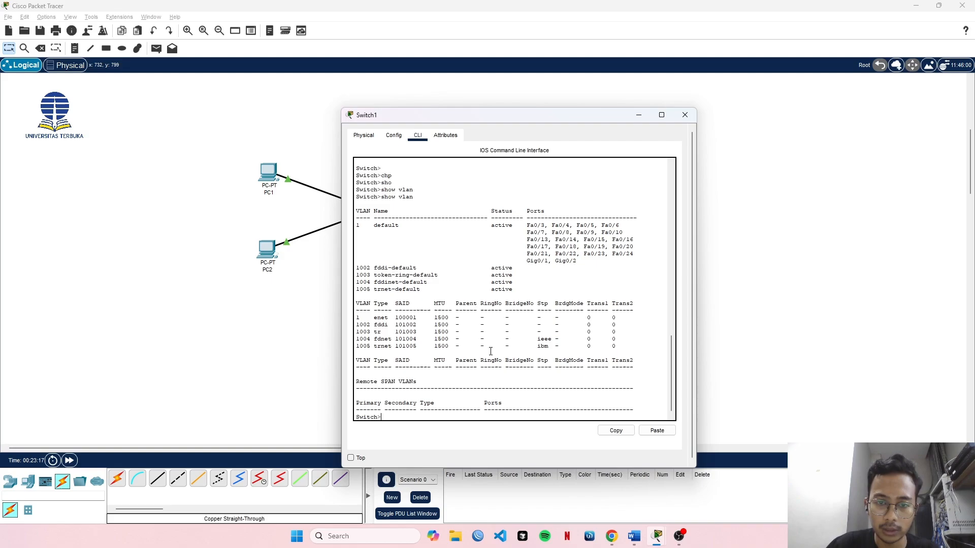
{"action": "scroll", "coordinate": [461, 341], "scroll_direction": "up", "scroll_amount": 15}
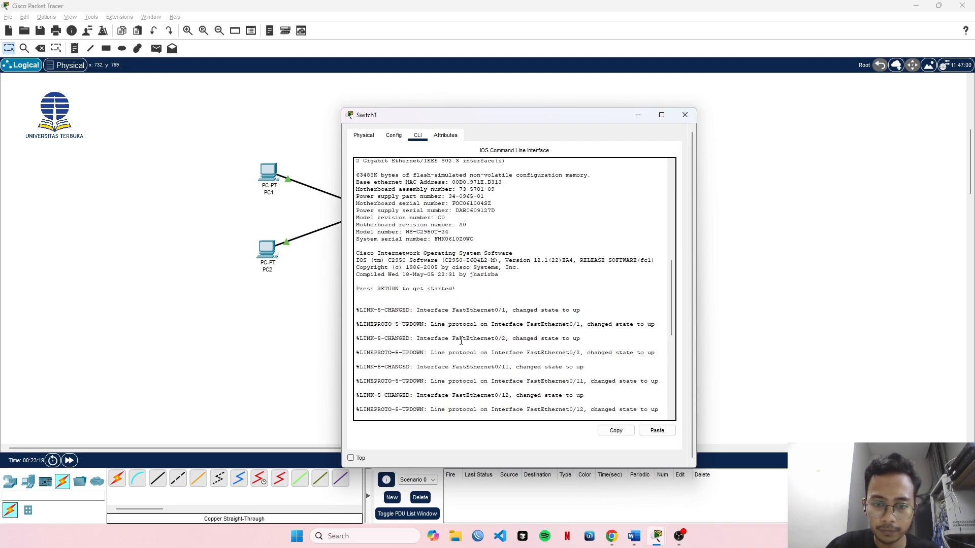
{"action": "scroll", "coordinate": [457, 337], "scroll_direction": "down", "scroll_amount": 15}
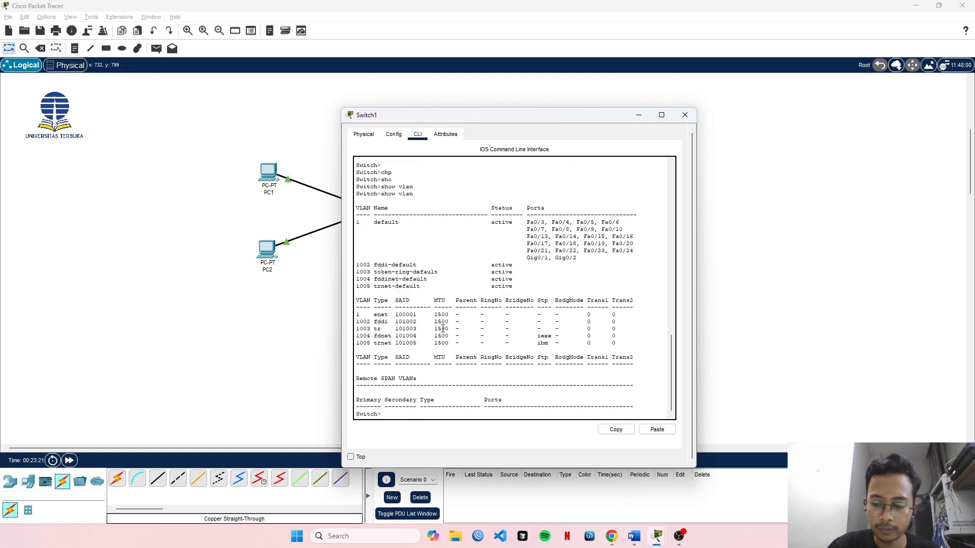
{"action": "key", "text": "Return"}
{"action": "key", "text": "Return"}
{"action": "key", "text": "Return"}
{"action": "key", "text": "Return"}
{"action": "type", "text": "ena"}
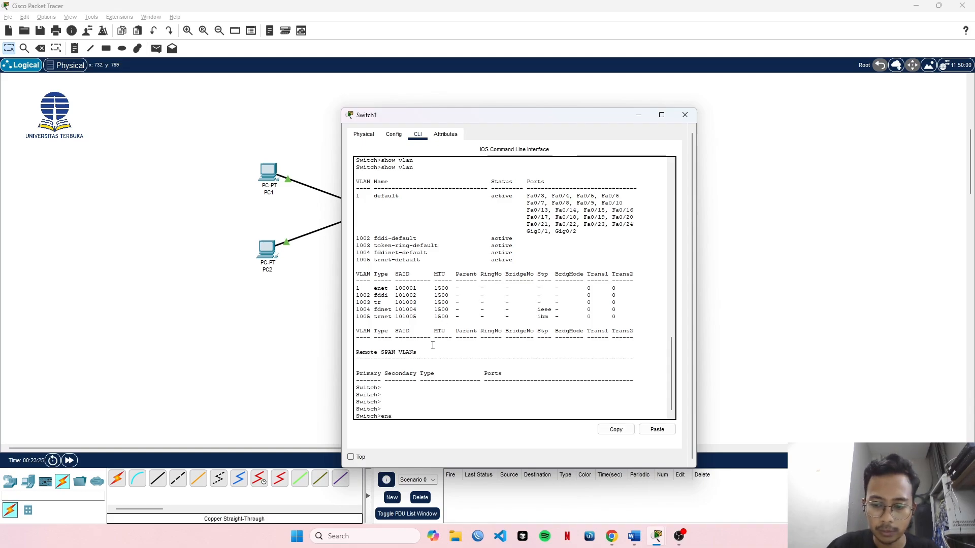
{"action": "key", "text": "BackSpace"}
{"action": "key", "text": "BackSpace"}
{"action": "key", "text": "BackSpace"}
Try to call up the vlan database command from Switch1's user EXEC mode.
{"action": "type", "text": "vlan"}
{"action": "key", "text": "Tab"}
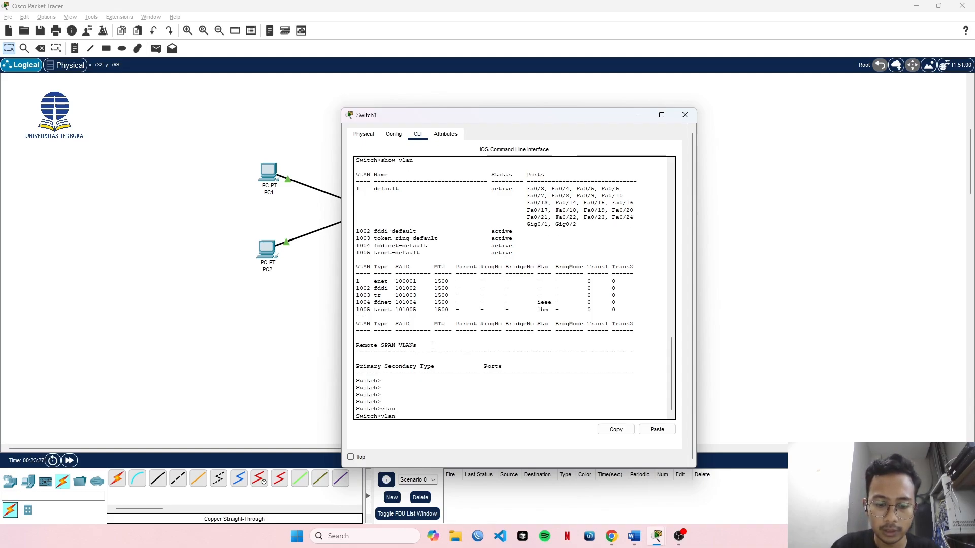
{"action": "type", "text": "dat"}
{"action": "key", "text": "Tab"}
{"action": "key", "text": "Tab"}
{"action": "key", "text": "BackSpace"}
{"action": "key", "text": "BackSpace"}
{"action": "key", "text": "BackSpace"}
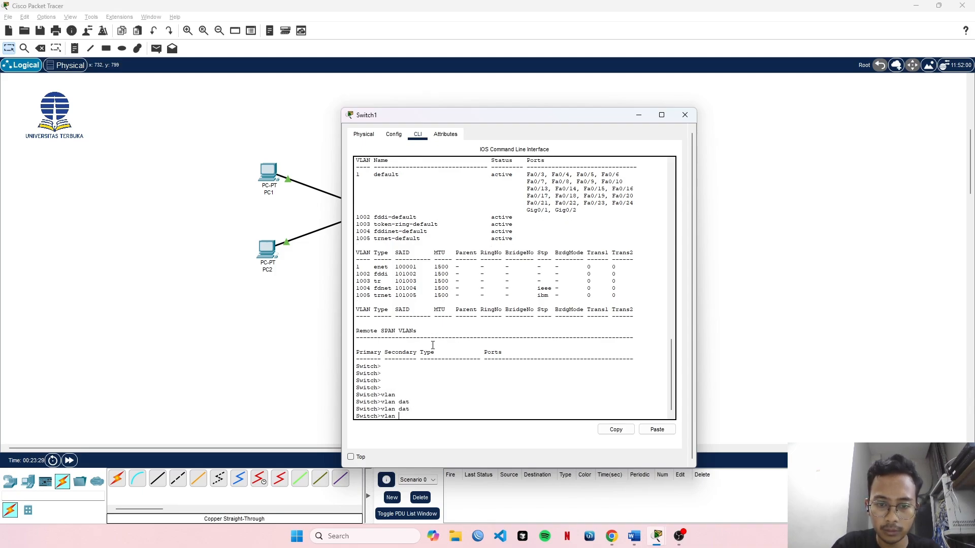
{"action": "key", "text": "BackSpace"}
{"action": "key", "text": "BackSpace"}
{"action": "key", "text": "BackSpace"}
{"action": "key", "text": "BackSpace"}
{"action": "key", "text": "BackSpace"}
Switch Switch1 to privileged EXEC mode and enter VLAN configuration mode with the vlan database command.
{"action": "type", "text": "ena"}
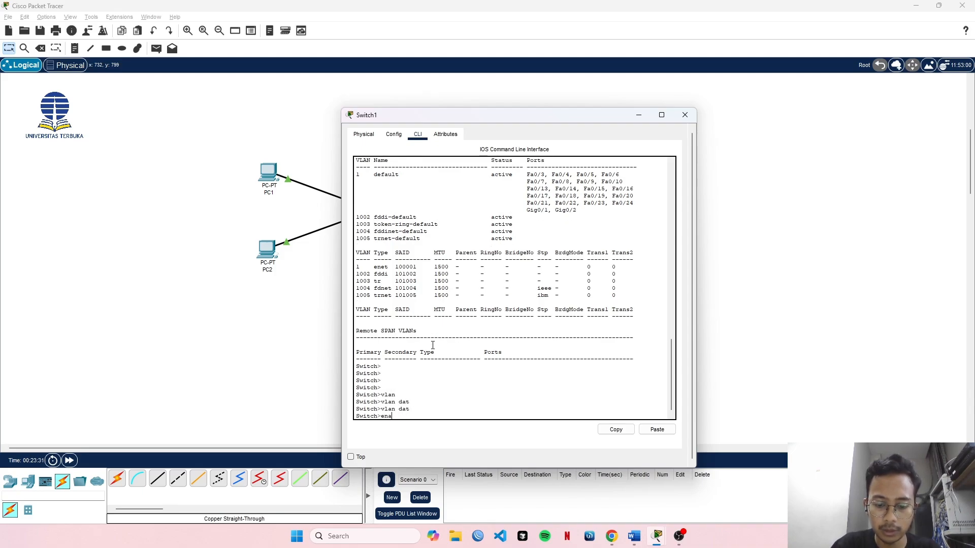
{"action": "type", "text": "b"}
{"action": "key", "text": "Return"}
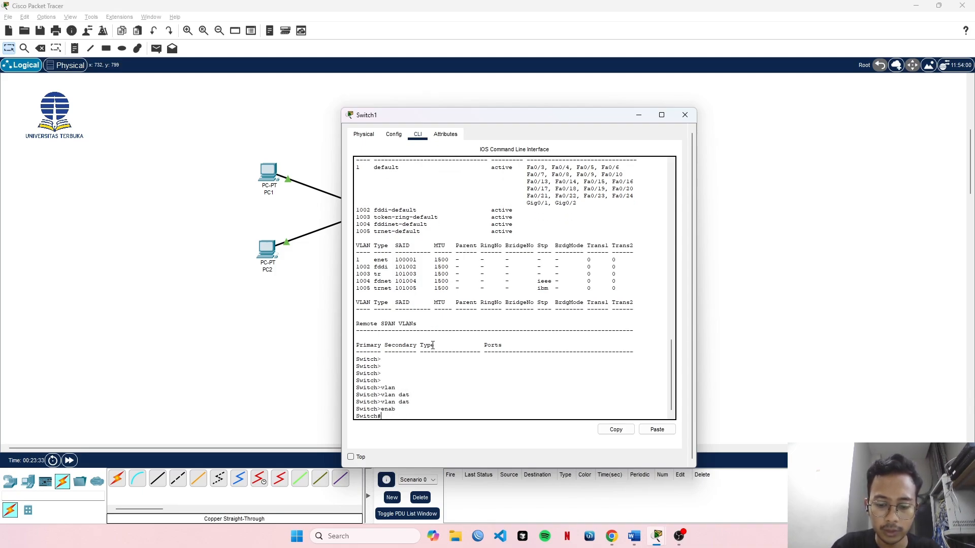
{"action": "type", "text": "vlan"}
{"action": "key", "text": "Tab"}
{"action": "type", "text": "dat"}
{"action": "key", "text": "Tab"}
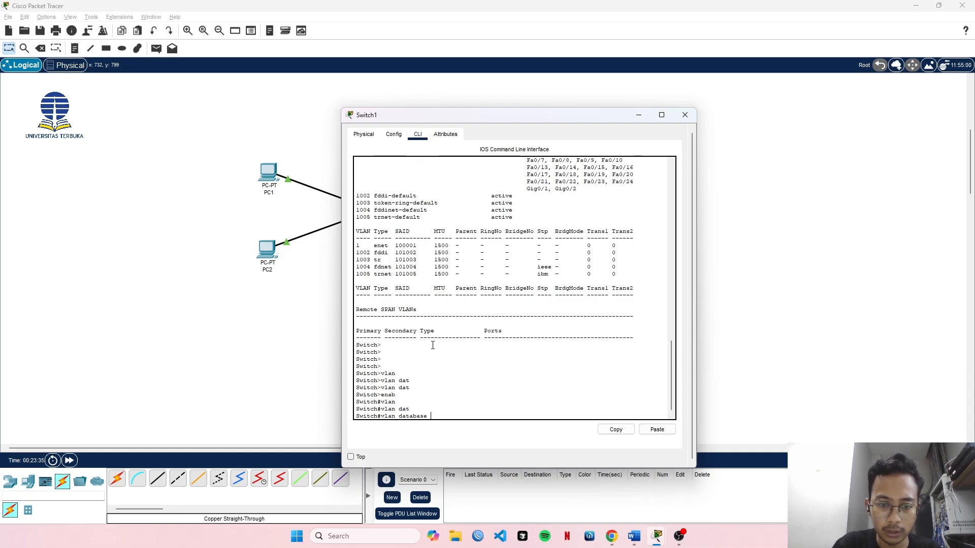
{"action": "key", "text": "Return"}
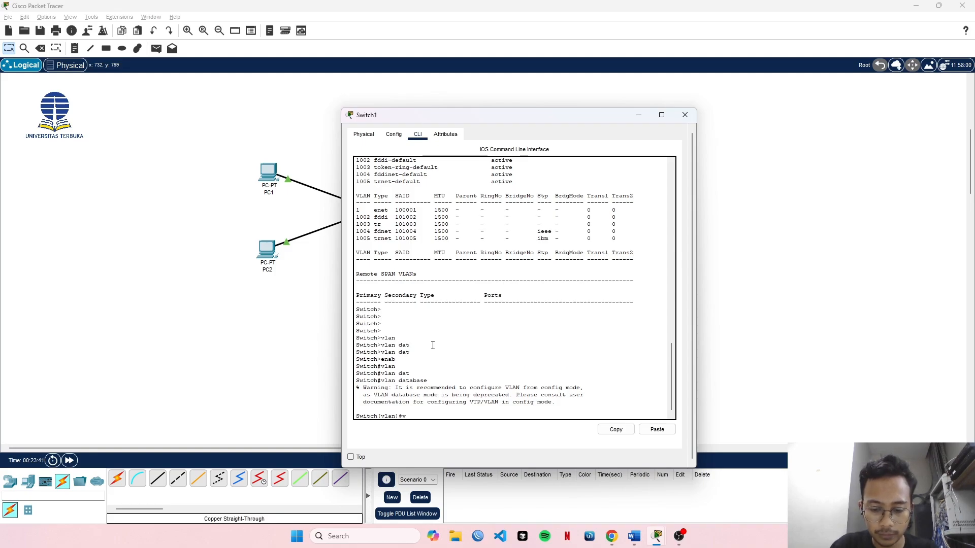
Set Switch1's VTP mode to server with the vtp server command.
{"action": "type", "text": "vt"}
{"action": "key", "text": "Tab"}
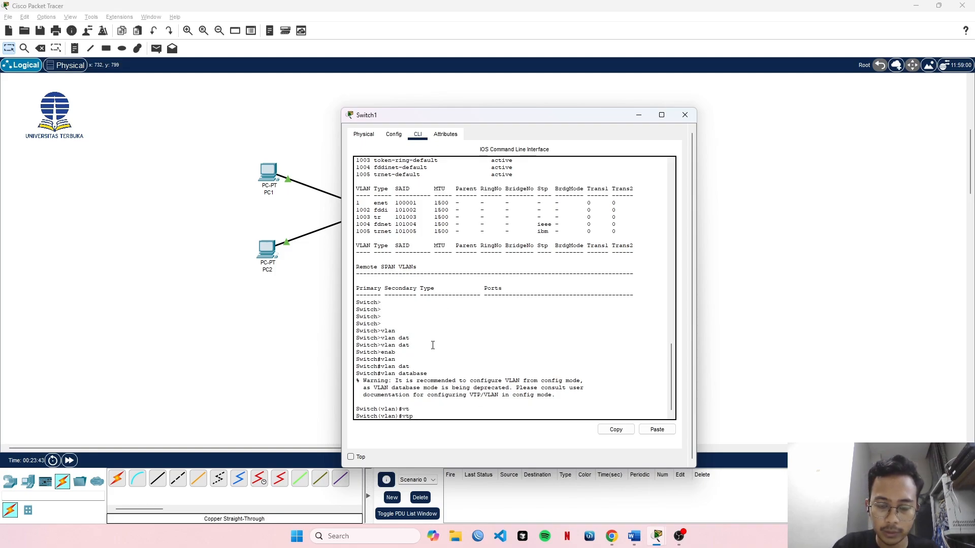
{"action": "type", "text": "ser"}
{"action": "key", "text": "Tab"}
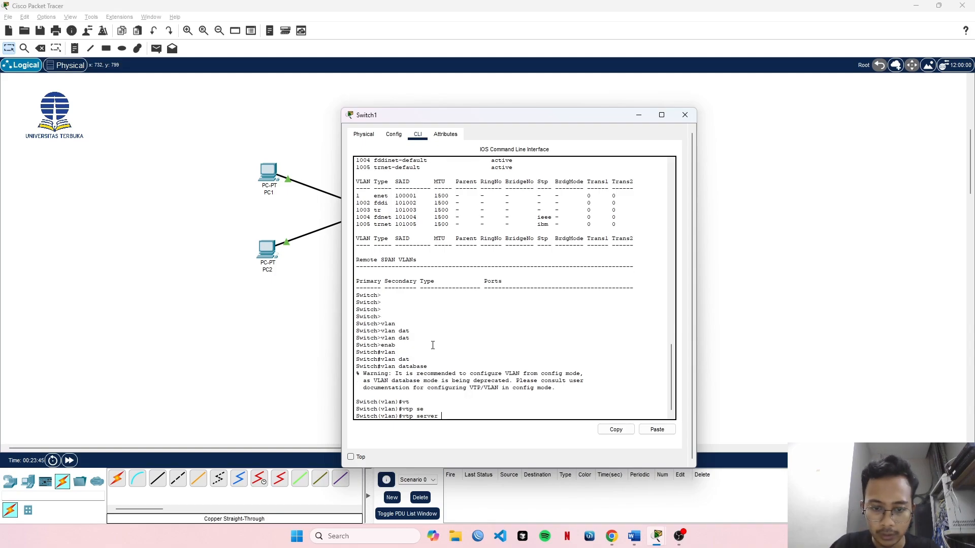
{"action": "key", "text": "Return"}
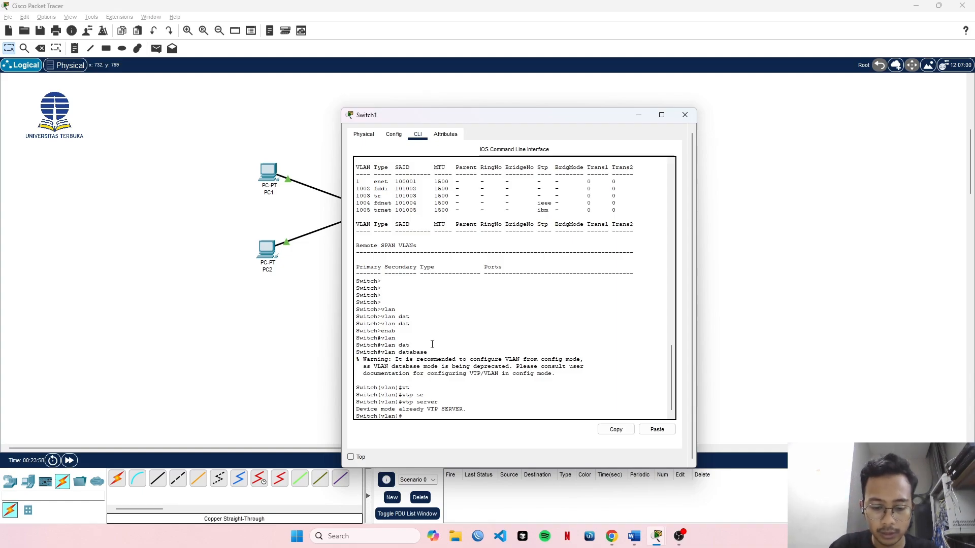
{"action": "type", "text": "l"}
{"action": "key", "text": "Tab"}
{"action": "type", "text": "2"}
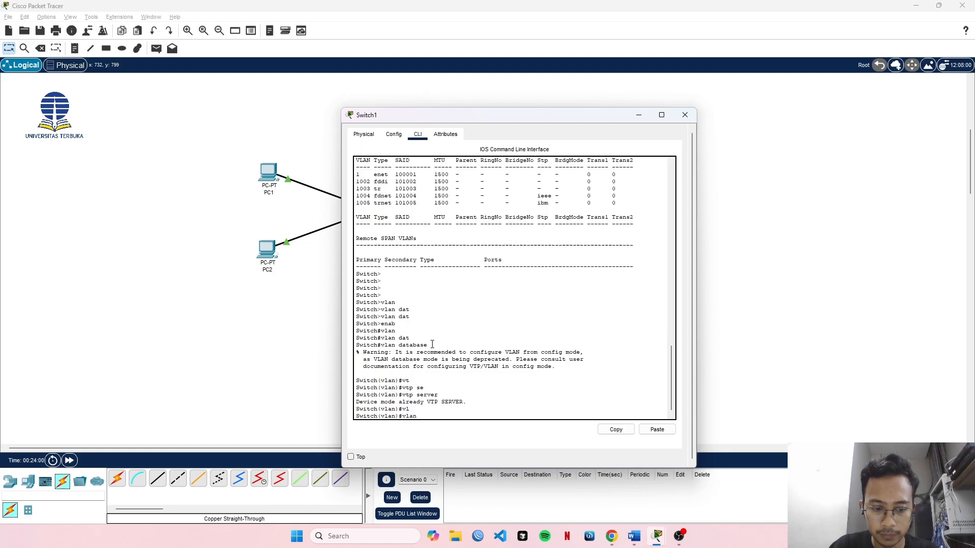
{"action": "key", "text": "Tab"}
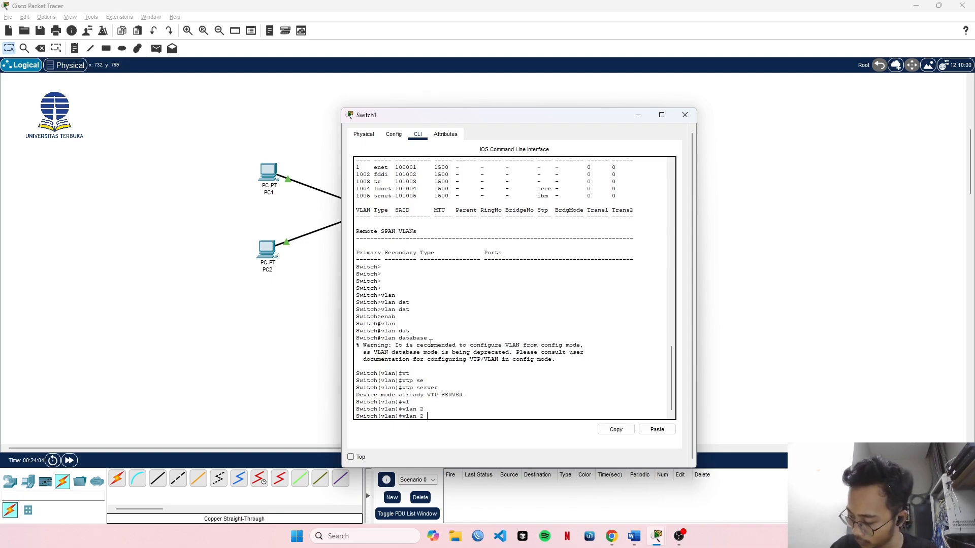
{"action": "key", "text": "BackSpace"}
{"action": "key", "text": "BackSpace"}
{"action": "key", "text": "BackSpace"}
{"action": "key", "text": "BackSpace"}
{"action": "key", "text": "BackSpace"}
{"action": "key", "text": "BackSpace"}
{"action": "key", "text": "BackSpace"}
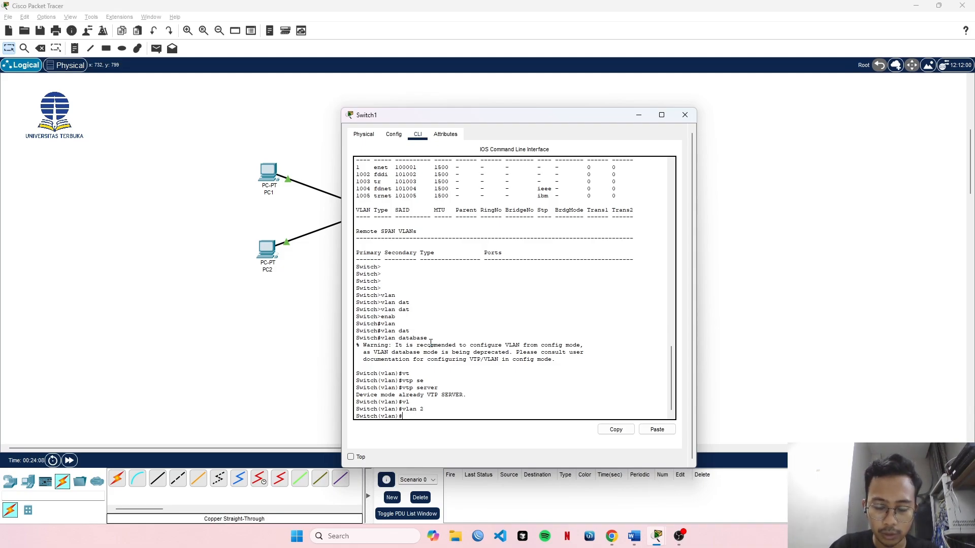
{"action": "type", "text": "vtp"}
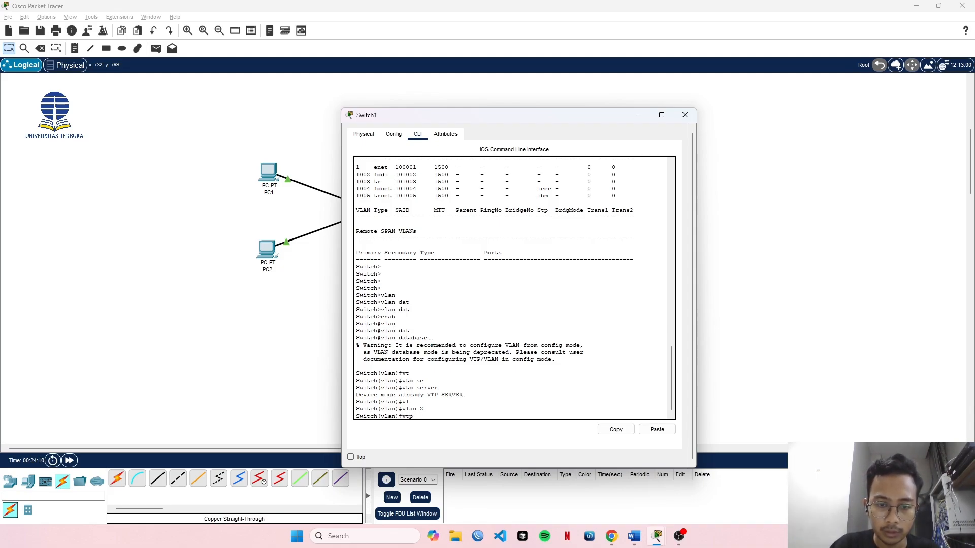
{"action": "key", "text": "BackSpace"}
{"action": "key", "text": "BackSpace"}
{"action": "key", "text": "BackSpace"}
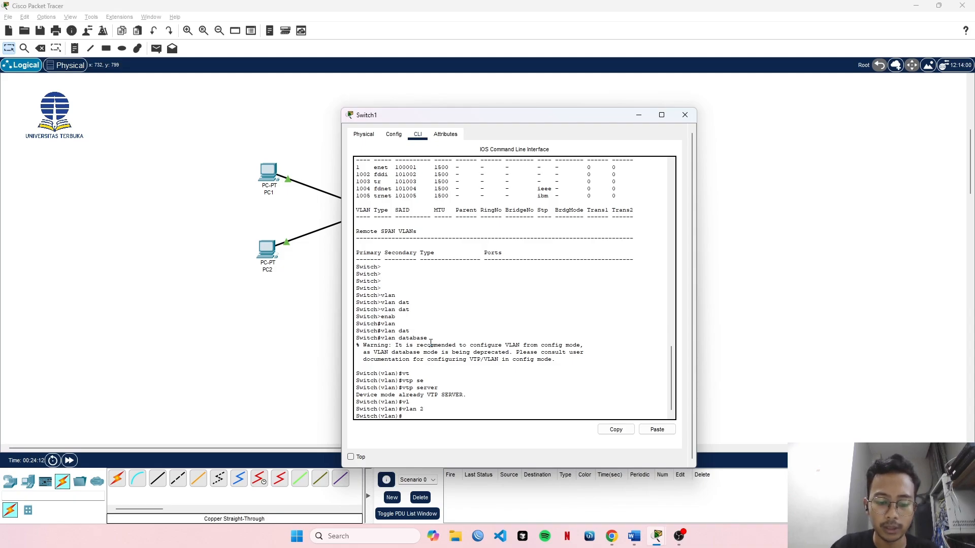
Set Switch1's VTP domain name to UT.
{"action": "type", "text": "vtp"}
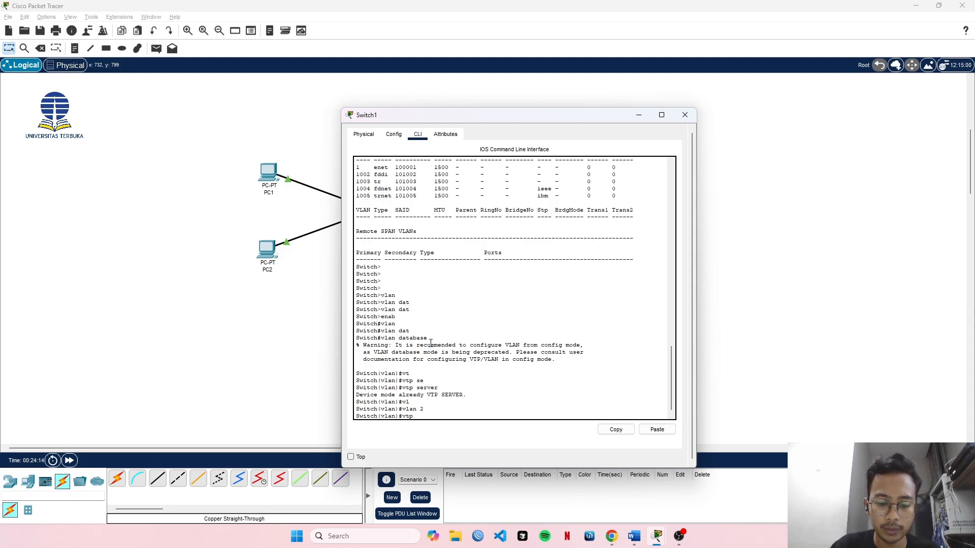
{"action": "type", "text": " dom"}
{"action": "key", "text": "Tab"}
{"action": "type", "text": "U"}
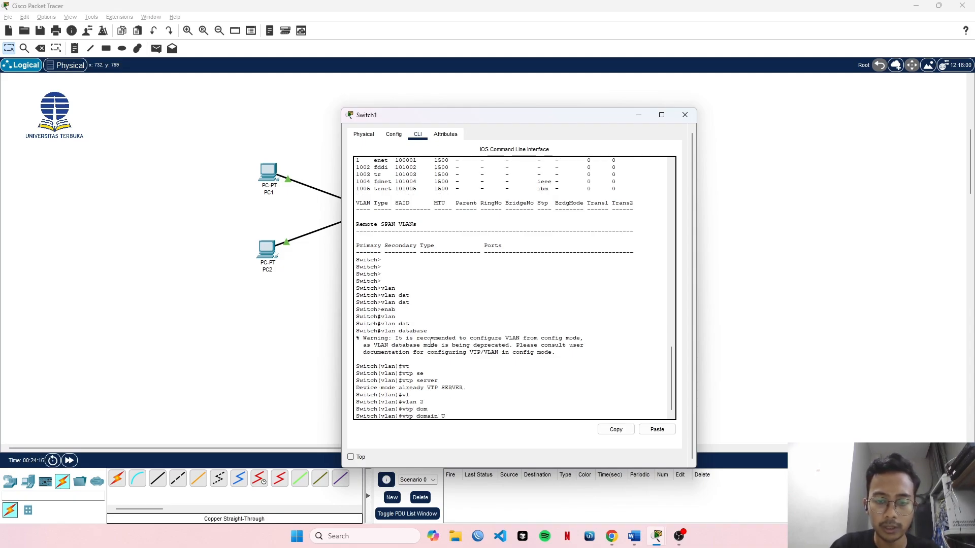
{"action": "type", "text": "T"}
{"action": "key", "text": "Return"}
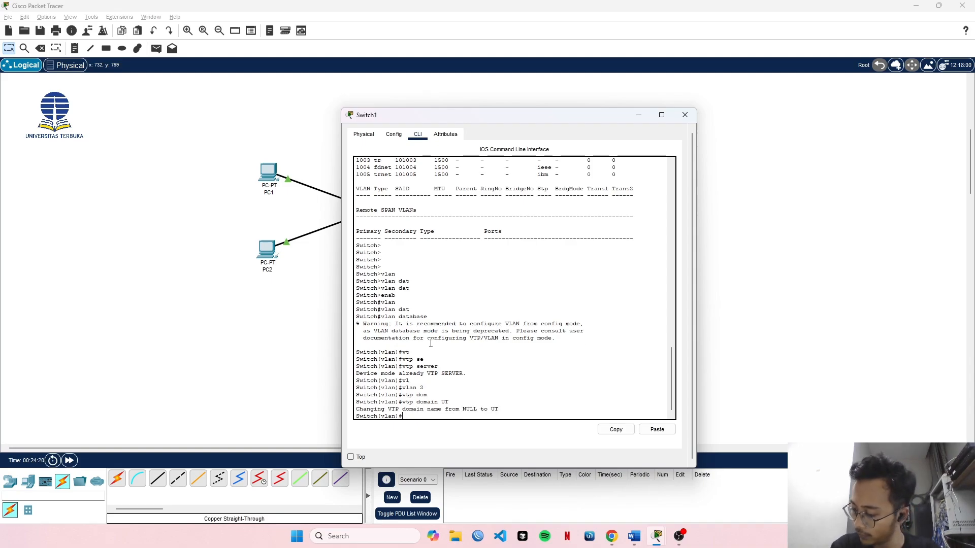
Create VLAN 2 named Fakultas_A in Switch1's VLAN database.
{"action": "type", "text": "v"}
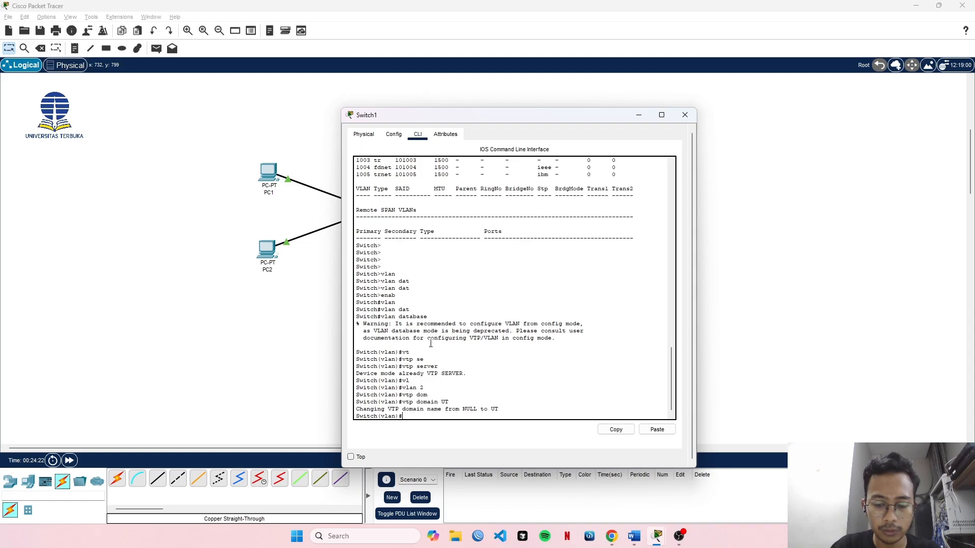
{"action": "type", "text": "lan 1"}
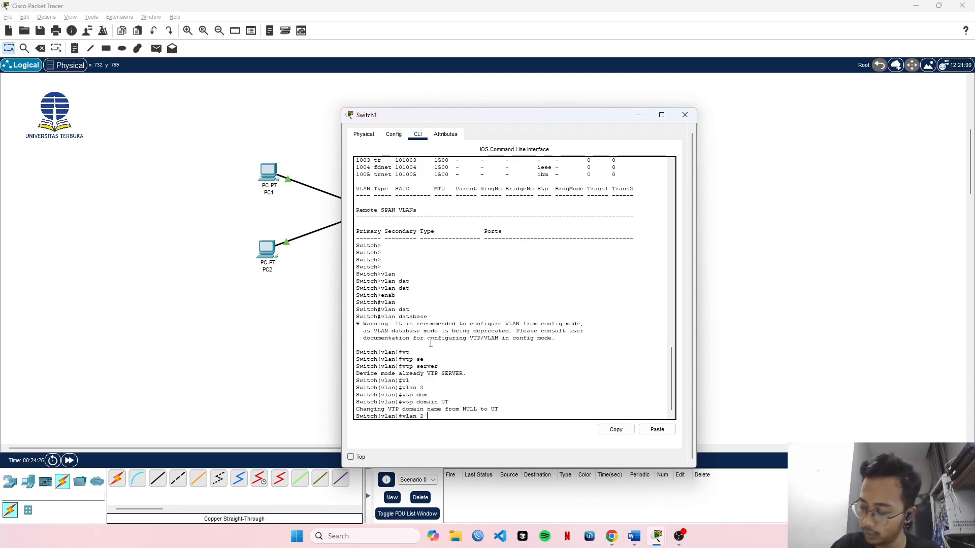
{"action": "type", "text": " na"}
{"action": "key", "text": "Tab"}
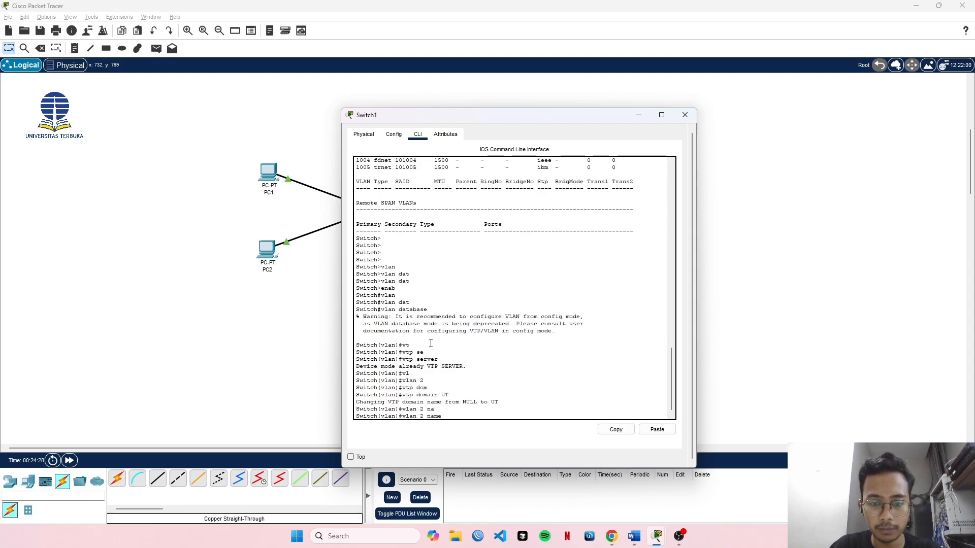
{"action": "type", "text": "Fakut"}
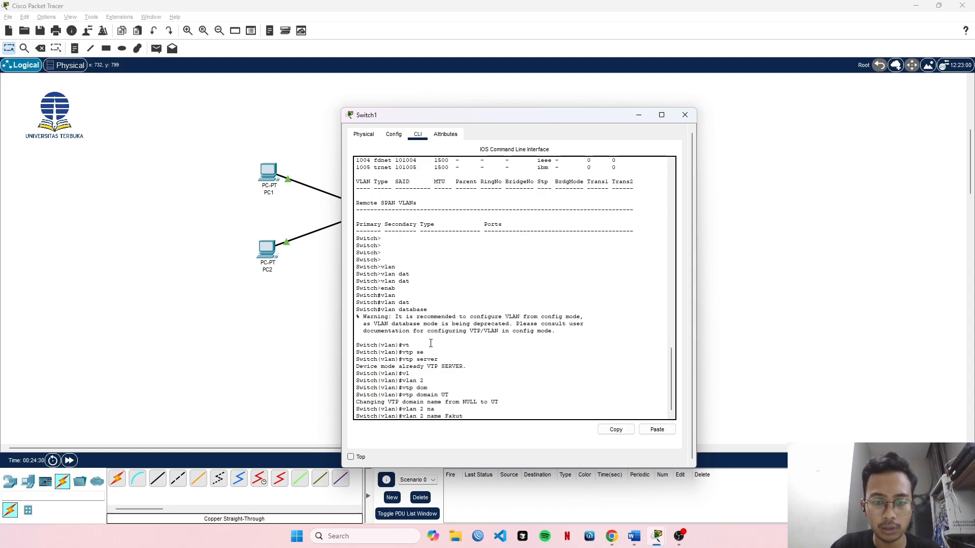
{"action": "key", "text": "BackSpace"}
{"action": "type", "text": "ltas"}
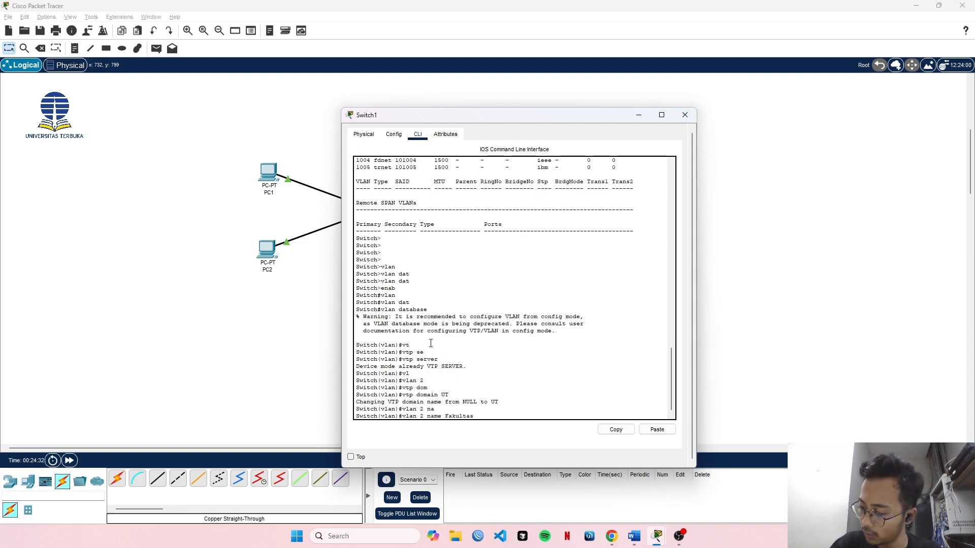
{"action": "type", "text": "_A"}
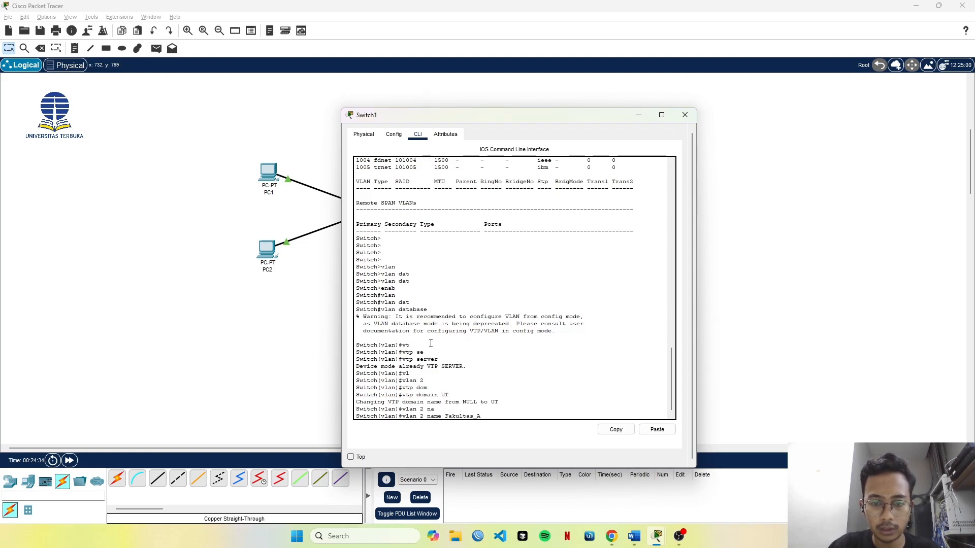
{"action": "key", "text": "Return"}
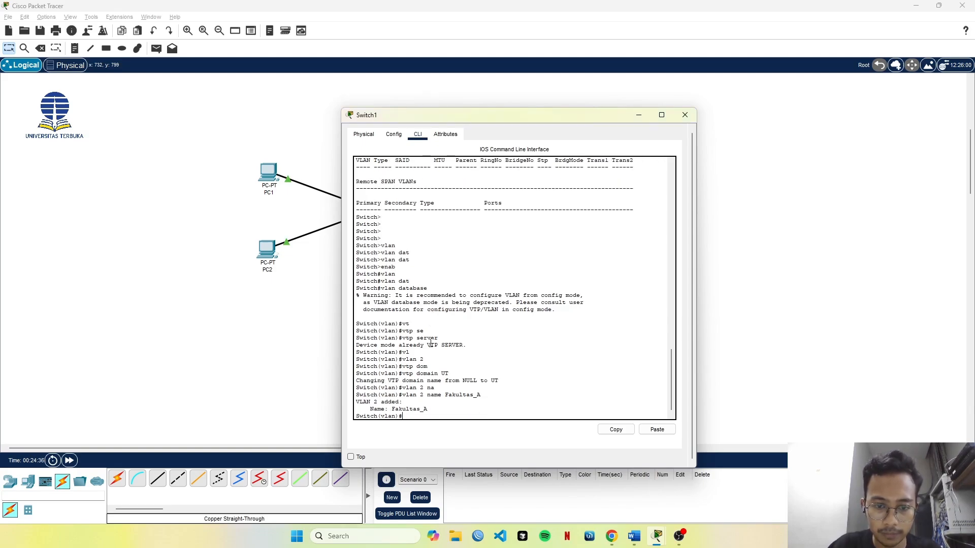
Create VLAN 3 named Fakultas_B by reusing the previous VLAN command on Switch1.
{"action": "key", "text": "Up"}
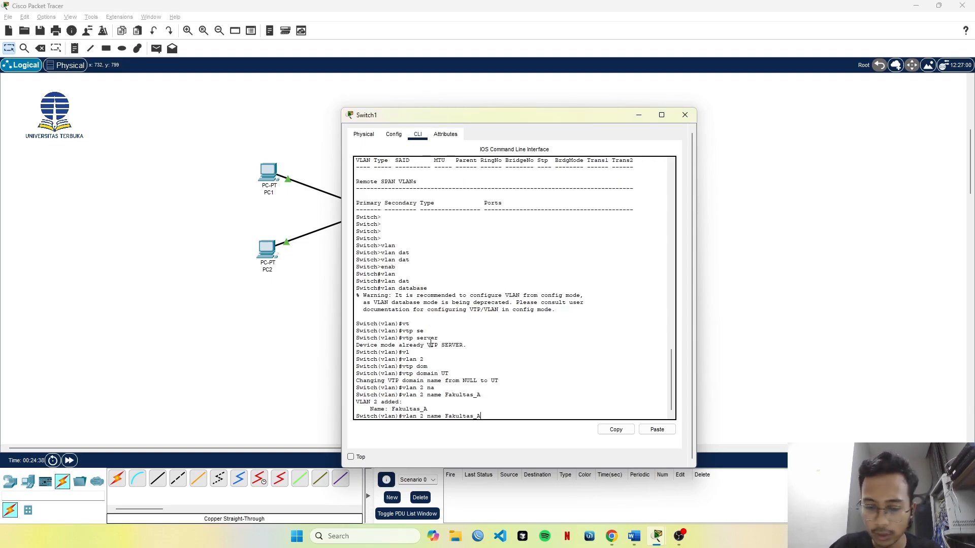
{"action": "key", "text": "Left"}
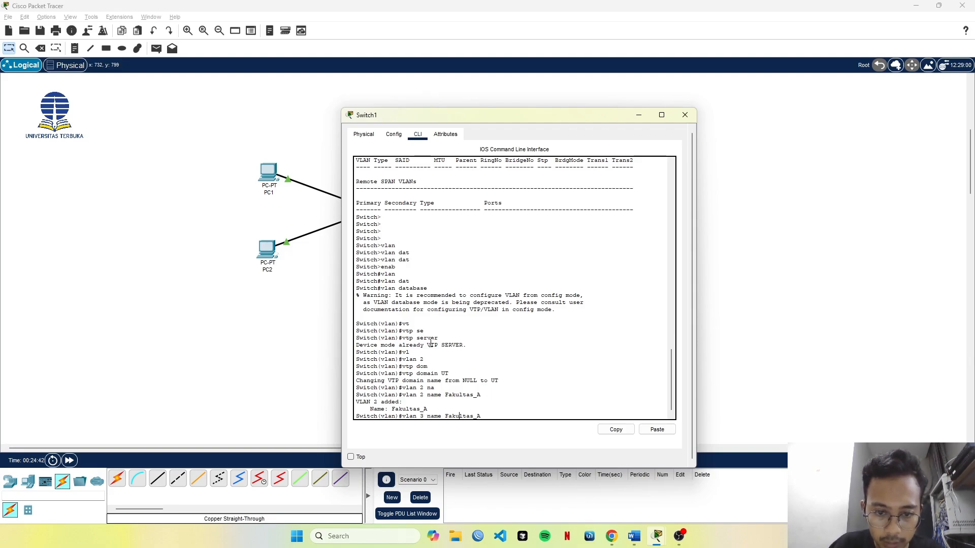
{"action": "key", "text": "BackSpace"}
{"action": "type", "text": "B"}
{"action": "key", "text": "Return"}
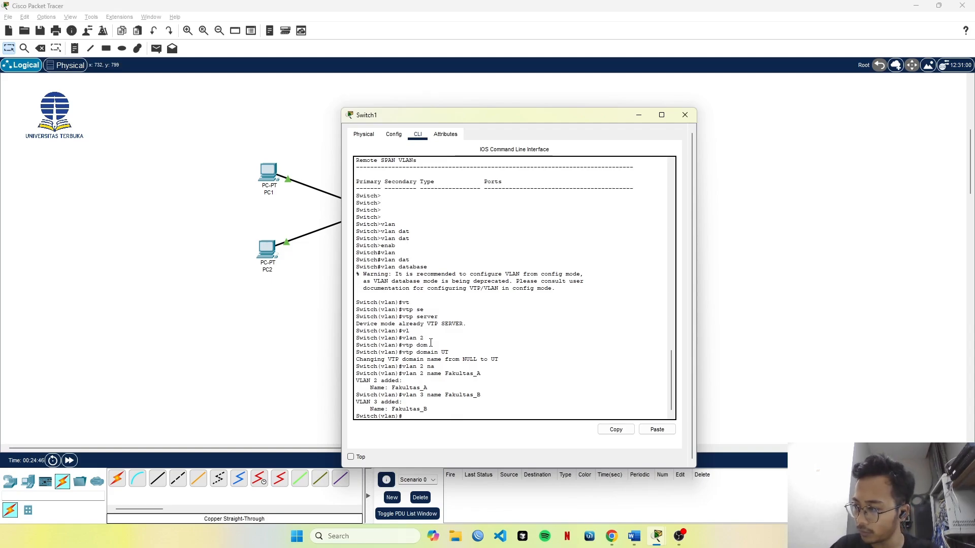
Exit Switch1's VLAN configuration mode and enter global configuration mode with configure terminal.
{"action": "type", "text": "e"}
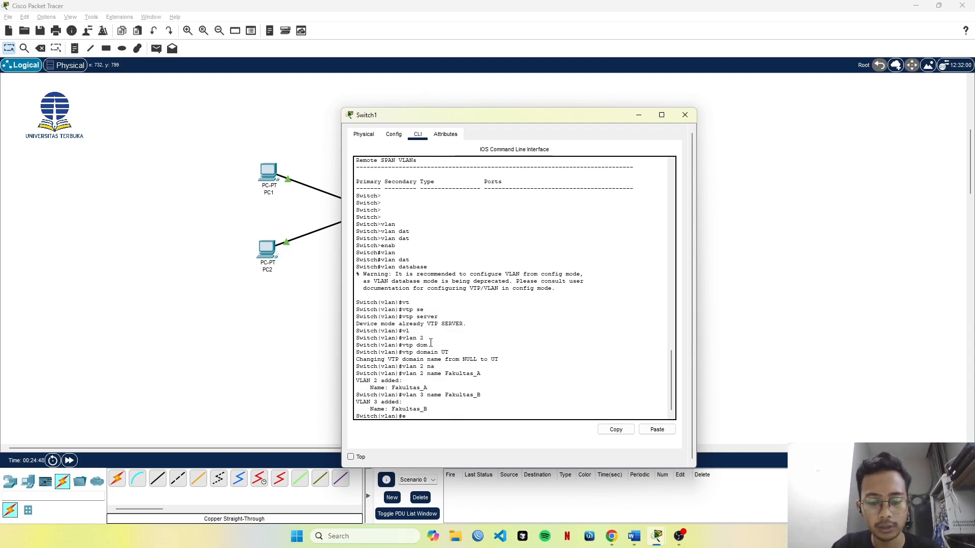
{"action": "type", "text": "xit"}
{"action": "key", "text": "Return"}
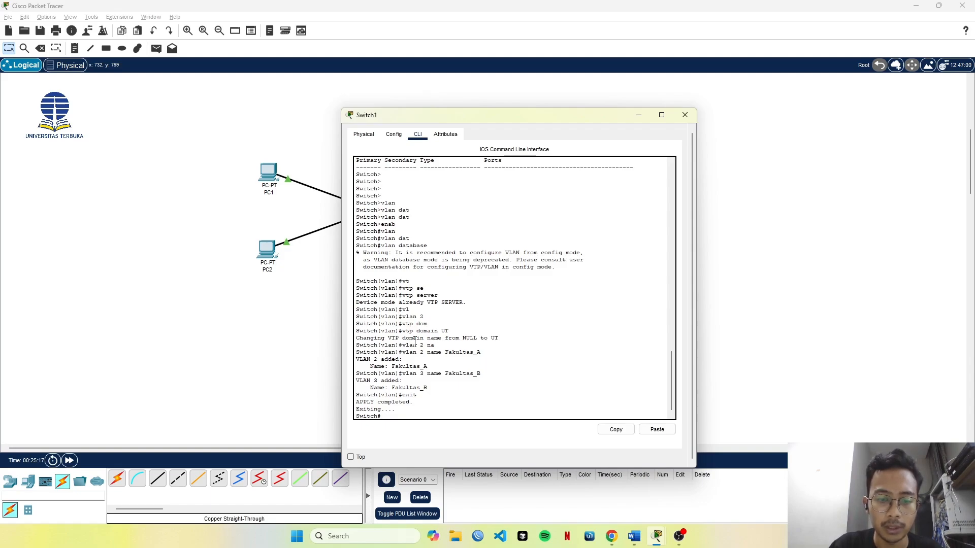
{"action": "type", "text": "conf"}
{"action": "key", "text": "Tab"}
{"action": "type", "text": "t"}
{"action": "key", "text": "Tab"}
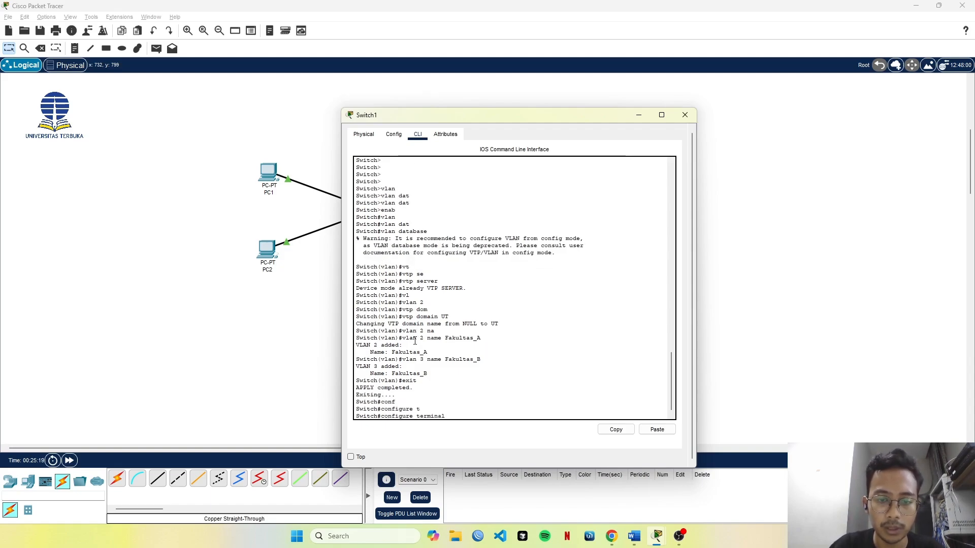
{"action": "key", "text": "Return"}
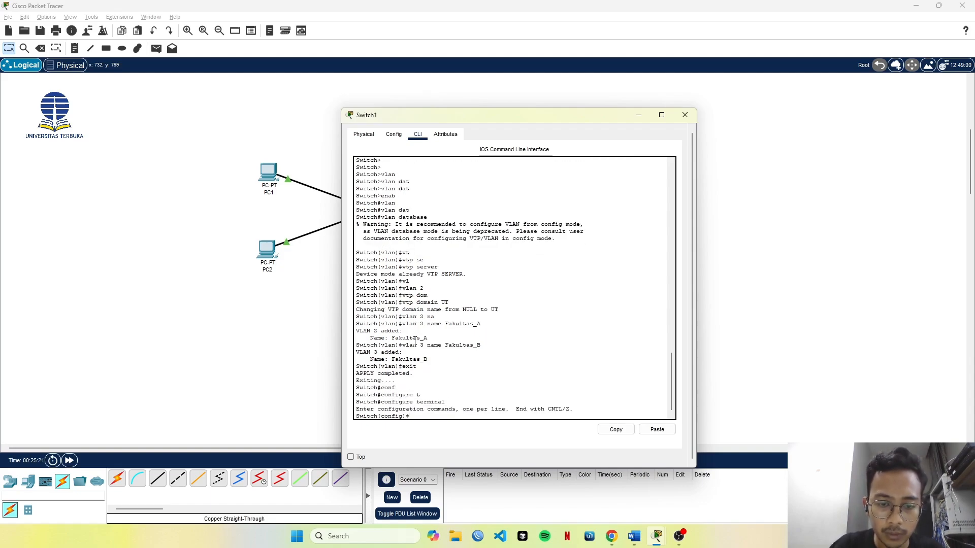
Open the interface range fastEthernet 0/1-10 on Switch1 for configuration.
{"action": "type", "text": "s"}
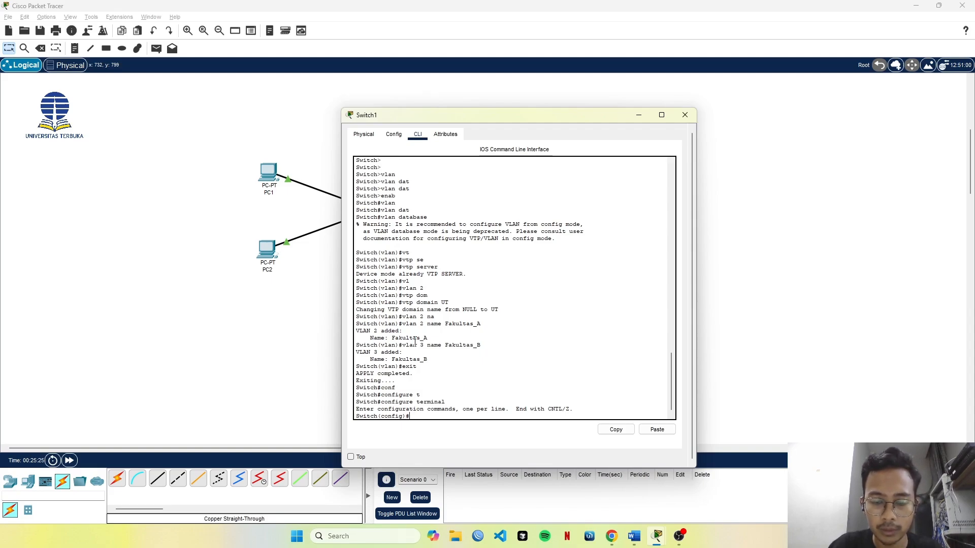
{"action": "type", "text": "n"}
{"action": "key", "text": "Tab"}
{"action": "type", "text": "ra"}
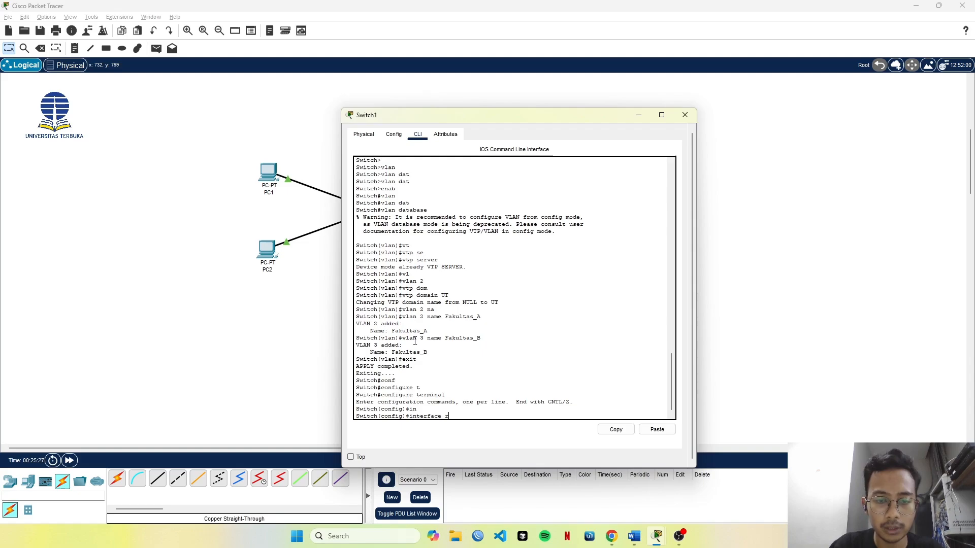
{"action": "key", "text": "Tab"}
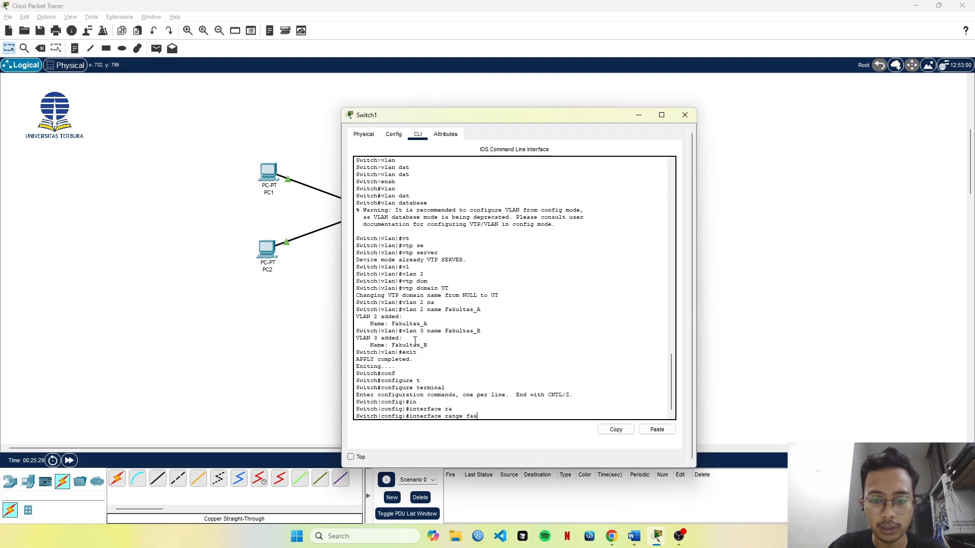
{"action": "type", "text": "fas"}
{"action": "key", "text": "Tab"}
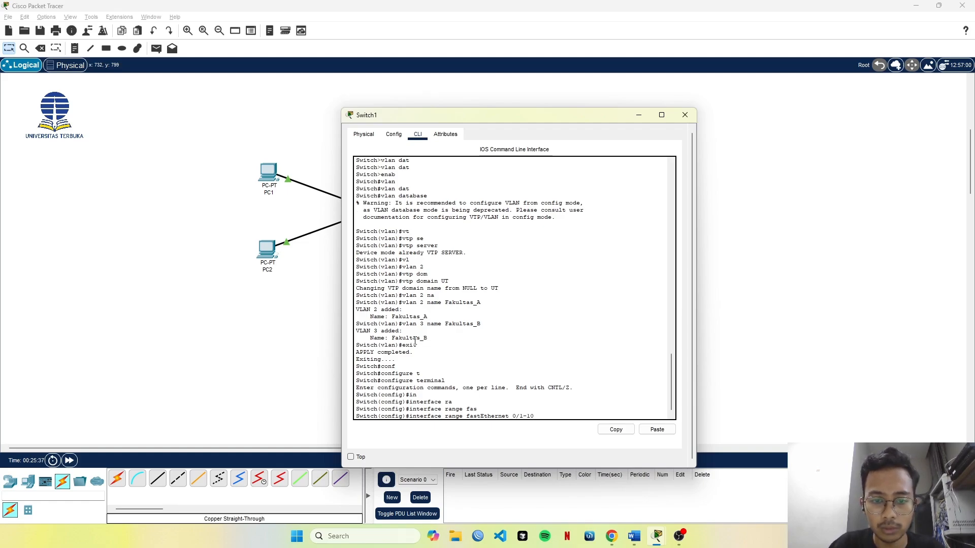
{"action": "key", "text": "Return"}
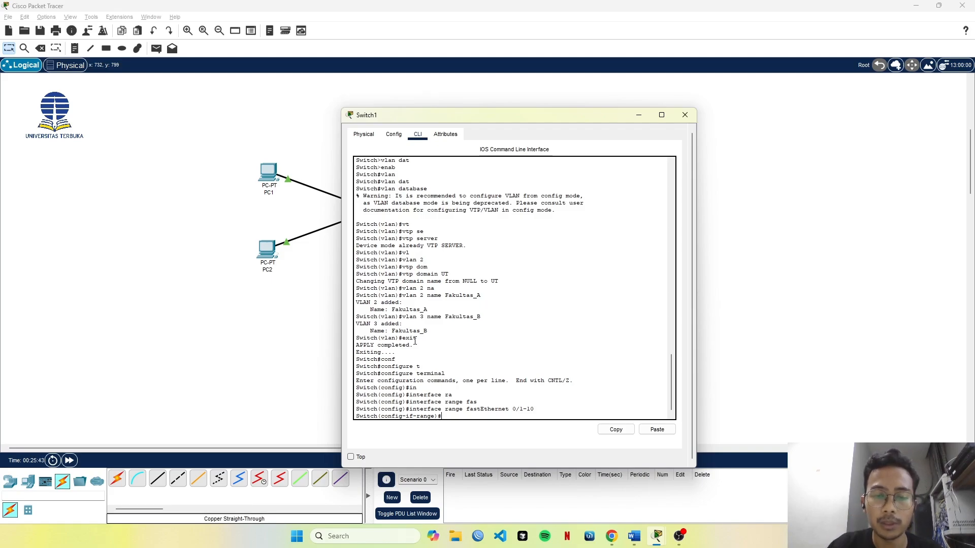
Set the selected ports fastEthernet 0/1-10 to access mode with switchport mode access.
{"action": "type", "text": "swi"}
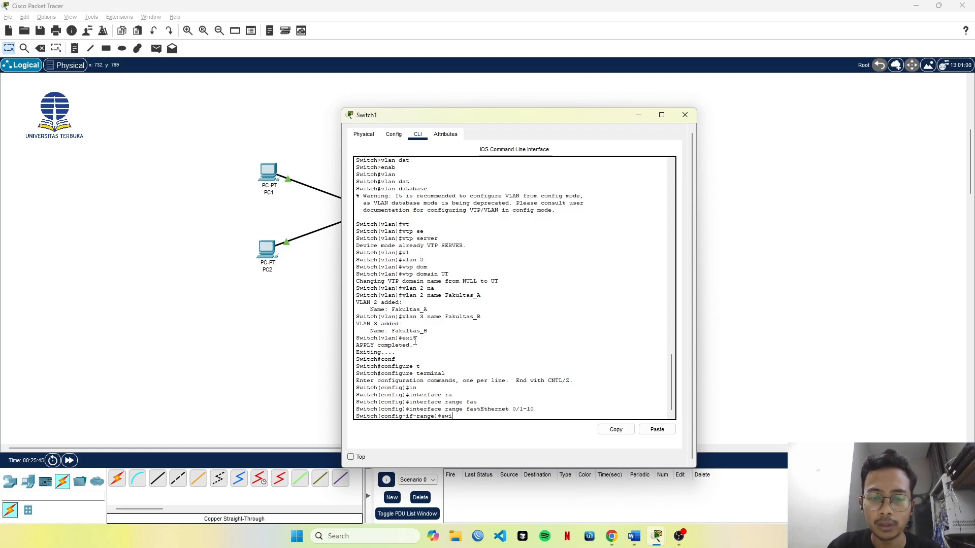
{"action": "key", "text": "Tab"}
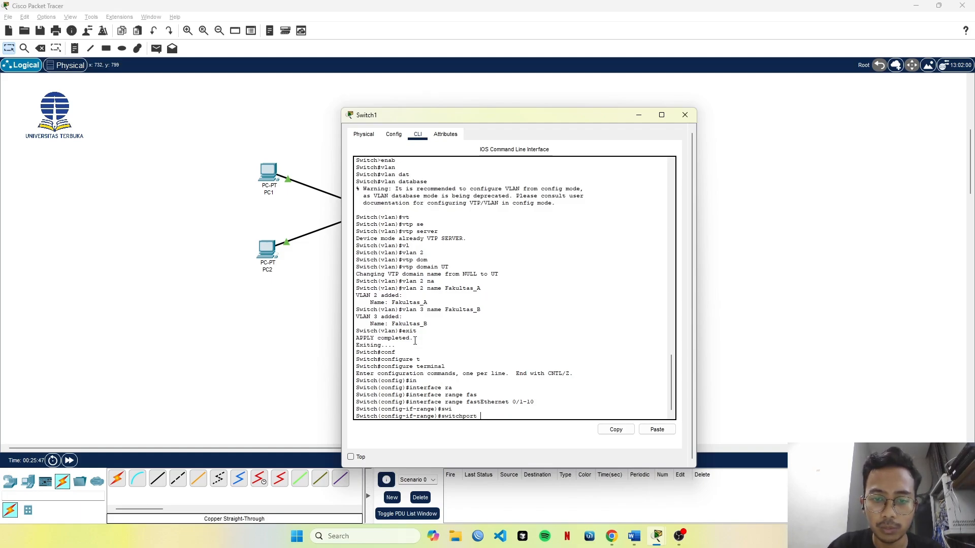
{"action": "type", "text": "mo"}
{"action": "key", "text": "Tab"}
{"action": "type", "text": "acc"}
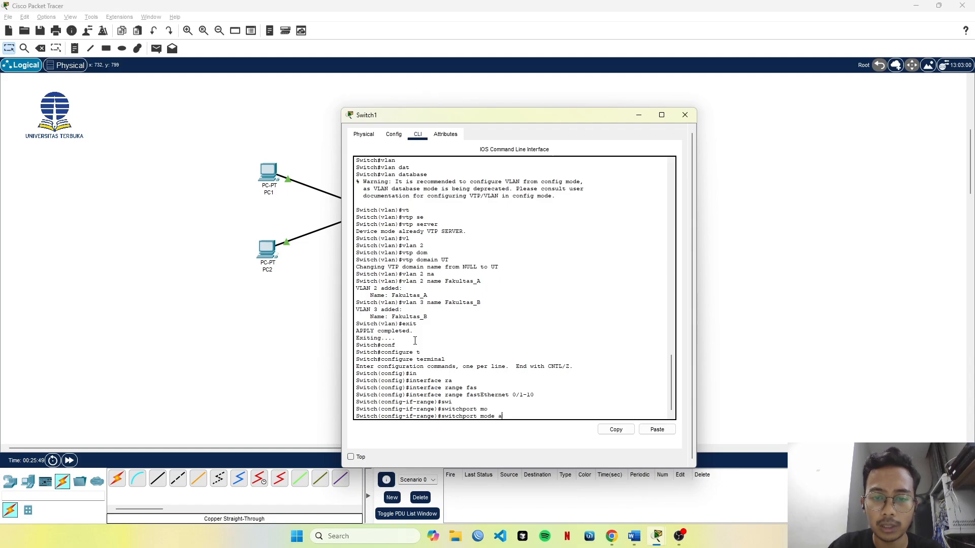
{"action": "key", "text": "Tab"}
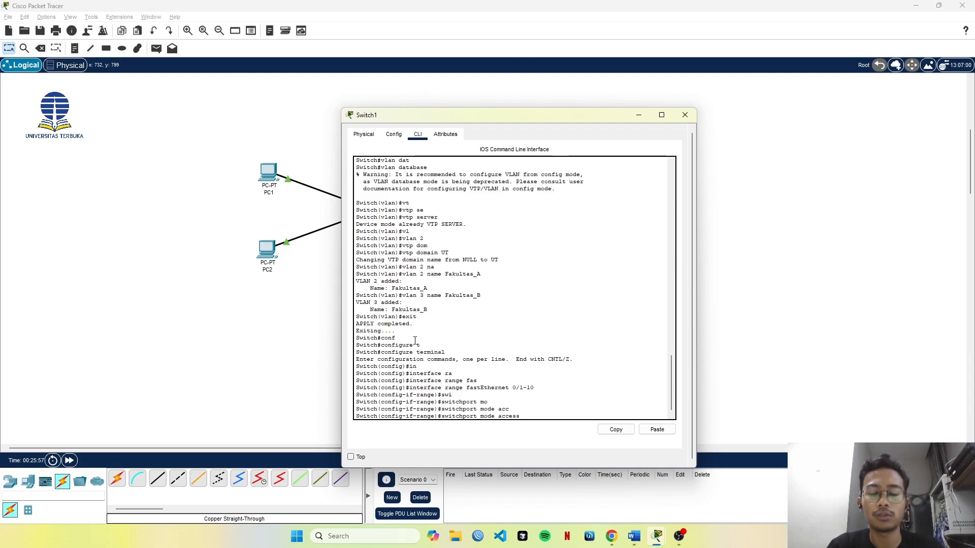
{"action": "key", "text": "Return"}
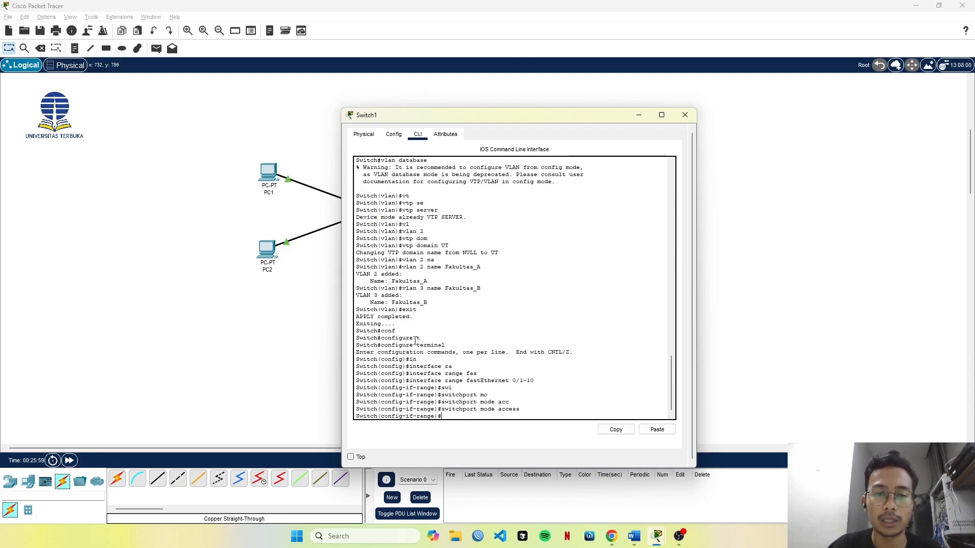
Assign ports fastEthernet 0/1-10 to VLAN 2 with switchport access vlan 2 and exit interface range configuration.
{"action": "type", "text": "sw"}
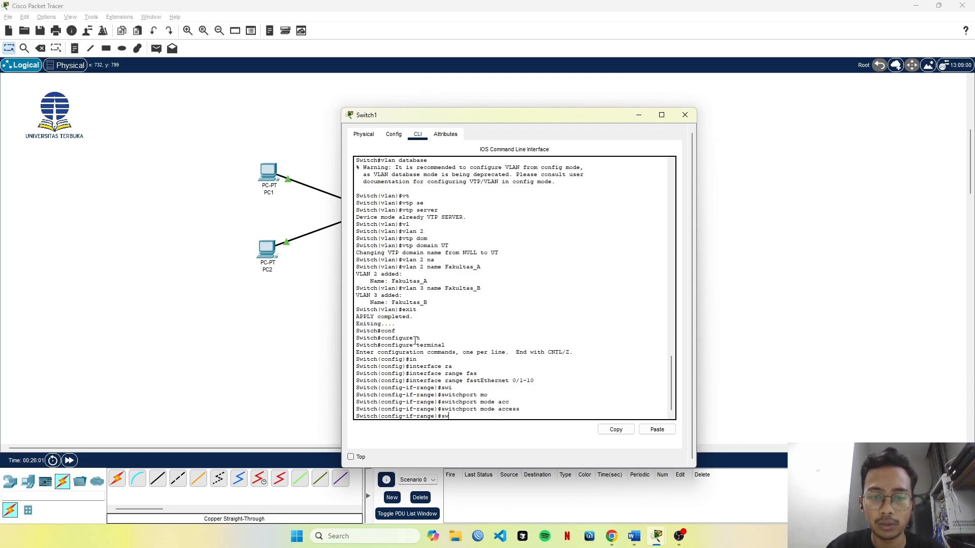
{"action": "type", "text": "it"}
{"action": "key", "text": "Tab"}
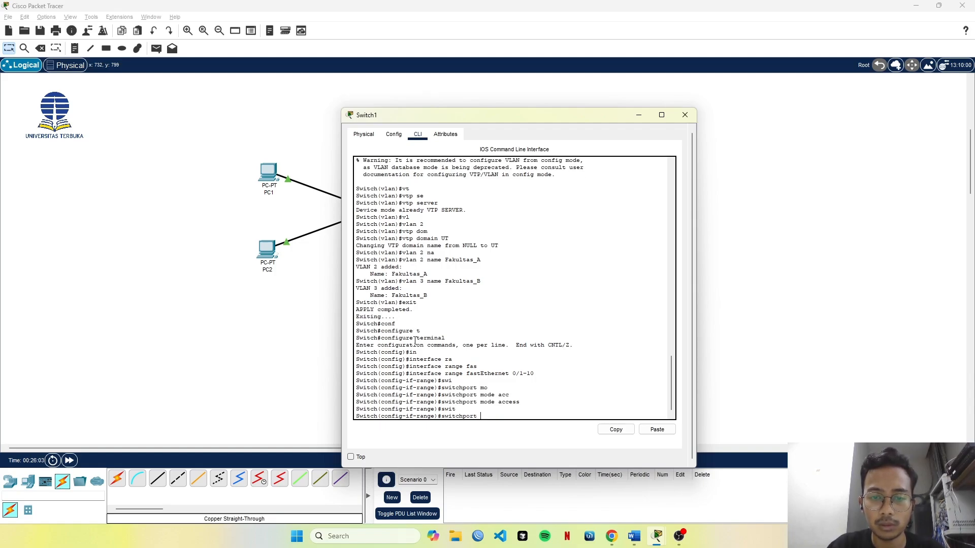
{"action": "type", "text": "vl"}
{"action": "key", "text": "Tab"}
{"action": "key", "text": "BackSpace"}
{"action": "key", "text": "BackSpace"}
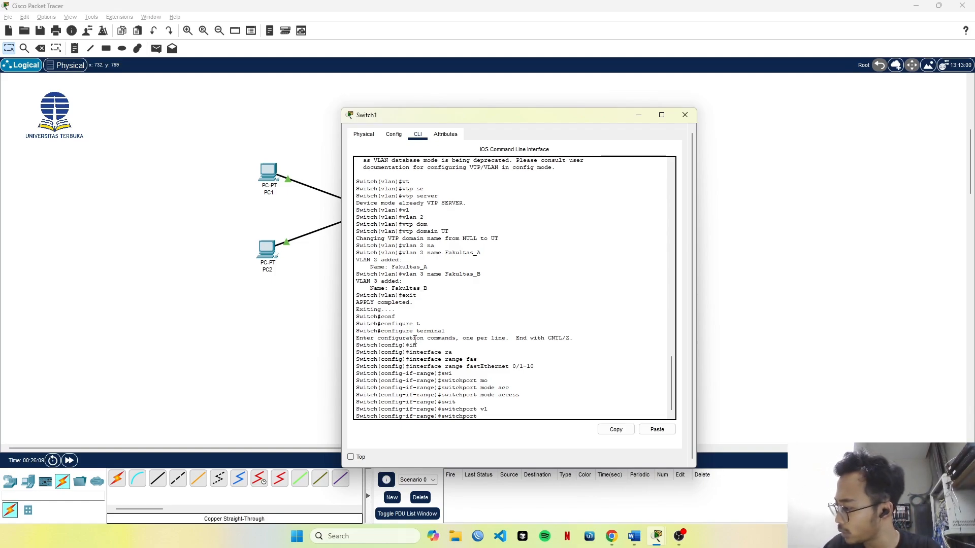
{"action": "type", "text": "acc"}
{"action": "key", "text": "Tab"}
{"action": "type", "text": "vl"}
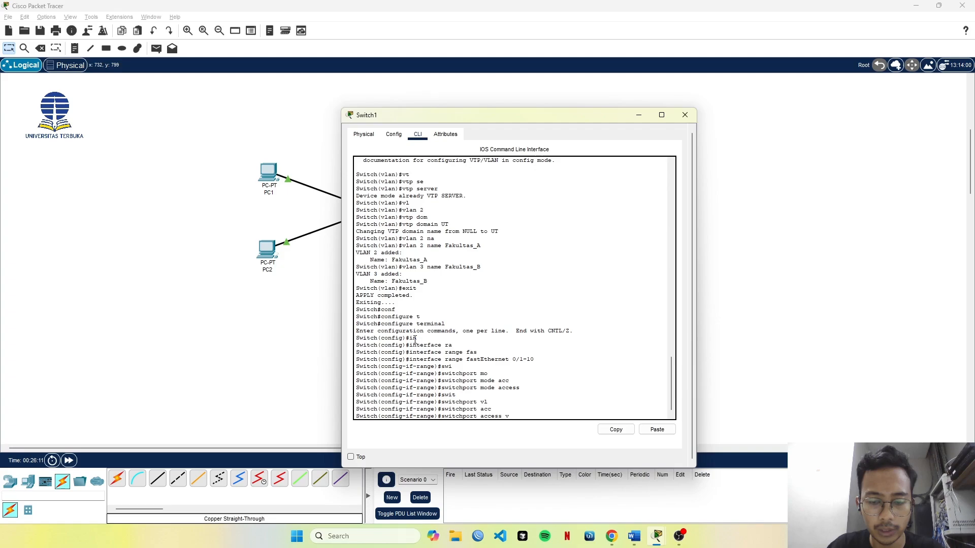
{"action": "key", "text": "Tab"}
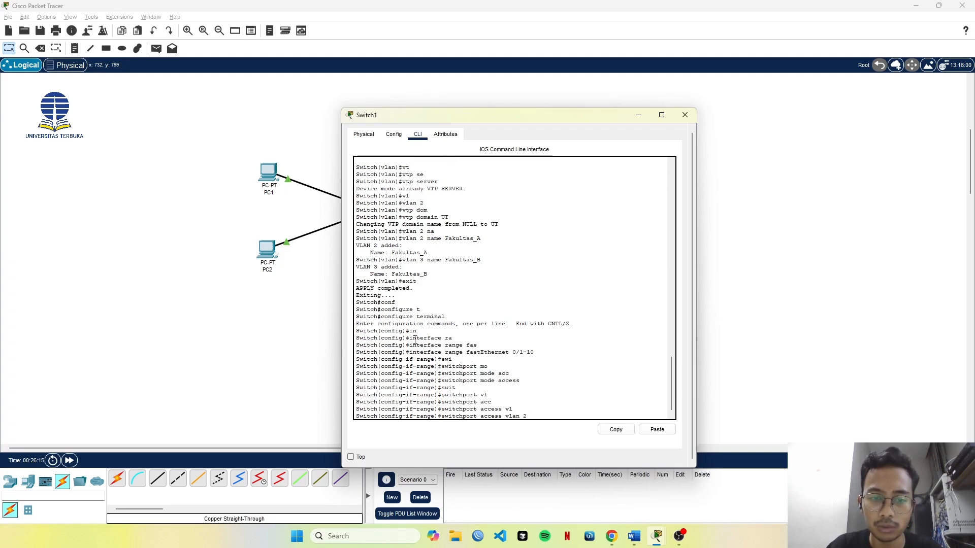
{"action": "type", "text": "2"}
{"action": "key", "text": "Return"}
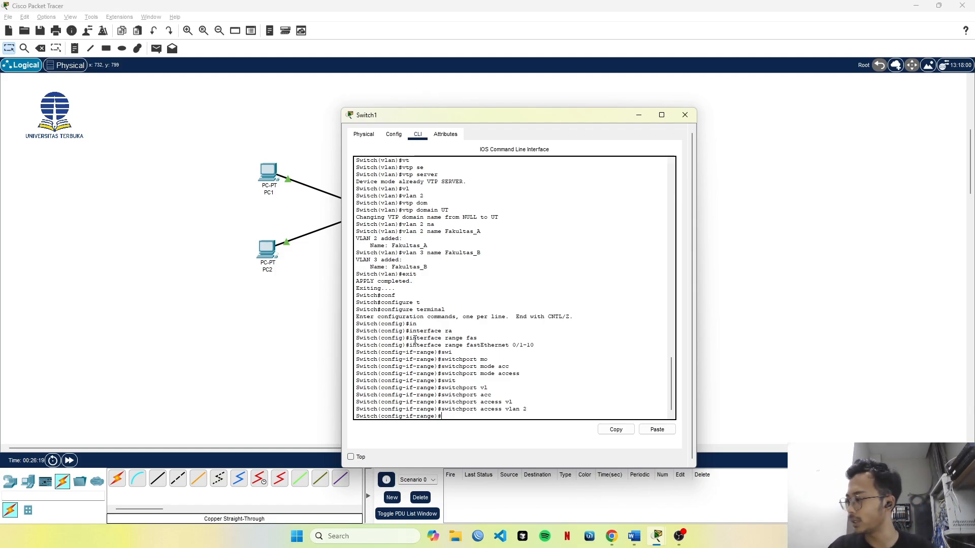
{"action": "type", "text": "ex"}
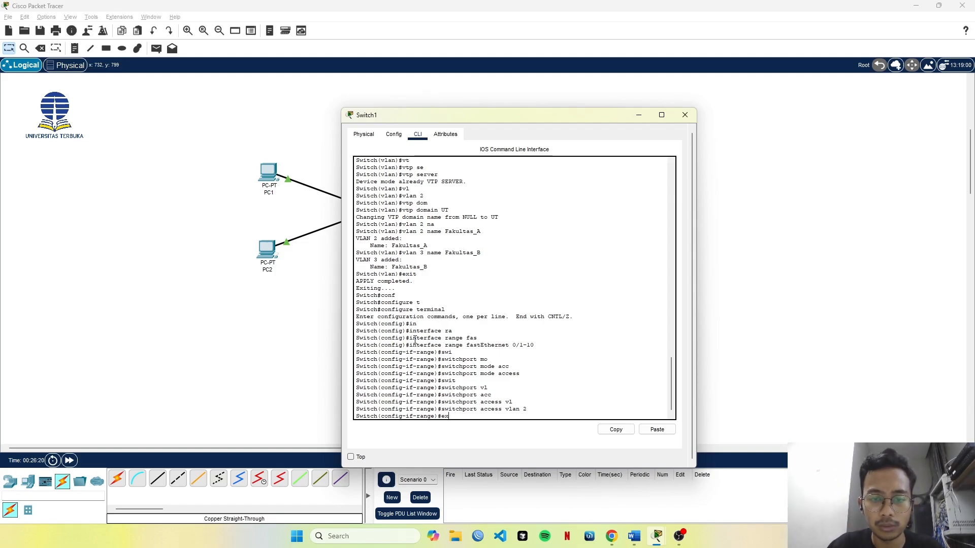
{"action": "type", "text": "it"}
{"action": "key", "text": "Return"}
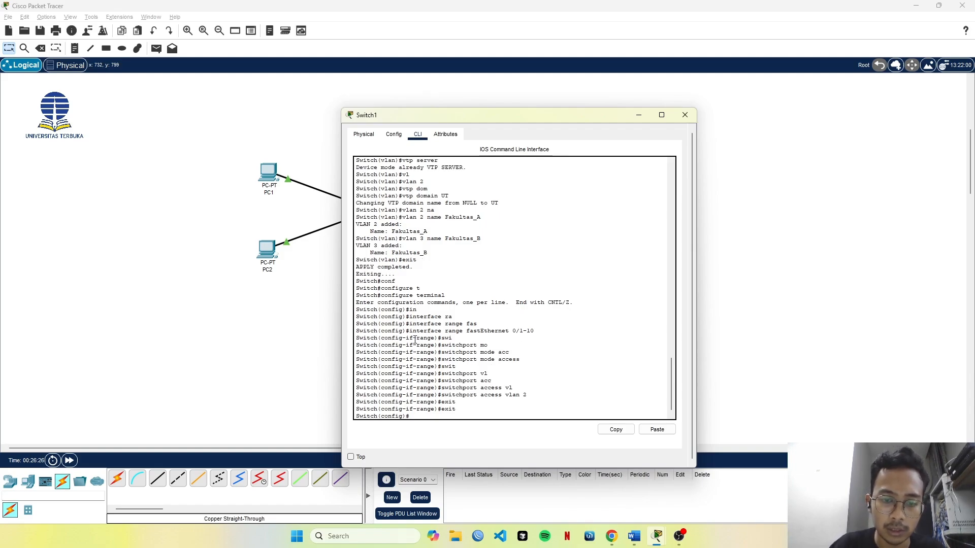
Open the interface range fastEthernet 0/11-20 on Switch1 for configuration.
{"action": "type", "text": "in"}
{"action": "key", "text": "Tab"}
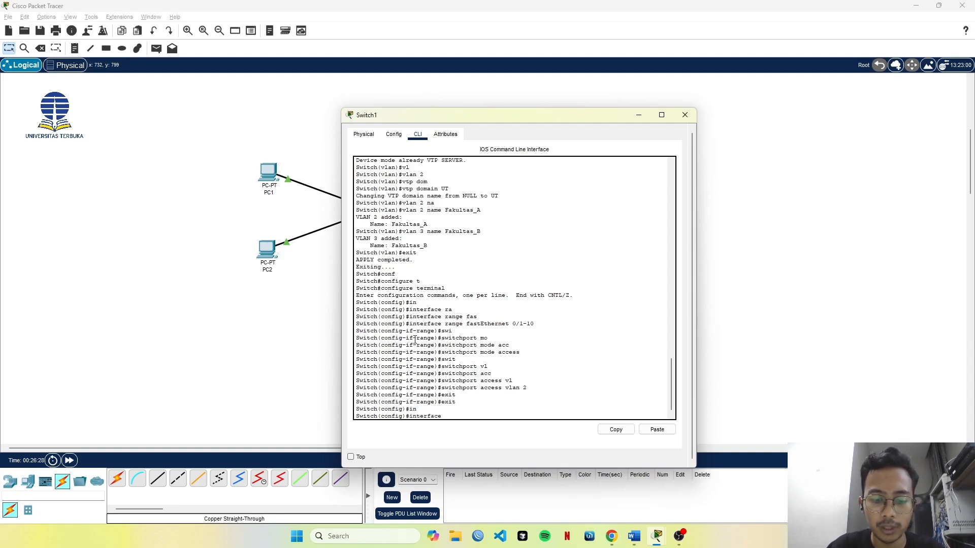
{"action": "type", "text": "fa"}
{"action": "key", "text": "Tab"}
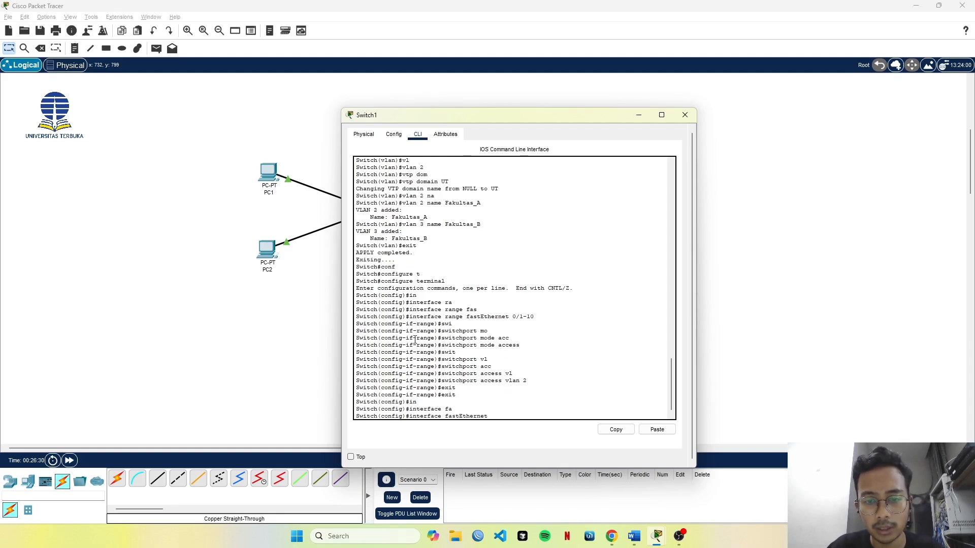
{"action": "key", "text": "BackSpace"}
{"action": "key", "text": "BackSpace"}
{"action": "key", "text": "BackSpace"}
{"action": "key", "text": "BackSpace"}
{"action": "key", "text": "BackSpace"}
{"action": "key", "text": "BackSpace"}
{"action": "key", "text": "BackSpace"}
{"action": "key", "text": "BackSpace"}
{"action": "key", "text": "BackSpace"}
{"action": "key", "text": "BackSpace"}
{"action": "key", "text": "BackSpace"}
{"action": "key", "text": "BackSpace"}
{"action": "type", "text": "range"}
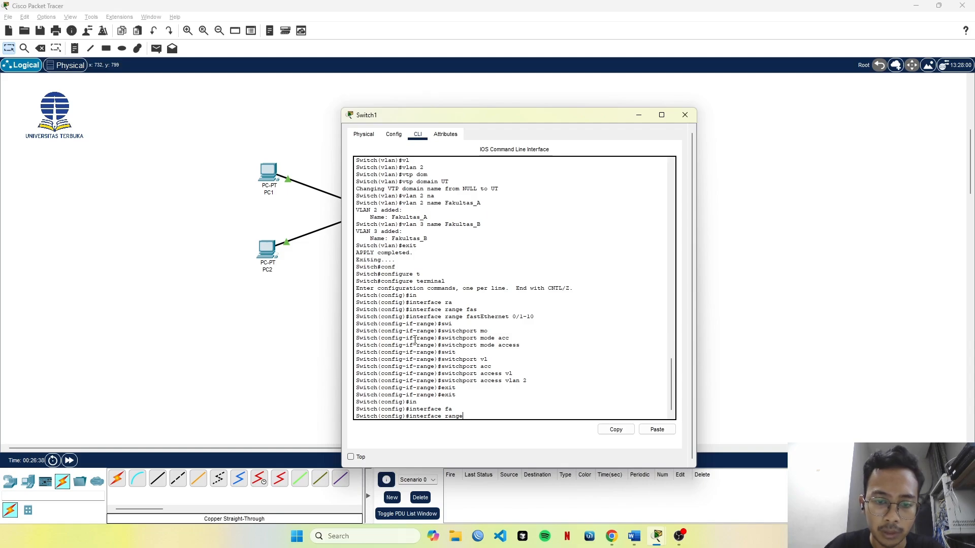
{"action": "key", "text": "Tab"}
{"action": "type", "text": "fa"}
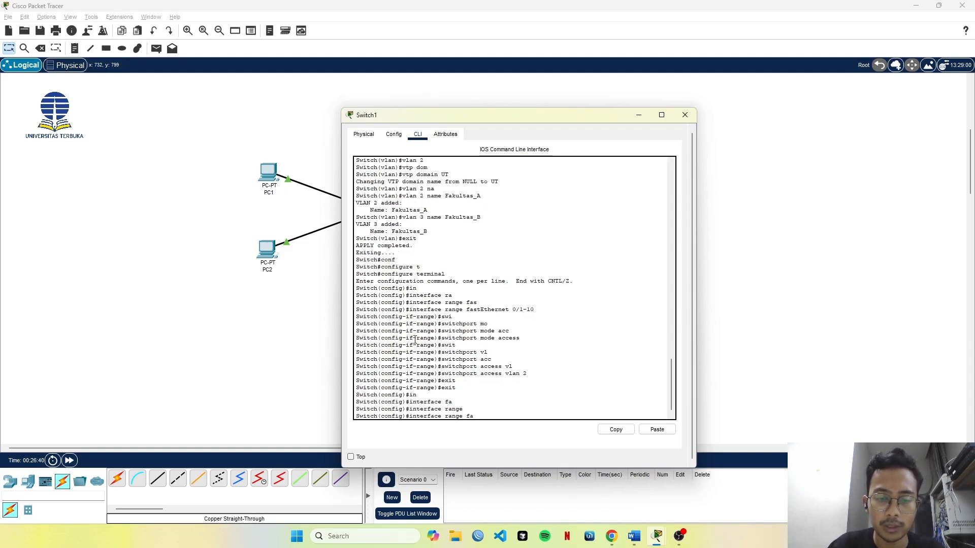
{"action": "key", "text": "Tab"}
{"action": "type", "text": "0/1"}
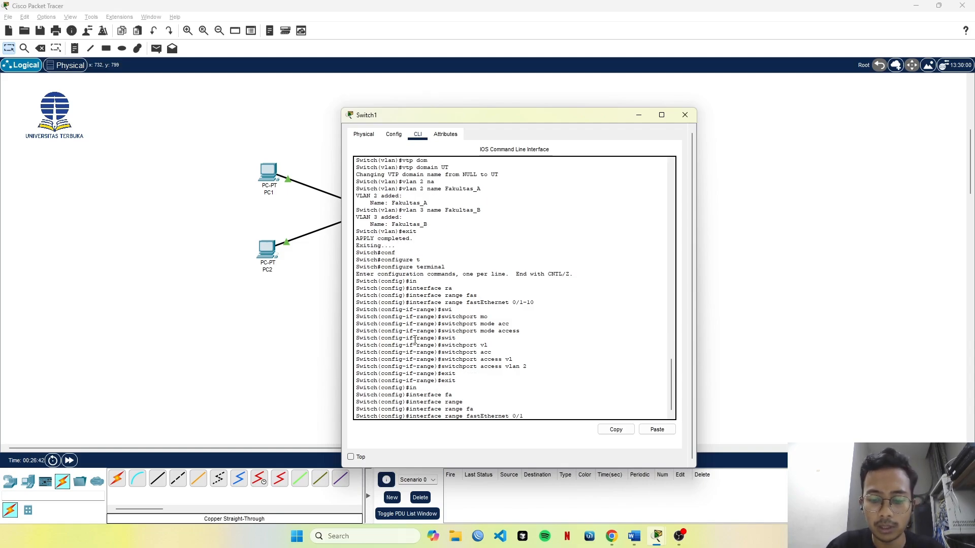
{"action": "type", "text": "1-"}
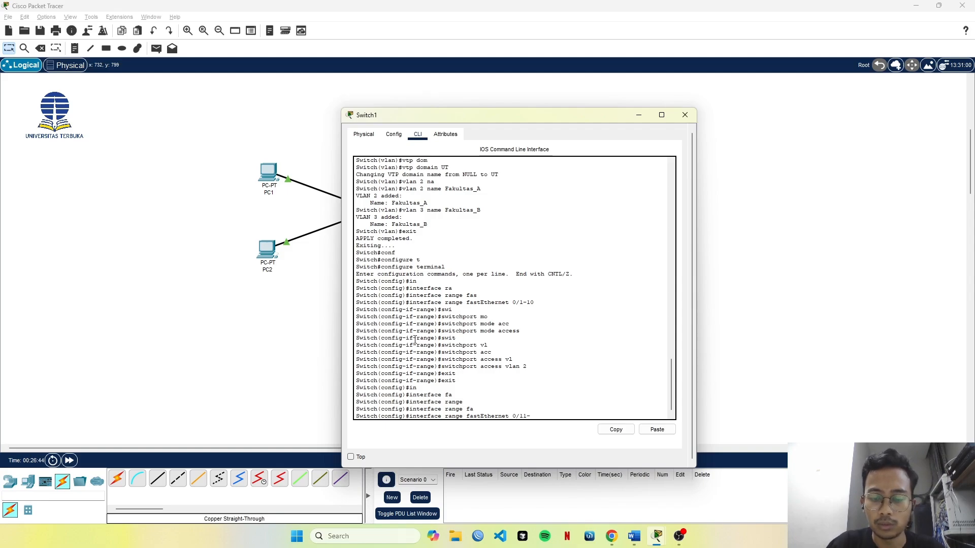
{"action": "type", "text": "20"}
{"action": "key", "text": "Return"}
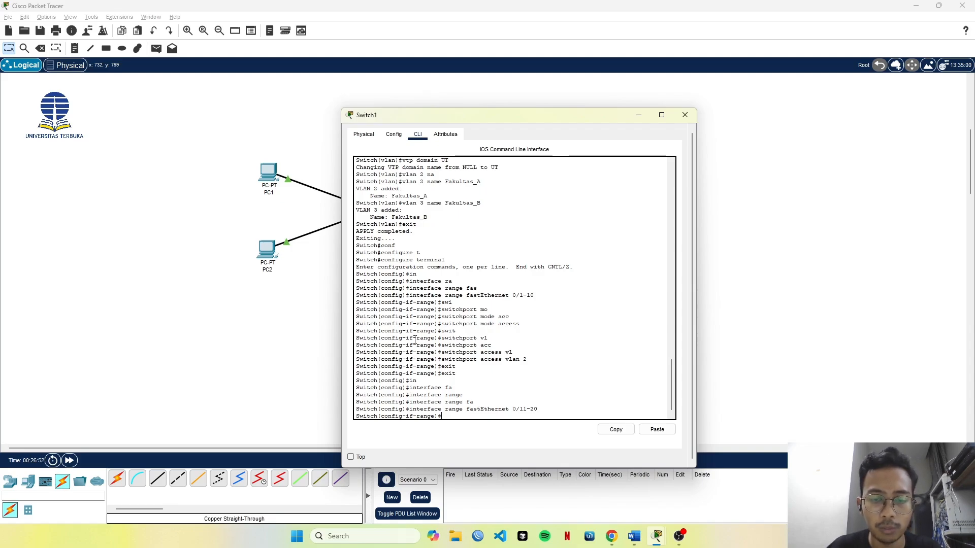
Set the selected ports fastEthernet 0/11-20 to access mode with switchport mode access.
{"action": "type", "text": "sw"}
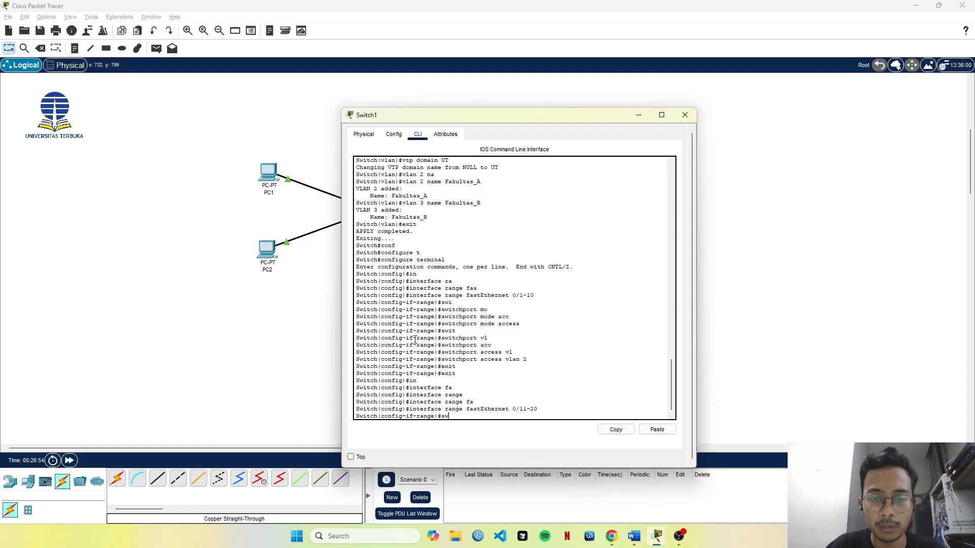
{"action": "key", "text": "Tab"}
{"action": "type", "text": "mode"}
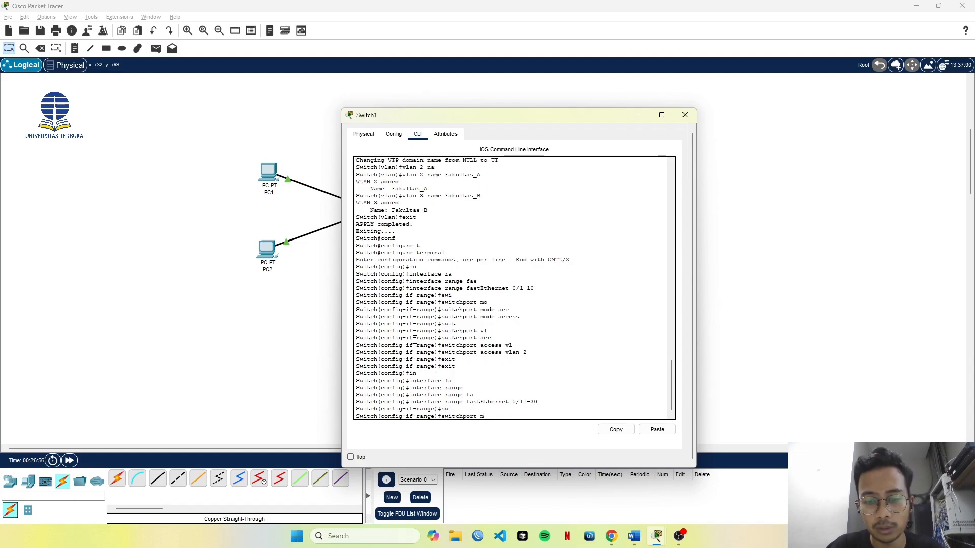
{"action": "key", "text": "Tab"}
{"action": "type", "text": "acc"}
{"action": "key", "text": "Tab"}
{"action": "key", "text": "Return"}
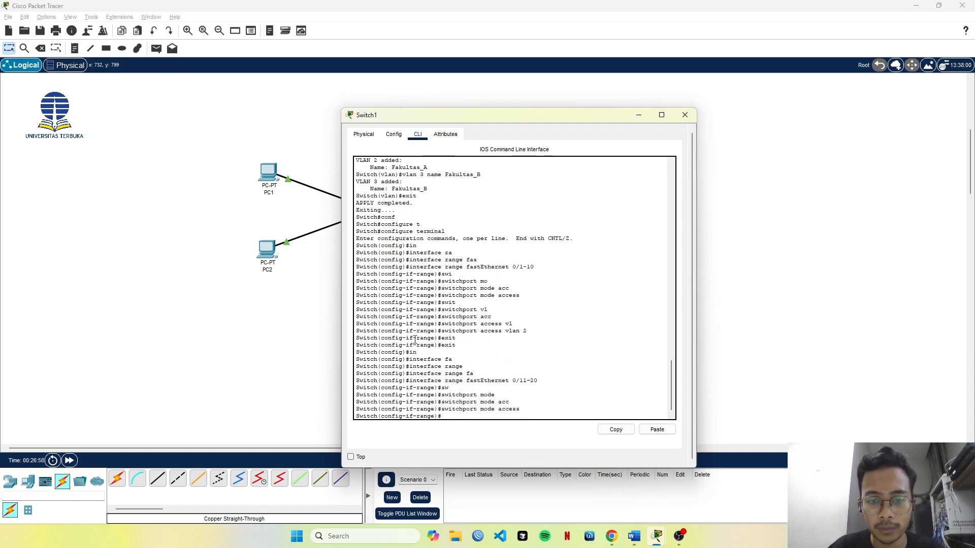
Assign ports fastEthernet 0/11-20 to VLAN 3 with switchport access vlan 3 and exit interface range configuration.
{"action": "type", "text": "swit"}
{"action": "key", "text": "Tab"}
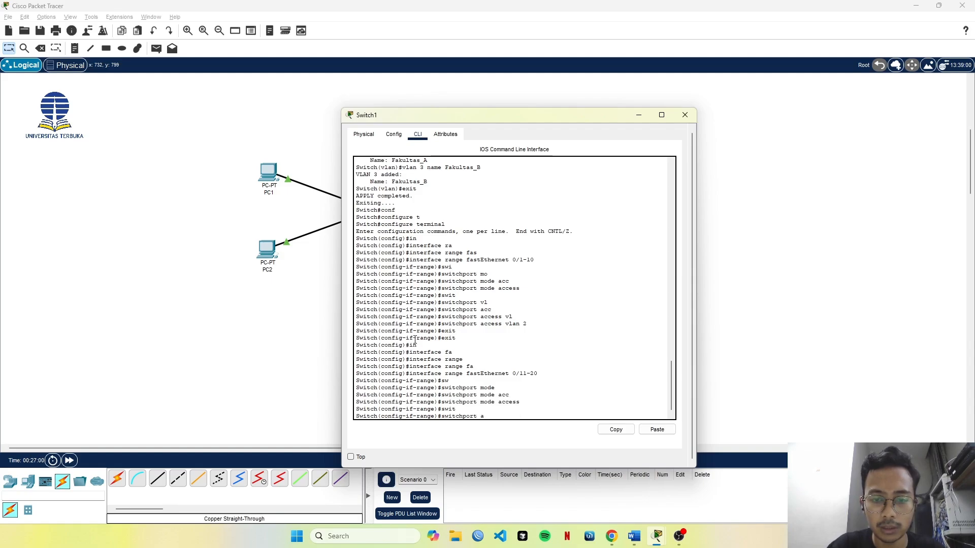
{"action": "type", "text": "acc"}
{"action": "key", "text": "Tab"}
{"action": "type", "text": "vla"}
{"action": "key", "text": "Tab"}
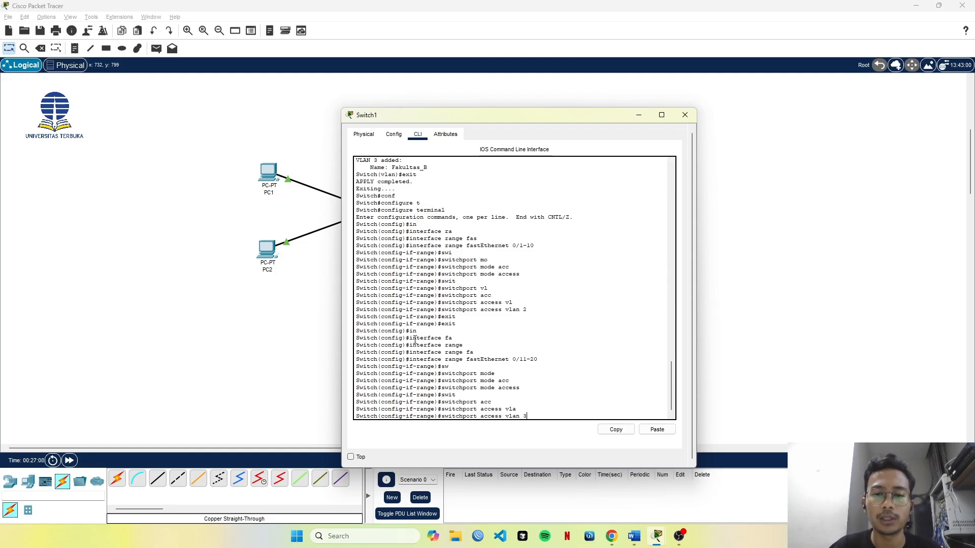
{"action": "type", "text": "3"}
{"action": "key", "text": "Return"}
{"action": "type", "text": "ex"}
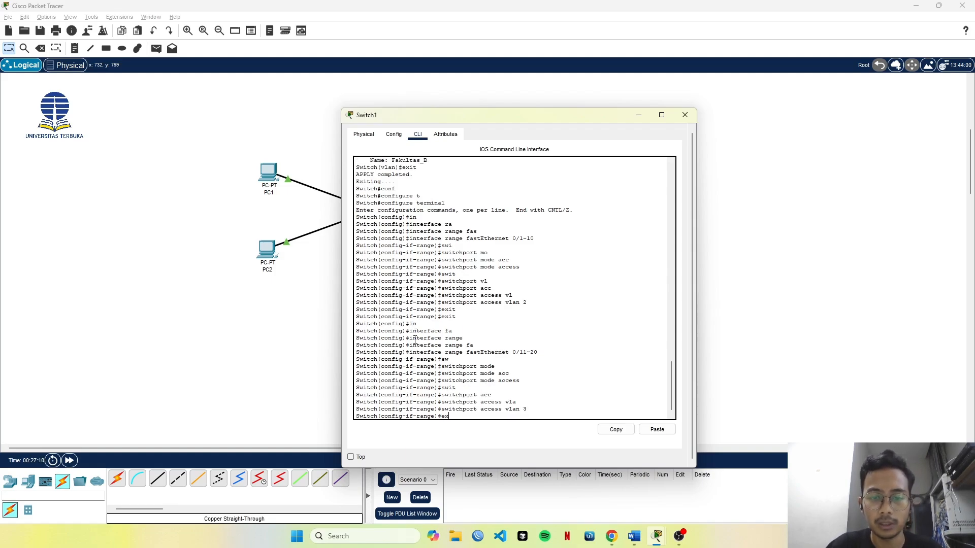
{"action": "key", "text": "Return"}
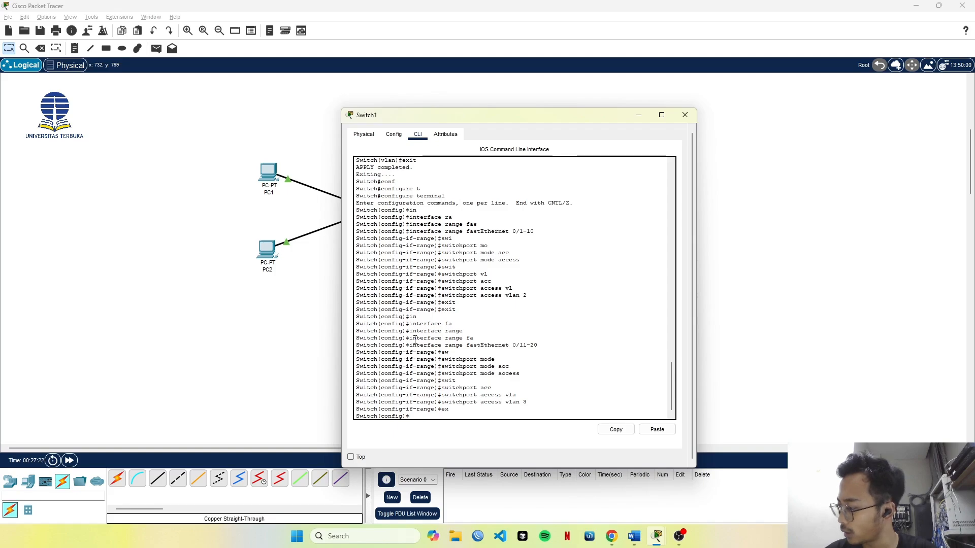
Exit Switch1's global configuration mode to return to privileged EXEC mode.
{"action": "type", "text": "sho"}
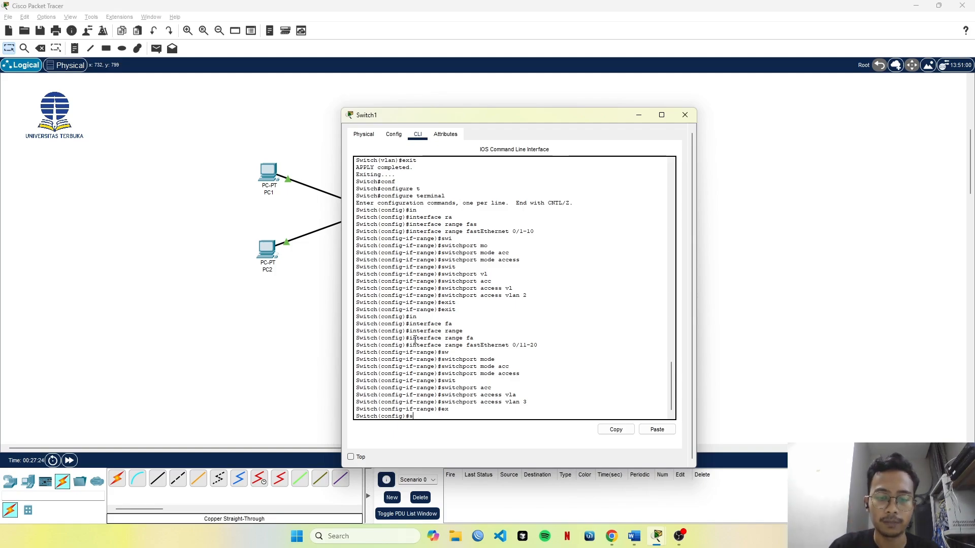
{"action": "key", "text": "Return"}
{"action": "type", "text": "exit"}
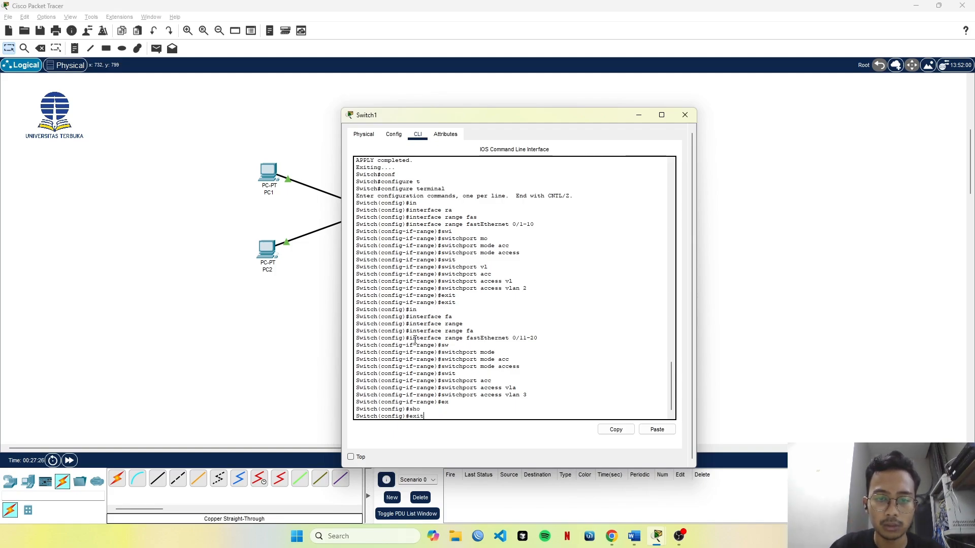
{"action": "key", "text": "Return"}
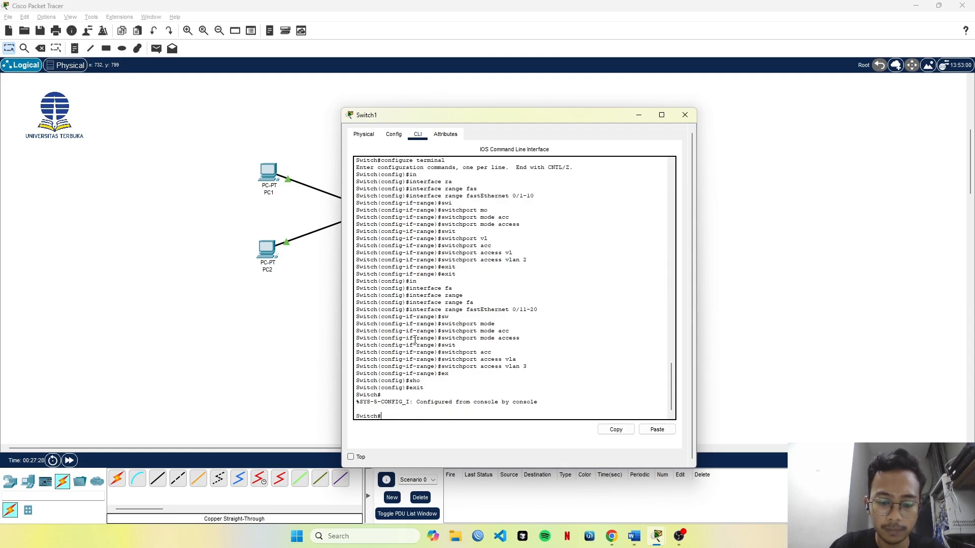
Display Switch1's full VLAN table with the show vlan command.
{"action": "type", "text": "sho"}
{"action": "key", "text": "Tab"}
{"action": "type", "text": "vl"}
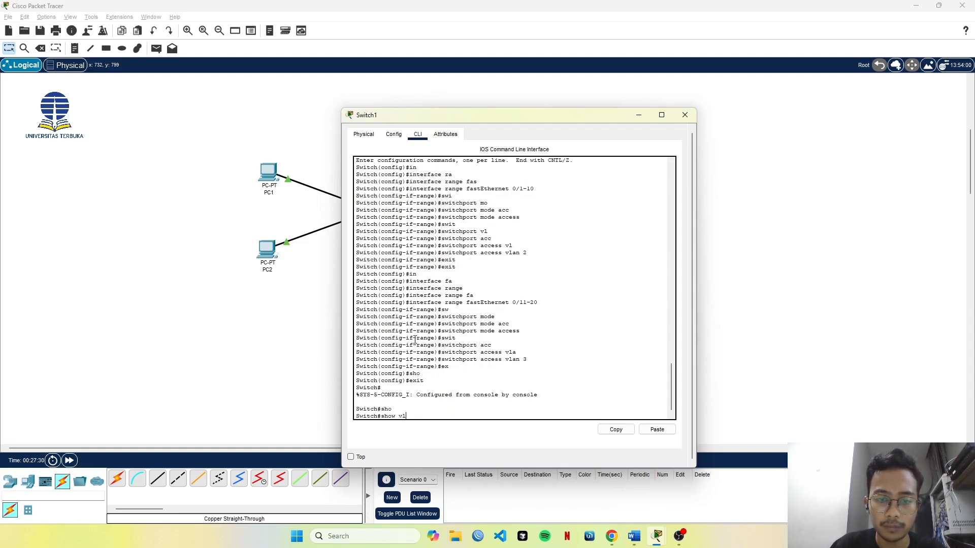
{"action": "key", "text": "Tab"}
{"action": "key", "text": "Return"}
{"action": "key", "text": "space"}
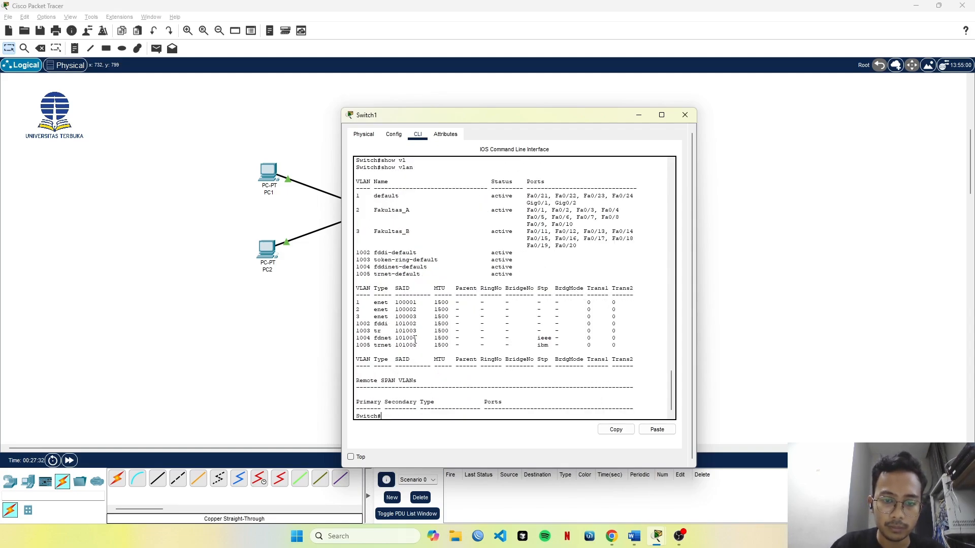
Examine the VLAN numbers, names and assigned ports of Fakultas_A and Fakultas_B, and close the Switch1 window.
{"action": "scroll", "coordinate": [404, 248], "scroll_direction": "up", "scroll_amount": 2}
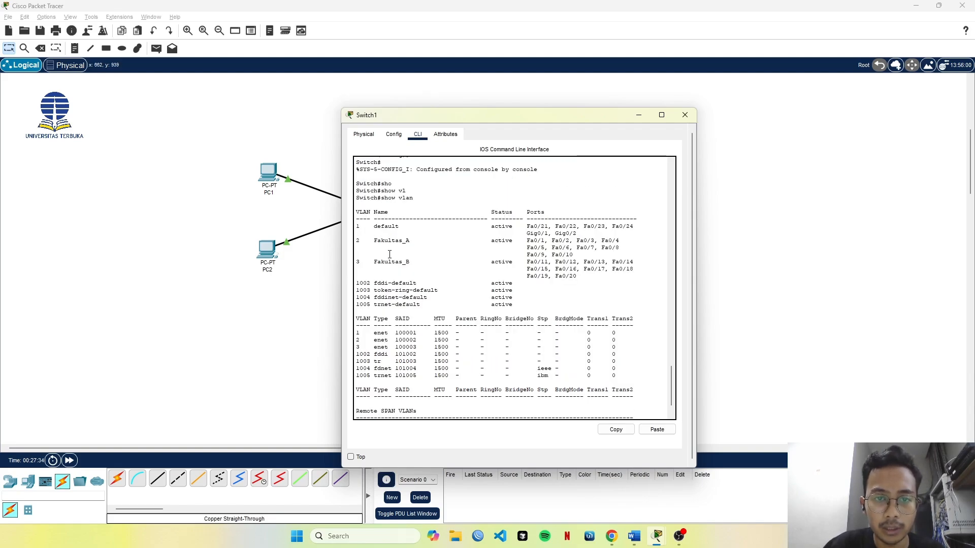
{"action": "left_click_drag", "start_coordinate": [356, 239], "coordinate": [577, 278]}
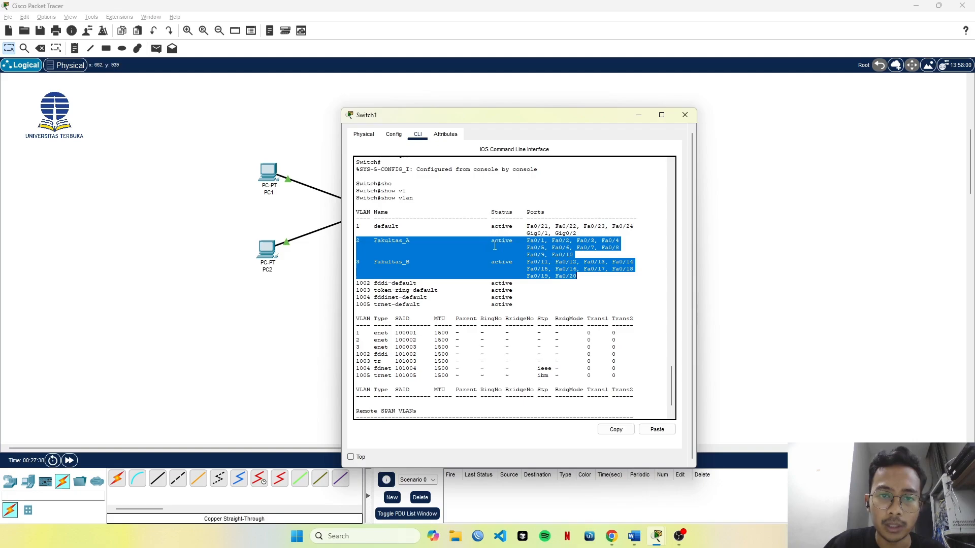
{"action": "left_click", "coordinate": [391, 241]}
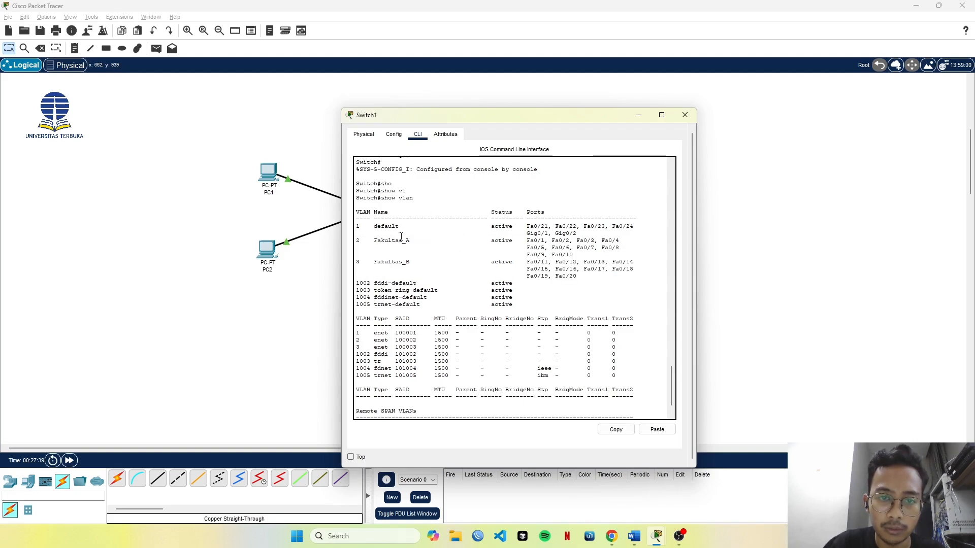
{"action": "left_click_drag", "start_coordinate": [374, 240], "coordinate": [438, 247]}
{"action": "left_click", "coordinate": [358, 243]}
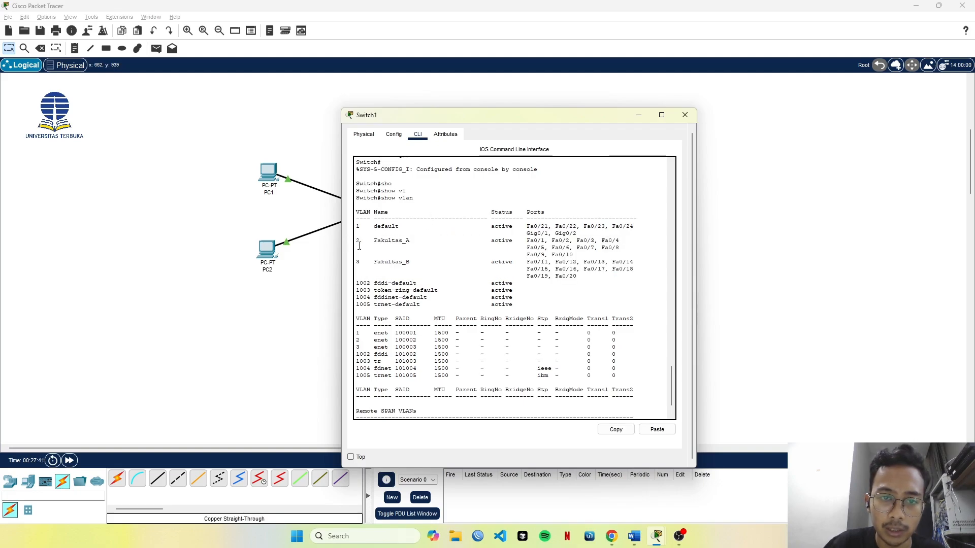
{"action": "left_click_drag", "start_coordinate": [364, 262], "coordinate": [358, 262]}
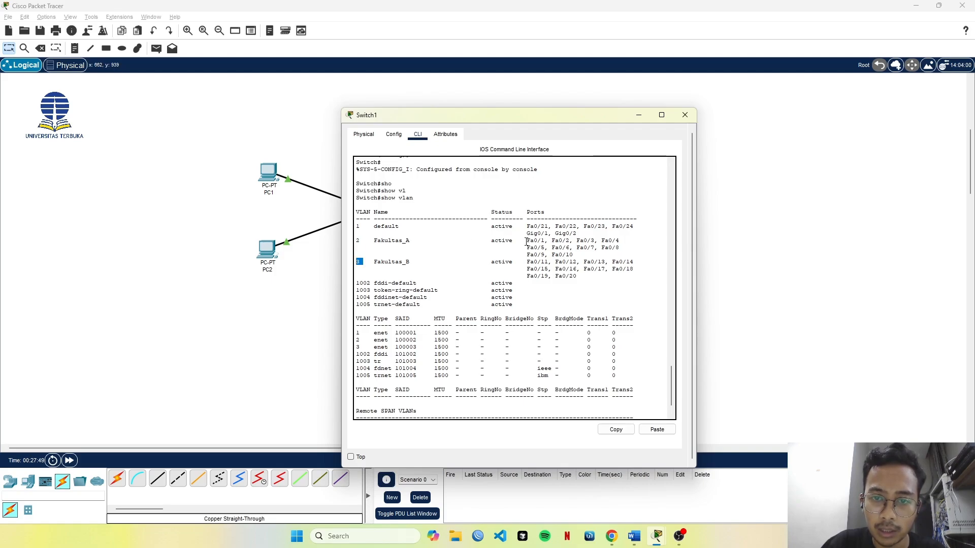
{"action": "left_click_drag", "start_coordinate": [526, 242], "coordinate": [586, 246]}
{"action": "left_click", "coordinate": [588, 242]}
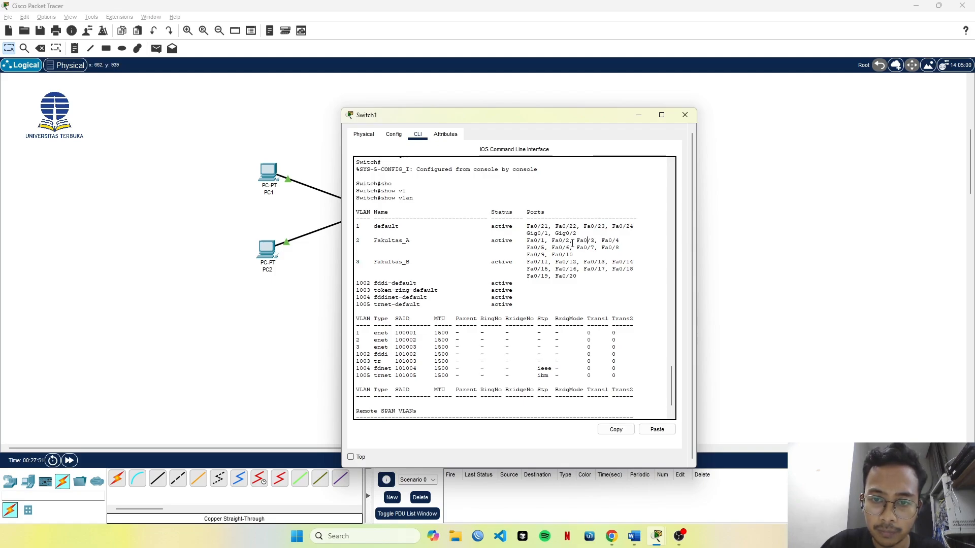
{"action": "left_click_drag", "start_coordinate": [527, 241], "coordinate": [573, 255]}
{"action": "left_click", "coordinate": [552, 269]}
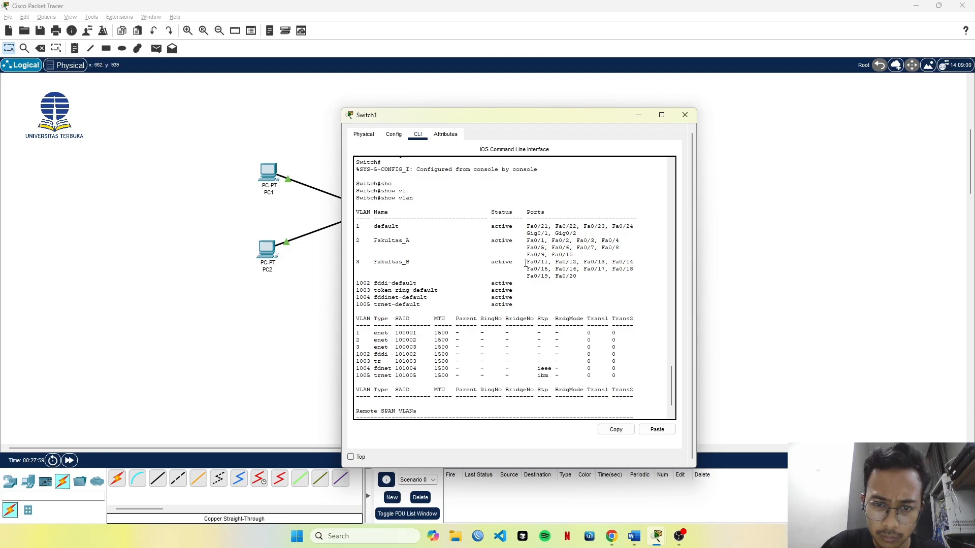
{"action": "left_click_drag", "start_coordinate": [527, 261], "coordinate": [582, 278]}
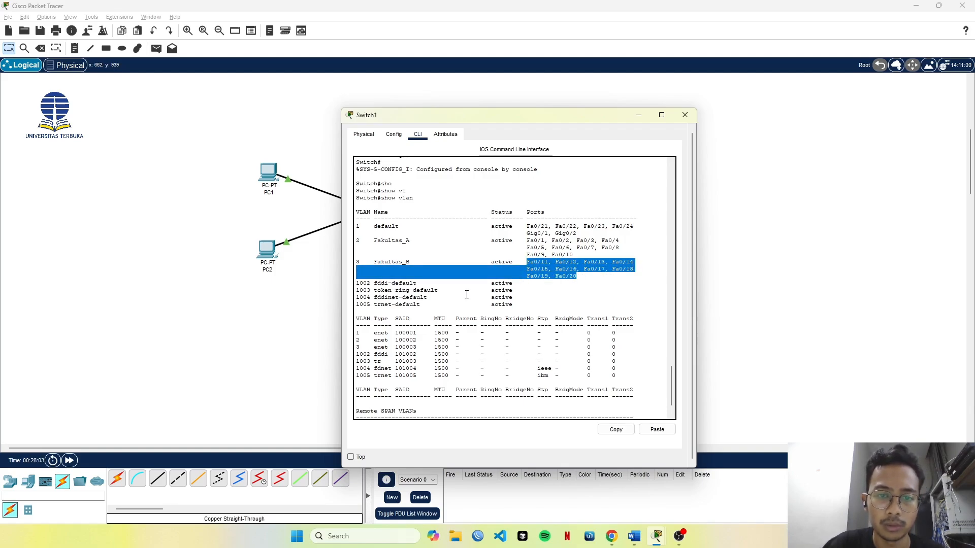
{"action": "scroll", "coordinate": [490, 298], "scroll_direction": "down", "scroll_amount": 2}
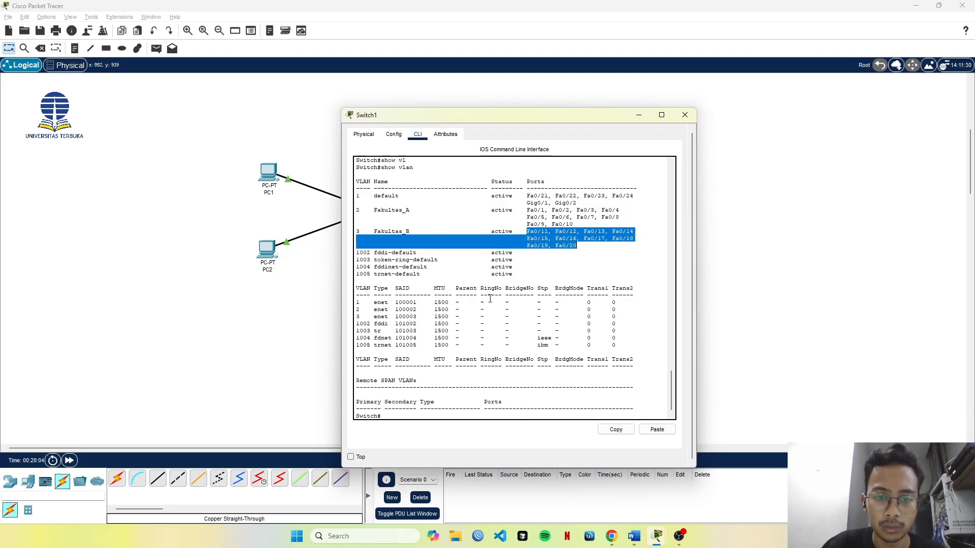
{"action": "left_click", "coordinate": [458, 380]}
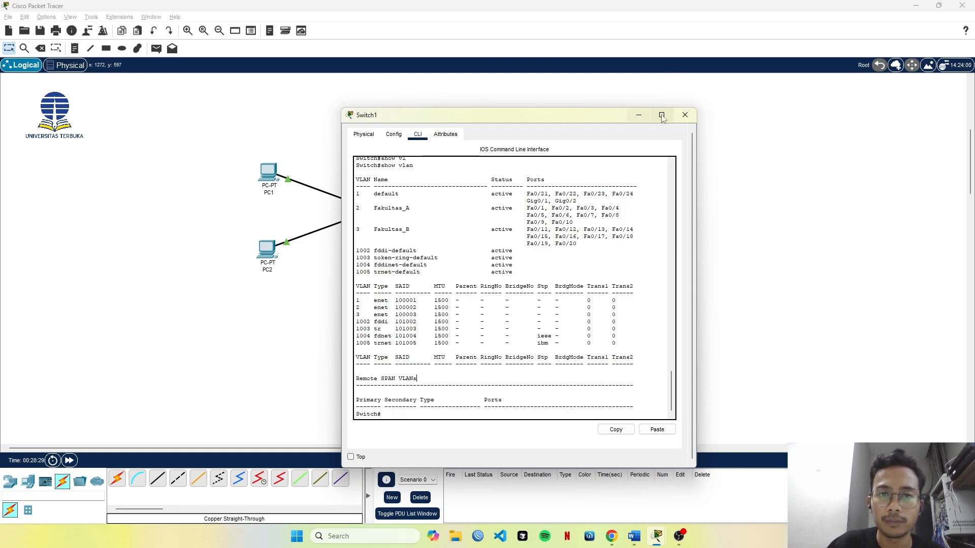
{"action": "left_click", "coordinate": [685, 115]}
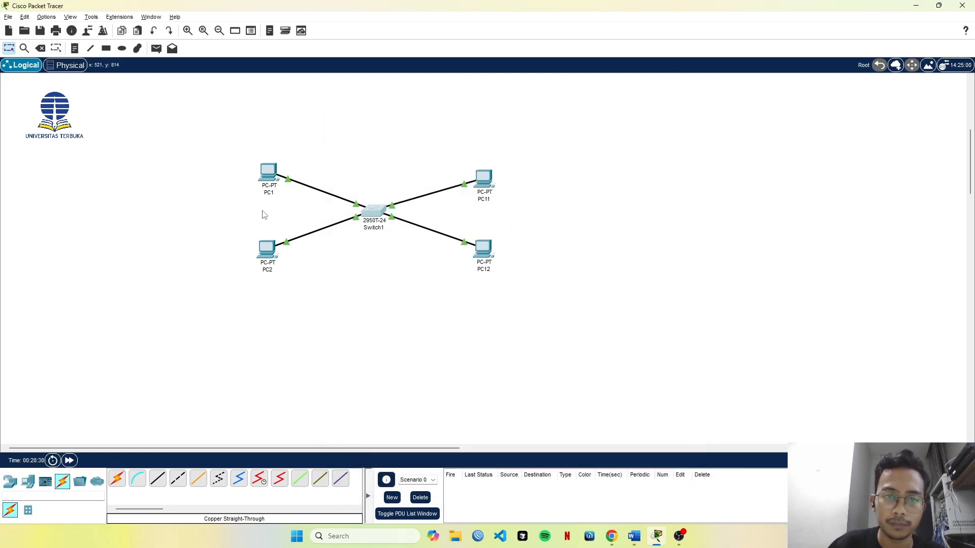
Draw two unfilled black-outlined rectangles in the workspace, one around PC1 and PC2 and one around PC11 and PC12.
{"action": "left_click", "coordinate": [107, 48]}
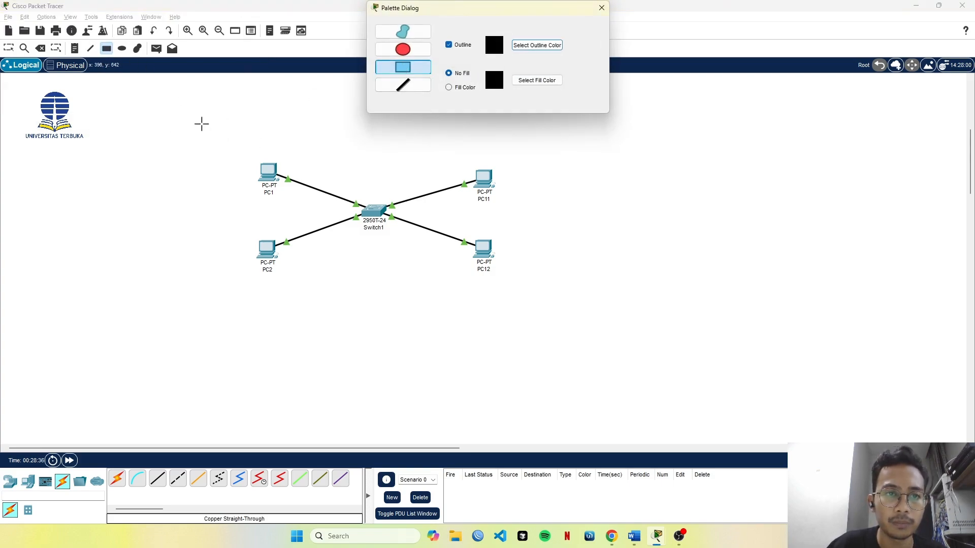
{"action": "mouse_move", "coordinate": [227, 137]}
{"action": "left_mouse_down"}
{"action": "mouse_move", "coordinate": [315, 332]}
{"action": "mouse_move", "coordinate": [323, 300]}
{"action": "left_mouse_up"}
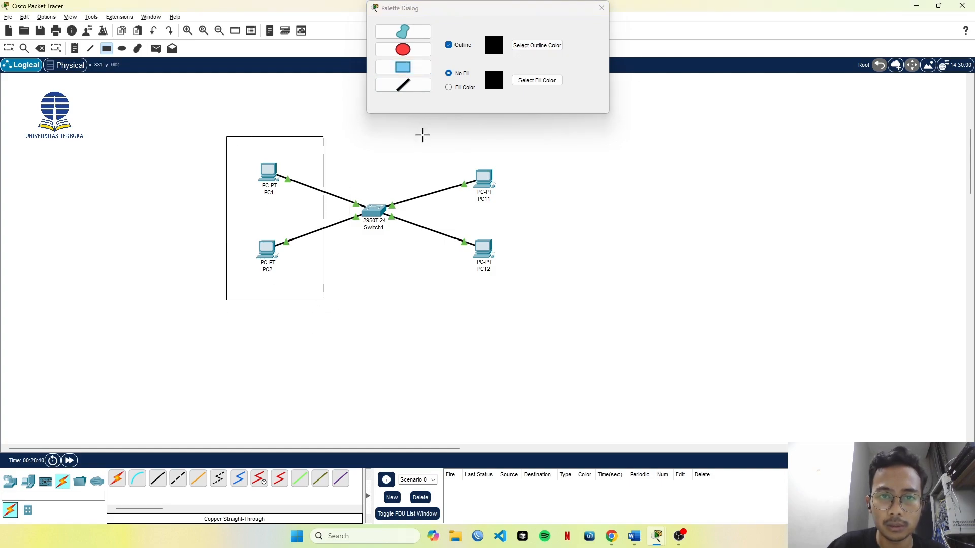
{"action": "left_click_drag", "start_coordinate": [422, 135], "coordinate": [534, 308]}
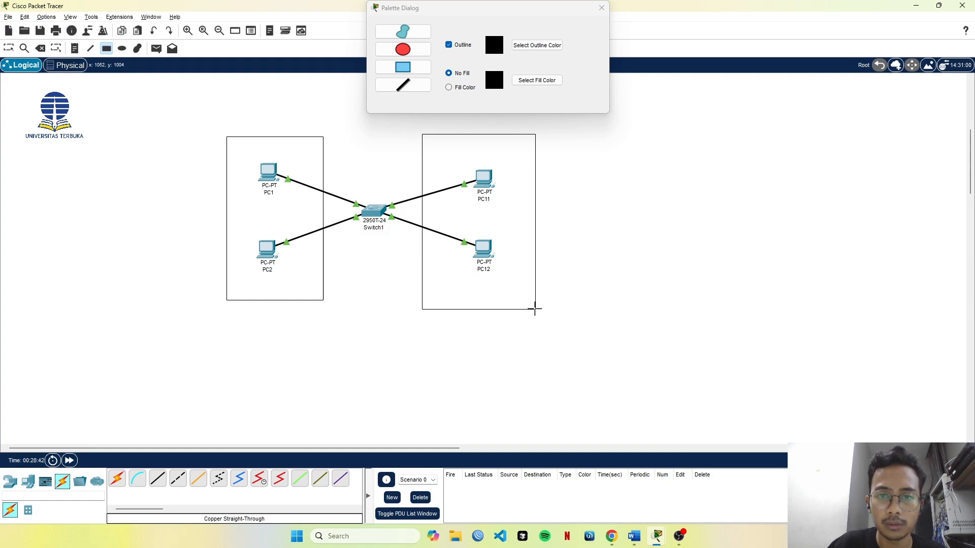
{"action": "left_click", "coordinate": [602, 8]}
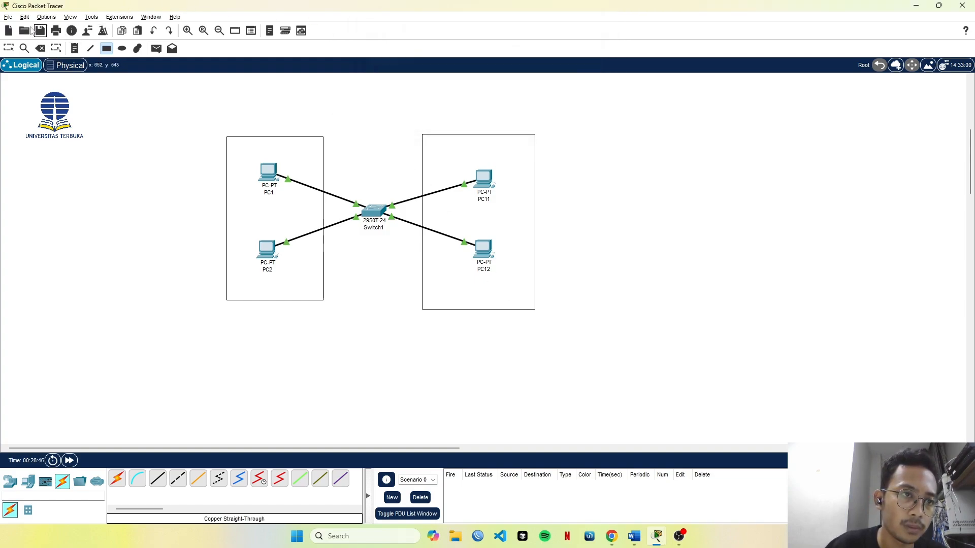
Place a text note reading "VLAN 2" inside the rectangle around PC1 and PC2, above PC1.
{"action": "left_click", "coordinate": [75, 49]}
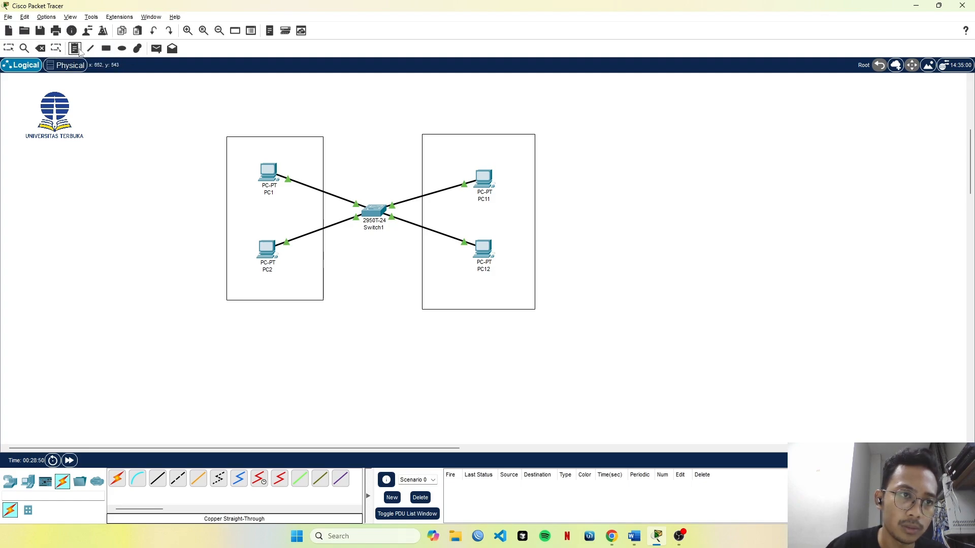
{"action": "left_click", "coordinate": [252, 143]}
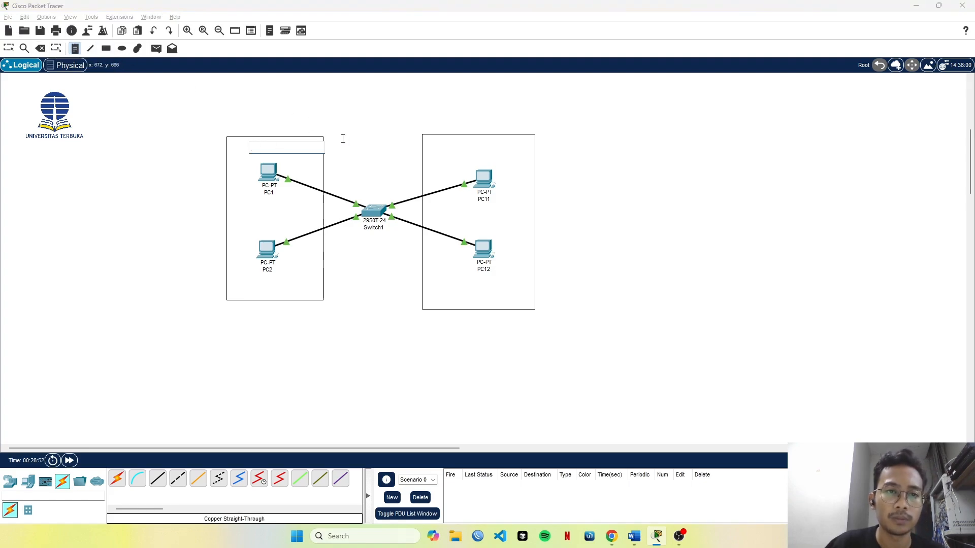
{"action": "type", "text": "vlan"}
{"action": "key", "text": "BackSpace"}
{"action": "key", "text": "BackSpace"}
{"action": "key", "text": "BackSpace"}
{"action": "key", "text": "Caps_Lock"}
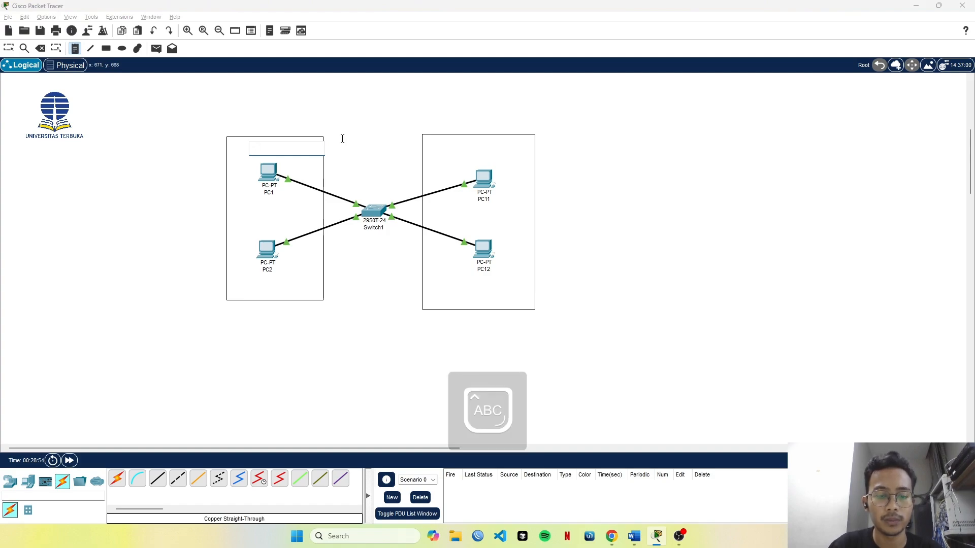
{"action": "type", "text": "LAN 2"}
{"action": "key", "text": "Return"}
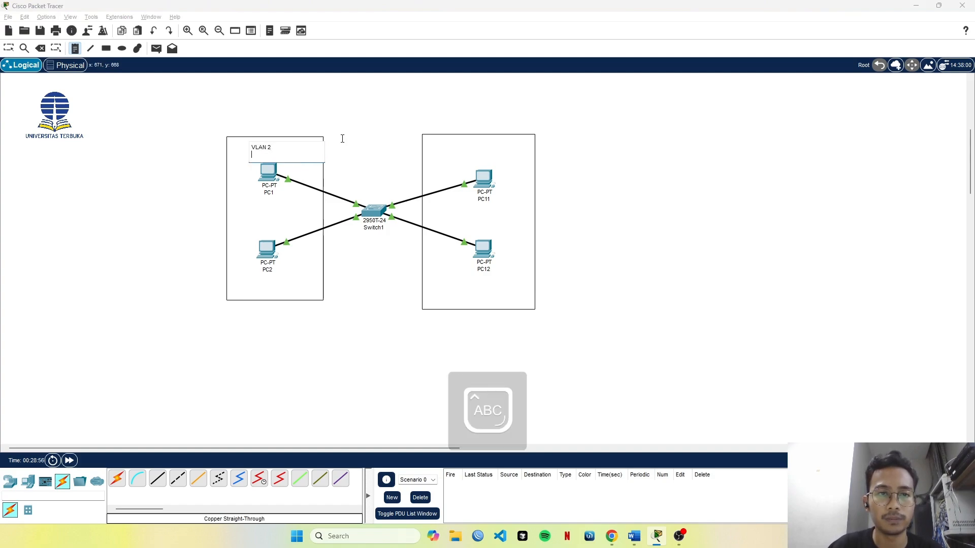
Place a text note reading "VLAN 3" inside the rectangle around PC11 and PC12, above PC11.
{"action": "left_click", "coordinate": [460, 145]}
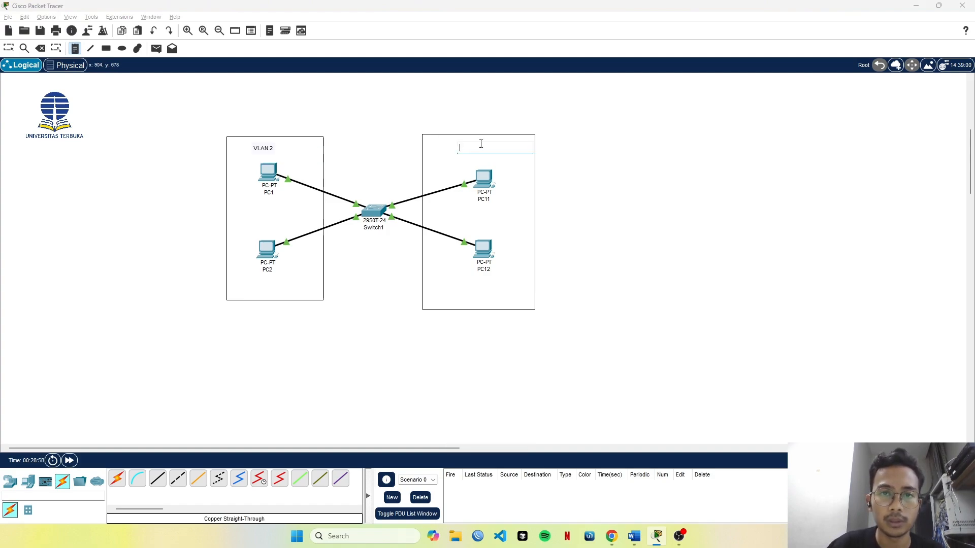
{"action": "type", "text": "VLAN 3"}
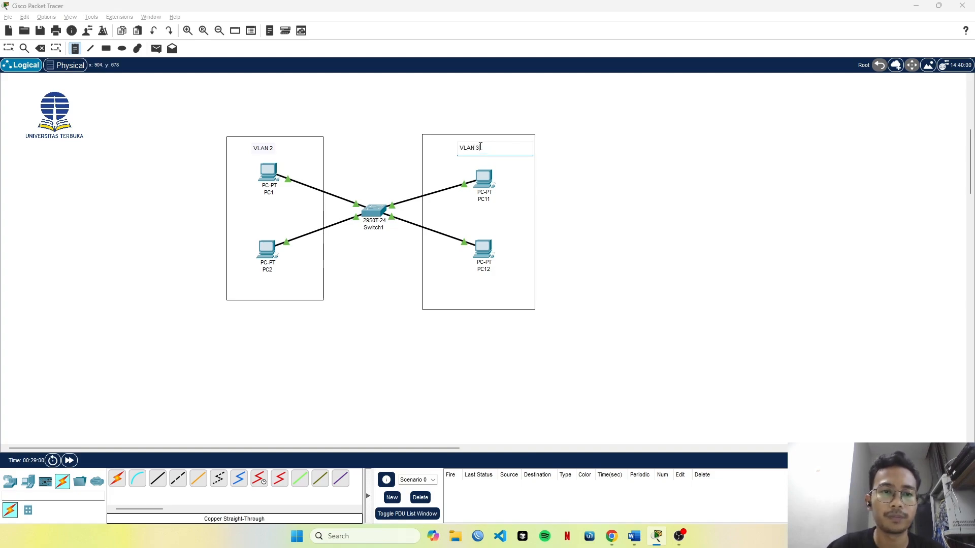
{"action": "left_click", "coordinate": [8, 48]}
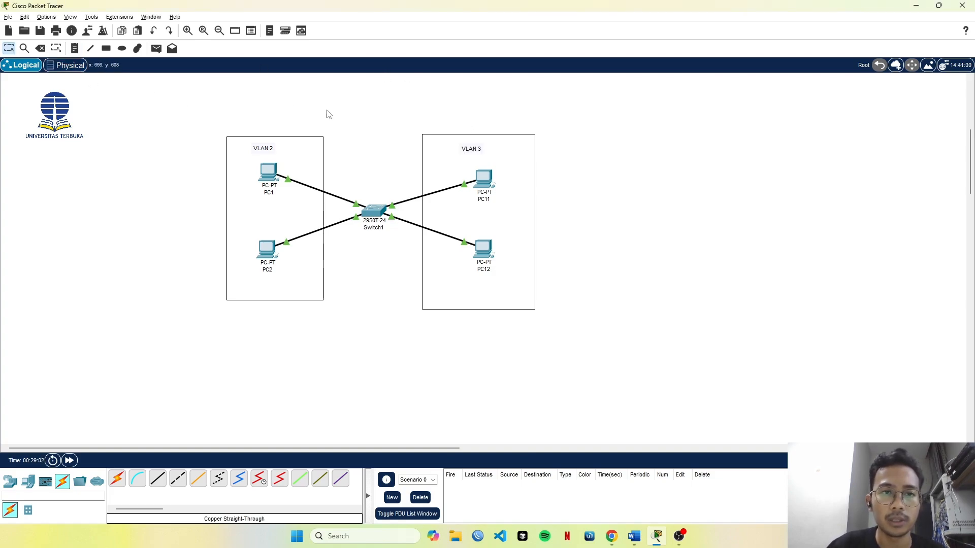
Move the VLAN 2 and VLAN 3 notes slightly so each is centred near the top of its rectangle.
{"action": "left_click_drag", "start_coordinate": [261, 154], "coordinate": [271, 150]}
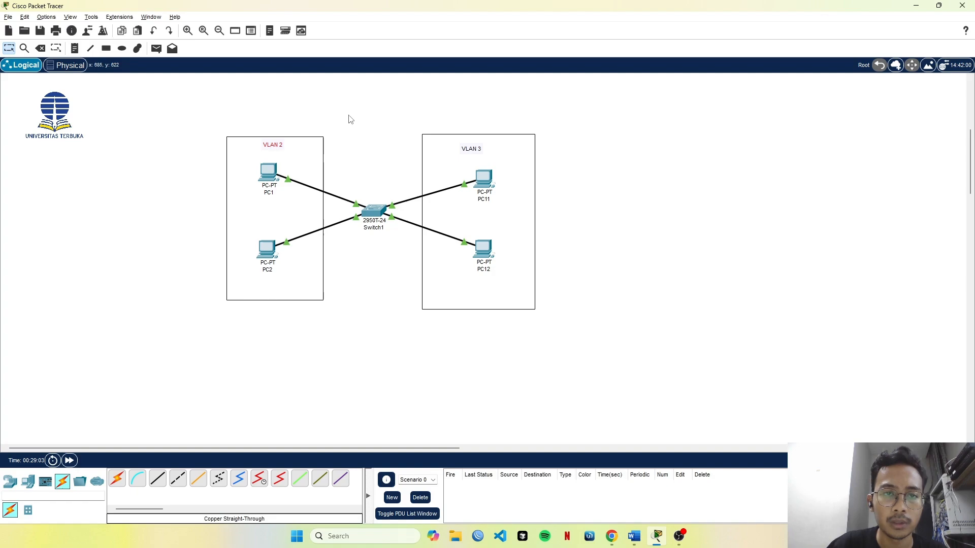
{"action": "left_click_drag", "start_coordinate": [480, 152], "coordinate": [490, 149]}
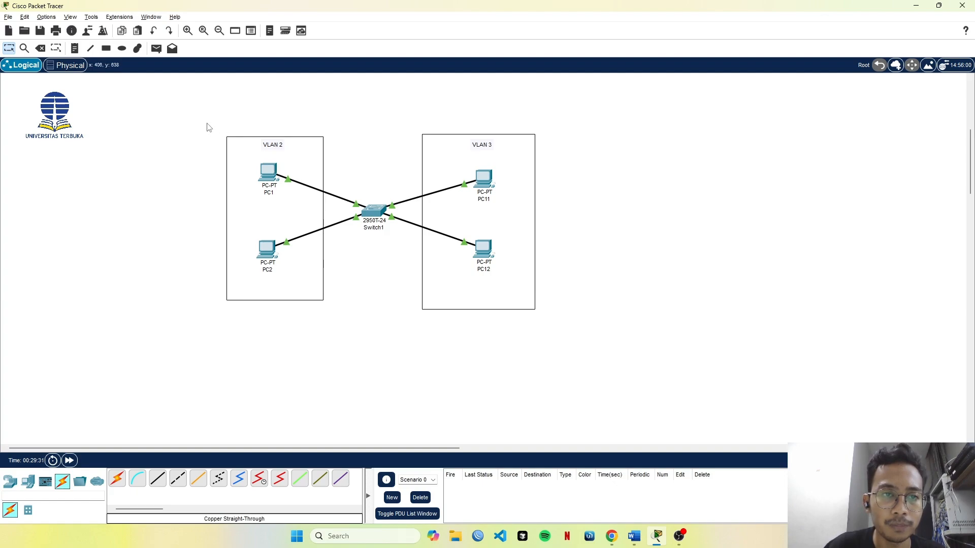
{"action": "left_click_drag", "start_coordinate": [206, 122], "coordinate": [220, 143]}
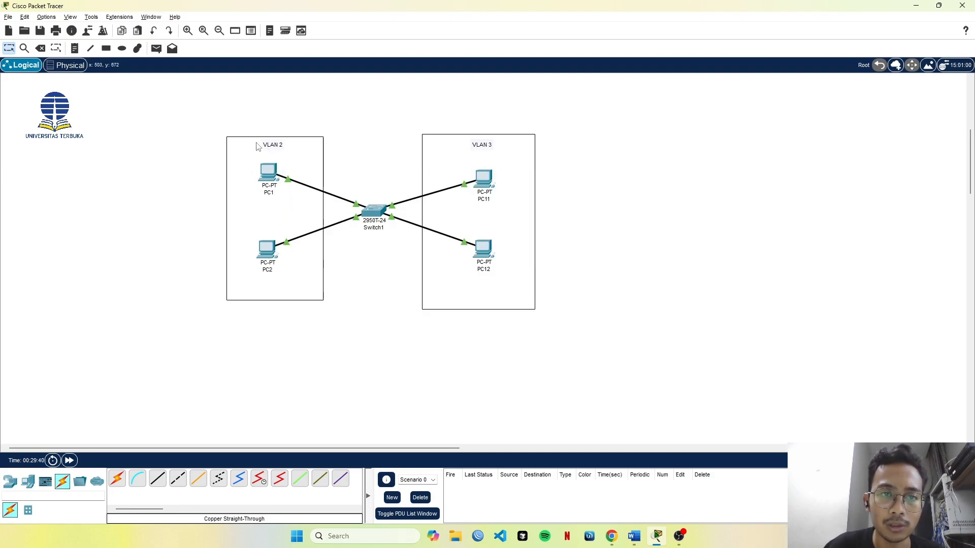
Open PC1's Command Prompt and ping PC2 at 192.168.1.2.
{"action": "left_click", "coordinate": [269, 173]}
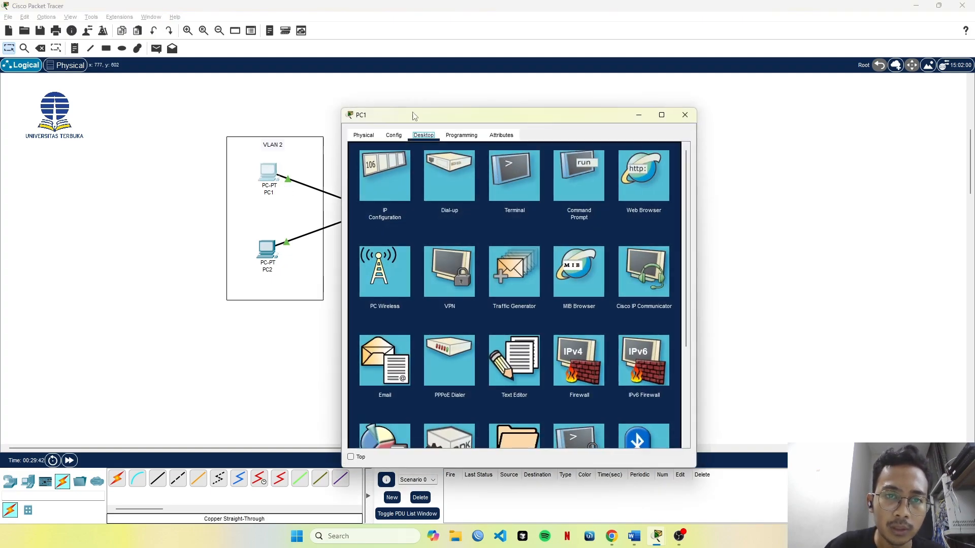
{"action": "left_click", "coordinate": [576, 177]}
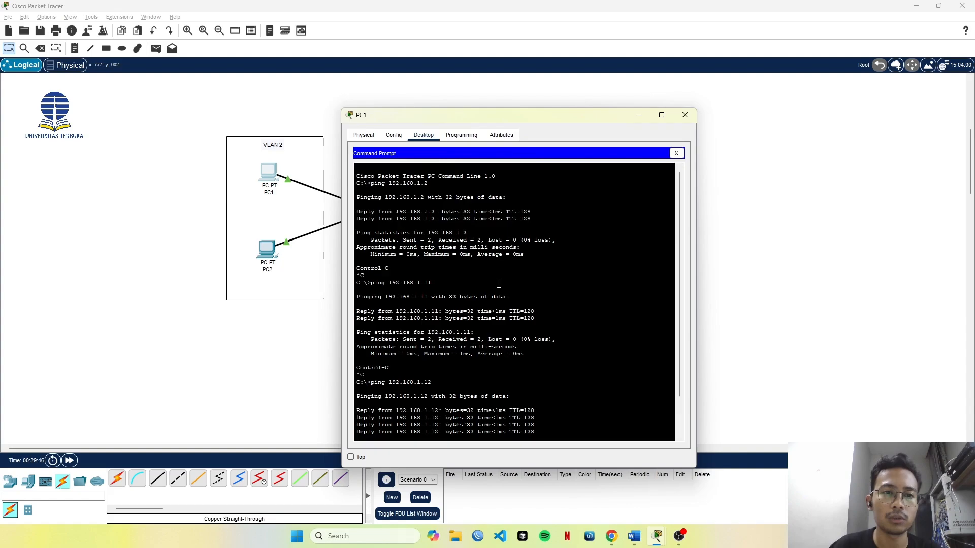
{"action": "key", "text": "Up"}
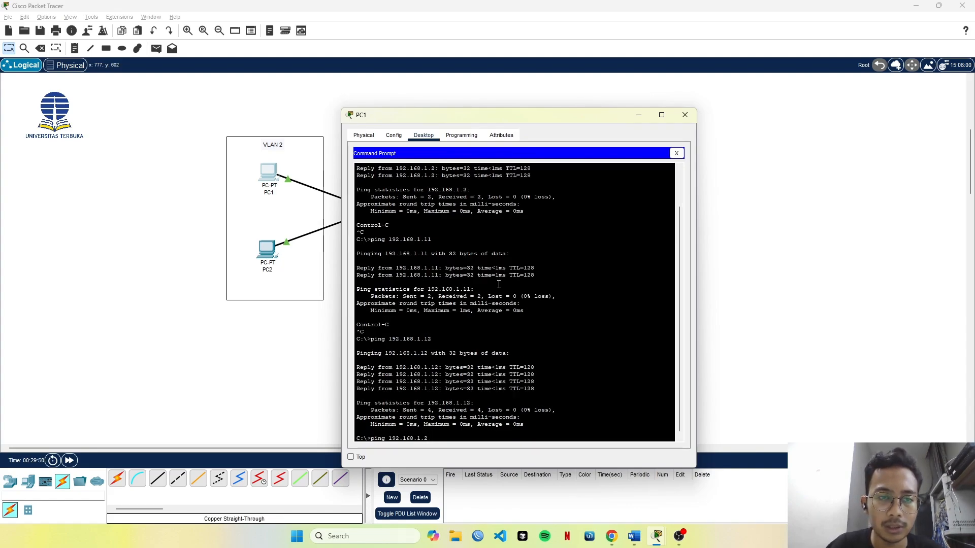
{"action": "key", "text": "Return"}
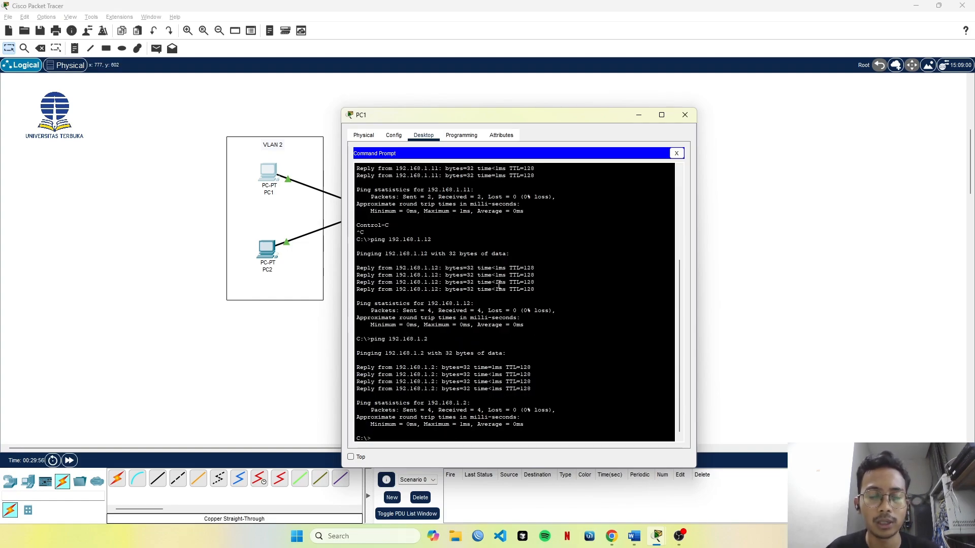
Ping PC12 at 192.168.1.12 from PC1, interrupt the ping, and close the PC1 window.
{"action": "key", "text": "Up"}
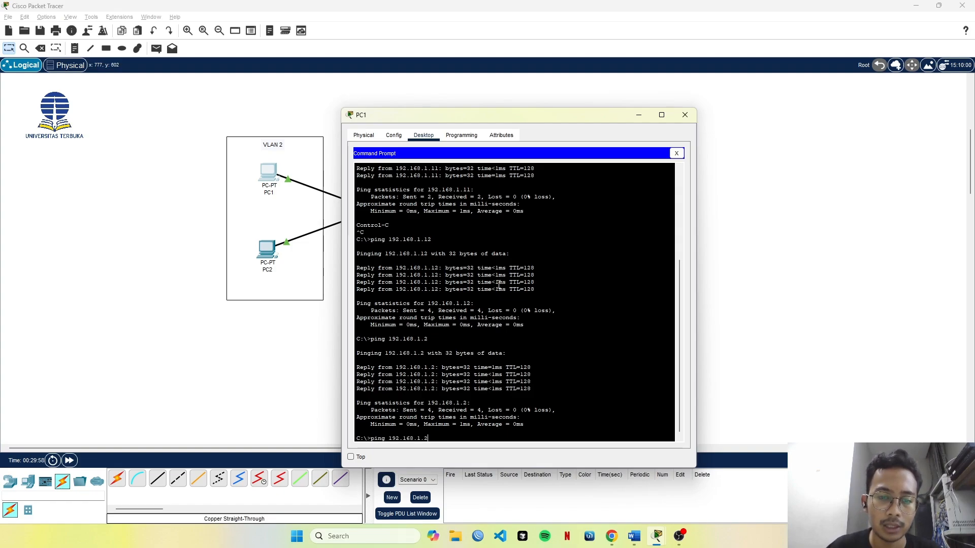
{"action": "key", "text": "Up"}
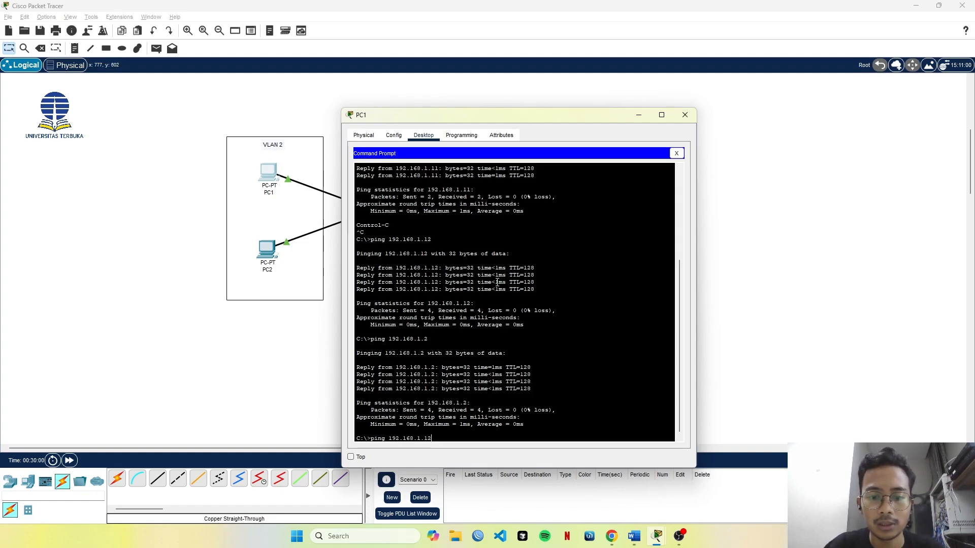
{"action": "key", "text": "Return"}
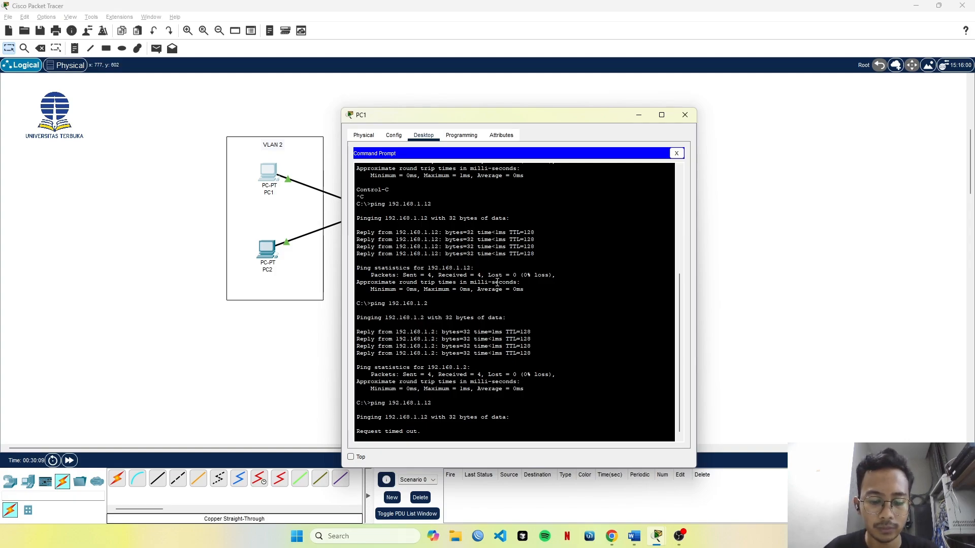
{"action": "key", "text": "ctrl+c"}
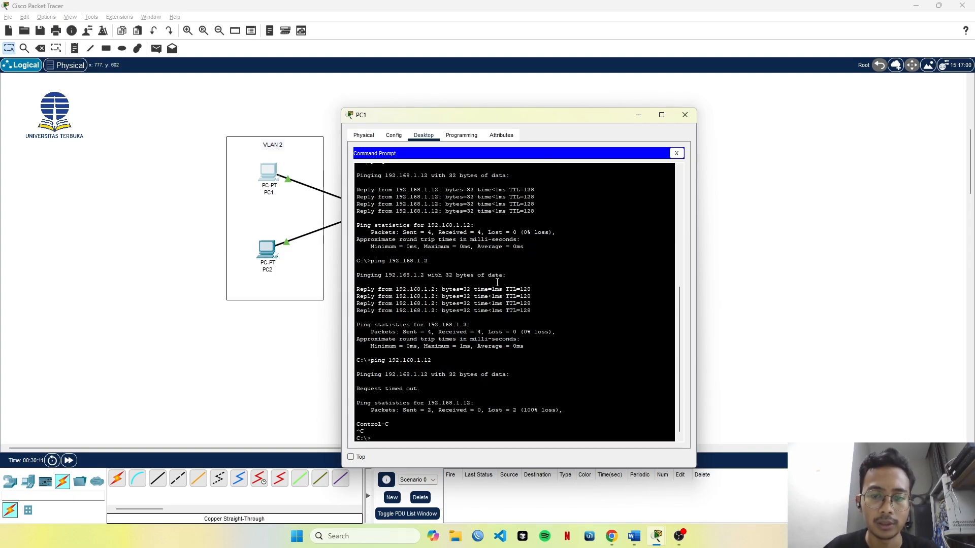
{"action": "left_click_drag", "start_coordinate": [575, 120], "coordinate": [517, 175]}
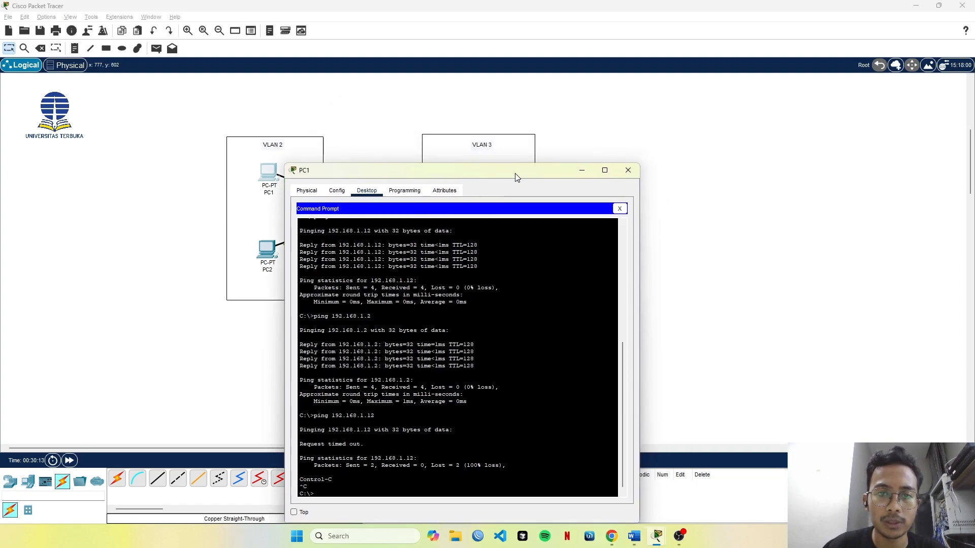
{"action": "left_click", "coordinate": [627, 168]}
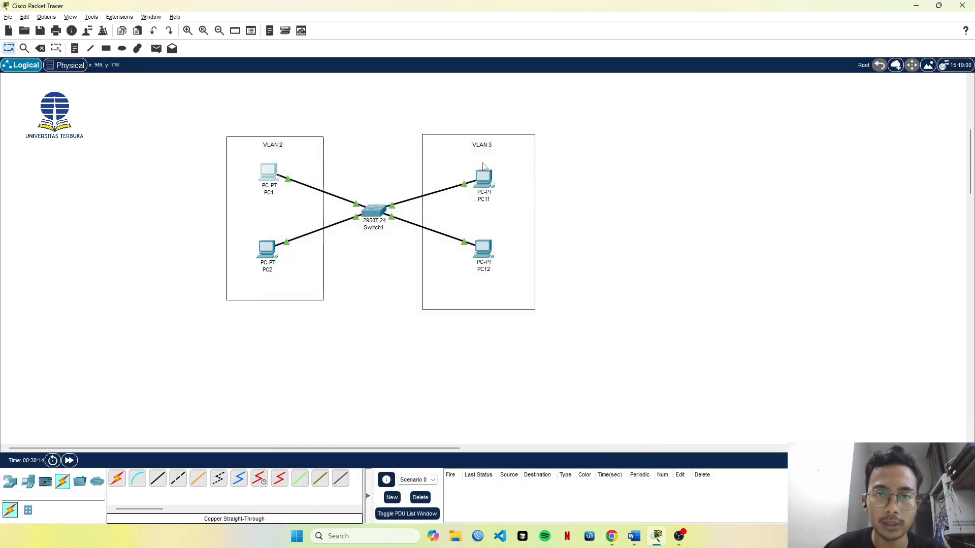
Open PC12's Command Prompt and move its window aside so the whole topology stays visible.
{"action": "left_click", "coordinate": [488, 248]}
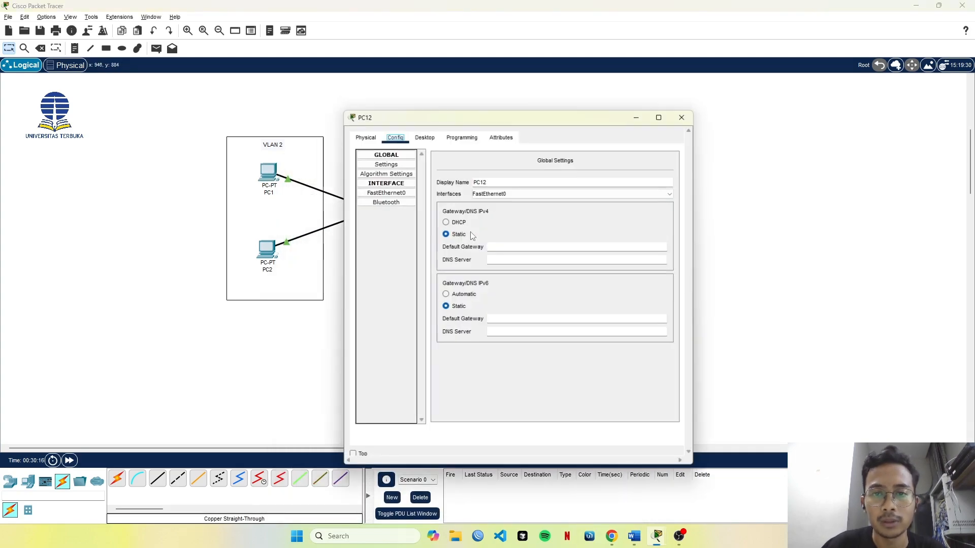
{"action": "left_click", "coordinate": [462, 135]}
{"action": "left_click", "coordinate": [423, 135]}
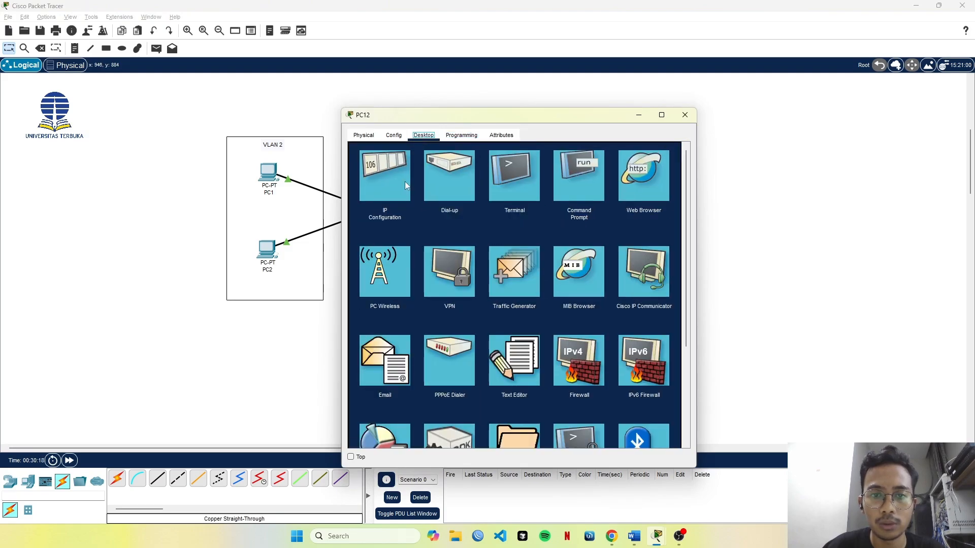
{"action": "left_click", "coordinate": [513, 181]}
{"action": "left_click", "coordinate": [682, 151]}
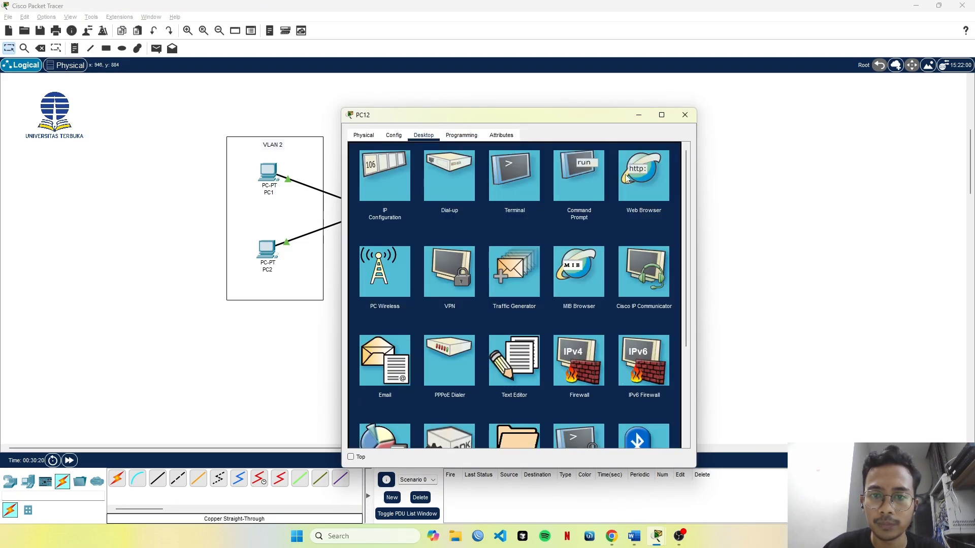
{"action": "left_click", "coordinate": [593, 174]}
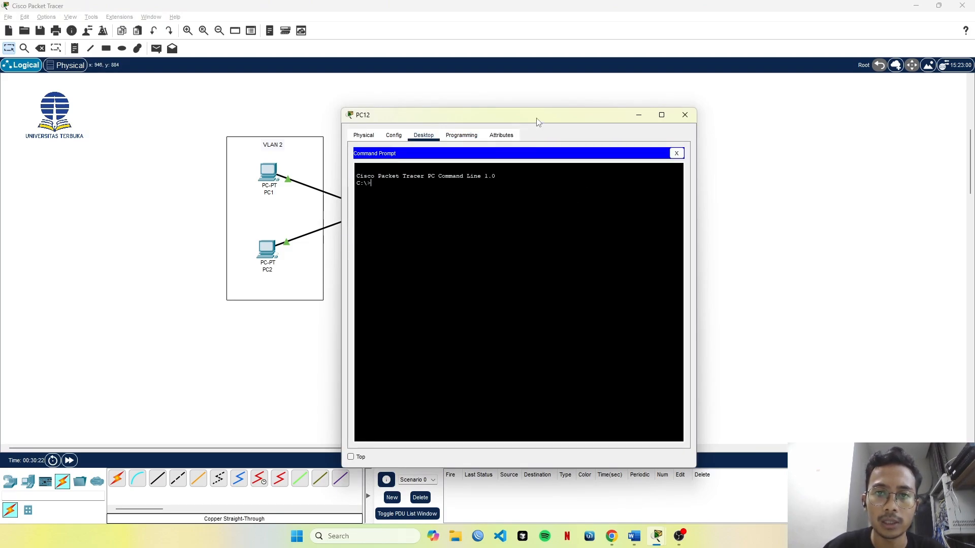
{"action": "left_click_drag", "start_coordinate": [535, 119], "coordinate": [739, 103]}
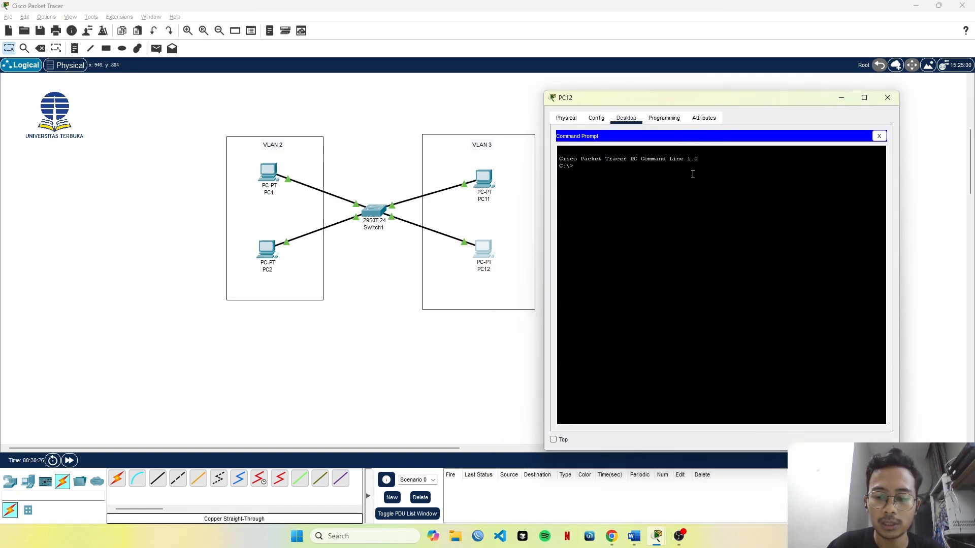
Ping PC11 at 192.168.1.11 from PC12's Command Prompt.
{"action": "key", "text": "Caps_Lock"}
{"action": "key", "text": "BackSpace"}
{"action": "key", "text": "BackSpace"}
{"action": "key", "text": "BackSpace"}
{"action": "key", "text": "BackSpace"}
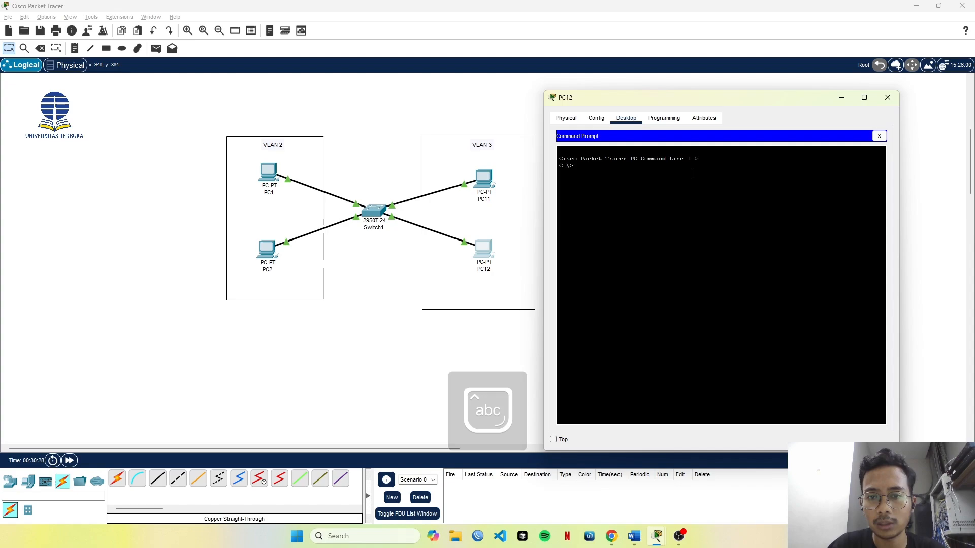
{"action": "type", "text": "ping"}
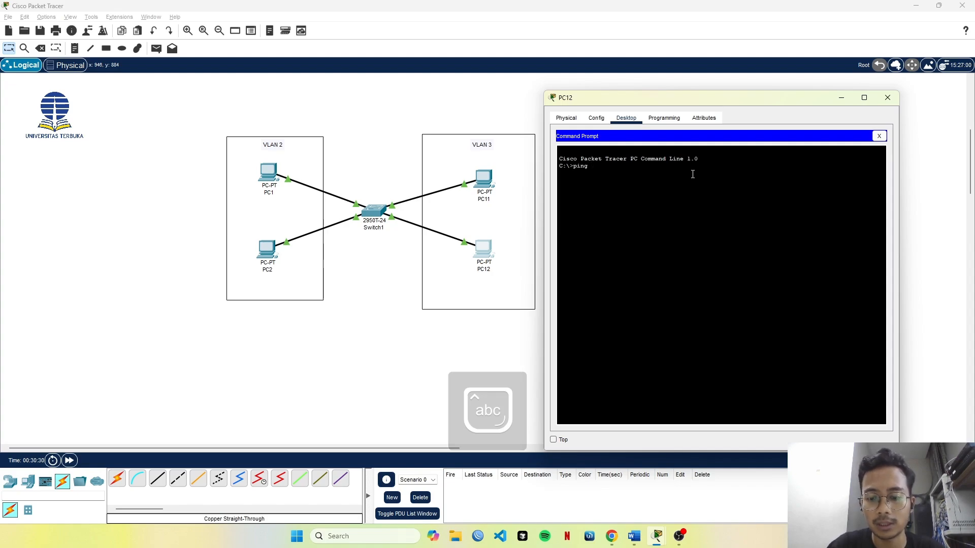
{"action": "type", "text": " 192.168.1.11"}
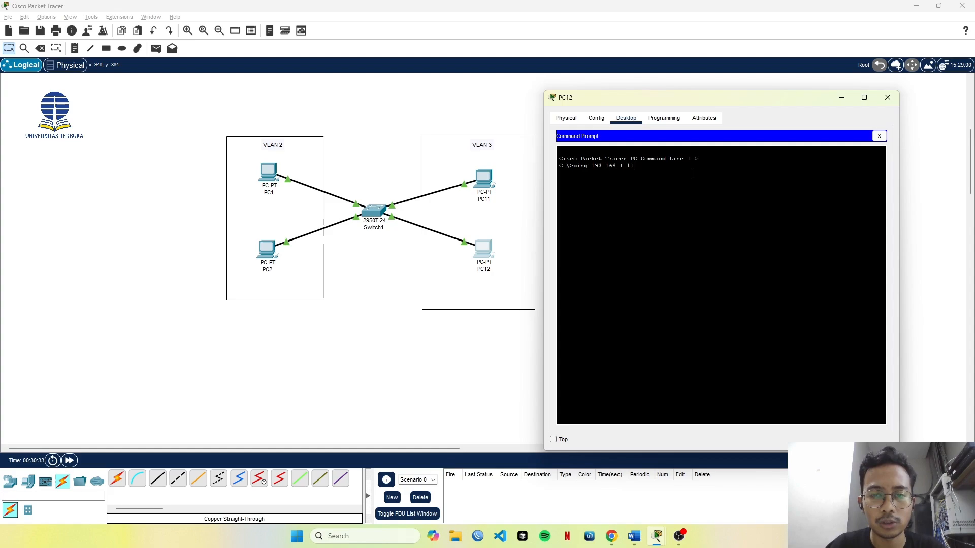
{"action": "key", "text": "Return"}
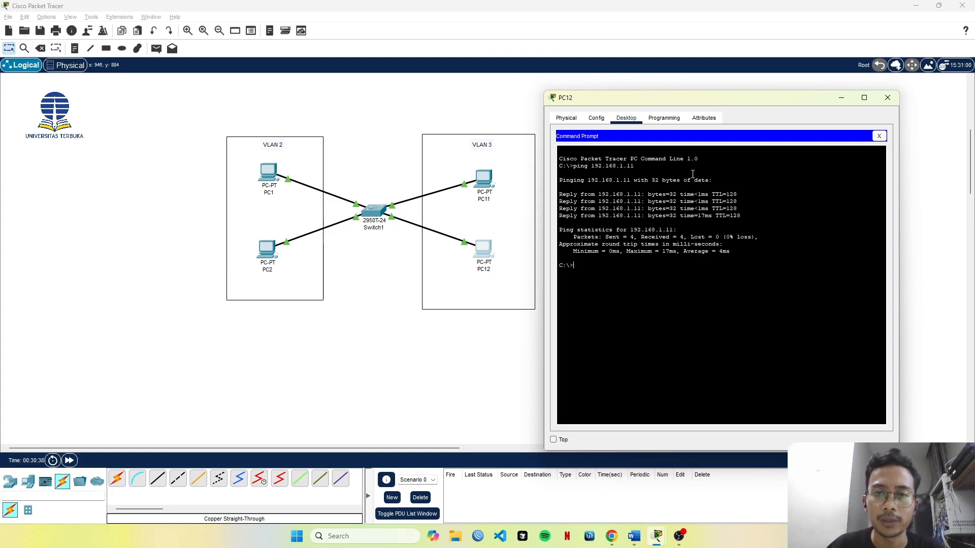
Ping PC1 at 192.168.1.1 from PC12 and interrupt the ping.
{"action": "key", "text": "Up"}
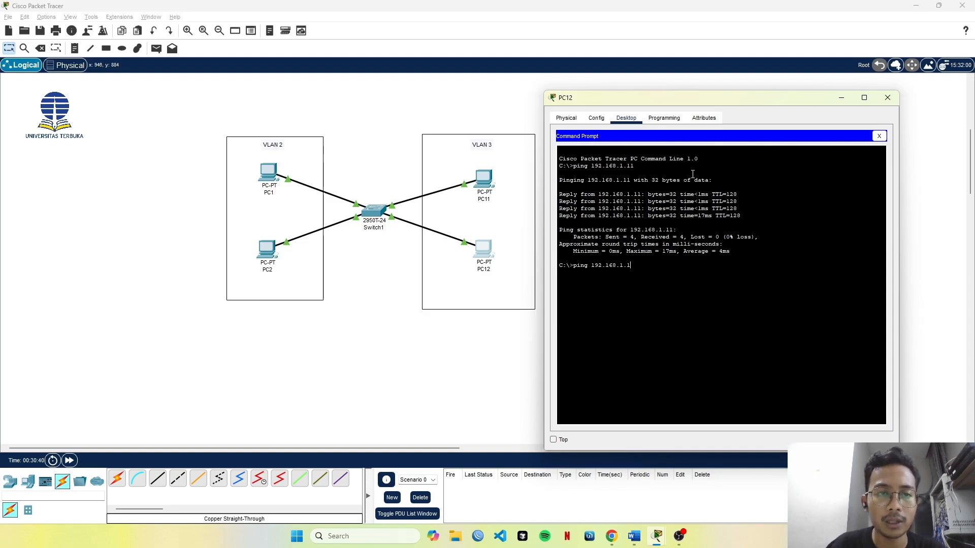
{"action": "key", "text": "Return"}
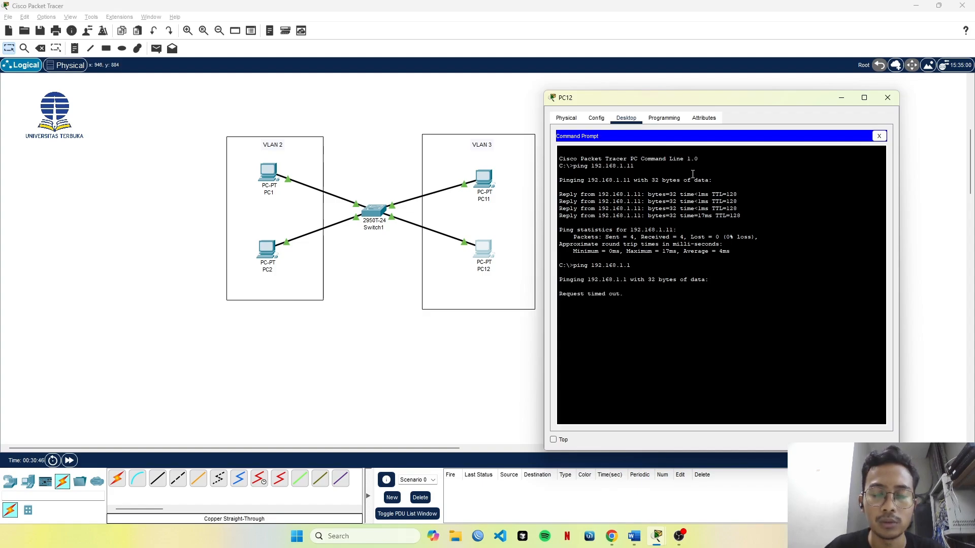
{"action": "key", "text": "ctrl+c"}
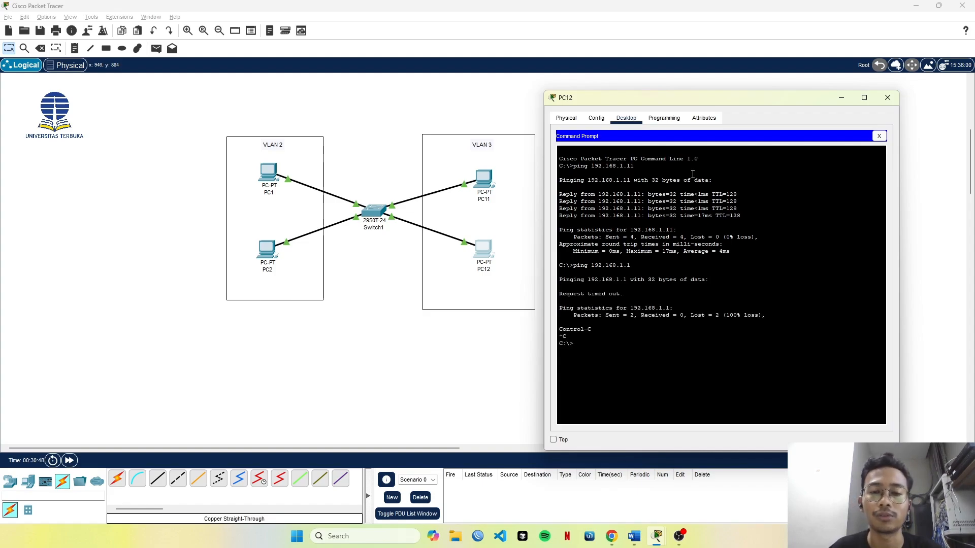
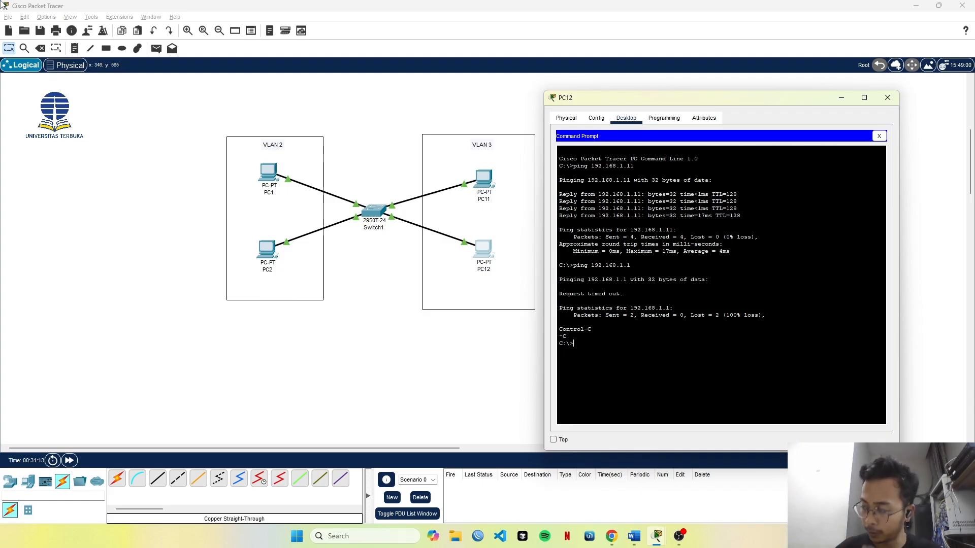
Add a second 2950T-24 switch to the workspace below Switch1.
{"action": "left_click", "coordinate": [186, 159]}
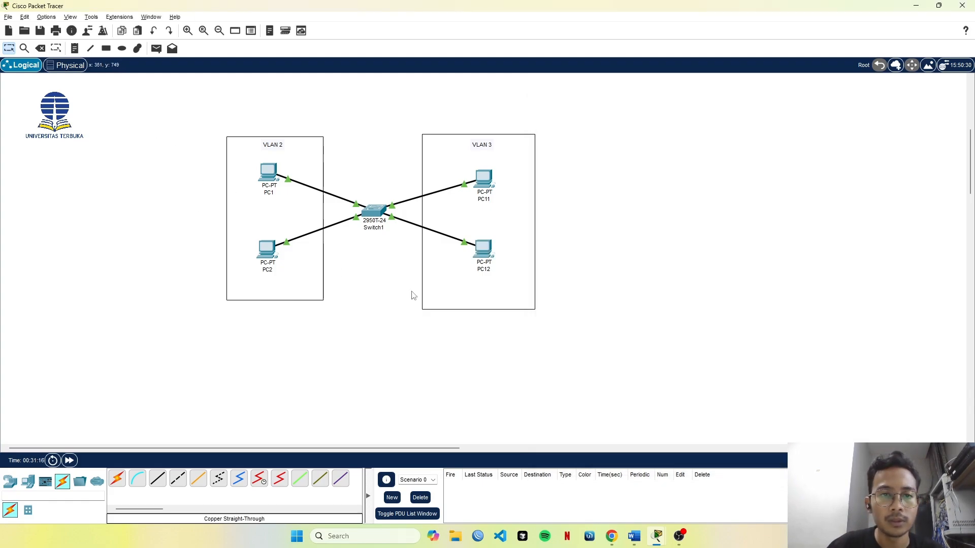
{"action": "left_click", "coordinate": [11, 481]}
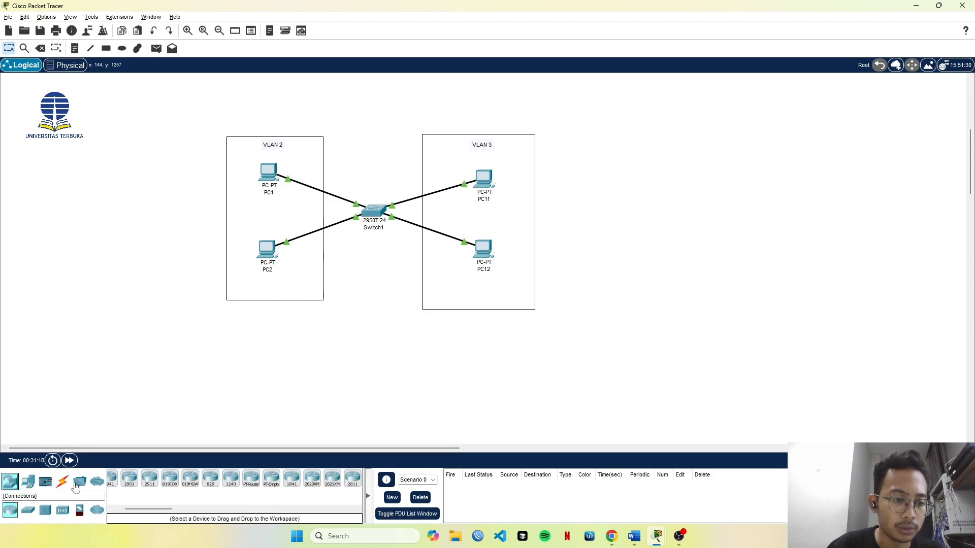
{"action": "left_click", "coordinate": [28, 509]}
{"action": "left_click_drag", "start_coordinate": [279, 479], "coordinate": [367, 388]}
{"action": "scroll", "coordinate": [284, 362], "scroll_direction": "down", "scroll_amount": 5}
{"action": "scroll", "coordinate": [284, 361], "scroll_direction": "up", "scroll_amount": 5}
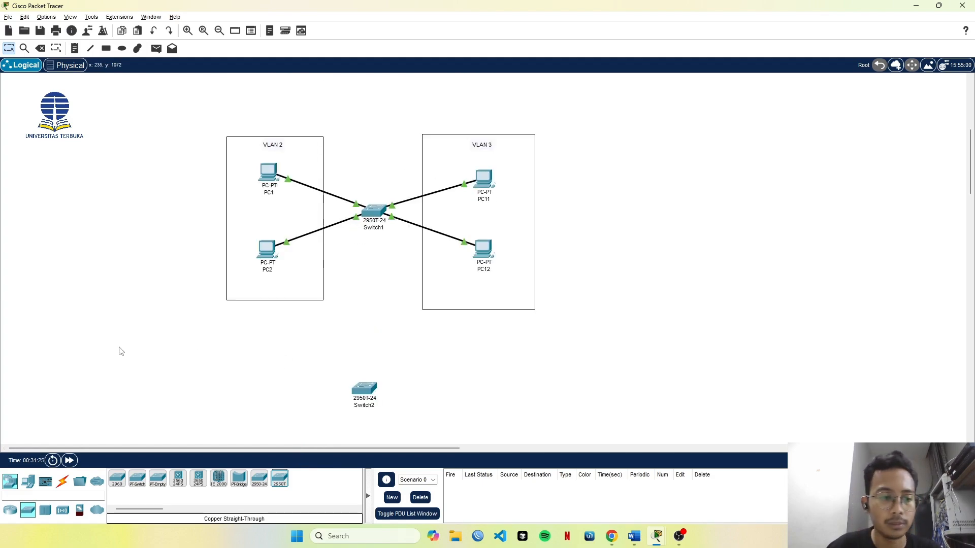
Place four PCs around Switch2, two below PC2 and two below PC12.
{"action": "scroll", "coordinate": [124, 352], "scroll_direction": "down", "scroll_amount": 1}
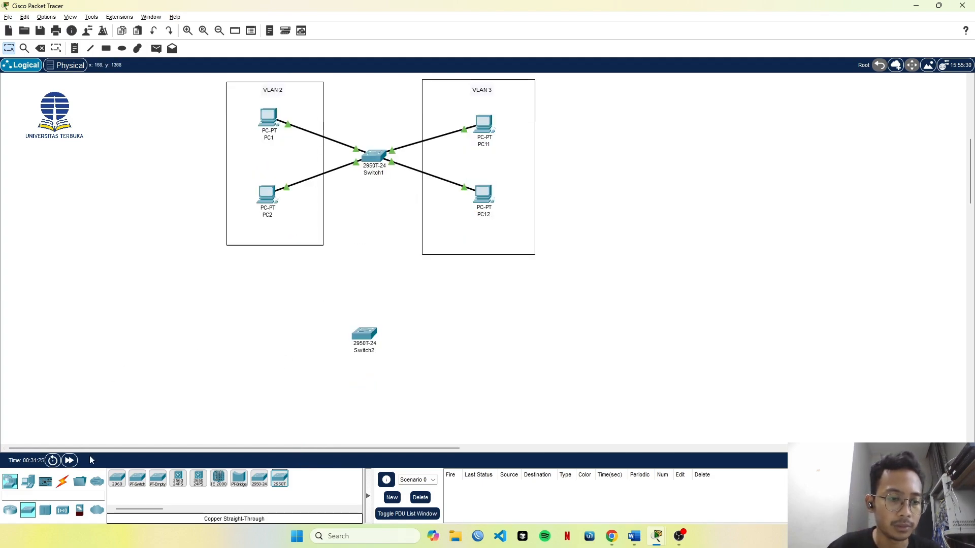
{"action": "left_click", "coordinate": [28, 481]}
{"action": "left_click", "coordinate": [125, 484]}
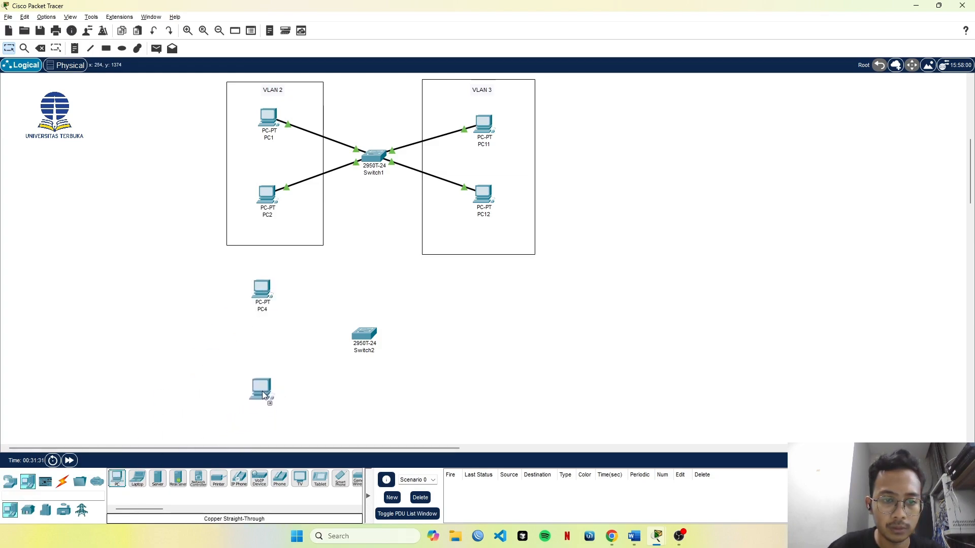
{"action": "left_click", "coordinate": [264, 387]}
{"action": "left_click", "coordinate": [120, 482]}
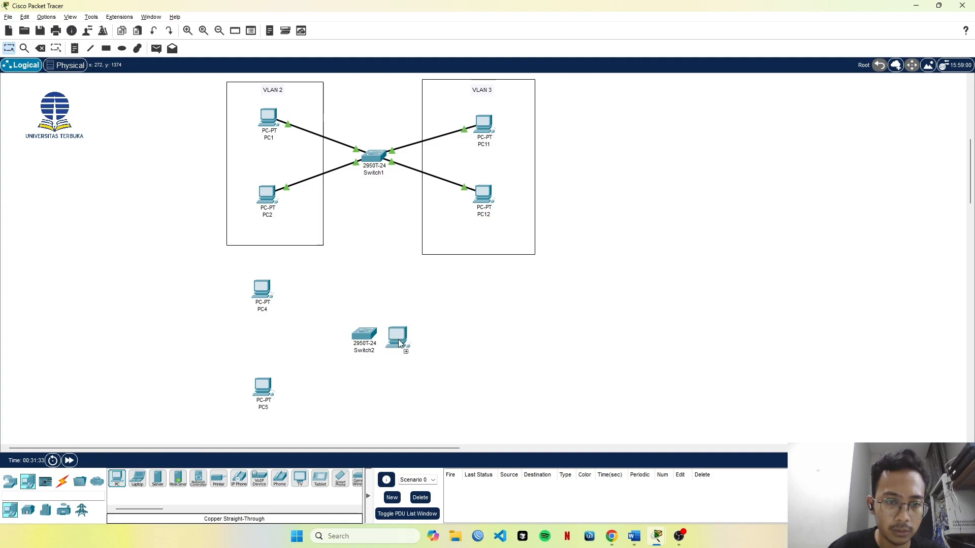
{"action": "left_click", "coordinate": [486, 299]}
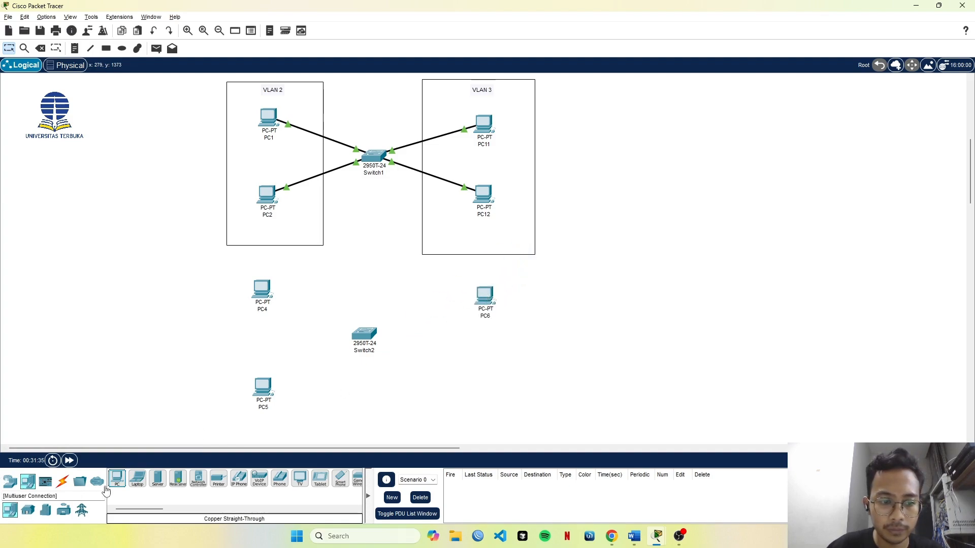
{"action": "left_click", "coordinate": [120, 486]}
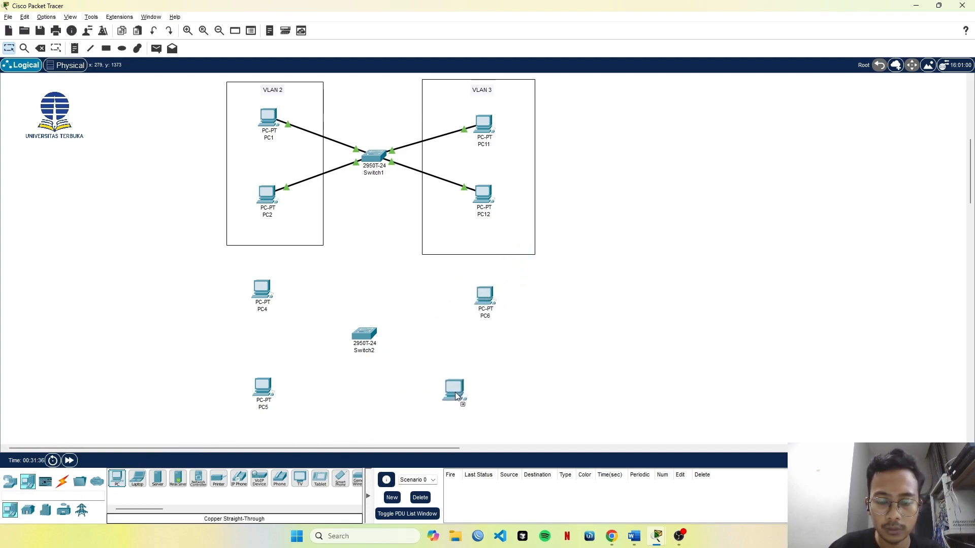
{"action": "left_click", "coordinate": [486, 386]}
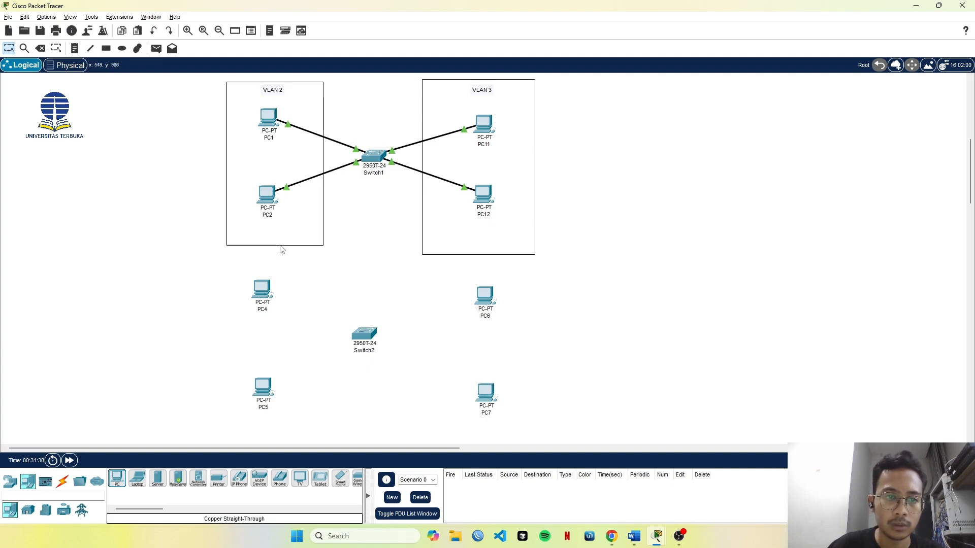
Delete the rectangles framing the VLAN 2 and VLAN 3 groups, keeping their labels.
{"action": "double_click", "coordinate": [279, 246]}
{"action": "left_click_drag", "start_coordinate": [279, 248], "coordinate": [270, 230]}
{"action": "key", "text": "Delete"}
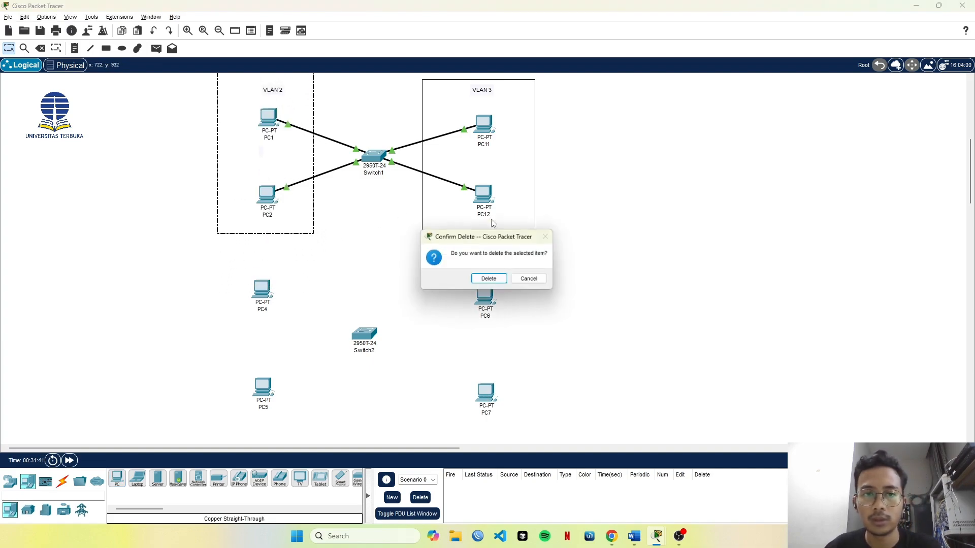
{"action": "left_click", "coordinate": [488, 279]}
{"action": "left_click", "coordinate": [455, 228]}
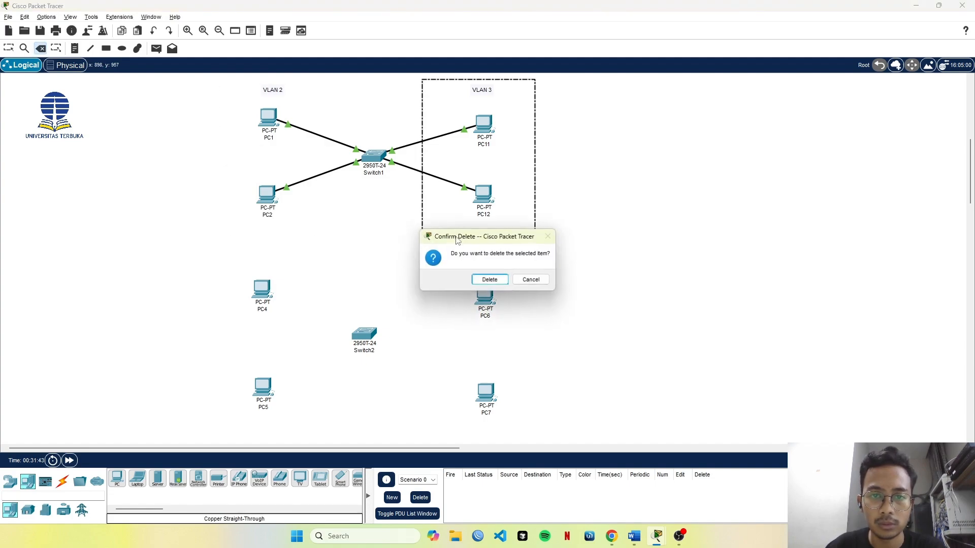
{"action": "left_click", "coordinate": [489, 281]}
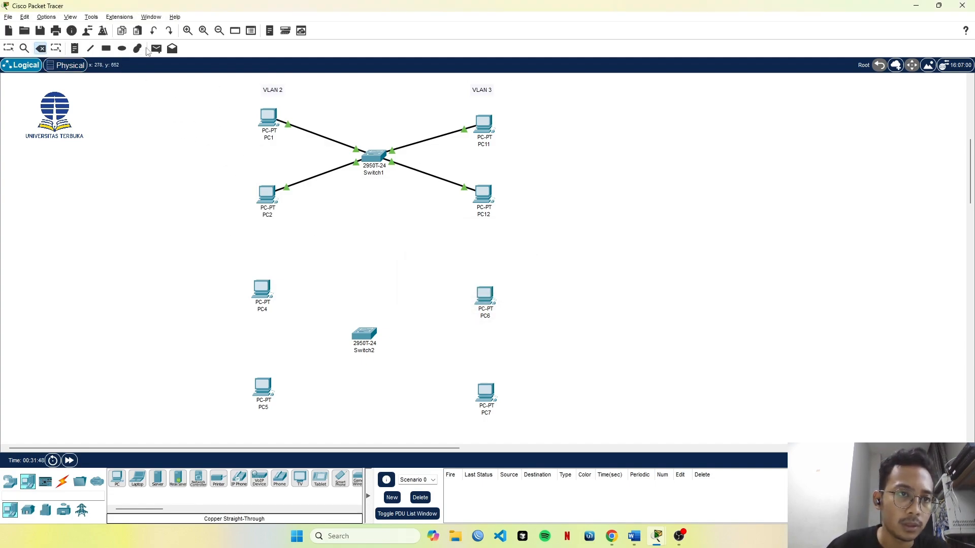
Draw two tall unfilled rectangles, one around the four VLAN 2 PCs and one around the four VLAN 3 PCs.
{"action": "left_click", "coordinate": [105, 49]}
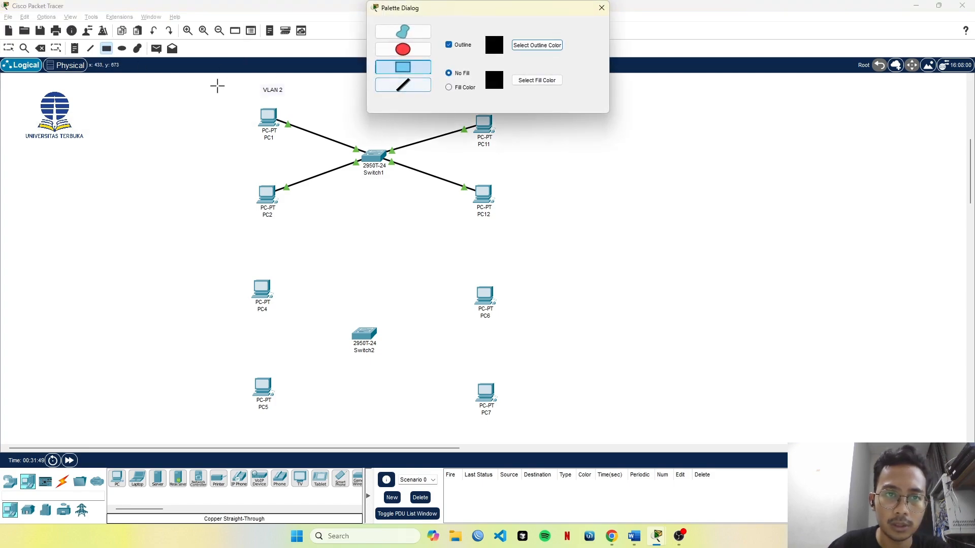
{"action": "left_click_drag", "start_coordinate": [228, 75], "coordinate": [315, 426]}
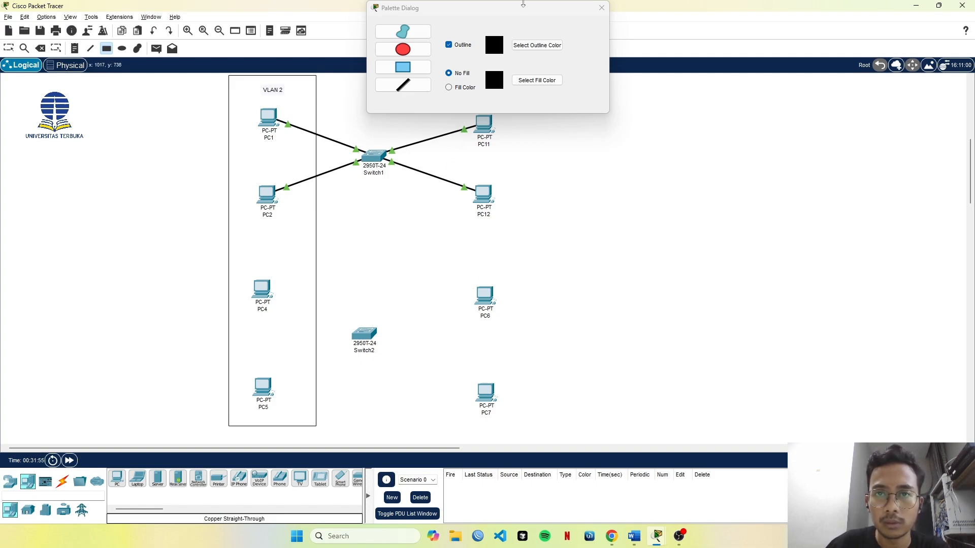
{"action": "left_click_drag", "start_coordinate": [523, 3], "coordinate": [820, 26]}
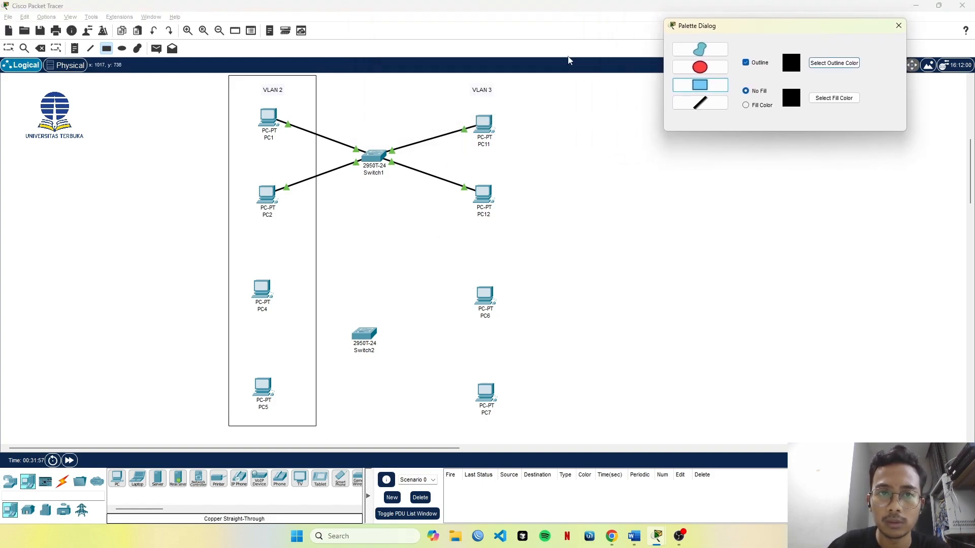
{"action": "mouse_move", "coordinate": [454, 77]}
{"action": "left_mouse_down"}
{"action": "mouse_move", "coordinate": [483, 174]}
{"action": "mouse_move", "coordinate": [528, 428]}
{"action": "mouse_move", "coordinate": [552, 429]}
{"action": "left_mouse_up"}
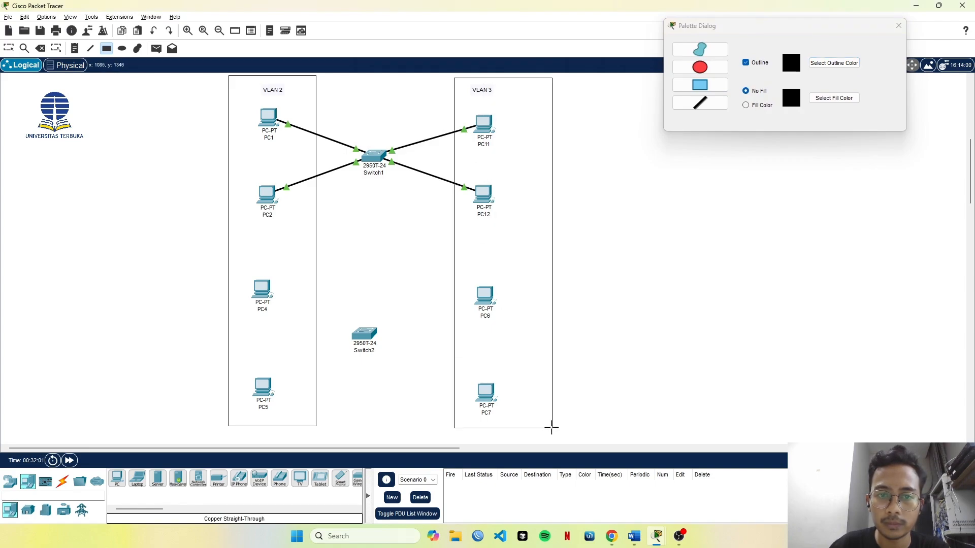
Move the VLAN 3 label to the middle of its rectangle's upper edge and shift Switch2 slightly right between the groups.
{"action": "left_click", "coordinate": [8, 50]}
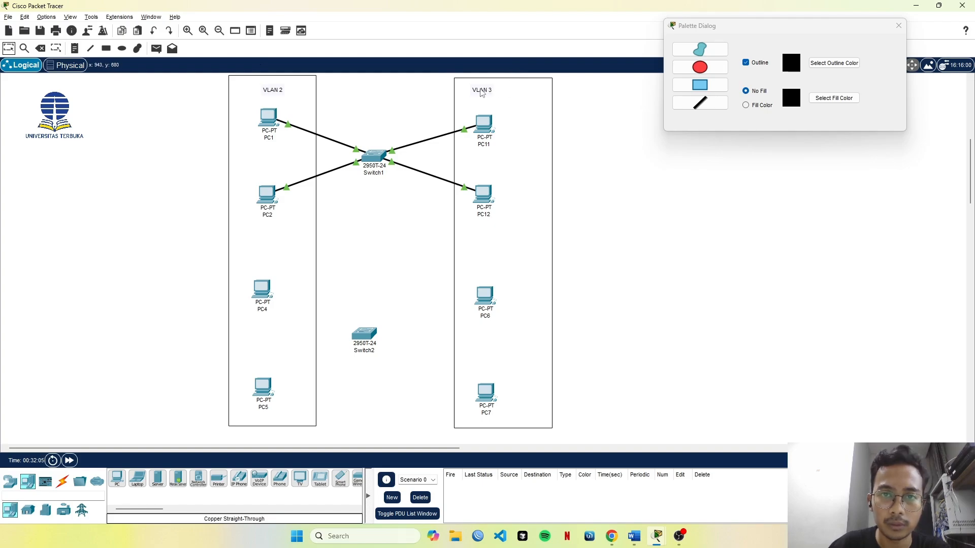
{"action": "left_click_drag", "start_coordinate": [482, 93], "coordinate": [511, 95]}
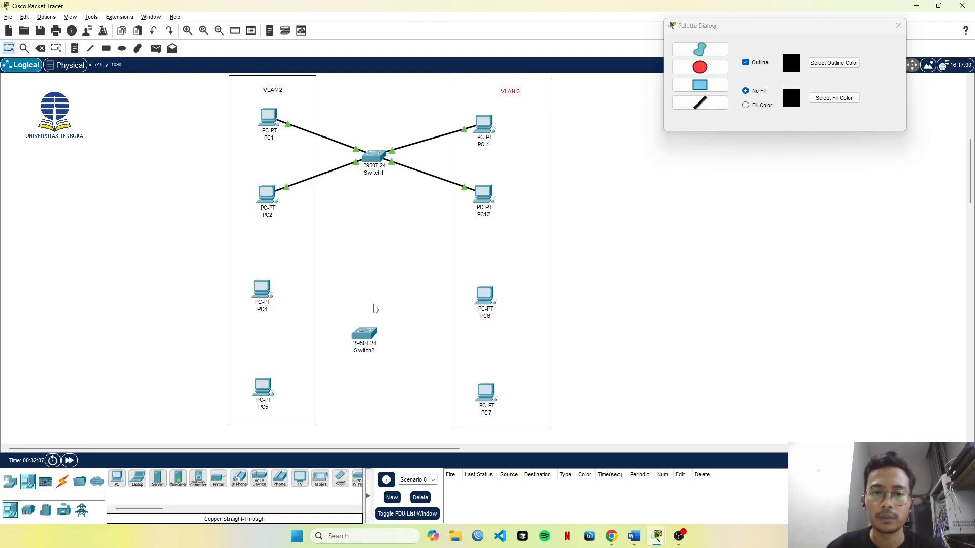
{"action": "left_click_drag", "start_coordinate": [366, 333], "coordinate": [382, 332]}
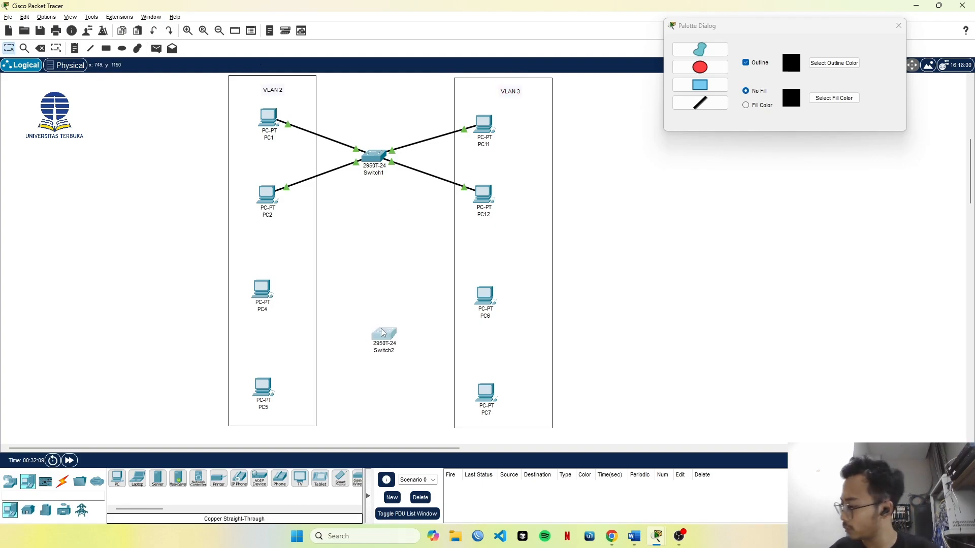
{"action": "mouse_move", "coordinate": [383, 332]}
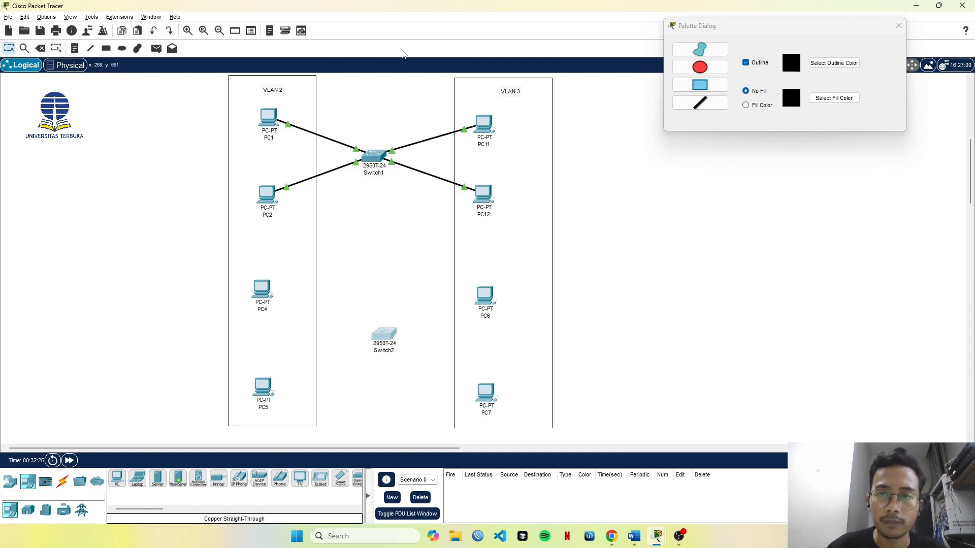
{"action": "left_click", "coordinate": [898, 26]}
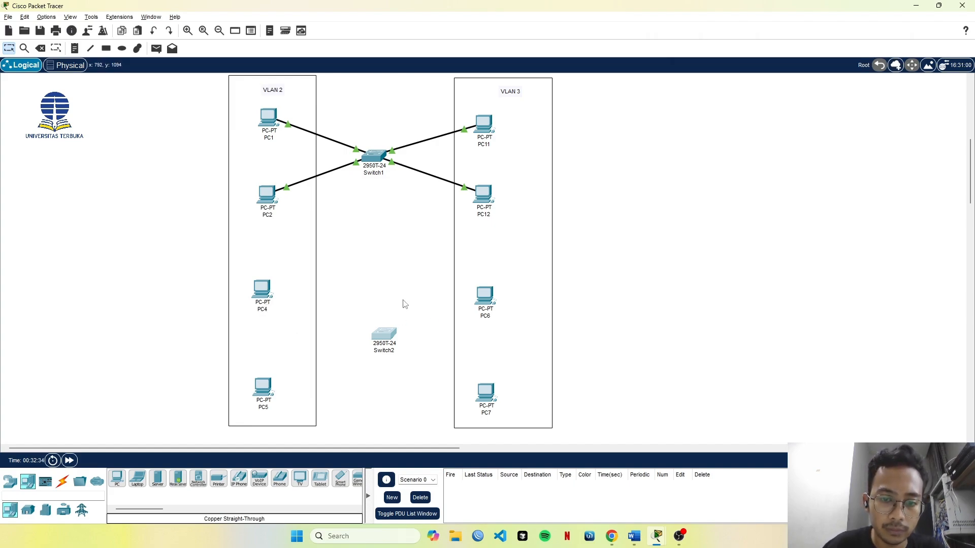
Try renaming the bottom VLAN 2 PC as PC3 and the new PC above it as PC42.
{"action": "left_click", "coordinate": [262, 310]}
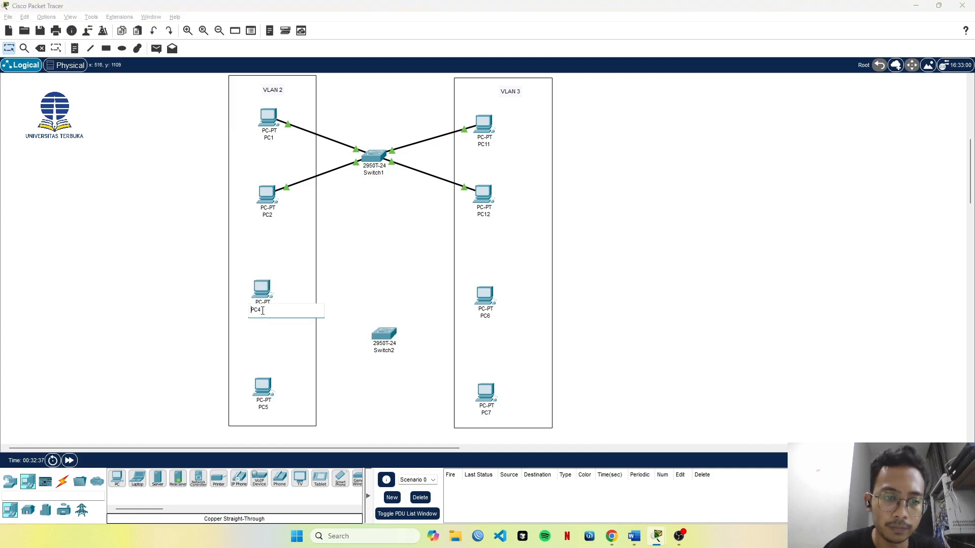
{"action": "left_click", "coordinate": [263, 408]}
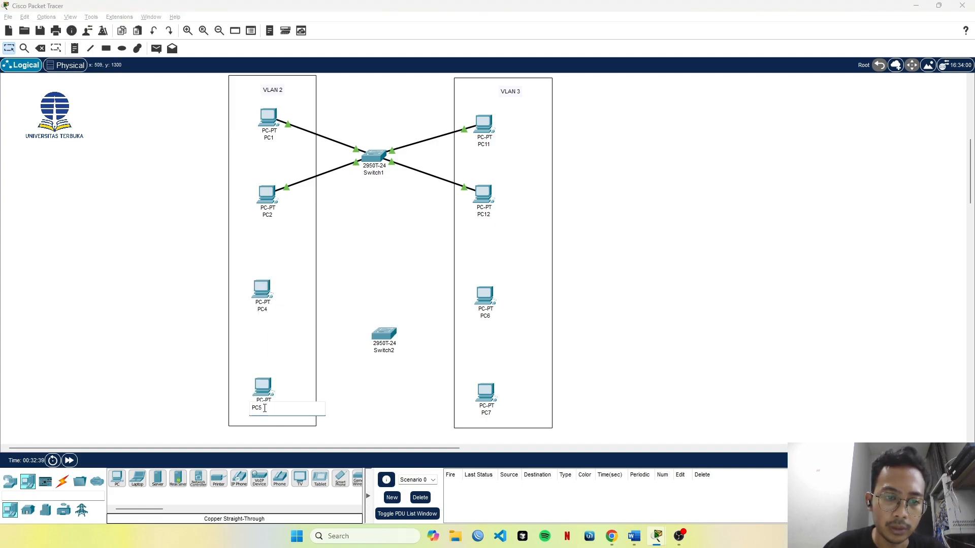
{"action": "key", "text": "Return"}
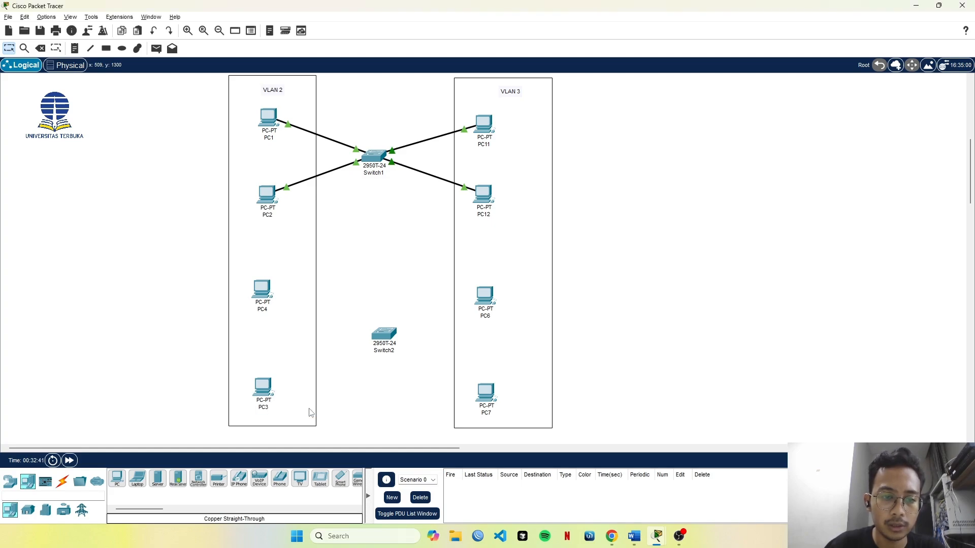
{"action": "left_click", "coordinate": [273, 311]}
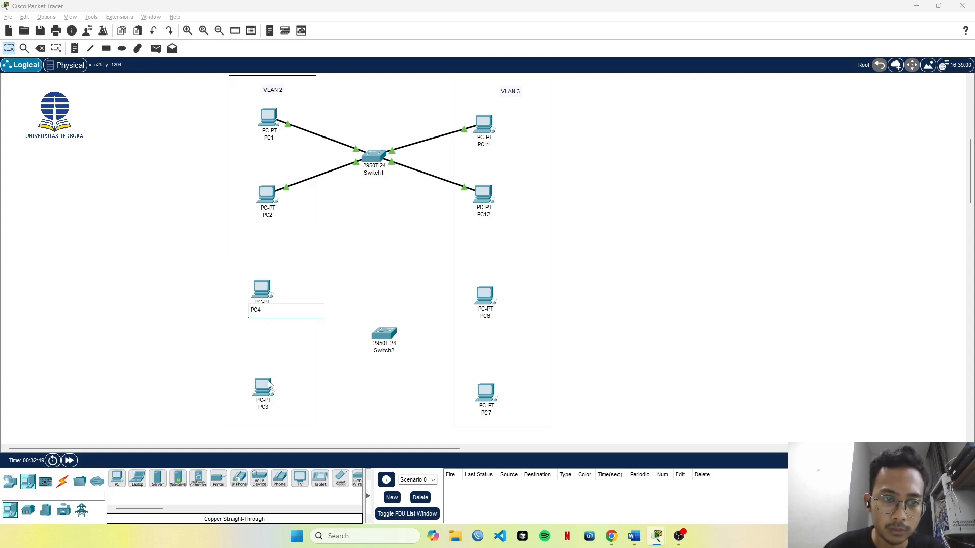
{"action": "type", "text": "2"}
{"action": "left_click", "coordinate": [269, 398]}
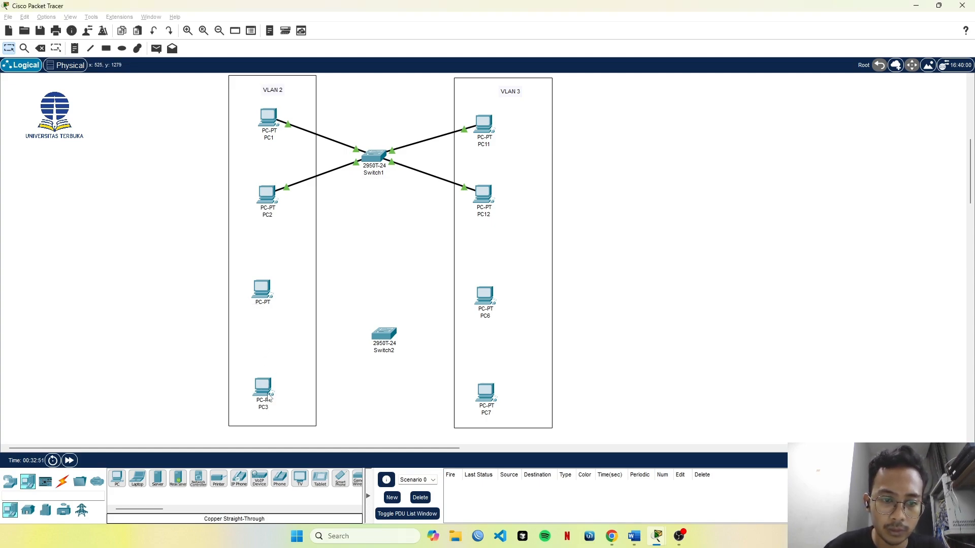
Rename the bottom VLAN 2 PC as PC4 and the new PC above it as PC3.
{"action": "left_click", "coordinate": [268, 409]}
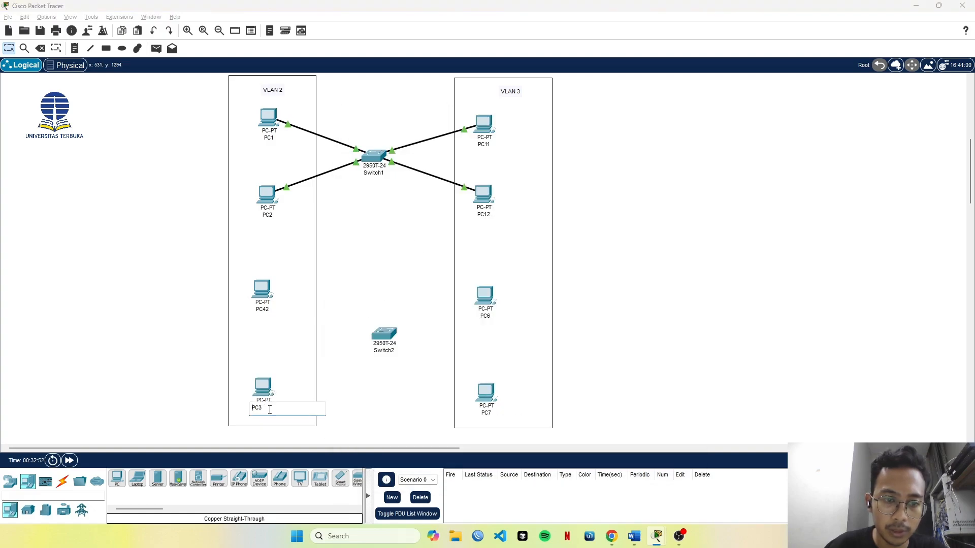
{"action": "type", "text": "4"}
{"action": "key", "text": "Return"}
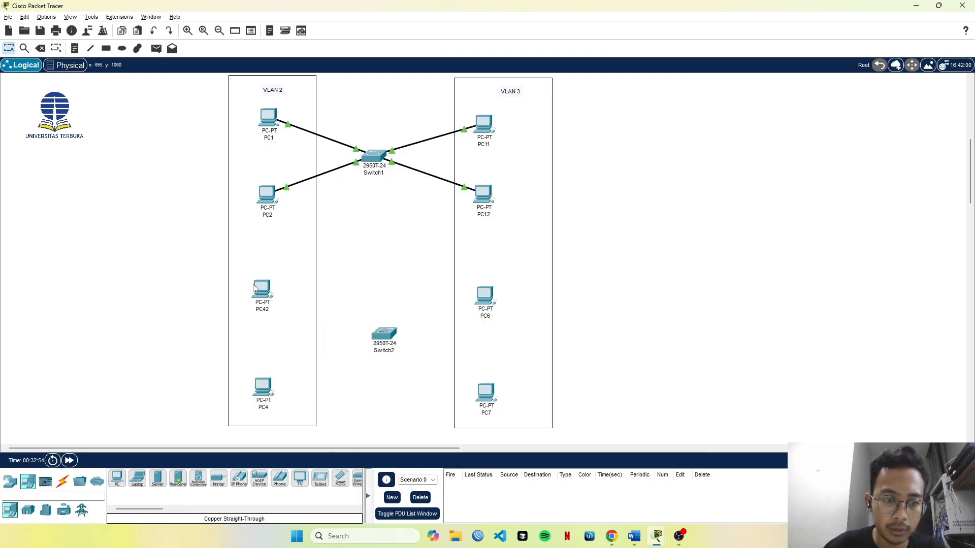
{"action": "left_click", "coordinate": [271, 311]}
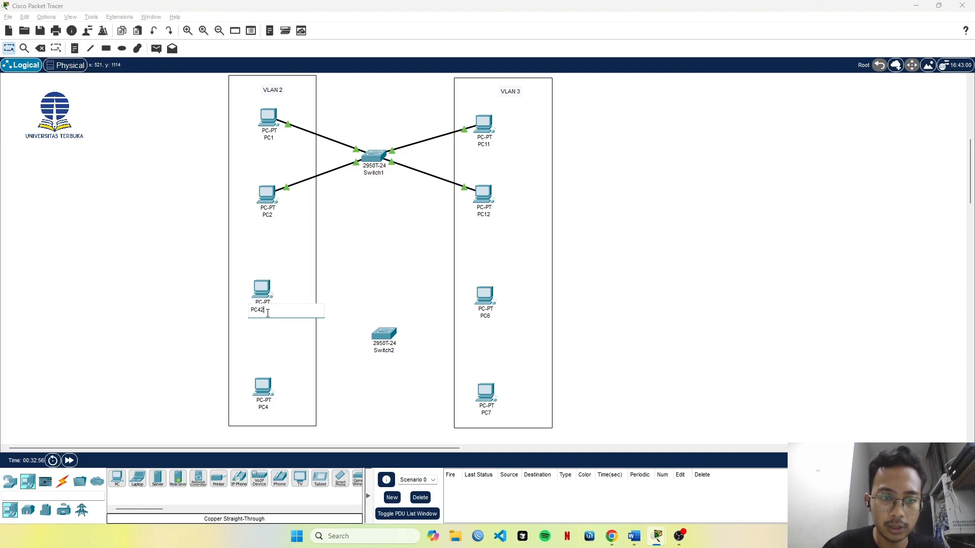
{"action": "type", "text": "3"}
{"action": "key", "text": "Return"}
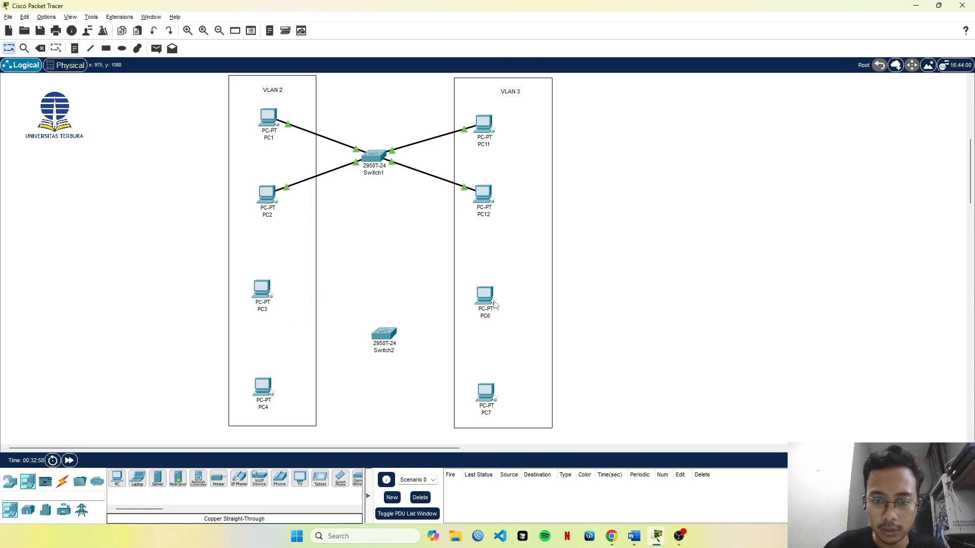
Rename the upper of the two new VLAN 3 PCs as PC13.
{"action": "left_click", "coordinate": [486, 317]}
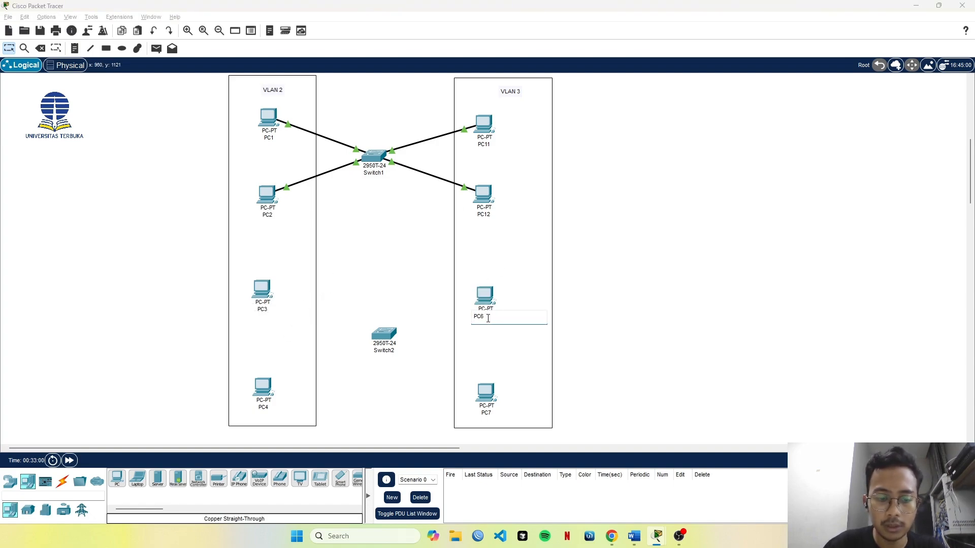
{"action": "type", "text": "13"}
{"action": "key", "text": "Return"}
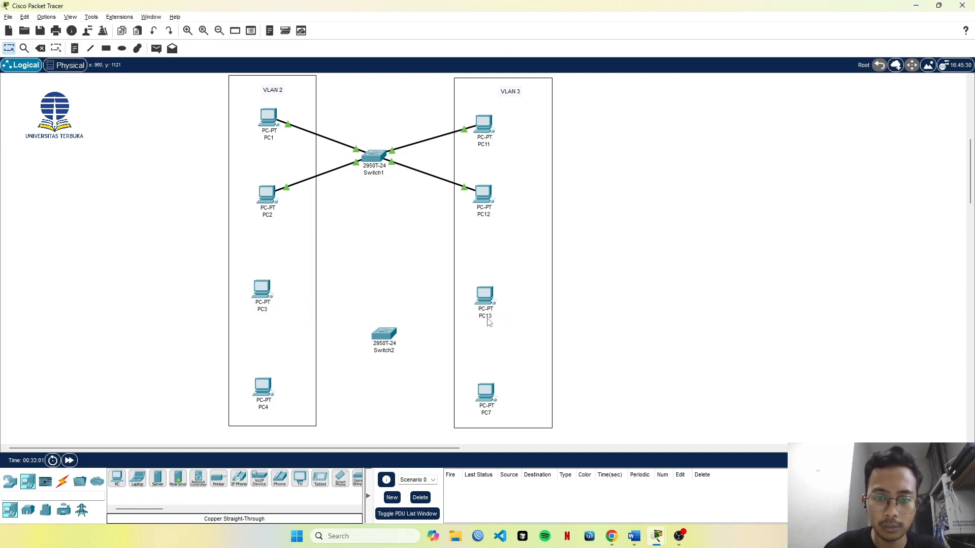
Try to rename the bottom VLAN 3 PC as PC13.
{"action": "left_click", "coordinate": [491, 413]}
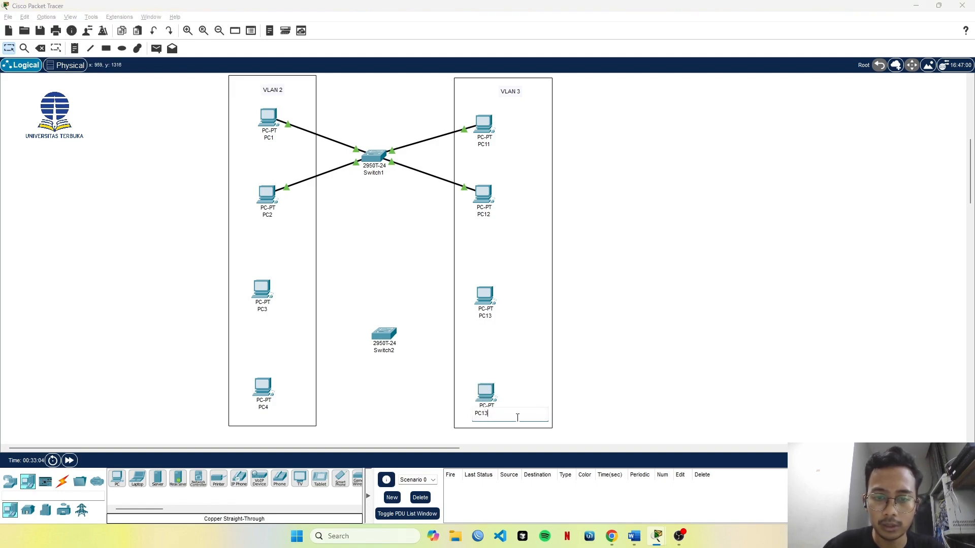
{"action": "type", "text": "13"}
{"action": "key", "text": "Return"}
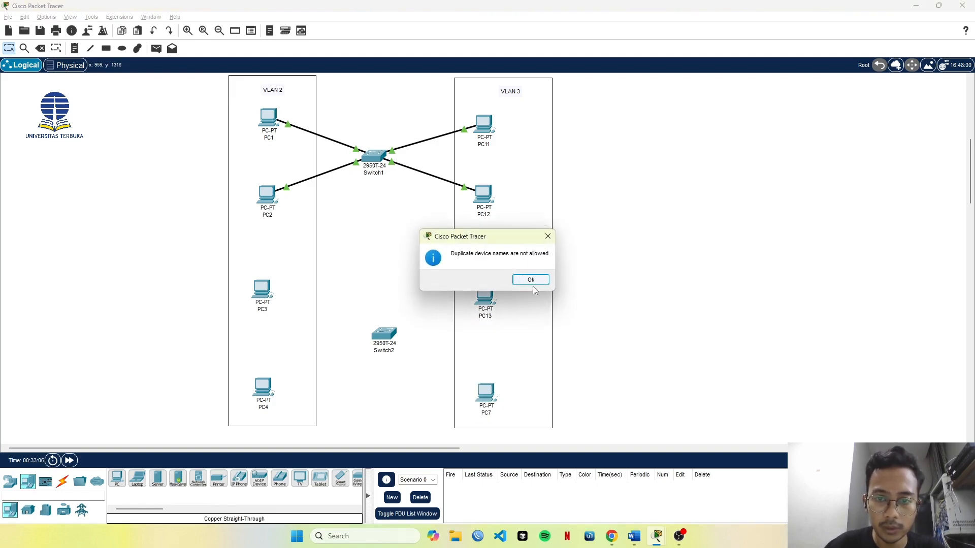
{"action": "key", "text": "Return"}
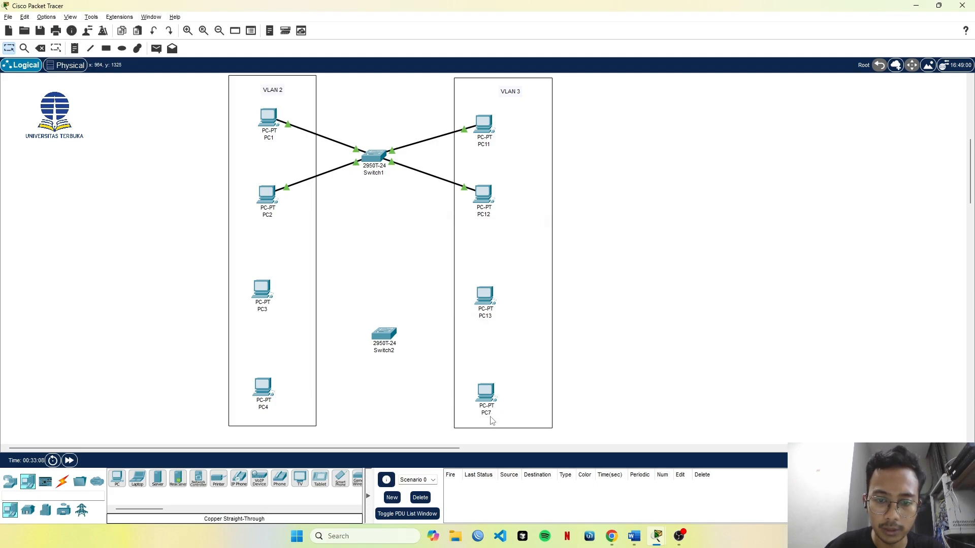
Rename the bottom VLAN 3 PC as PC14.
{"action": "left_click", "coordinate": [490, 412]}
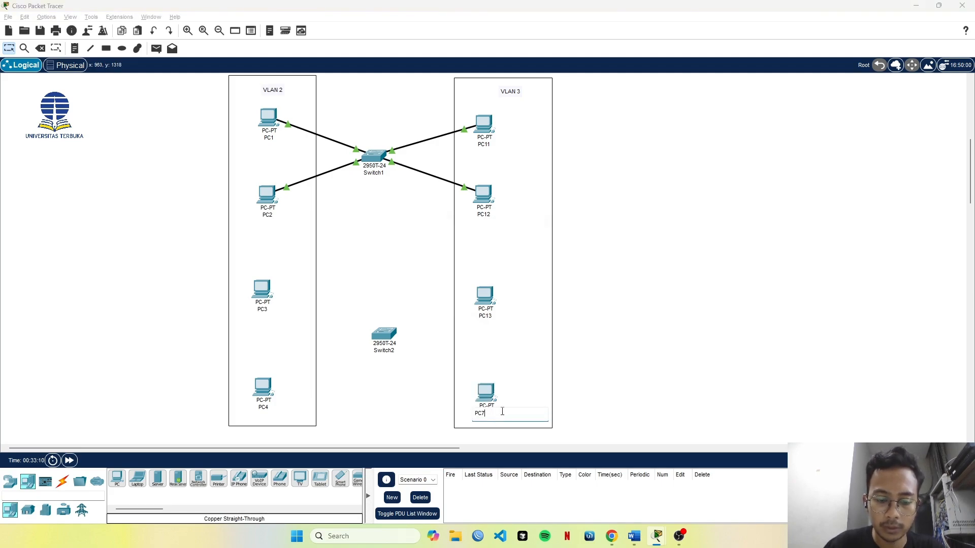
{"action": "type", "text": "14"}
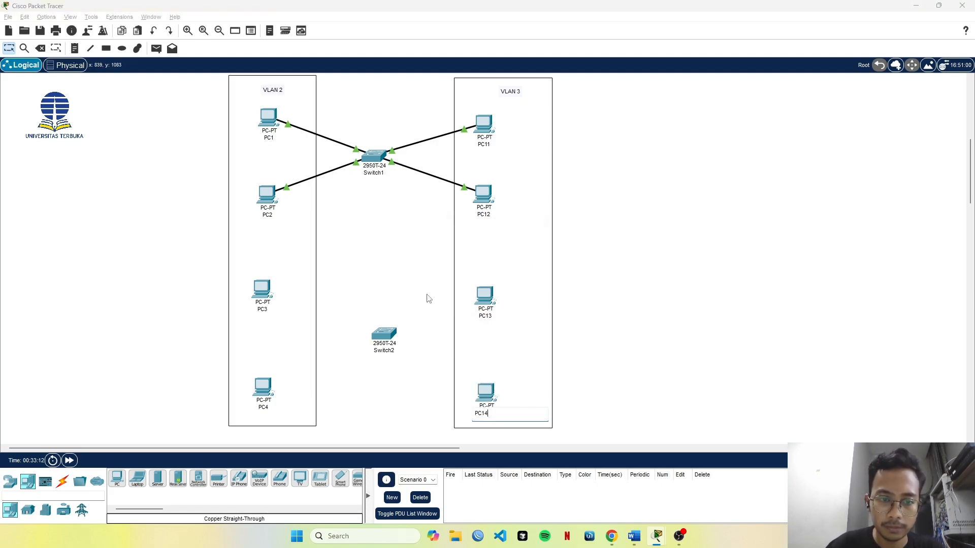
{"action": "key", "text": "Return"}
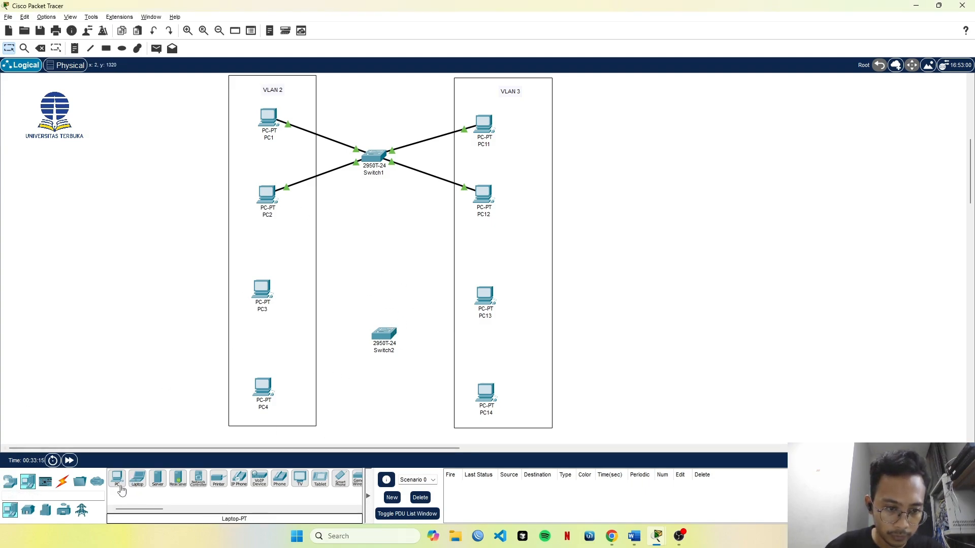
Connect PC3's FastEthernet0 port to FastEthernet0/3 on Switch2 with a copper straight-through cable.
{"action": "left_click", "coordinate": [61, 481]}
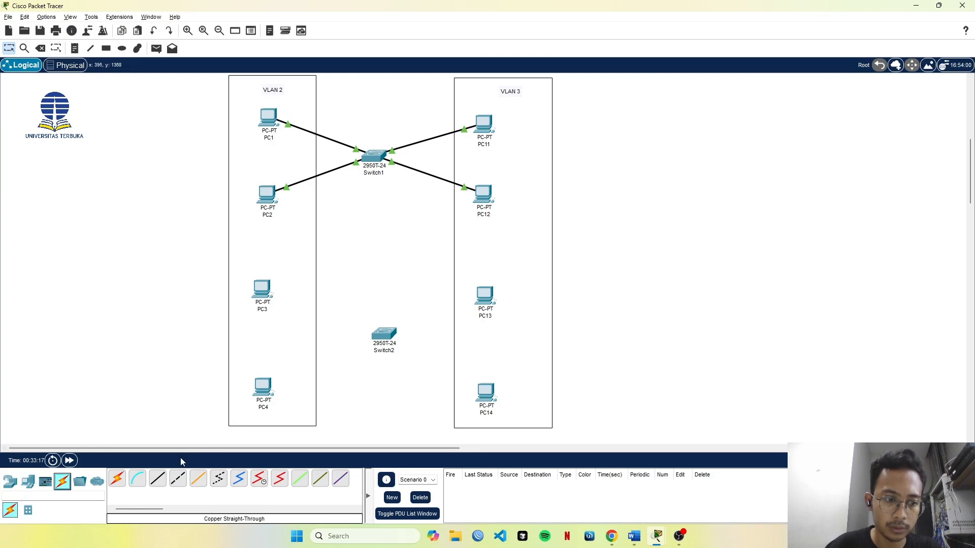
{"action": "left_click", "coordinate": [158, 479]}
{"action": "left_click", "coordinate": [262, 289]}
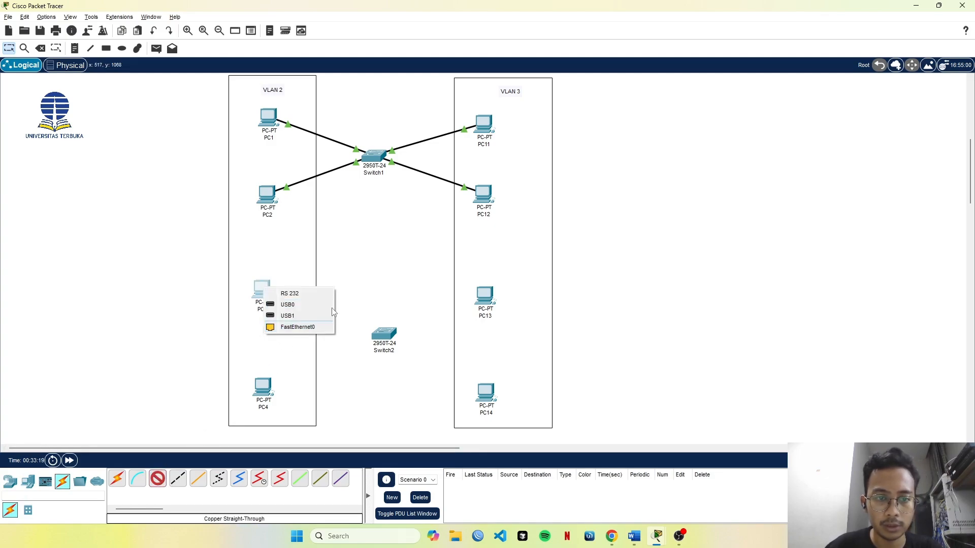
{"action": "left_click", "coordinate": [313, 329]}
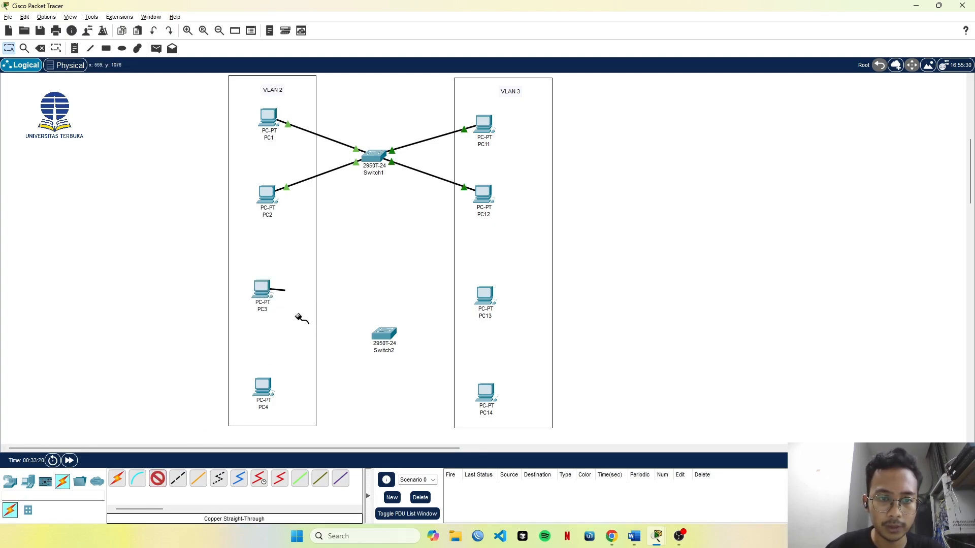
{"action": "left_click", "coordinate": [385, 336]}
{"action": "left_click", "coordinate": [419, 73]}
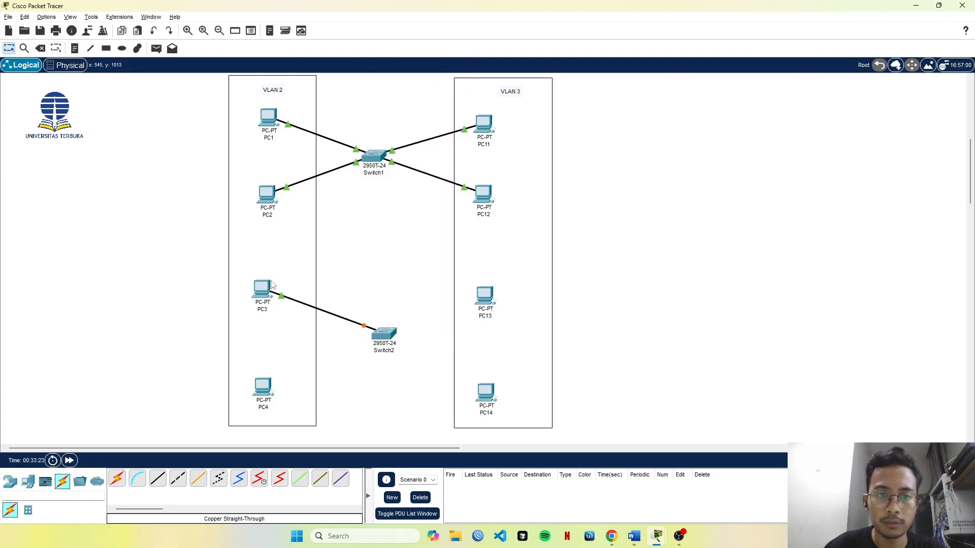
Connect PC4's FastEthernet0 port to FastEthernet0/4 on Switch2 with a copper straight-through cable.
{"action": "left_click", "coordinate": [158, 479]}
{"action": "left_click", "coordinate": [263, 388]}
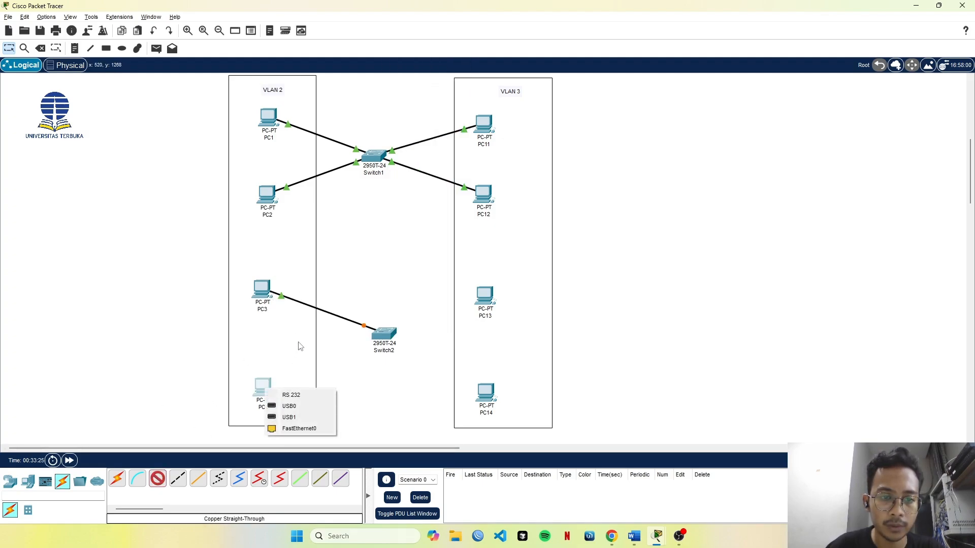
{"action": "left_click", "coordinate": [299, 428]}
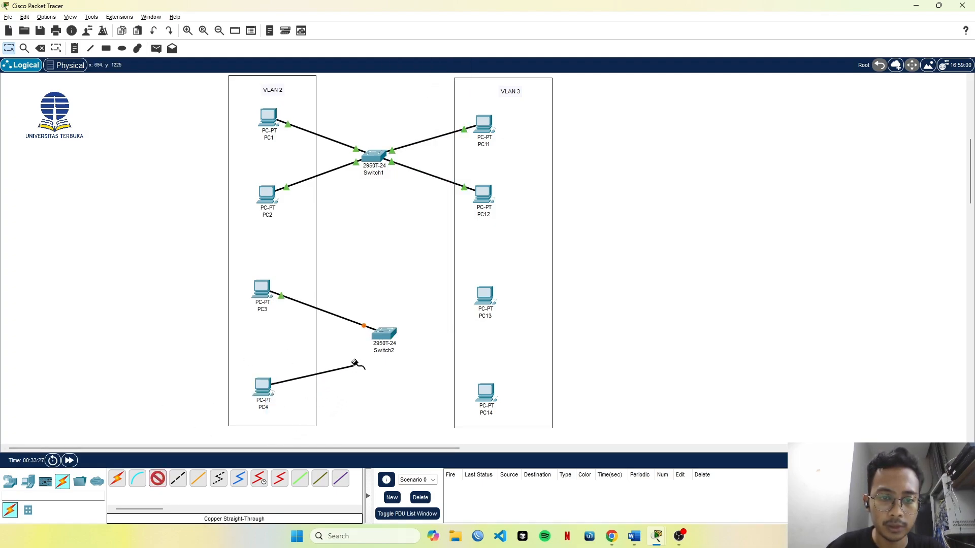
{"action": "left_click", "coordinate": [393, 339]}
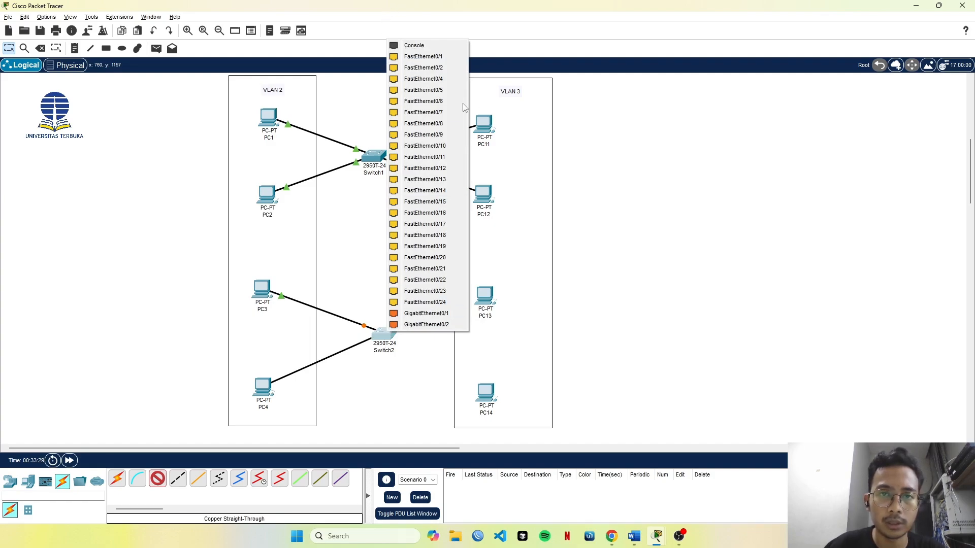
{"action": "left_click", "coordinate": [451, 91]}
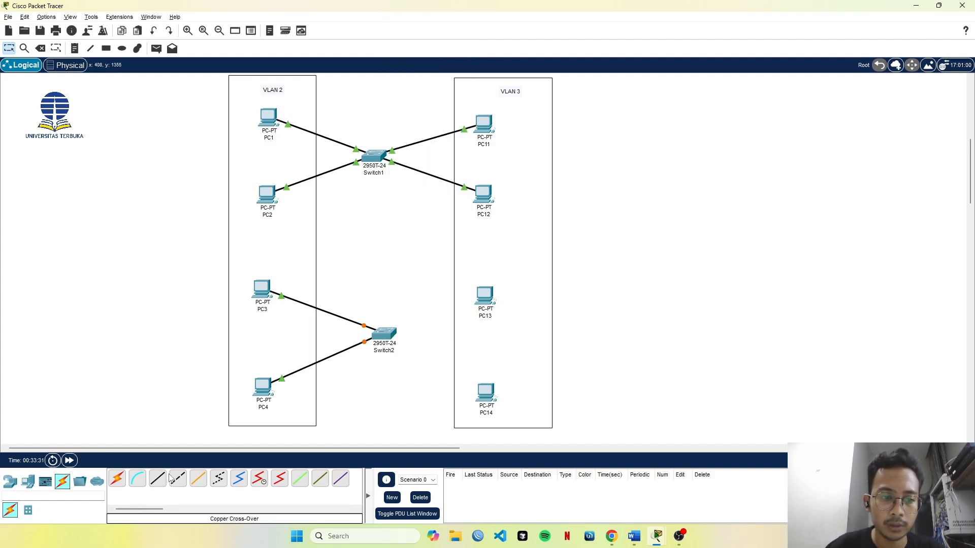
Connect PC13's FastEthernet0 port to FastEthernet0/13 on Switch2 with a copper straight-through cable.
{"action": "left_click", "coordinate": [491, 294]}
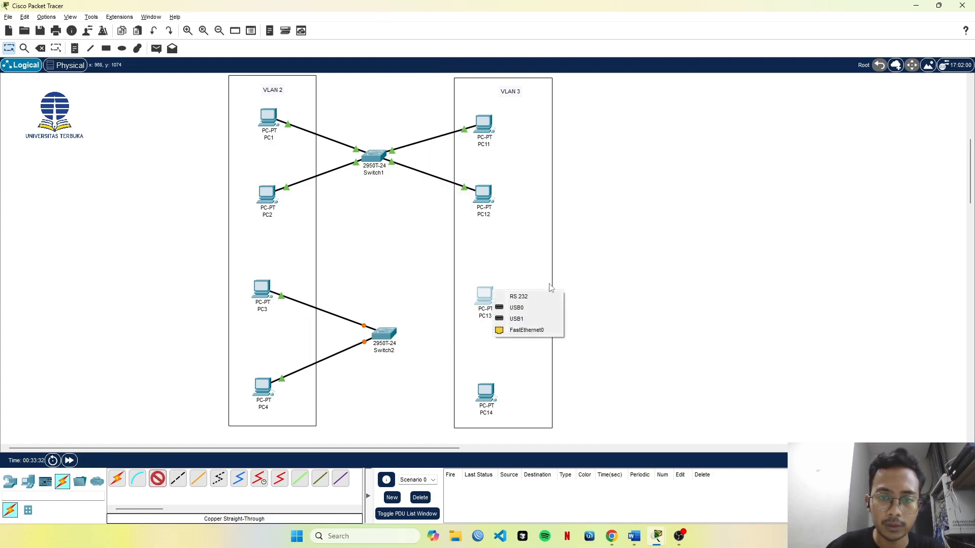
{"action": "left_click", "coordinate": [526, 330]}
{"action": "left_click", "coordinate": [389, 335]}
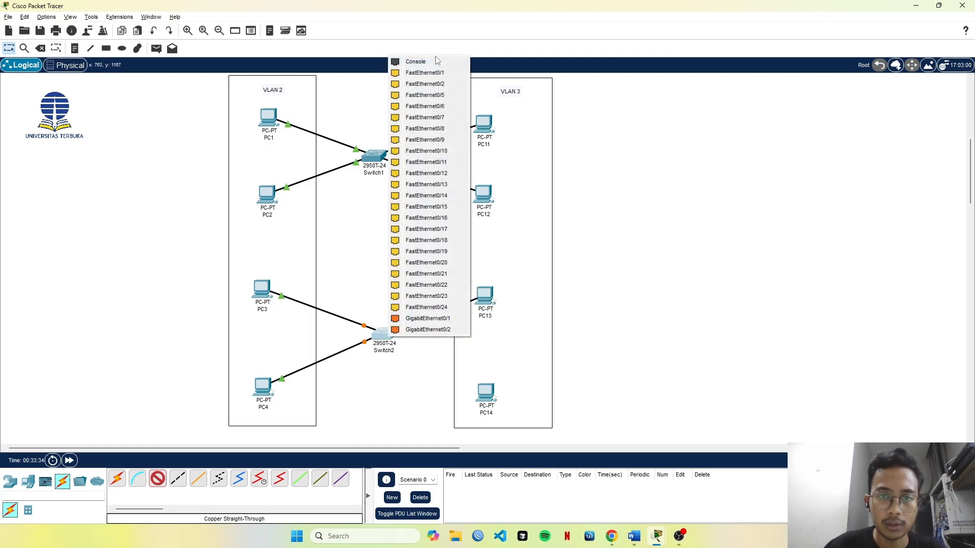
{"action": "left_click", "coordinate": [447, 185]}
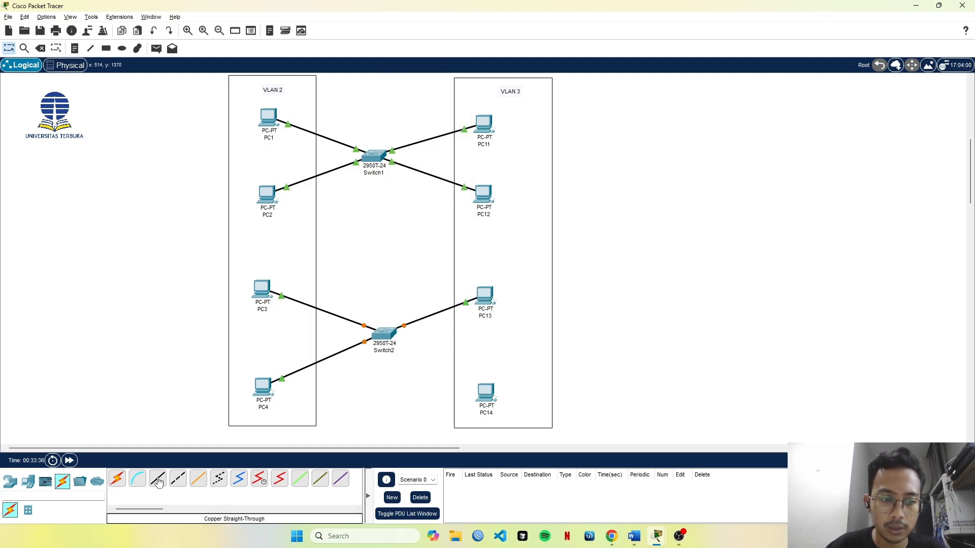
Connect FastEthernet0/14 on Switch2 to PC14's FastEthernet0 port with a copper straight-through cable.
{"action": "left_click", "coordinate": [386, 334]}
{"action": "left_click", "coordinate": [449, 188]}
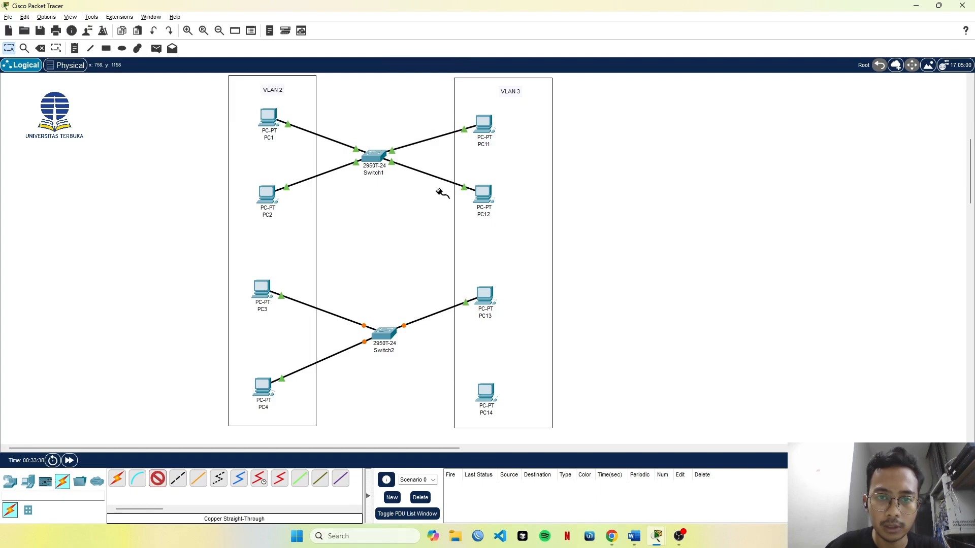
{"action": "left_click", "coordinate": [486, 405]}
{"action": "left_click", "coordinate": [518, 424]}
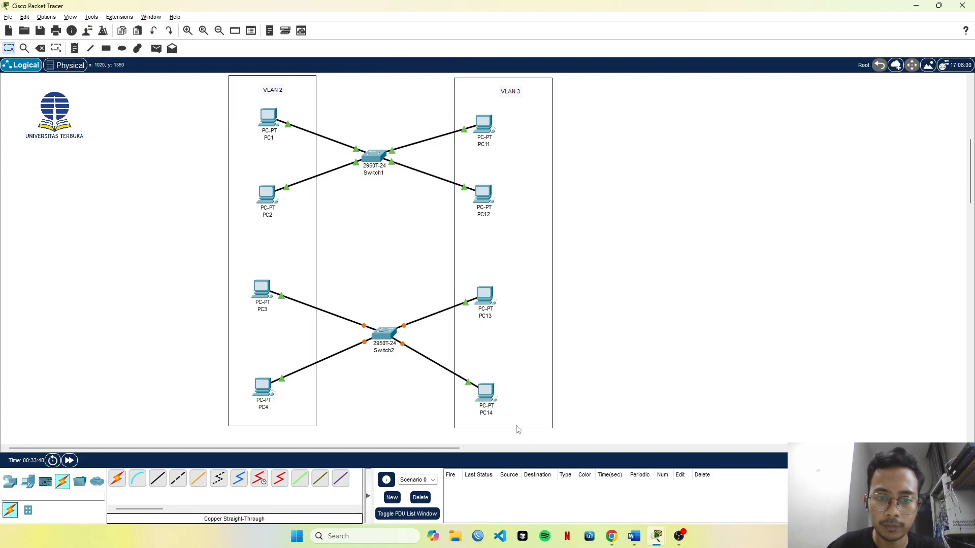
Link GigabitEthernet0/1 on Switch1 to GigabitEthernet0/1 on Switch2 with a copper cross-over cable.
{"action": "left_click", "coordinate": [158, 480]}
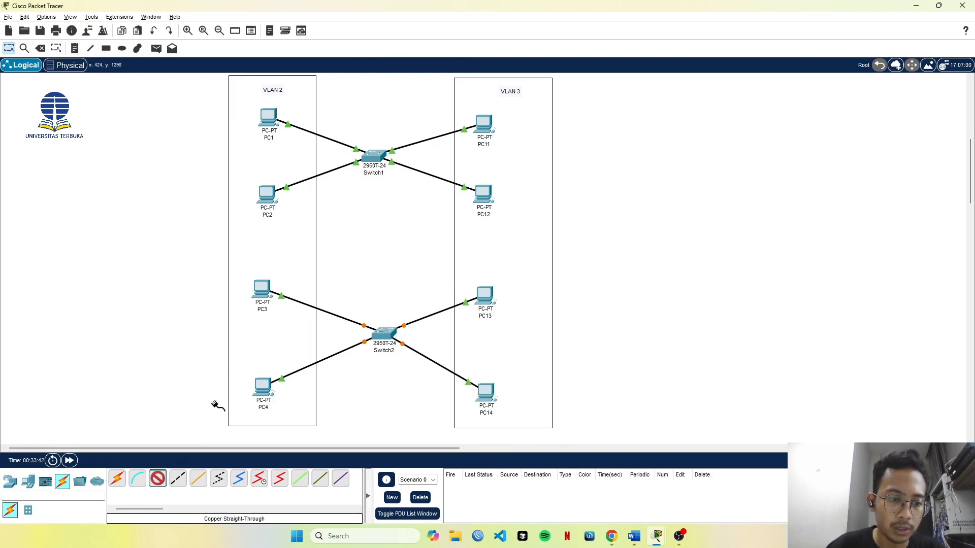
{"action": "left_click", "coordinate": [177, 479]}
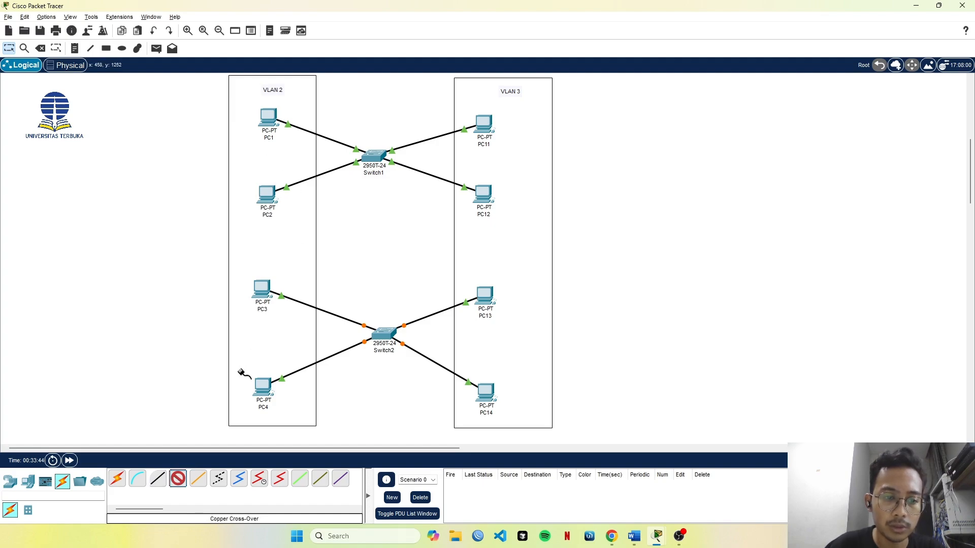
{"action": "left_click", "coordinate": [374, 153]}
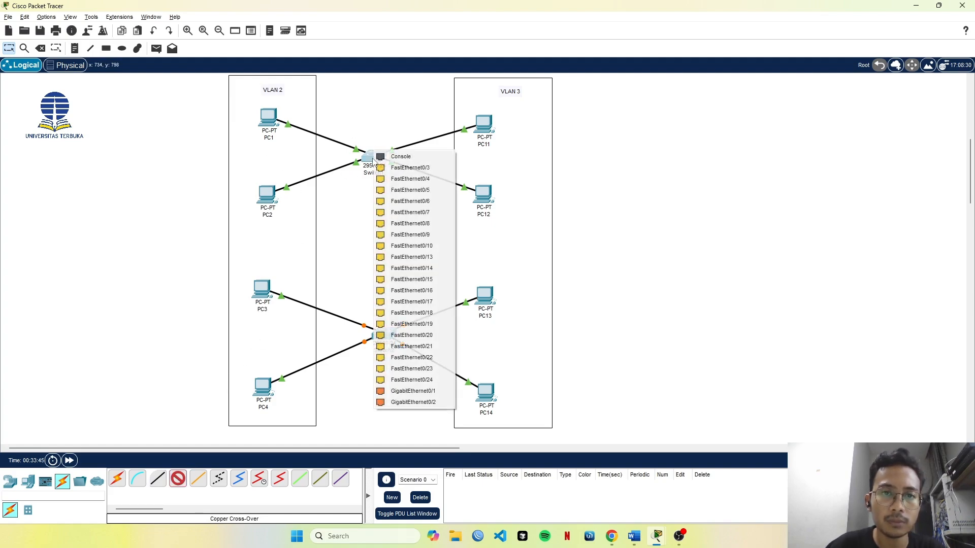
{"action": "left_click", "coordinate": [415, 391]}
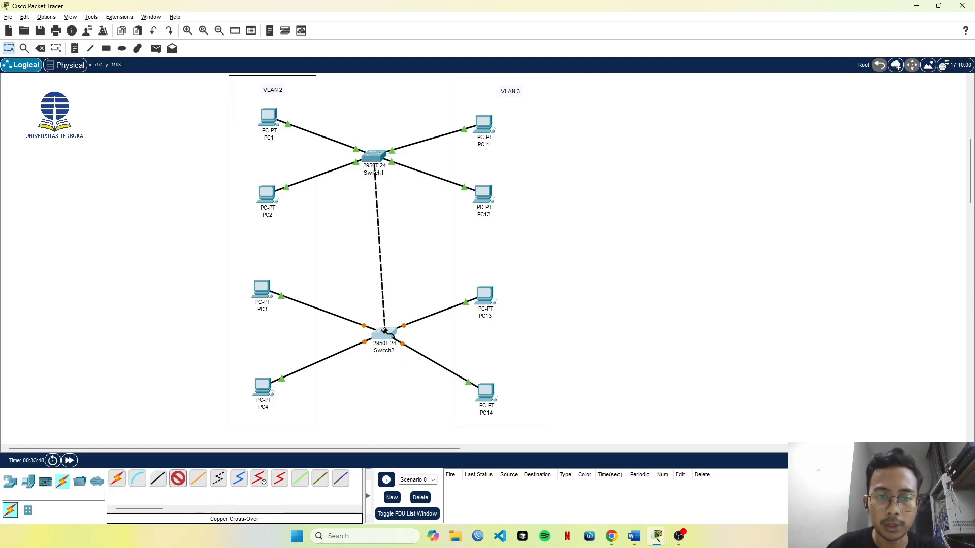
{"action": "left_click", "coordinate": [383, 334]}
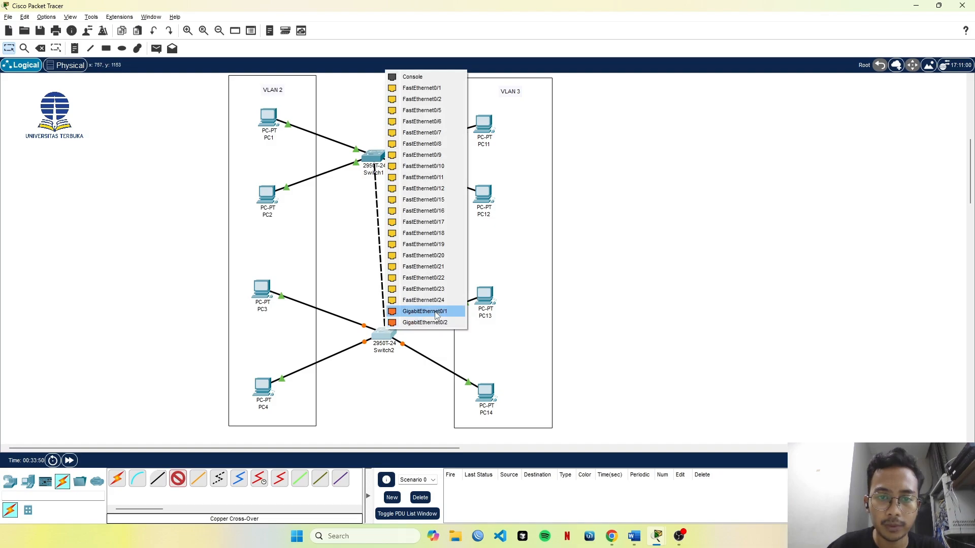
{"action": "left_click", "coordinate": [436, 313]}
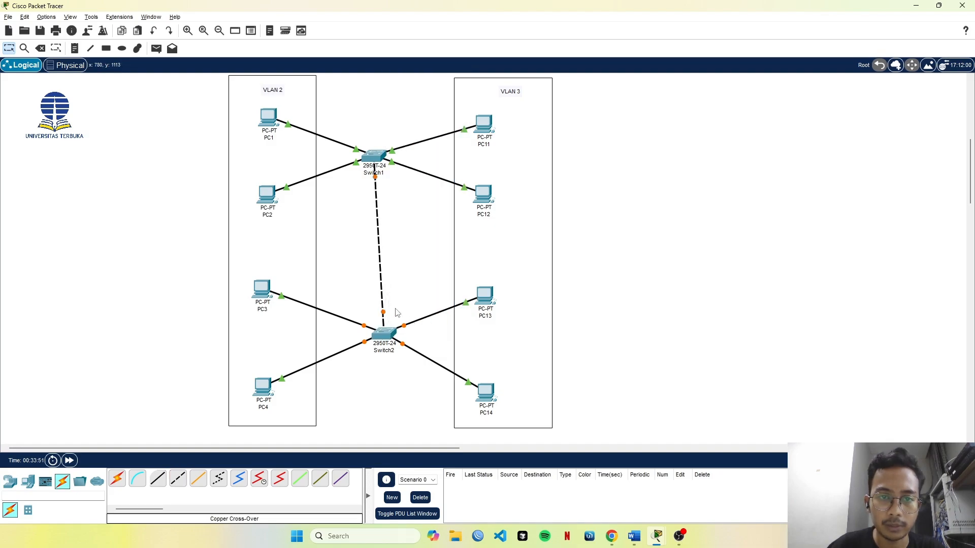
Move Switch2 slightly so that it sits directly below Switch1.
{"action": "left_click", "coordinate": [379, 337]}
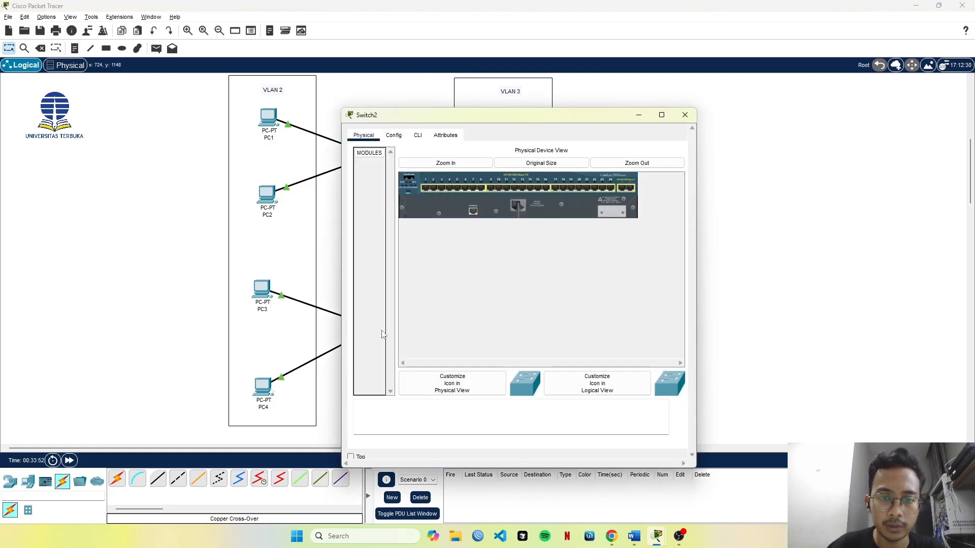
{"action": "left_click", "coordinate": [685, 115]}
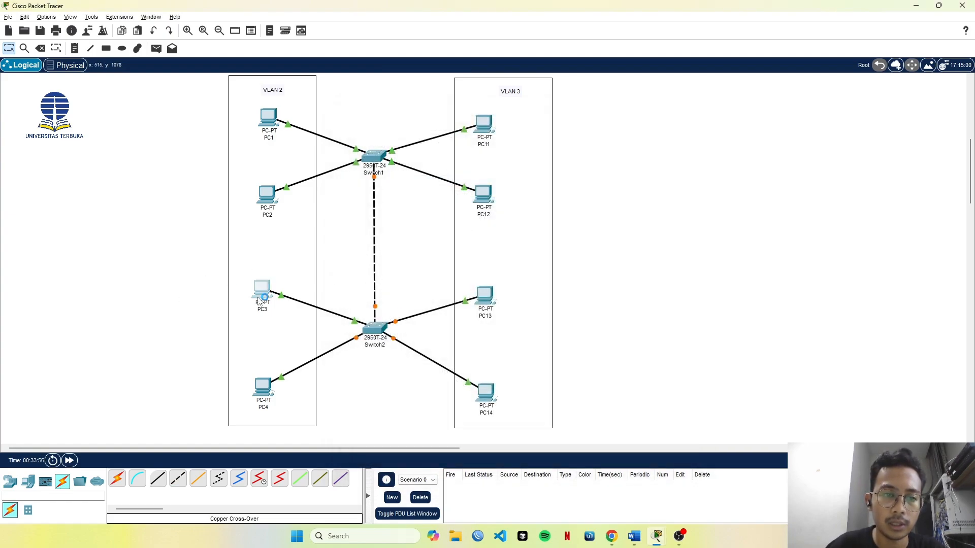
View PC3's global configuration settings and close its window.
{"action": "left_click", "coordinate": [394, 135]}
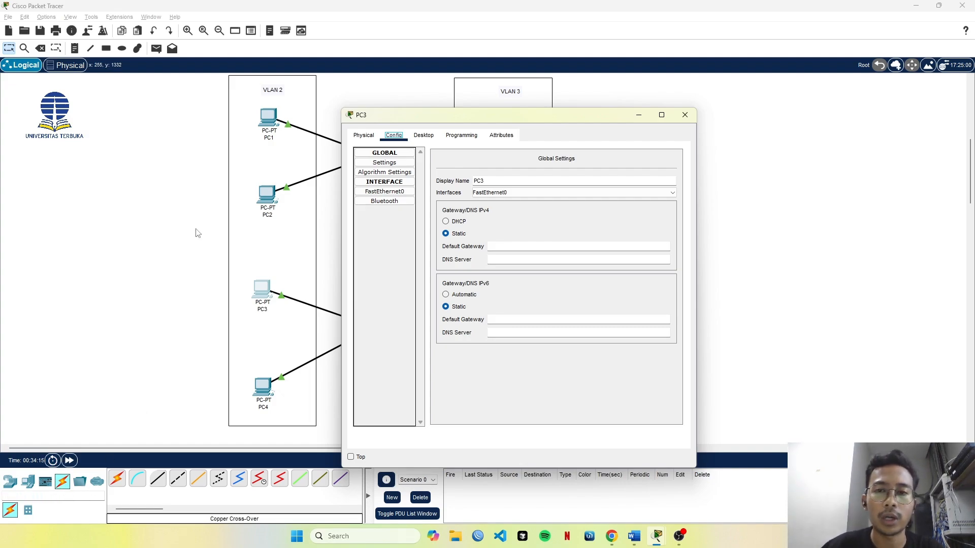
{"action": "left_click", "coordinate": [685, 116]}
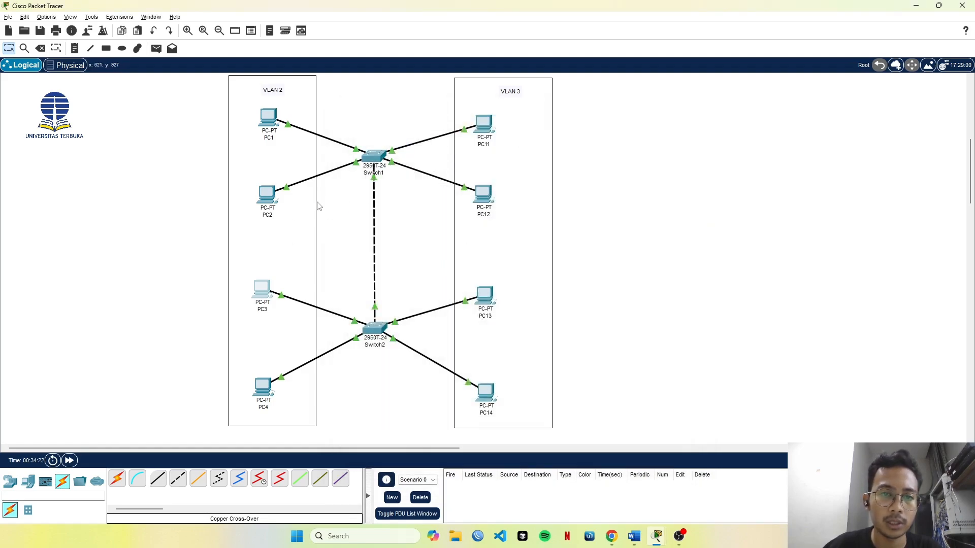
Set PC1's static IPv4 address to 192.168.2.1 and close its window.
{"action": "left_click", "coordinate": [268, 118]}
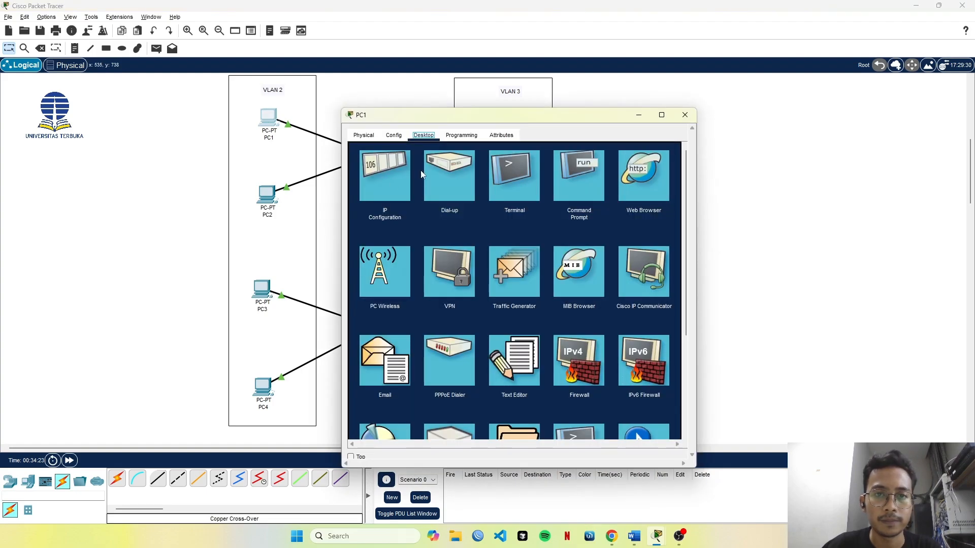
{"action": "left_click", "coordinate": [412, 226]}
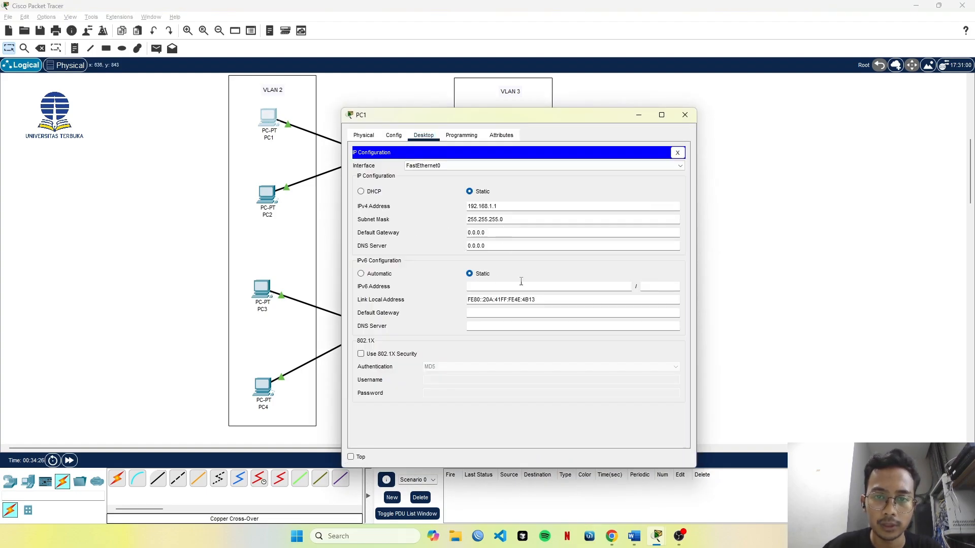
{"action": "double_click", "coordinate": [513, 202]}
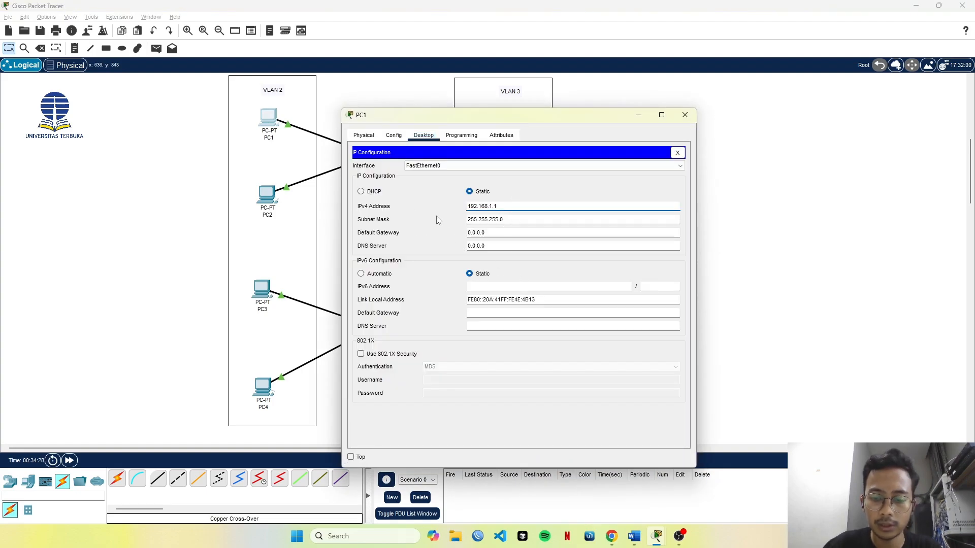
{"action": "type", "text": "192"}
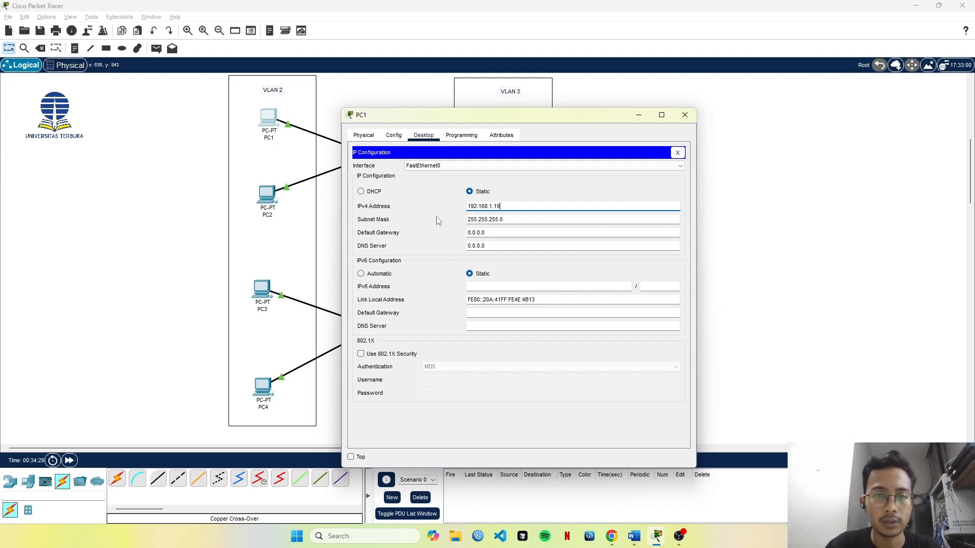
{"action": "key", "text": "BackSpace"}
{"action": "key", "text": "BackSpace"}
{"action": "key", "text": "BackSpace"}
{"action": "key", "text": "BackSpace"}
{"action": "key", "text": "BackSpace"}
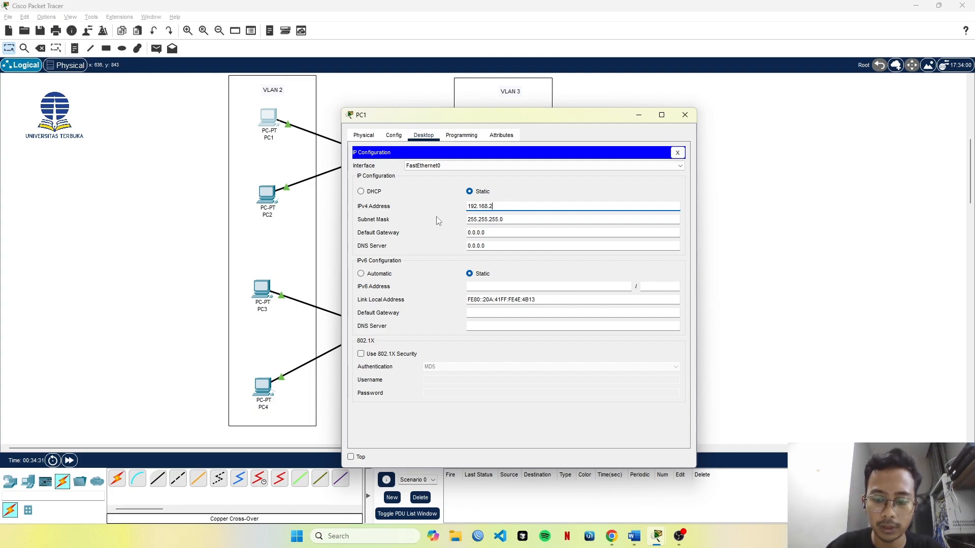
{"action": "type", "text": "2.1"}
{"action": "key", "text": "ctrl+a"}
{"action": "key", "text": "ctrl+c"}
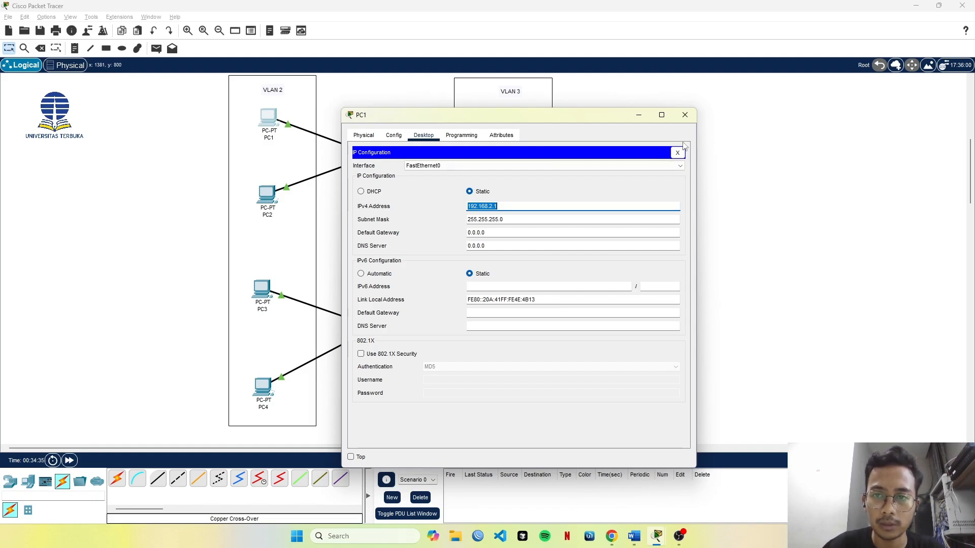
{"action": "left_click", "coordinate": [685, 114]}
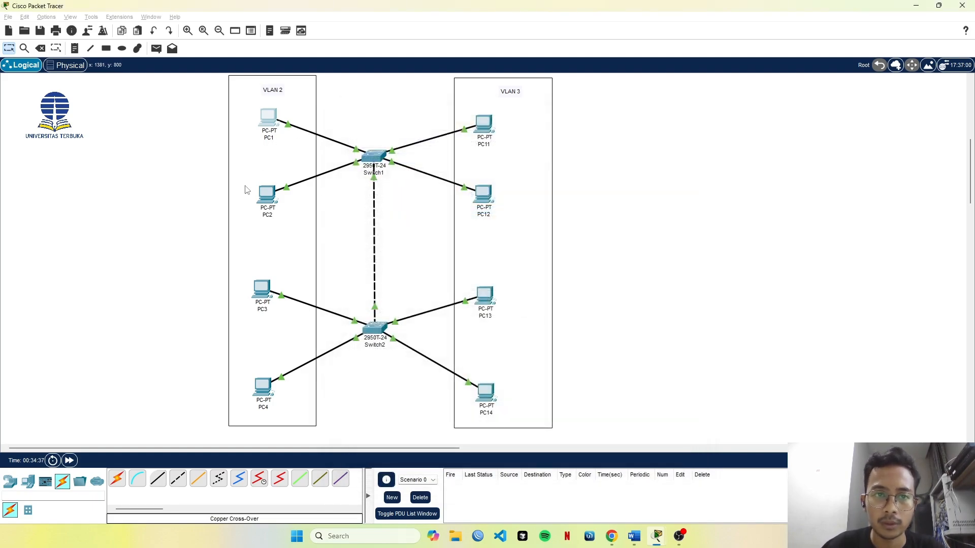
Set PC2's static IPv4 address to 192.168.2.2 and close its window.
{"action": "left_click", "coordinate": [264, 196]}
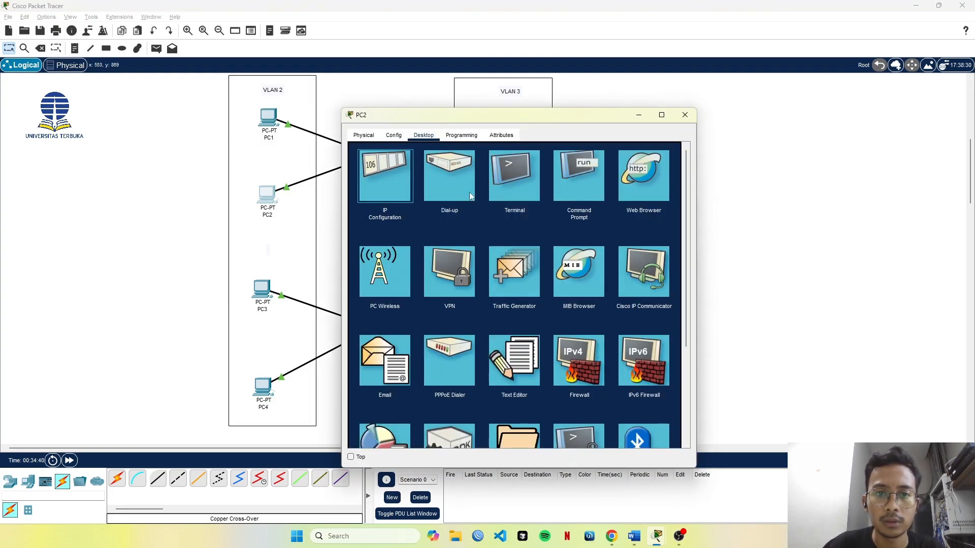
{"action": "left_click", "coordinate": [391, 175]}
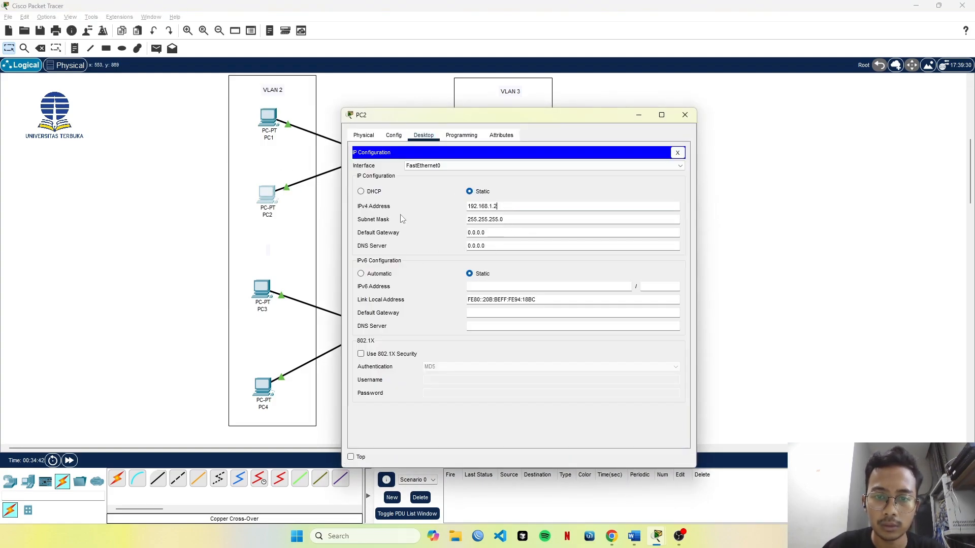
{"action": "type", "text": "192.168.2."}
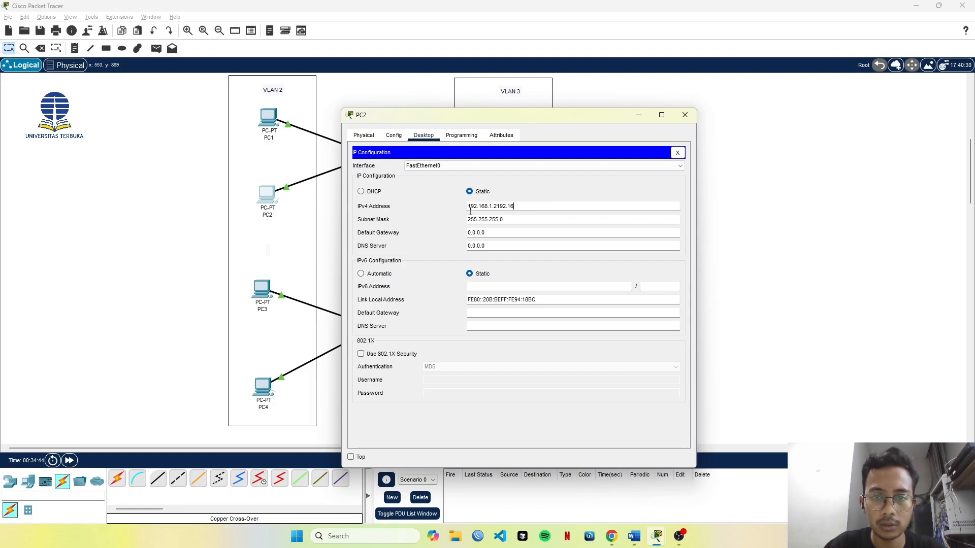
{"action": "key", "text": "BackSpace"}
{"action": "key", "text": "BackSpace"}
{"action": "key", "text": "BackSpace"}
{"action": "key", "text": "BackSpace"}
{"action": "key", "text": "BackSpace"}
{"action": "key", "text": "BackSpace"}
{"action": "key", "text": "BackSpace"}
{"action": "key", "text": "BackSpace"}
{"action": "key", "text": "BackSpace"}
{"action": "key", "text": "BackSpace"}
{"action": "key", "text": "BackSpace"}
{"action": "key", "text": "BackSpace"}
{"action": "key", "text": "BackSpace"}
{"action": "key", "text": "ctrl+v"}
{"action": "type", "text": "1"}
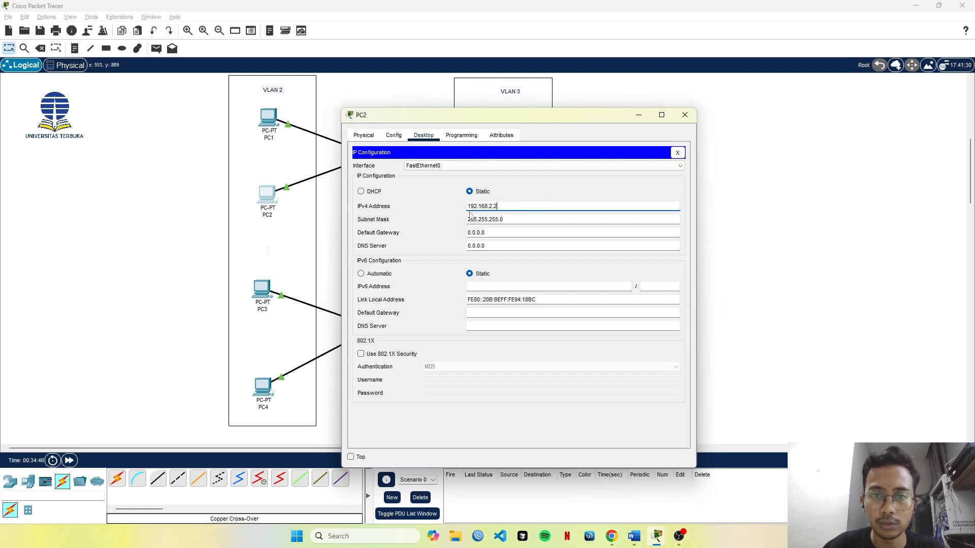
{"action": "left_click", "coordinate": [677, 122]}
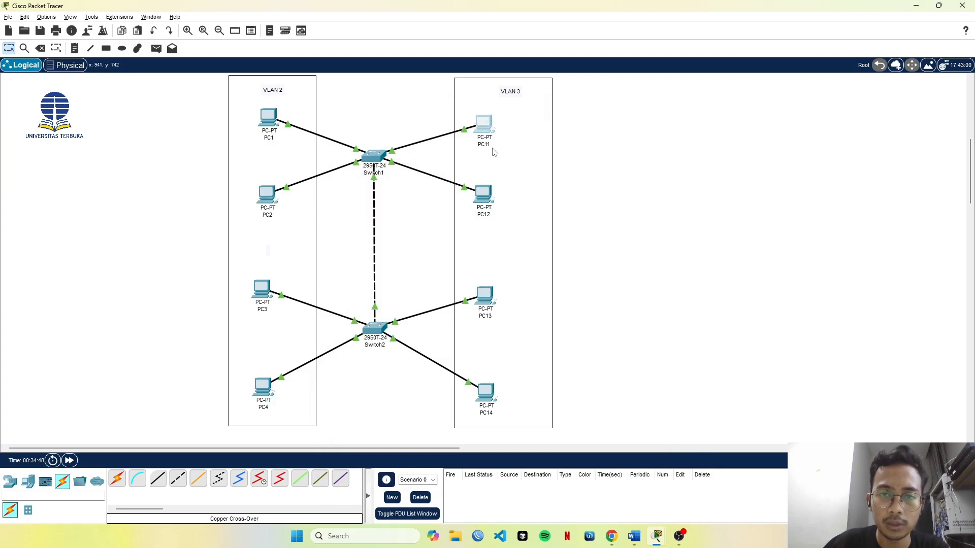
Set the IPv4 address of PC11's FastEthernet0 interface to 192.168.3.1 and close its window.
{"action": "left_click", "coordinate": [485, 134]}
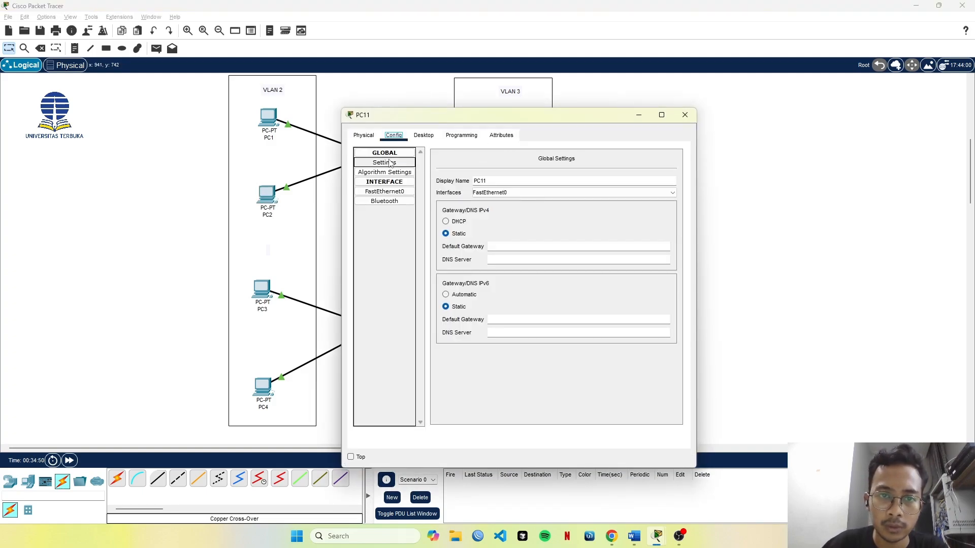
{"action": "left_click", "coordinate": [399, 192]}
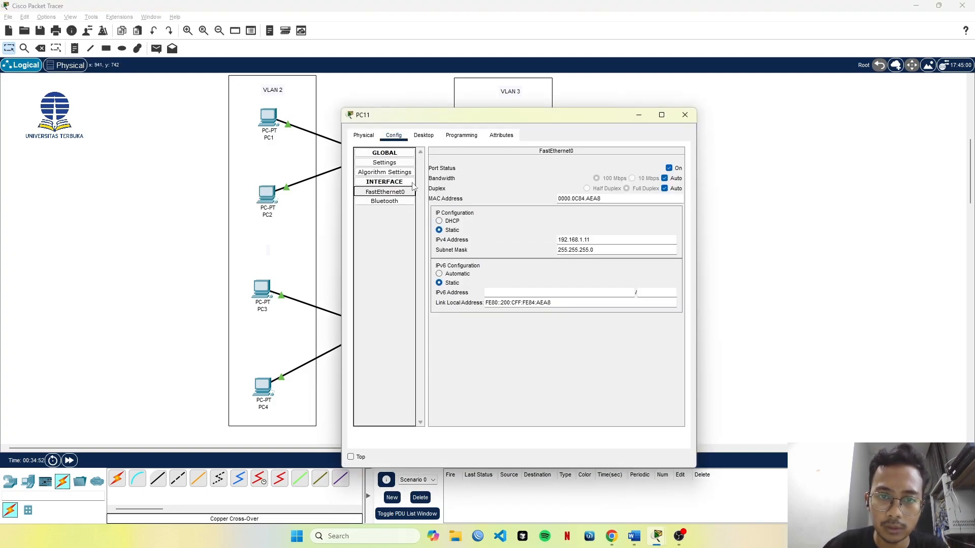
{"action": "double_click", "coordinate": [573, 241]}
{"action": "type", "text": "192.168.2.1"}
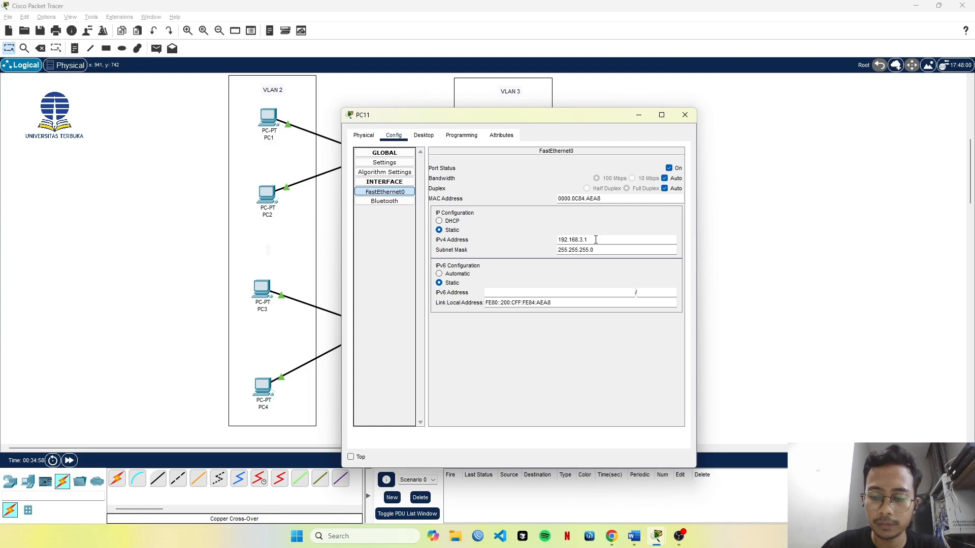
{"action": "left_click", "coordinate": [685, 115]}
Change the IPv4 address of PC12's FastEthernet0 interface to 192.168.3.2 and close its window.
{"action": "left_click", "coordinate": [483, 194]}
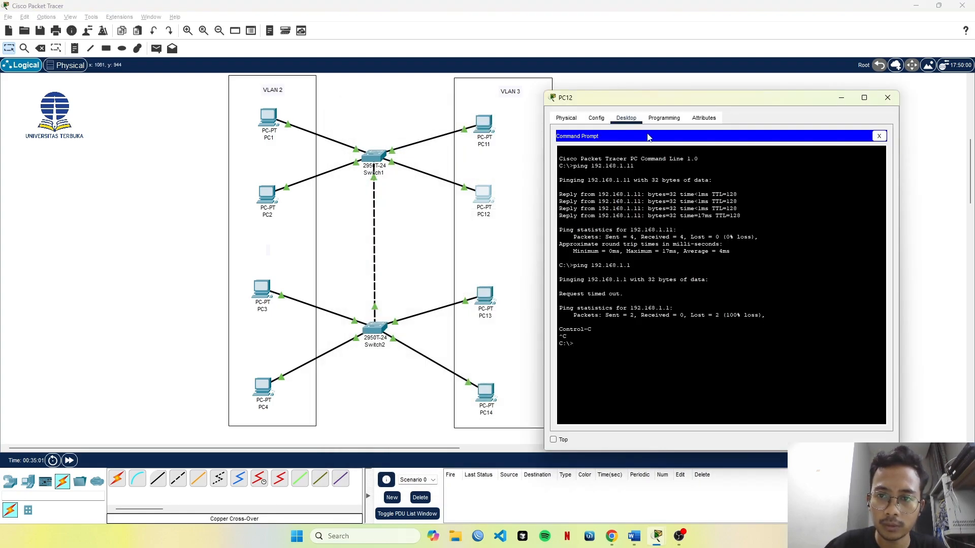
{"action": "left_click", "coordinate": [596, 119]}
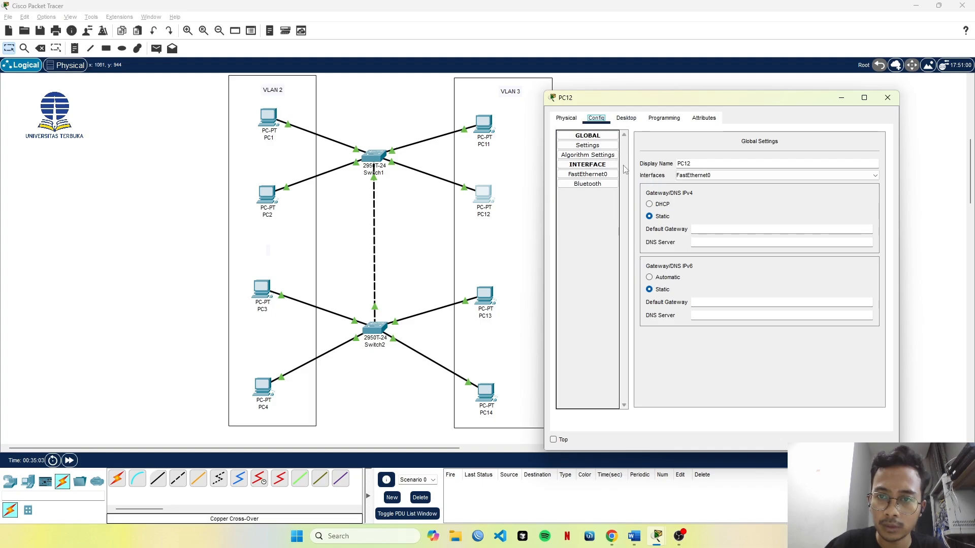
{"action": "left_click", "coordinate": [594, 175]}
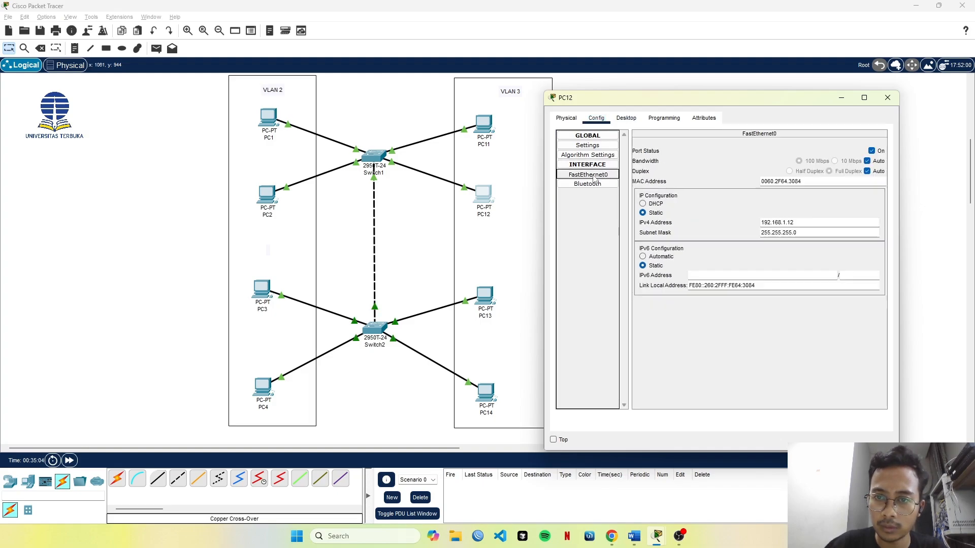
{"action": "left_click", "coordinate": [817, 222]}
{"action": "key", "text": "BackSpace"}
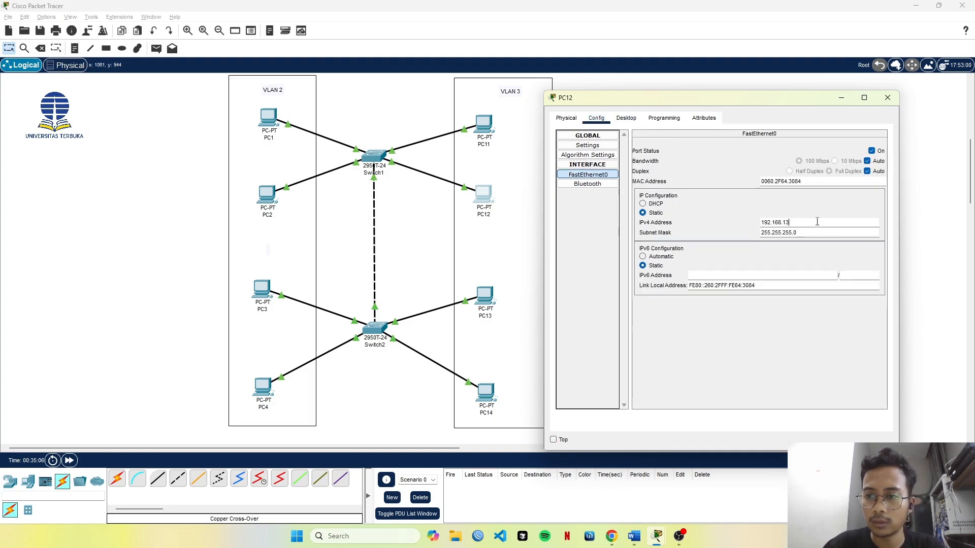
{"action": "type", "text": ".2"}
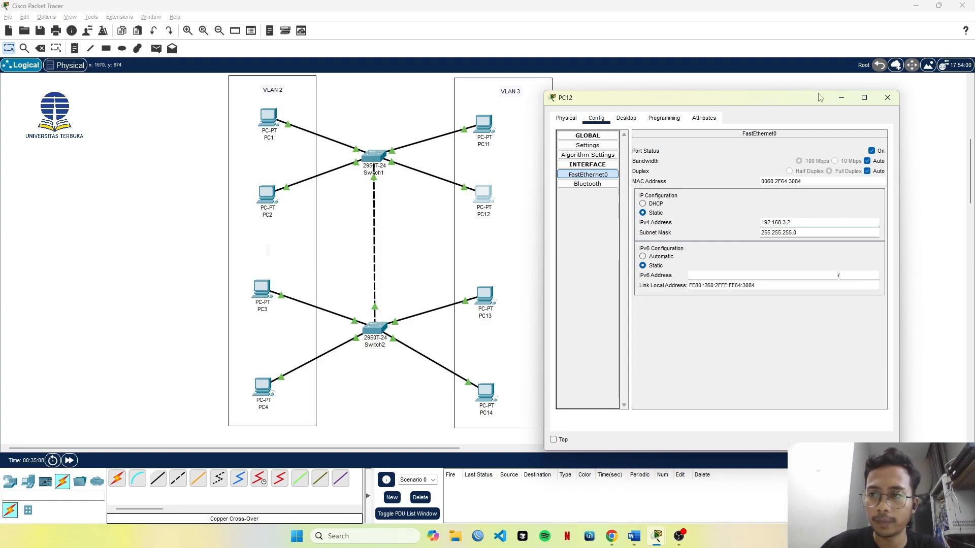
{"action": "left_click", "coordinate": [888, 97]}
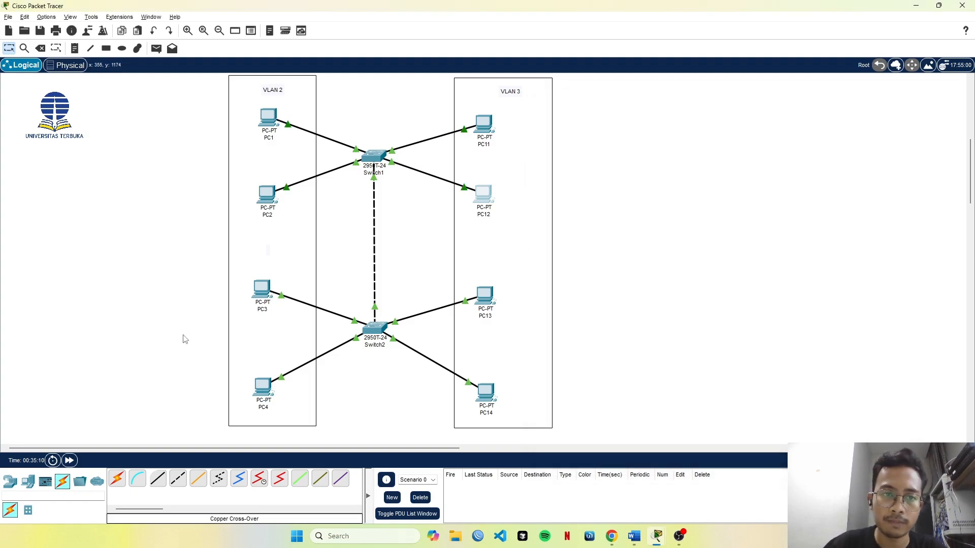
Give PC3's FastEthernet0 interface the IPv4 address 192.168.2.3 with subnet mask 255.255.255.0 and close its window.
{"action": "left_click", "coordinate": [262, 290]}
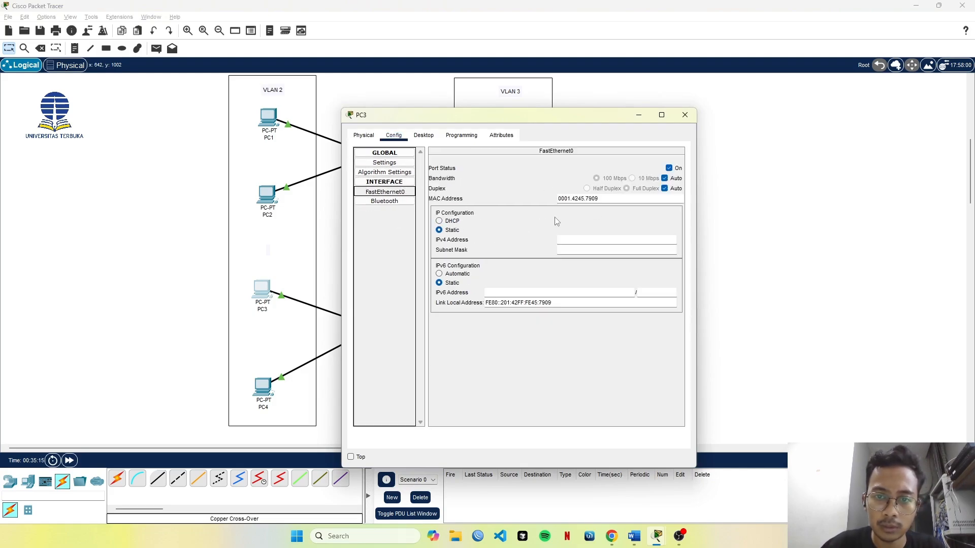
{"action": "type", "text": "192.168.2.1"}
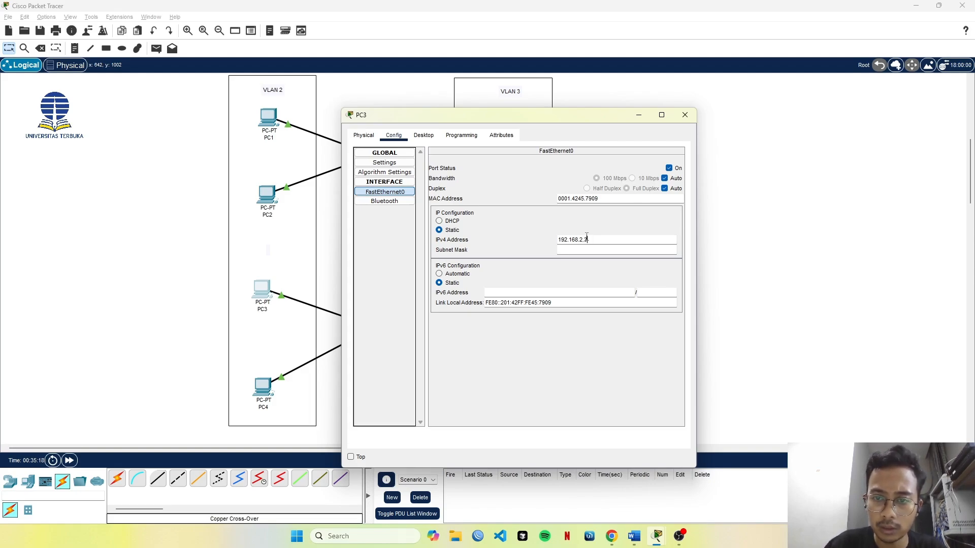
{"action": "key", "text": "Tab"}
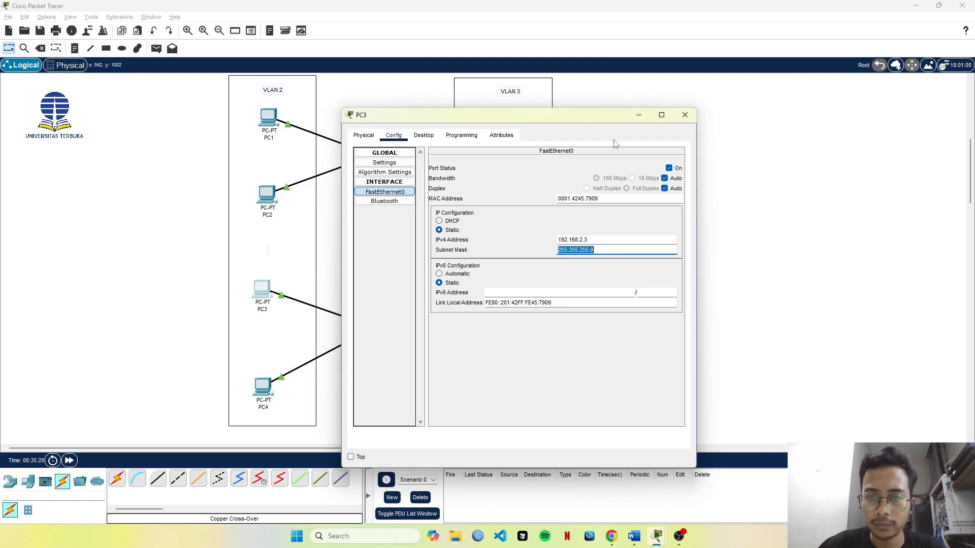
{"action": "left_click", "coordinate": [684, 114]}
Give PC4's FastEthernet0 interface the IPv4 address 192.168.2.4 with subnet mask 255.255.255.0 and close its window.
{"action": "left_click", "coordinate": [258, 387]}
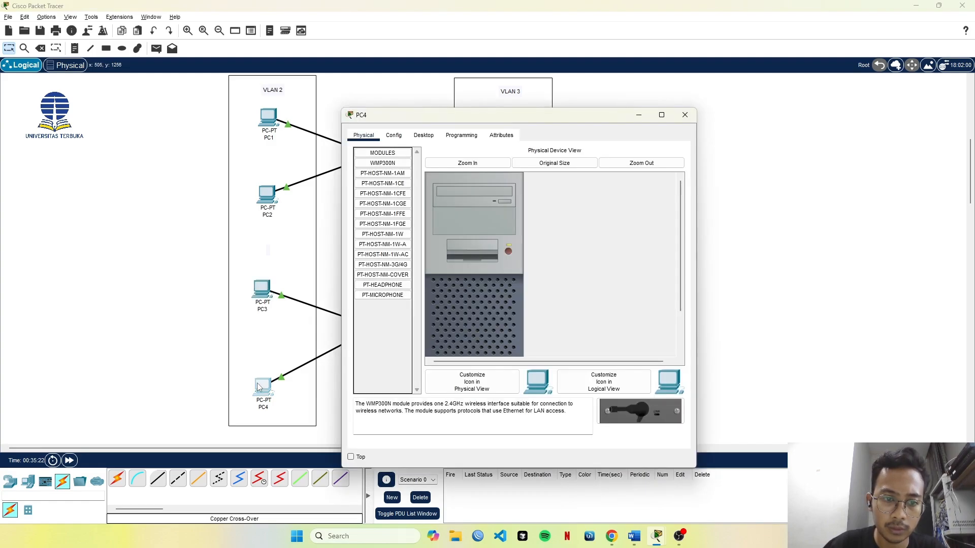
{"action": "left_click", "coordinate": [399, 135]}
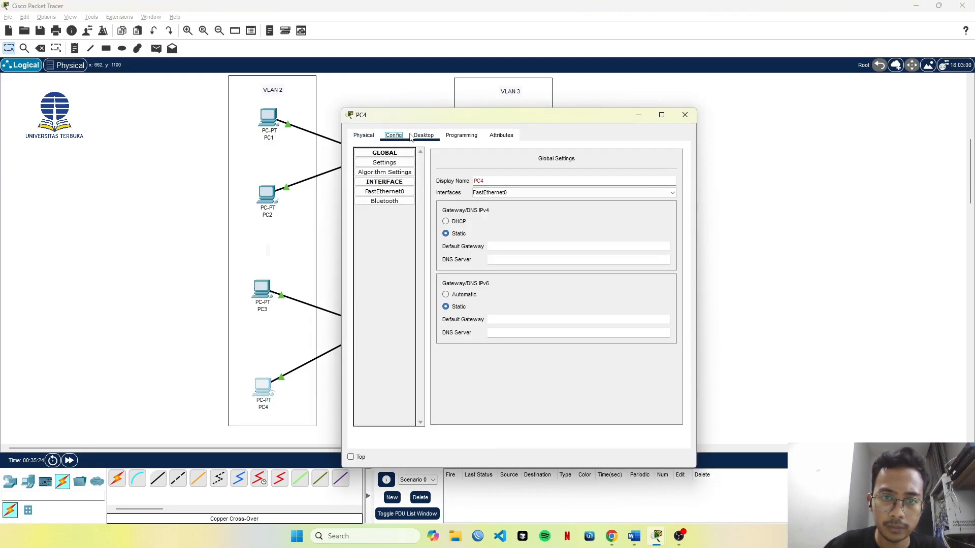
{"action": "left_click", "coordinate": [385, 192]}
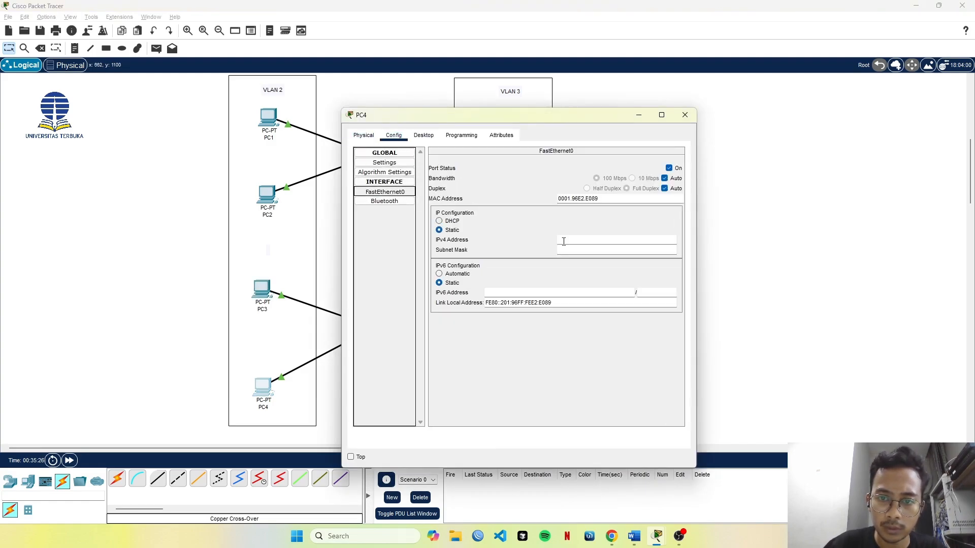
{"action": "left_click", "coordinate": [575, 240]}
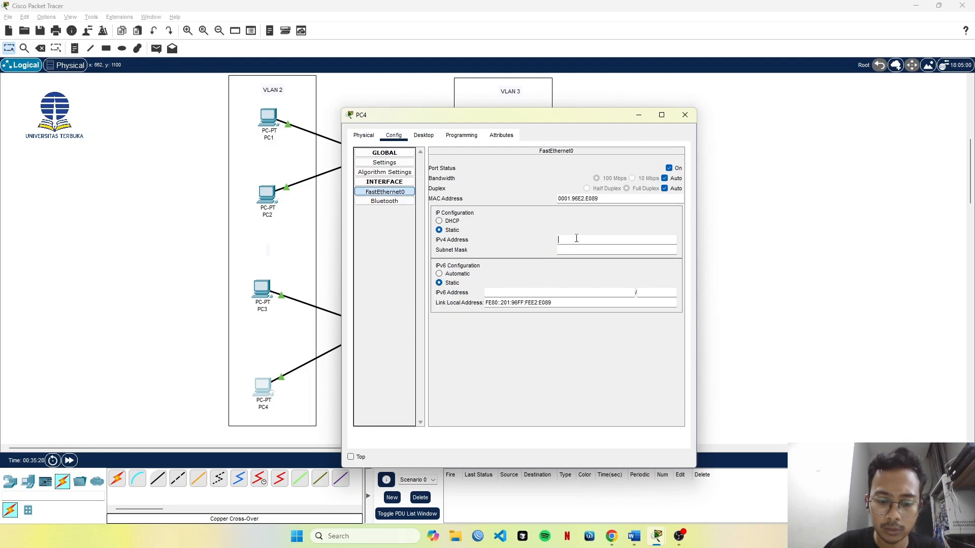
{"action": "type", "text": "192.168.2.1"}
{"action": "key", "text": "Tab"}
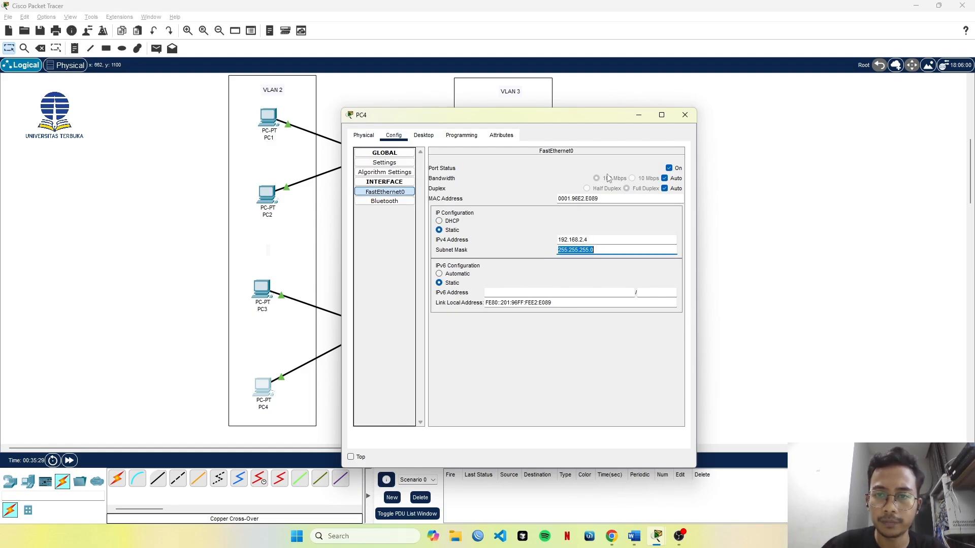
{"action": "left_click", "coordinate": [685, 114]}
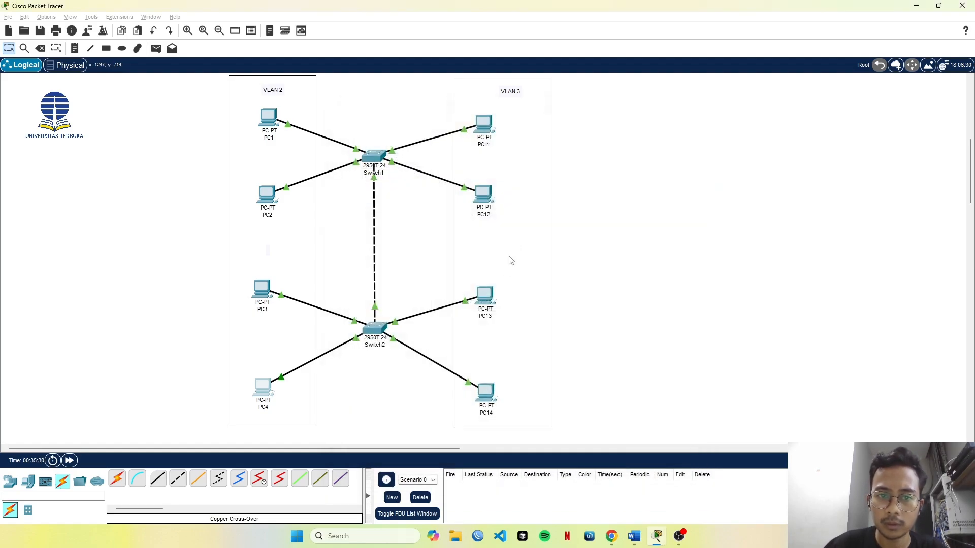
Give PC13's FastEthernet0 interface the IPv4 address 192.168.3.3 with subnet mask 255.255.255.0 and close its window.
{"action": "left_click", "coordinate": [483, 297]}
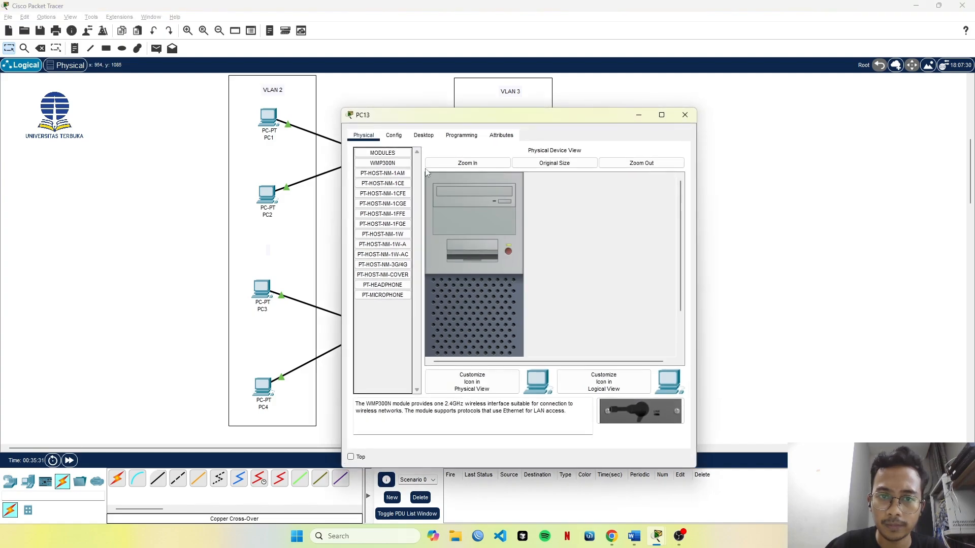
{"action": "left_click", "coordinate": [399, 139]}
{"action": "left_click", "coordinate": [403, 192]}
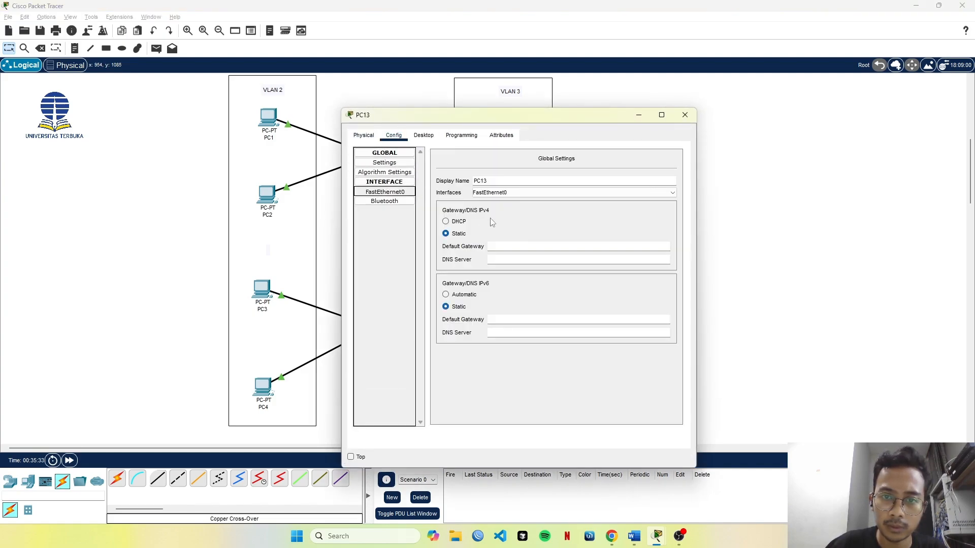
{"action": "left_click", "coordinate": [563, 238]}
{"action": "type", "text": "192.168.2.1"}
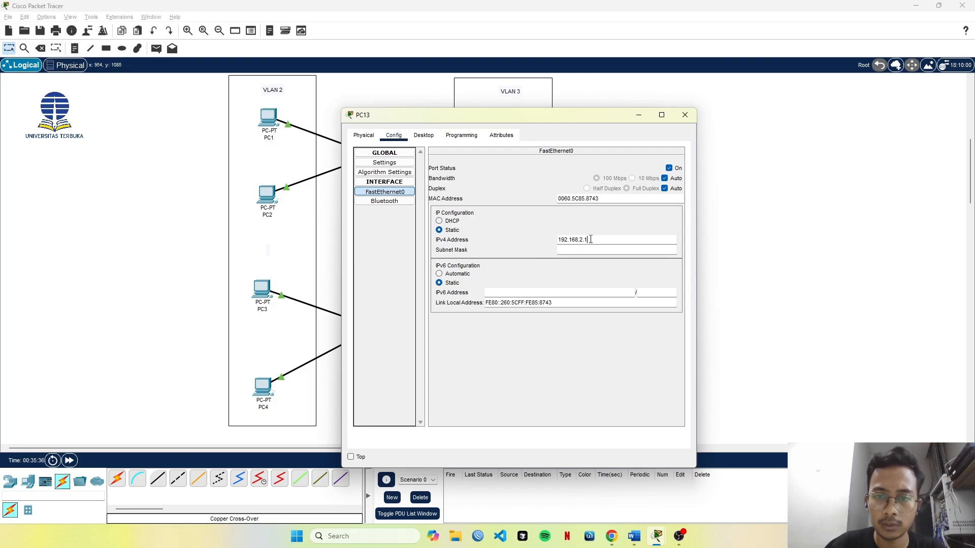
{"action": "type", "text": "3"}
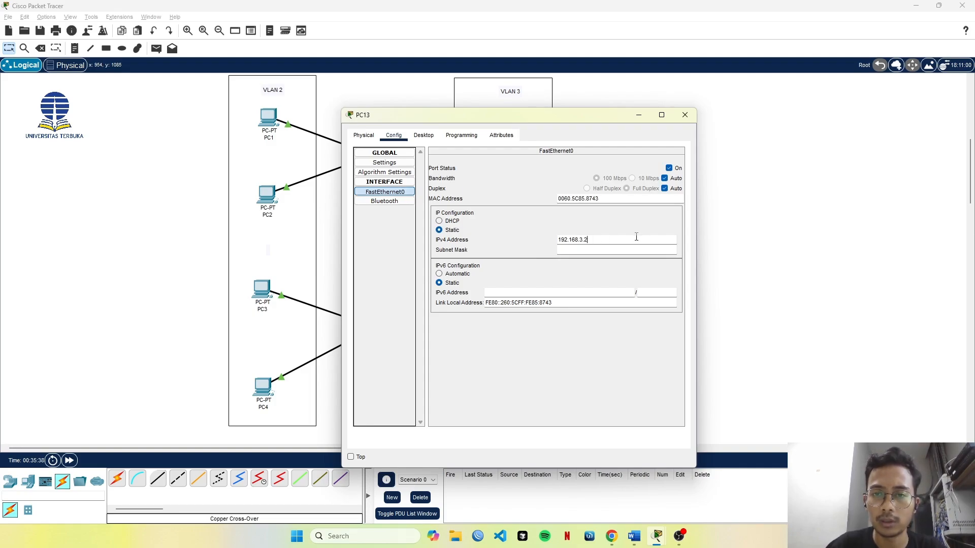
{"action": "key", "text": "Tab"}
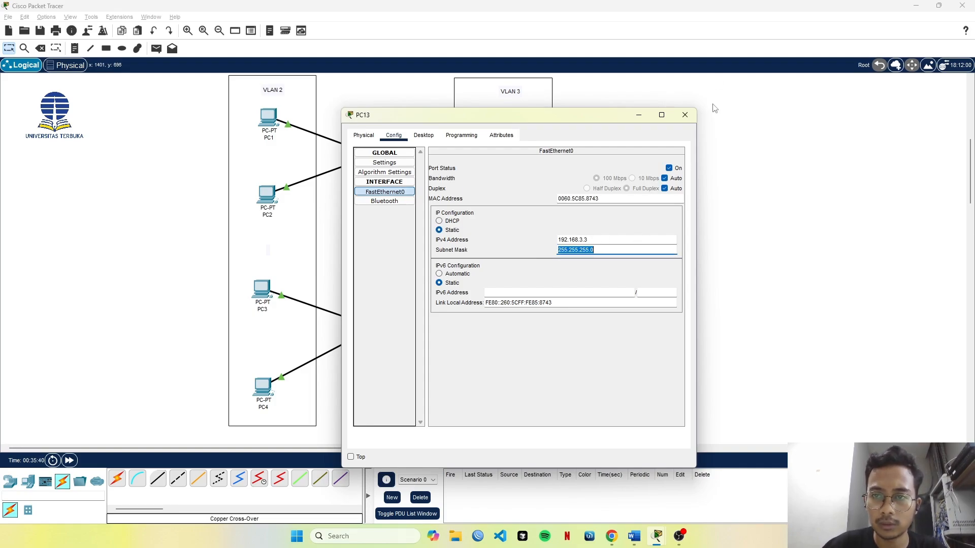
{"action": "left_click", "coordinate": [685, 116]}
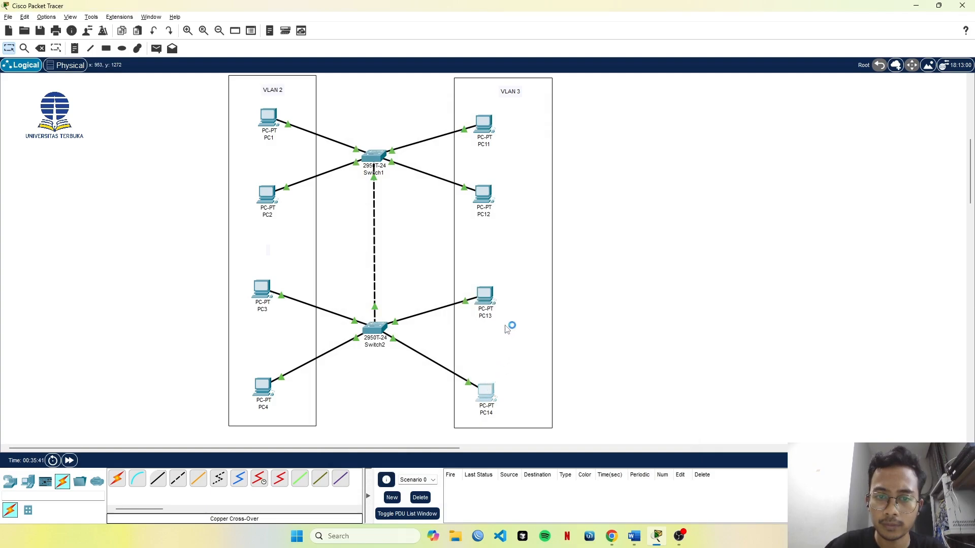
Assign PC14 the static IPv4 address 192.168.3.4 with subnet mask 255.255.255.0.
{"action": "left_click", "coordinate": [486, 394]}
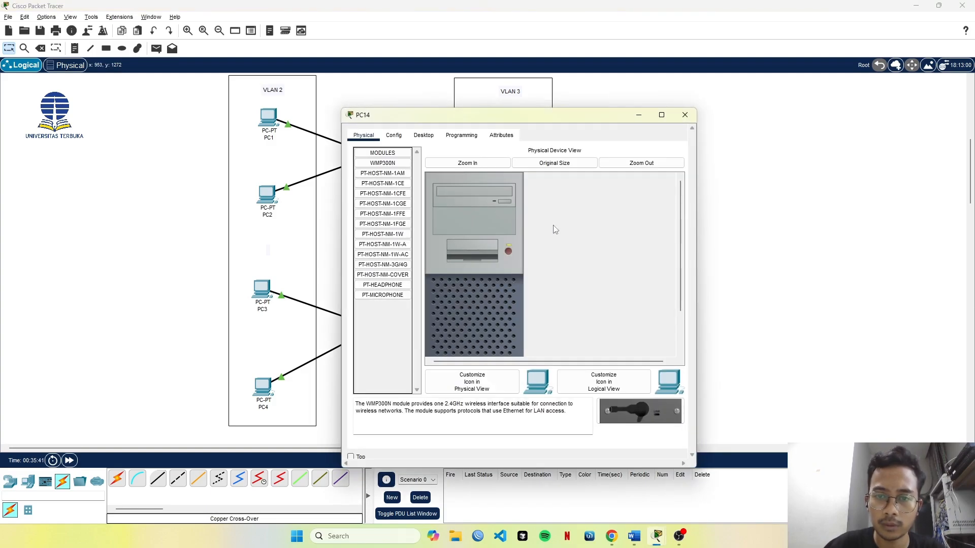
{"action": "left_click", "coordinate": [424, 135]}
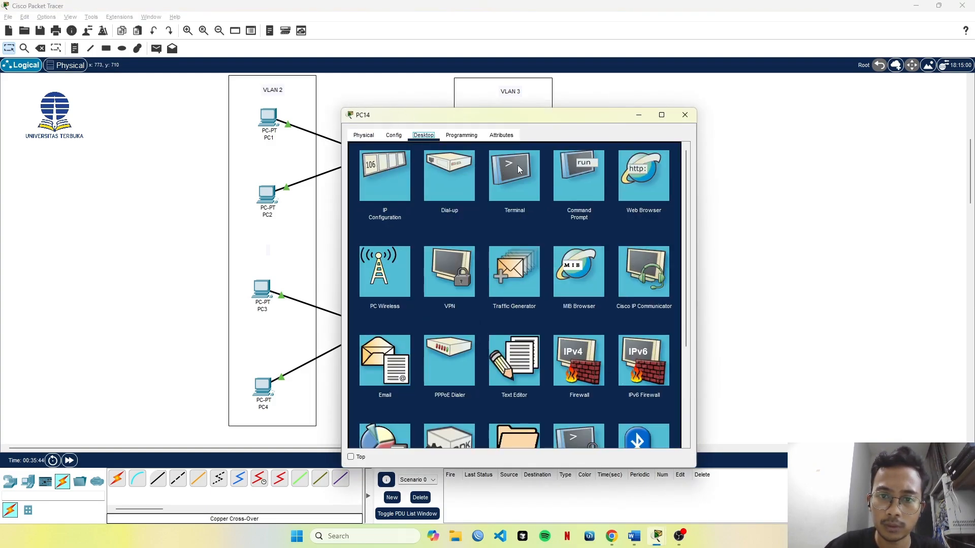
{"action": "left_click", "coordinate": [385, 175]}
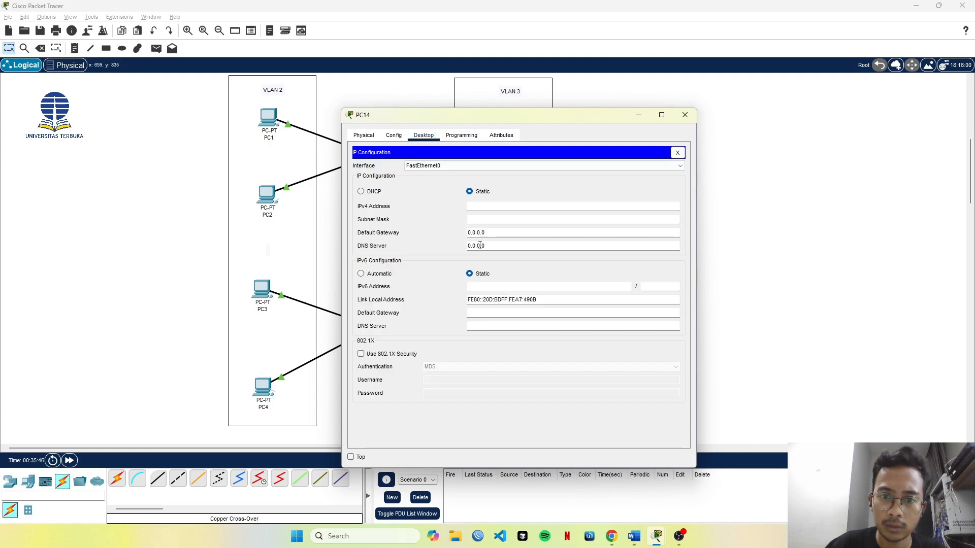
{"action": "left_click_drag", "start_coordinate": [501, 234], "coordinate": [450, 235]}
{"action": "left_click", "coordinate": [482, 207]}
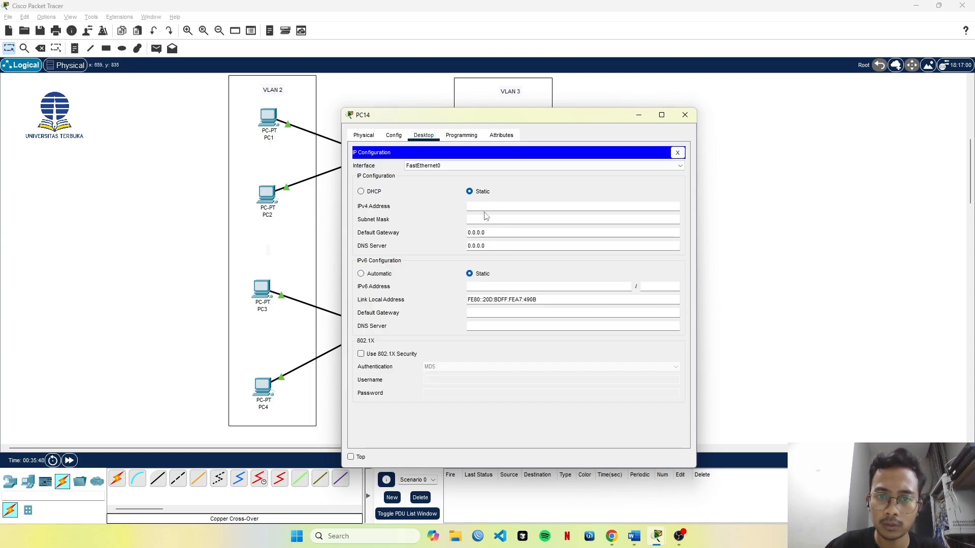
{"action": "type", "text": "192.168.2.1"}
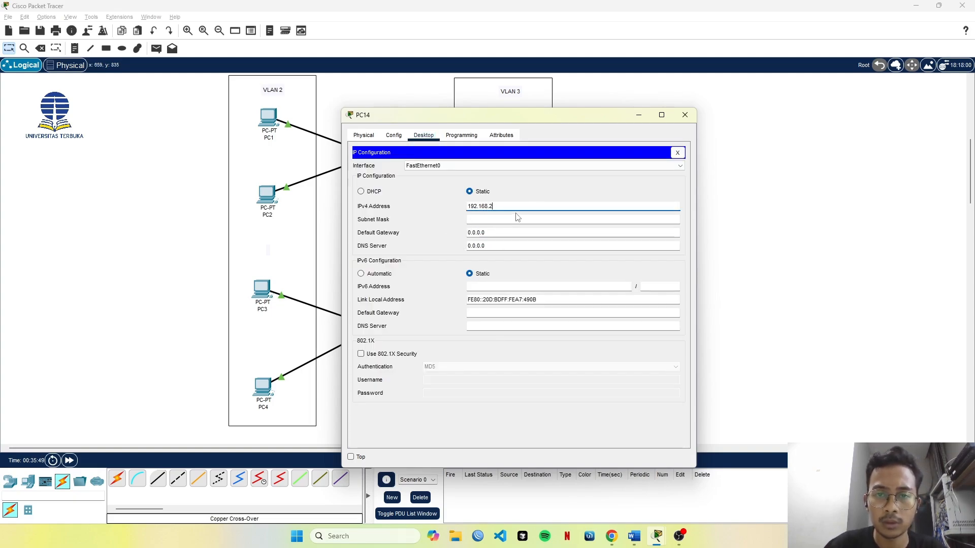
{"action": "key", "text": "BackSpace"}
{"action": "type", "text": "3.4"}
{"action": "left_click", "coordinate": [517, 219]}
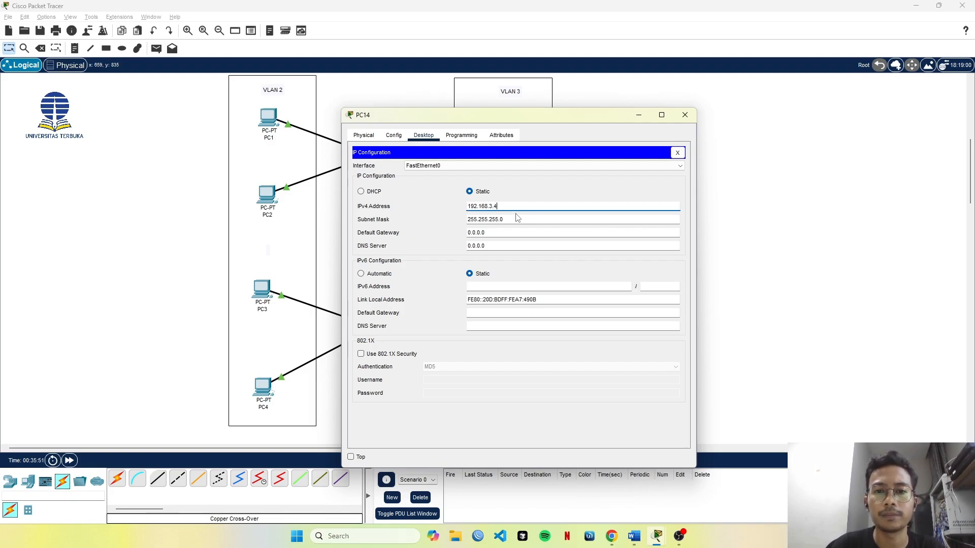
Close PC14's window and check PC2's IP configuration, then close that window too.
{"action": "left_click", "coordinate": [684, 115]}
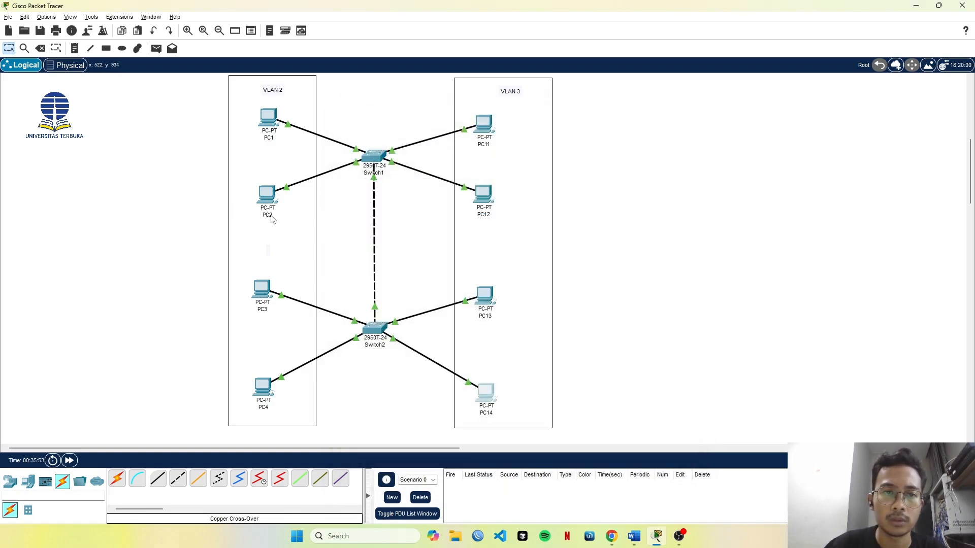
{"action": "left_click", "coordinate": [266, 194]}
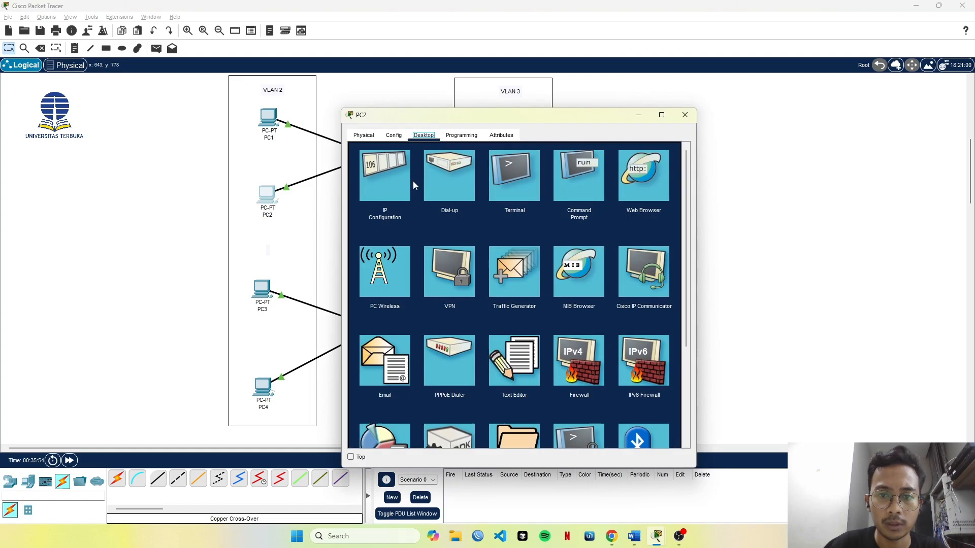
{"action": "left_click", "coordinate": [385, 176]}
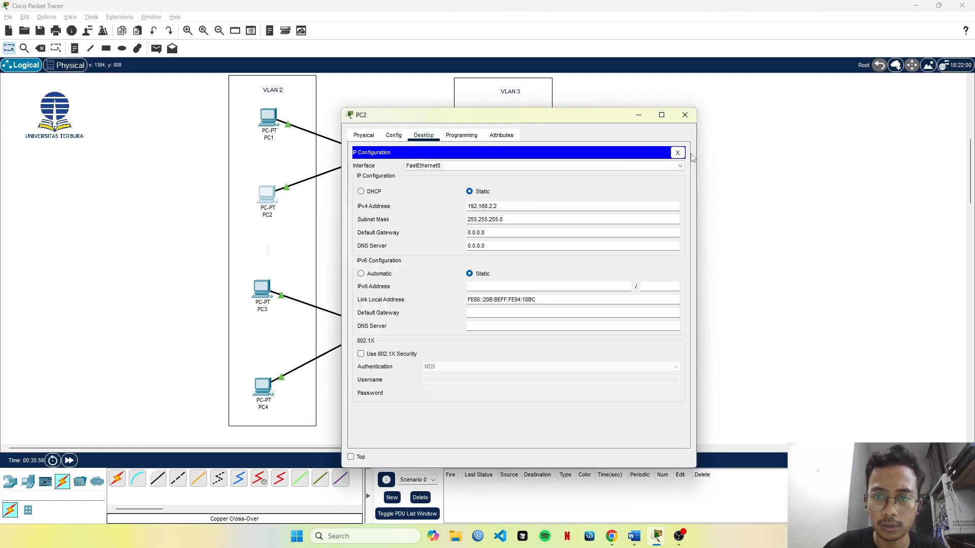
{"action": "left_click", "coordinate": [684, 115]}
{"action": "left_click", "coordinate": [283, 115]}
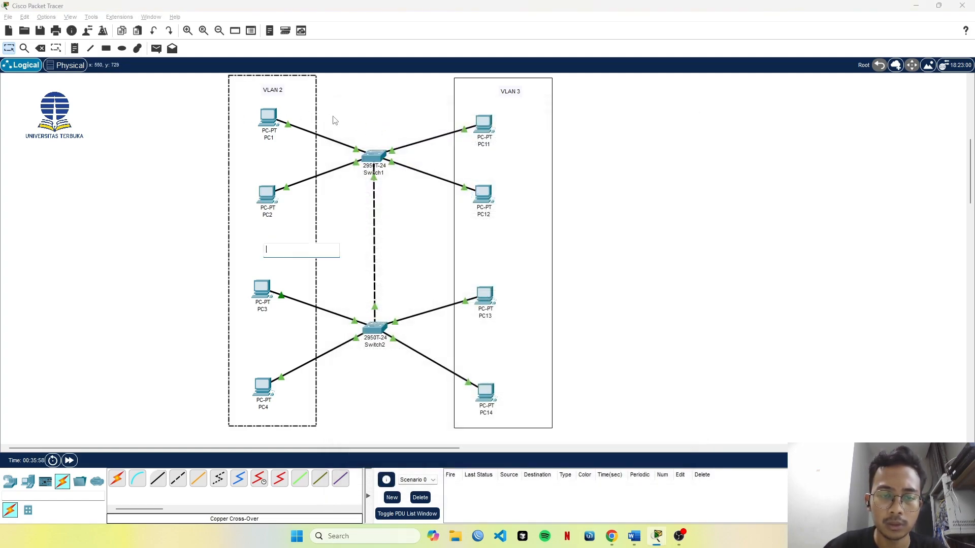
{"action": "left_click", "coordinate": [387, 113]}
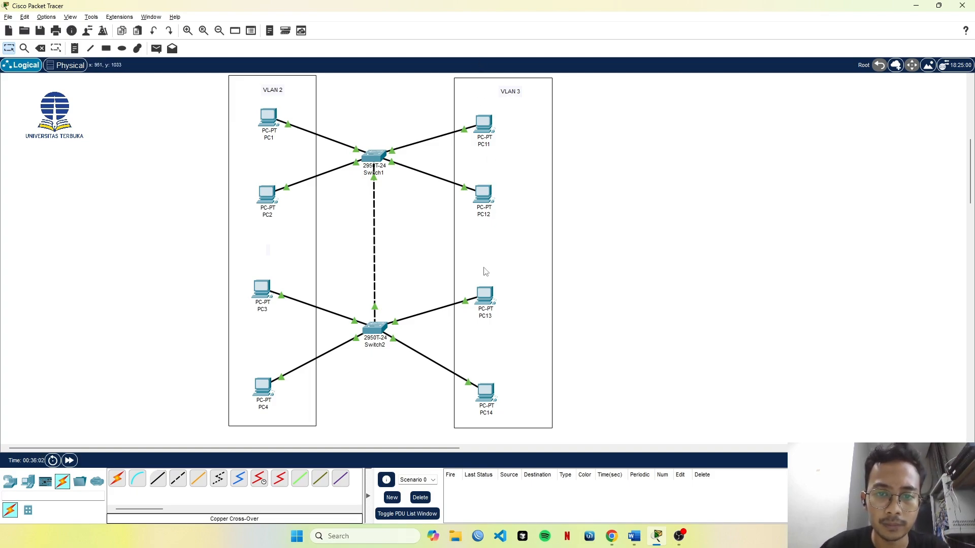
Add the network address 192.168.3.0/24 as a second line in the VLAN 3 label.
{"action": "double_click", "coordinate": [511, 91]}
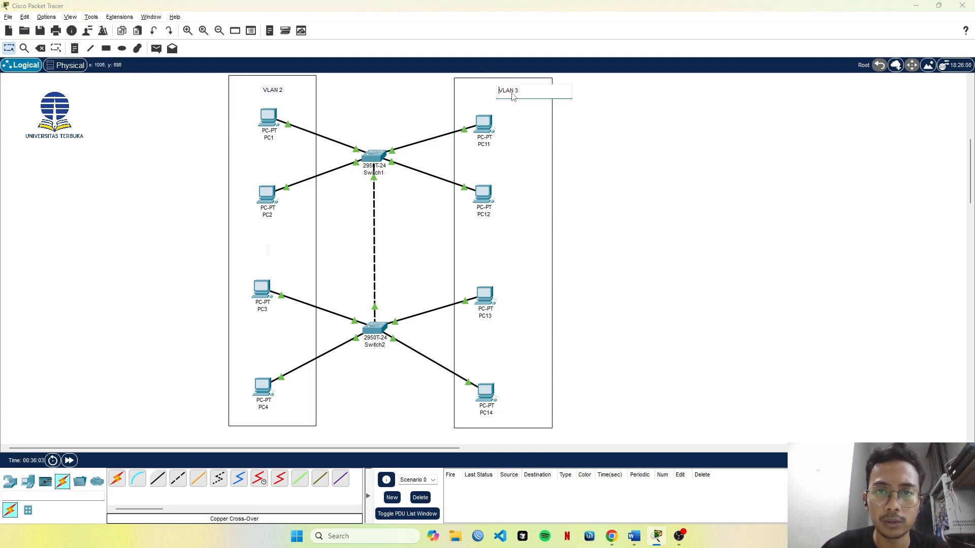
{"action": "key", "text": "Return"}
{"action": "type", "text": "19"}
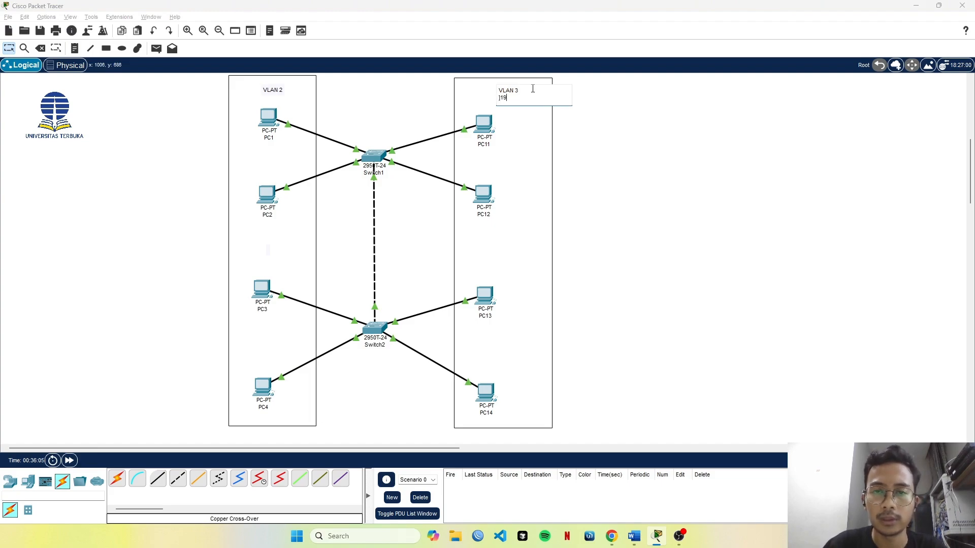
{"action": "type", "text": "2.168.3.0"}
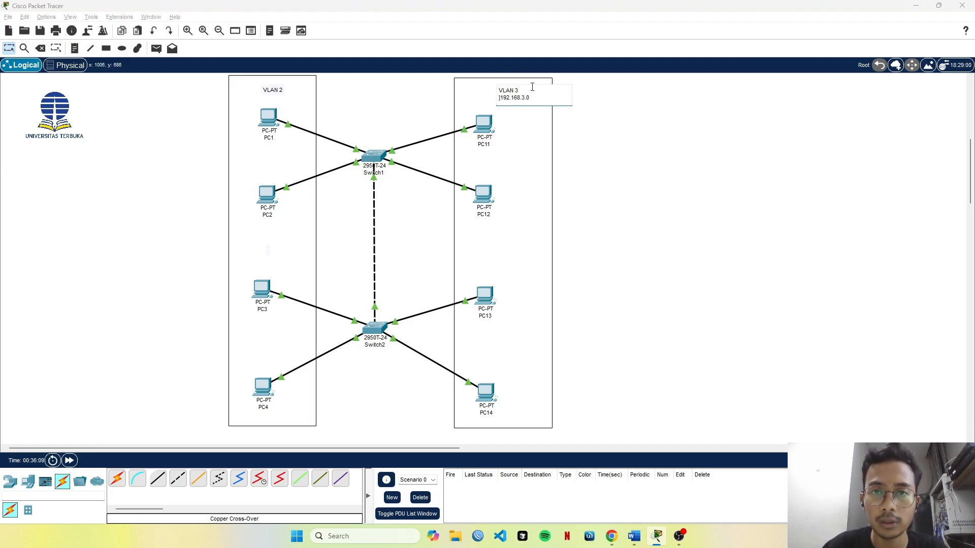
{"action": "type", "text": "/25"}
{"action": "key", "text": "BackSpace"}
{"action": "type", "text": "4"}
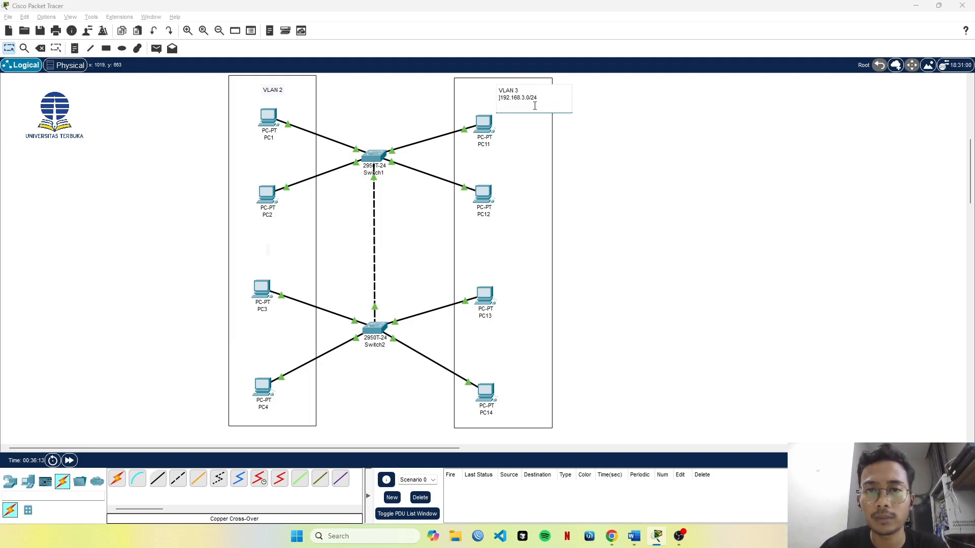
{"action": "key", "text": "BackSpace"}
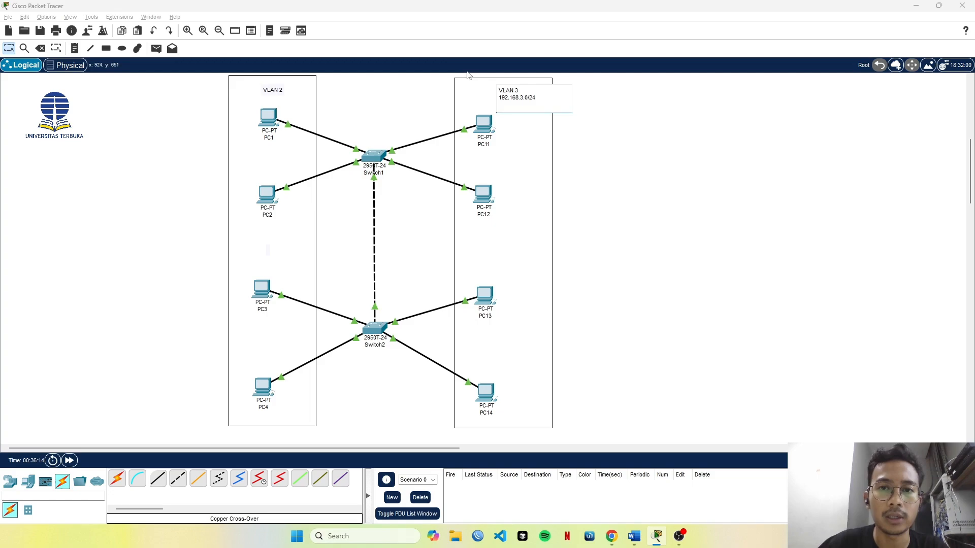
Add the network address 192.168.2.0/24 as a second line in the VLAN 2 label.
{"action": "left_click", "coordinate": [277, 92]}
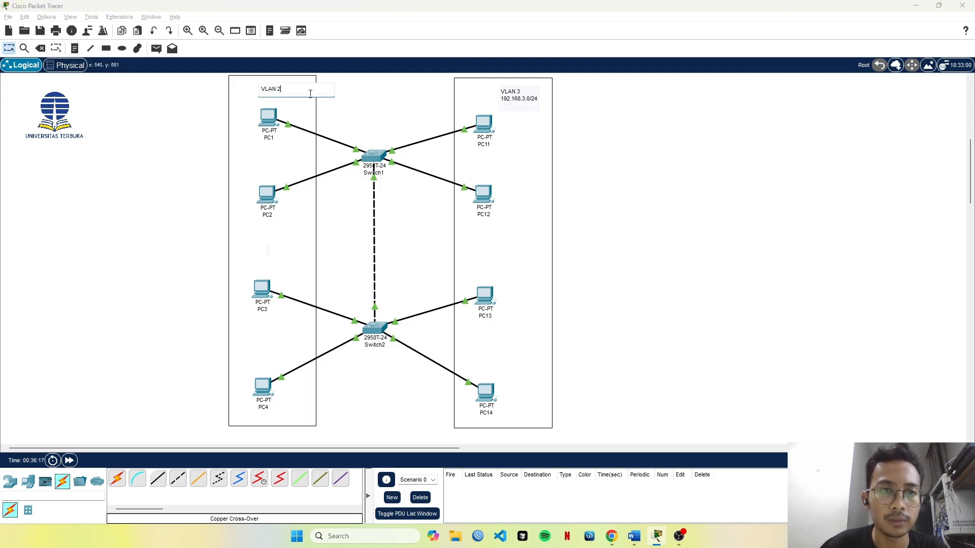
{"action": "key", "text": "Return"}
{"action": "type", "text": "192.168"}
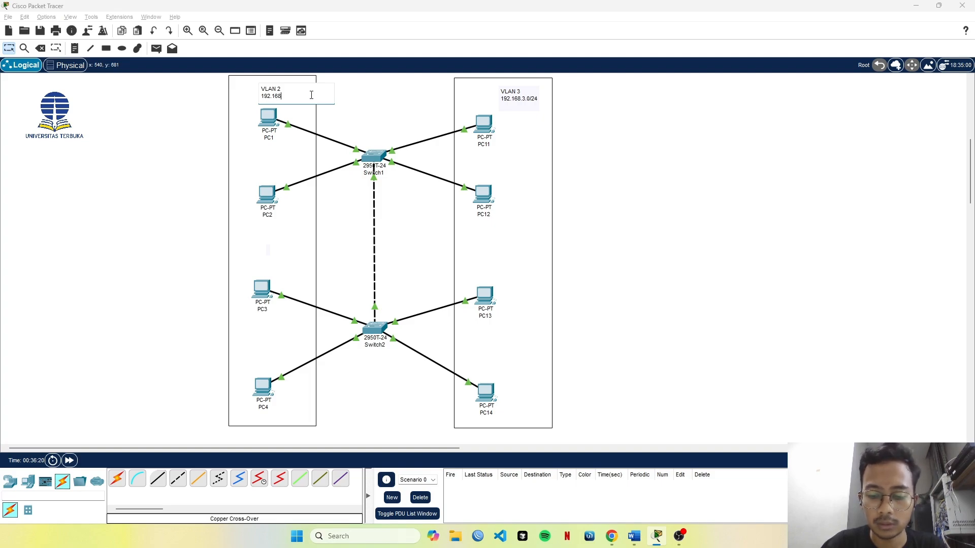
{"action": "type", "text": ".1"}
{"action": "key", "text": "BackSpace"}
{"action": "type", "text": "2"}
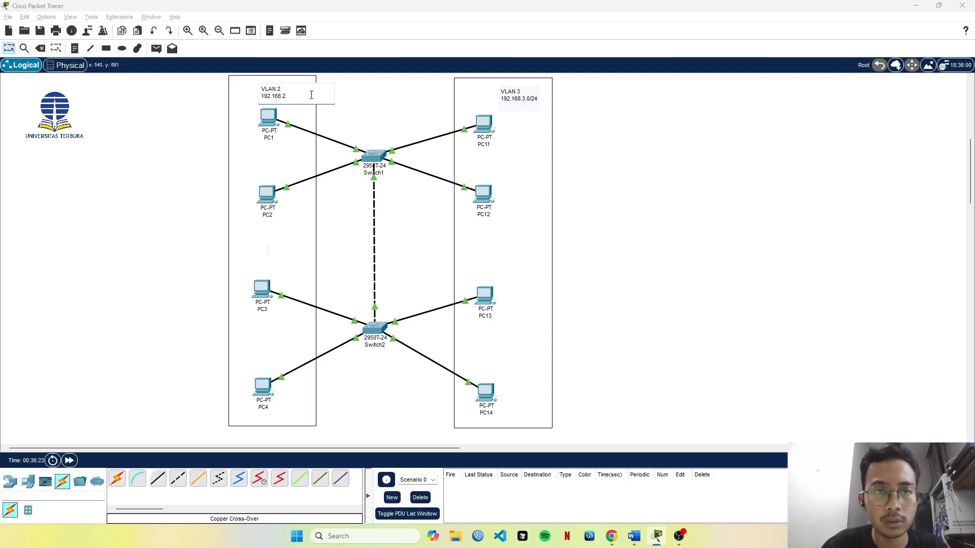
{"action": "type", "text": ".0/24"}
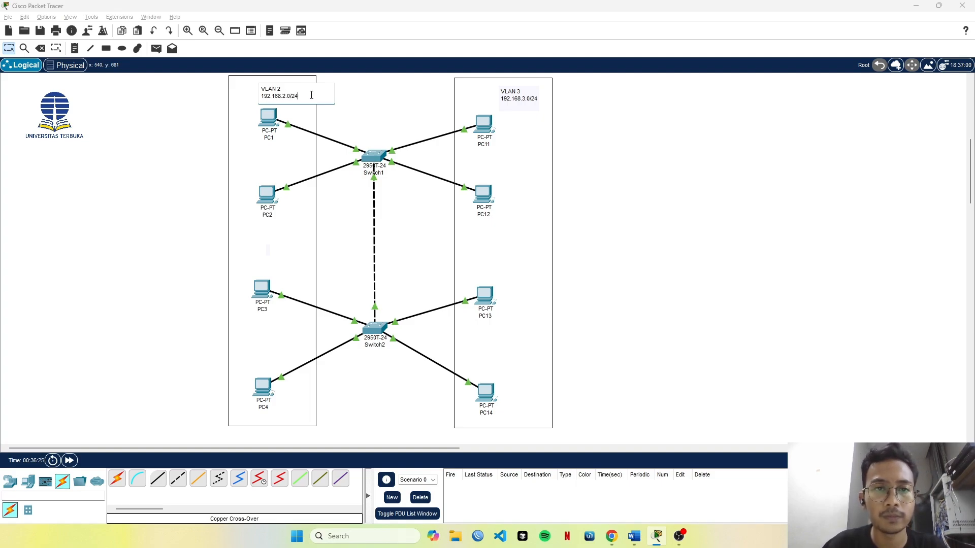
{"action": "left_click", "coordinate": [364, 100]}
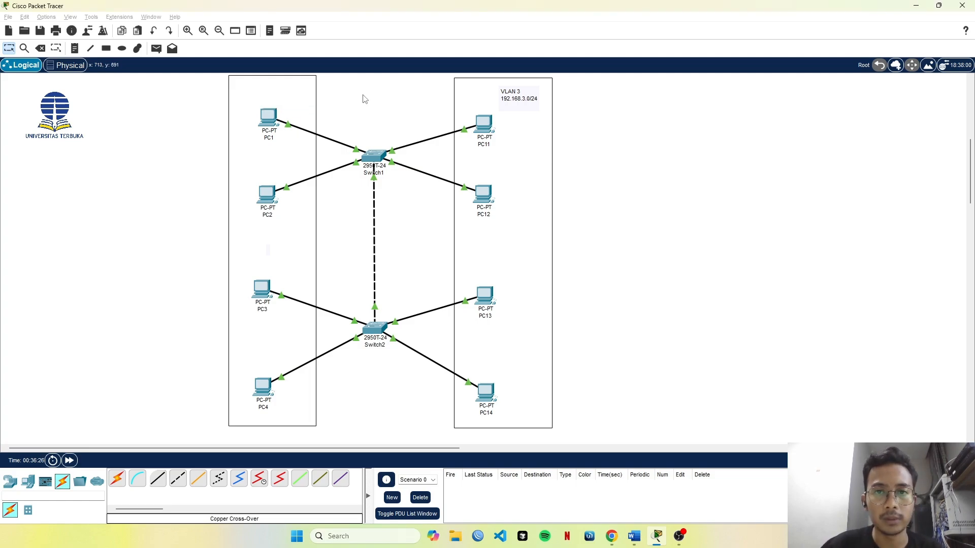
Reposition the VLAN 2 and VLAN 3 labels above their PCs and remove the trailing blank line from the VLAN 3 label.
{"action": "left_click_drag", "start_coordinate": [282, 100], "coordinate": [271, 98]}
{"action": "left_click_drag", "start_coordinate": [504, 92], "coordinate": [487, 87]}
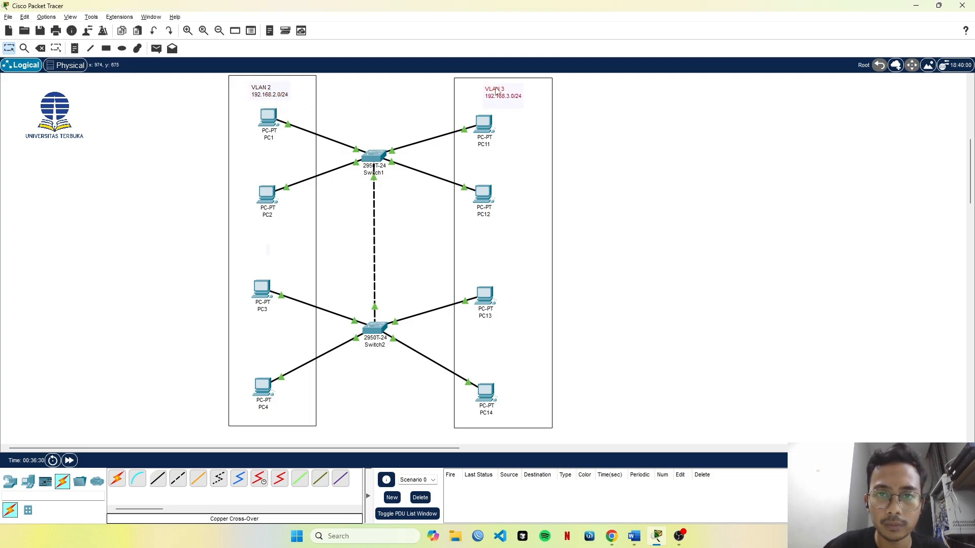
{"action": "double_click", "coordinate": [509, 102]}
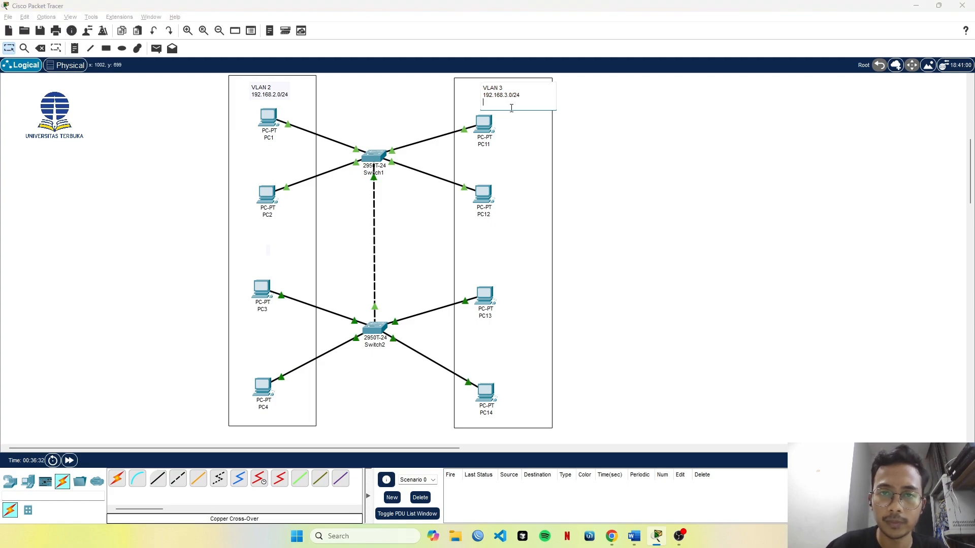
{"action": "key", "text": "BackSpace"}
{"action": "left_click", "coordinate": [583, 104]}
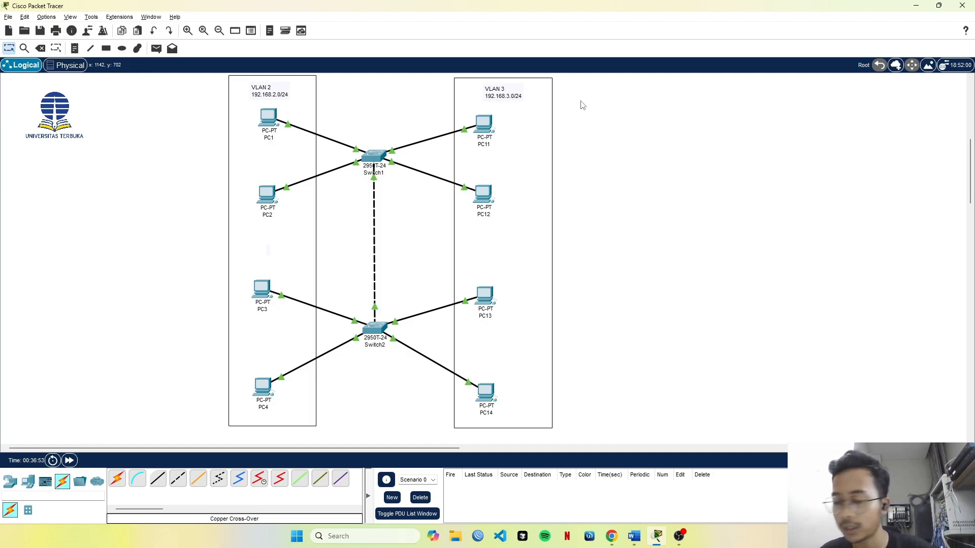
Open Switch1's command line and enter global configuration mode with configure terminal.
{"action": "left_click", "coordinate": [379, 155]}
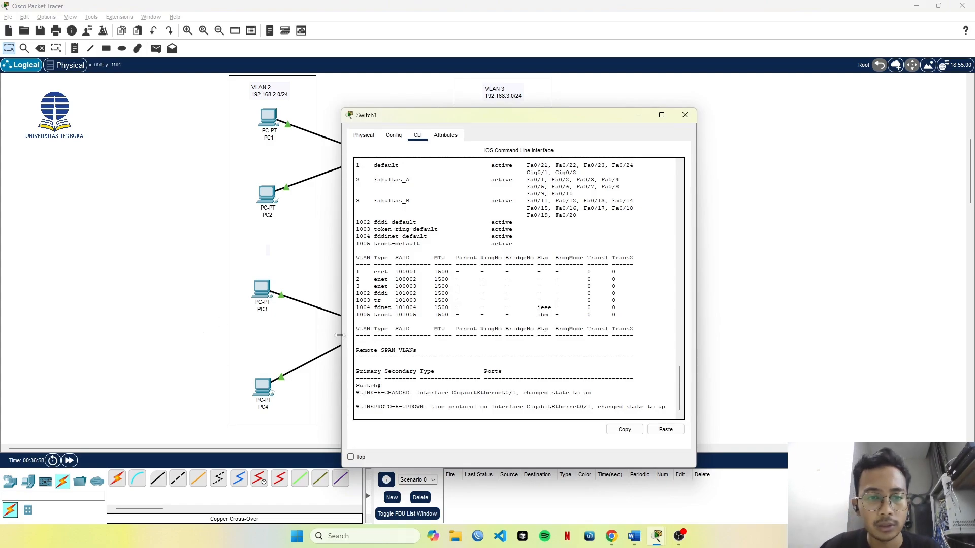
{"action": "left_click", "coordinate": [422, 363]}
{"action": "key", "text": "Return"}
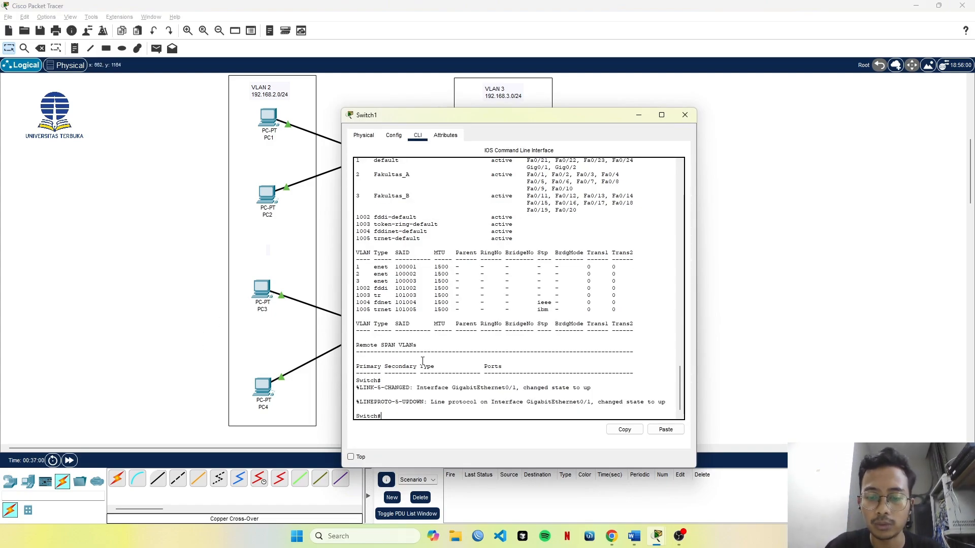
{"action": "type", "text": "con"}
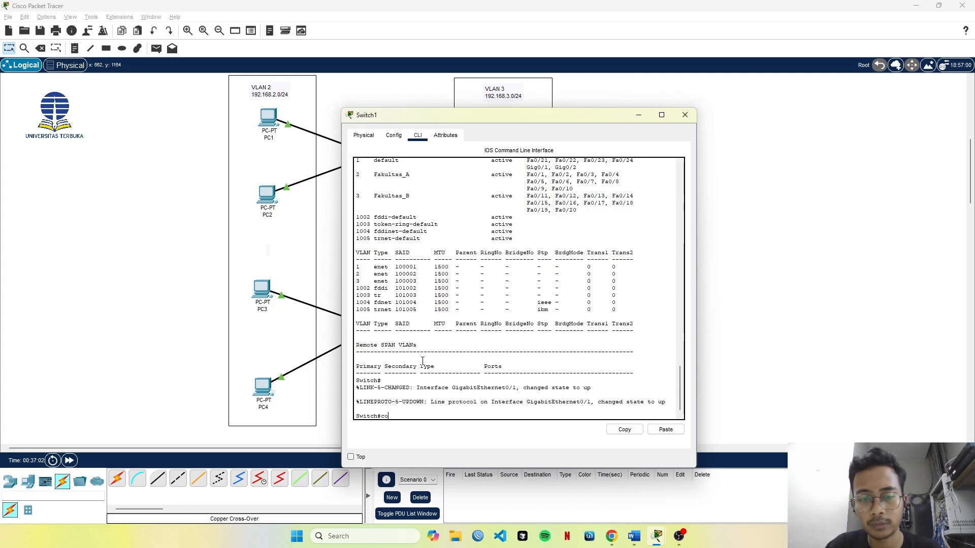
{"action": "key", "text": "Tab"}
{"action": "type", "text": "f"}
{"action": "key", "text": "Tab"}
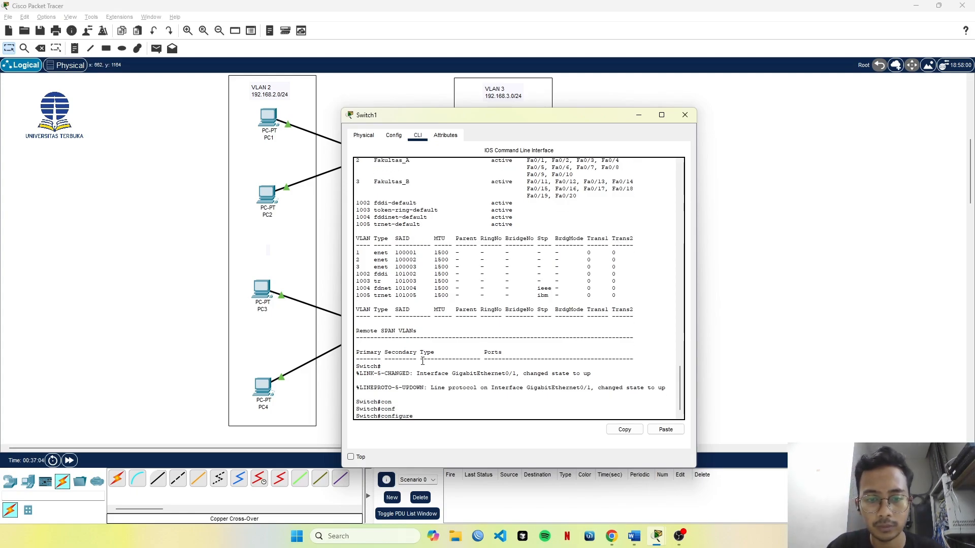
{"action": "type", "text": "t"}
{"action": "key", "text": "Tab"}
{"action": "key", "text": "Return"}
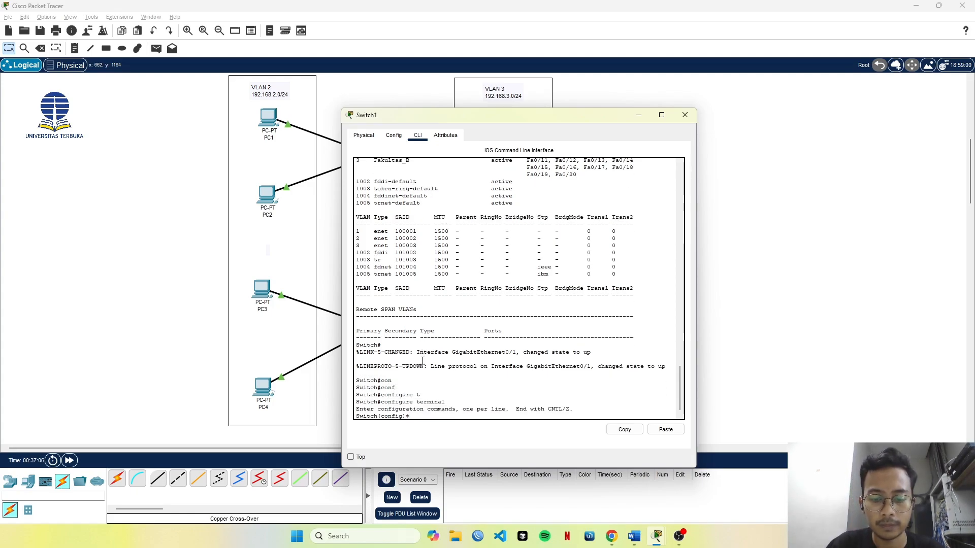
Set Switch1's hostname to SW1.
{"action": "type", "text": "ho"}
{"action": "key", "text": "Tab"}
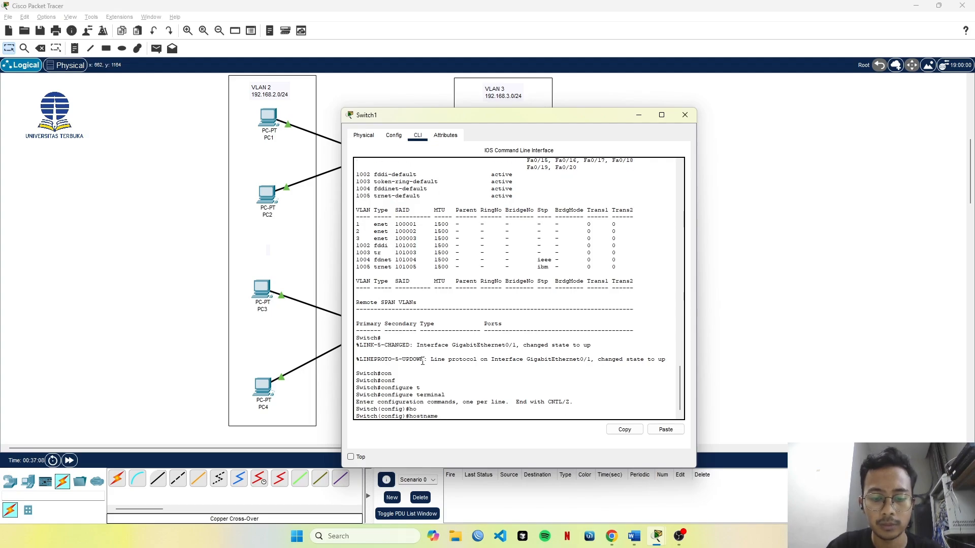
{"action": "key", "text": "Return"}
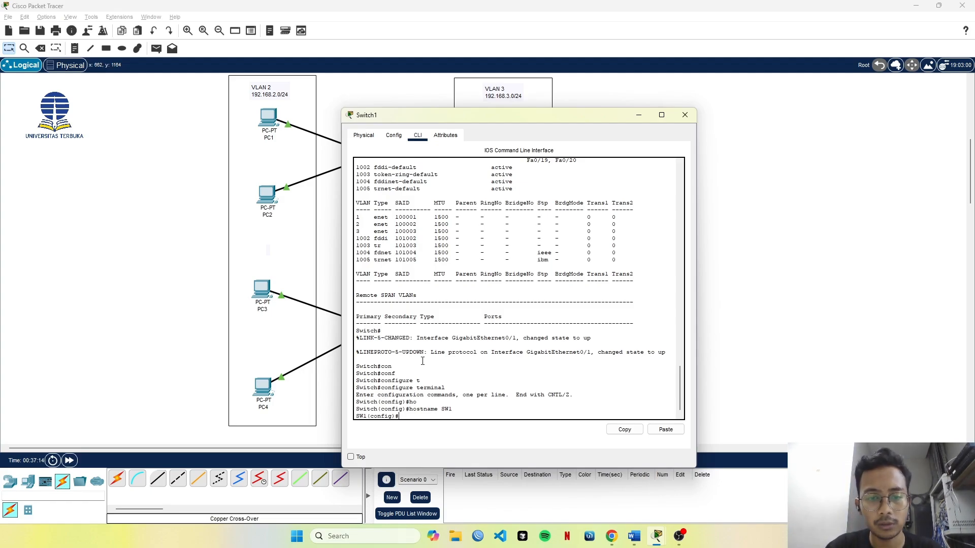
Enter interface configuration for gigabitEthernet 0/1 on SW1.
{"action": "type", "text": "ib"}
{"action": "key", "text": "Tab"}
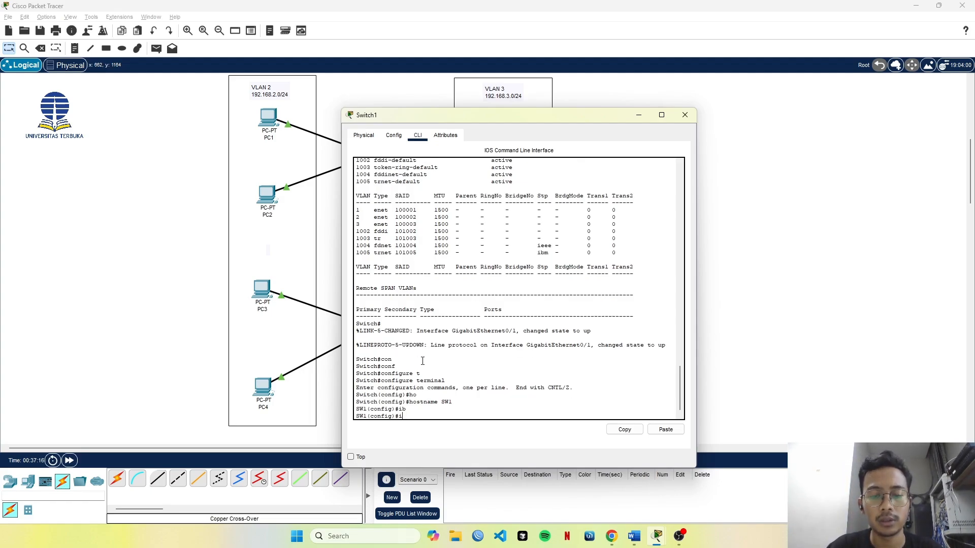
{"action": "type", "text": "n"}
{"action": "key", "text": "Tab"}
{"action": "type", "text": "te"}
{"action": "key", "text": "Tab"}
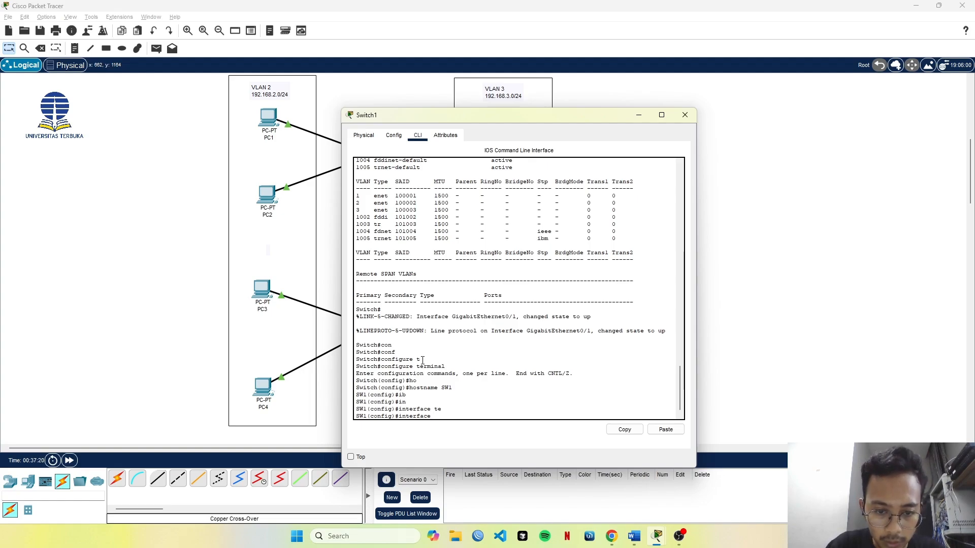
{"action": "type", "text": "go"}
{"action": "key", "text": "Tab"}
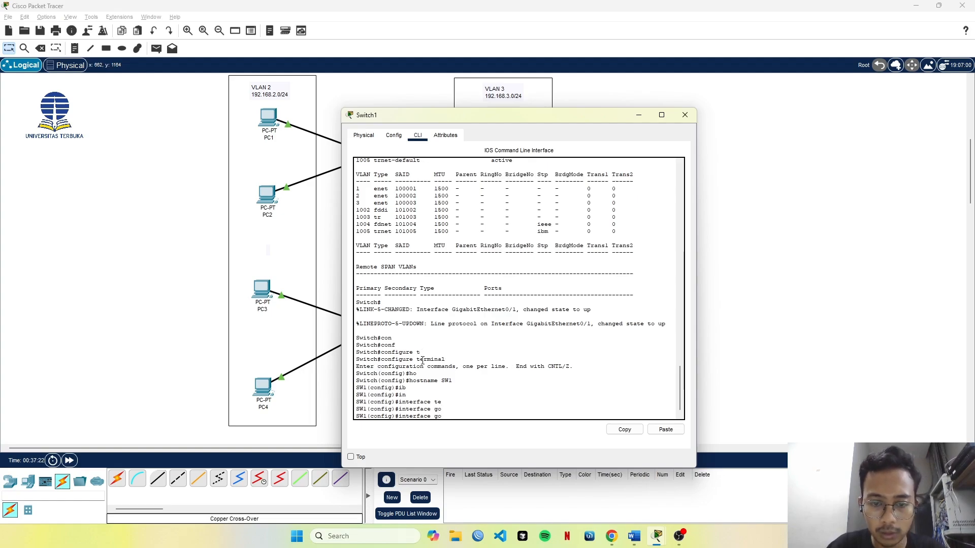
{"action": "type", "text": "i"}
{"action": "key", "text": "Tab"}
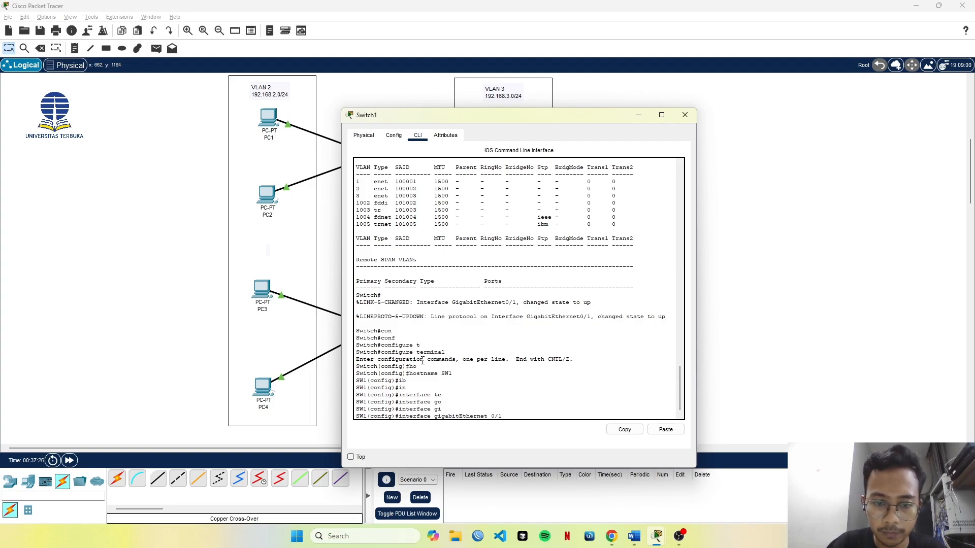
{"action": "type", "text": "0/1"}
{"action": "key", "text": "Return"}
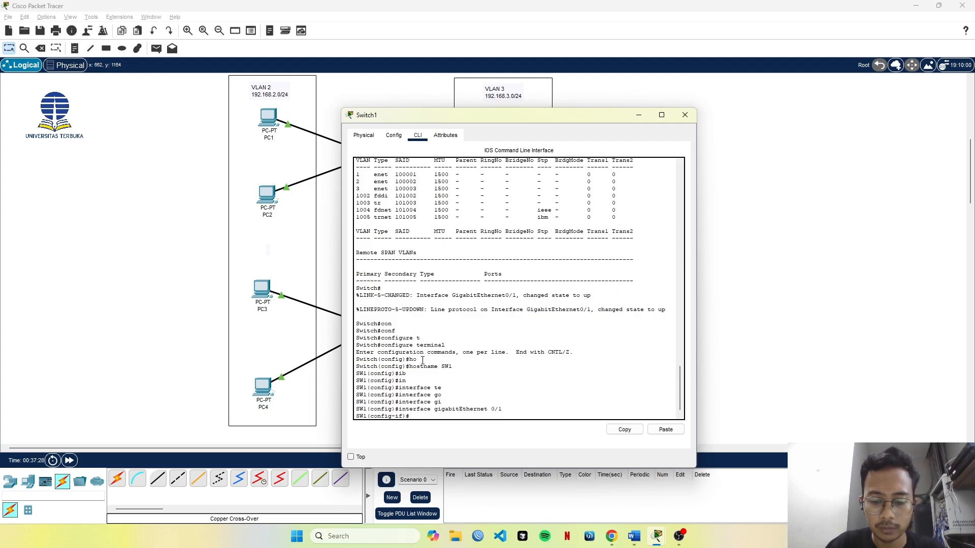
Set SW1's gigabitEthernet 0/1 port to trunk mode with switchport mode trunk and minimize the Switch1 window.
{"action": "type", "text": "sw"}
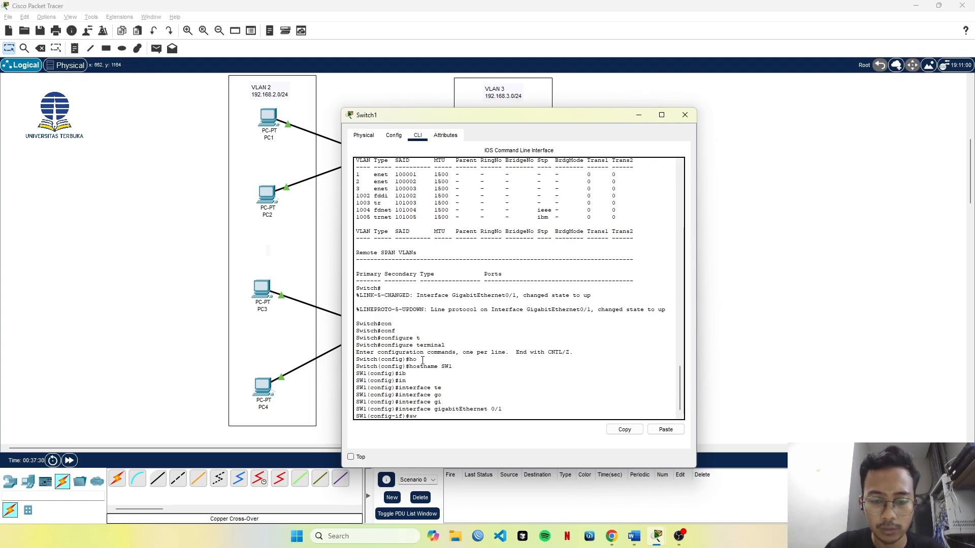
{"action": "key", "text": "Tab"}
{"action": "type", "text": "vl"}
{"action": "key", "text": "Tab"}
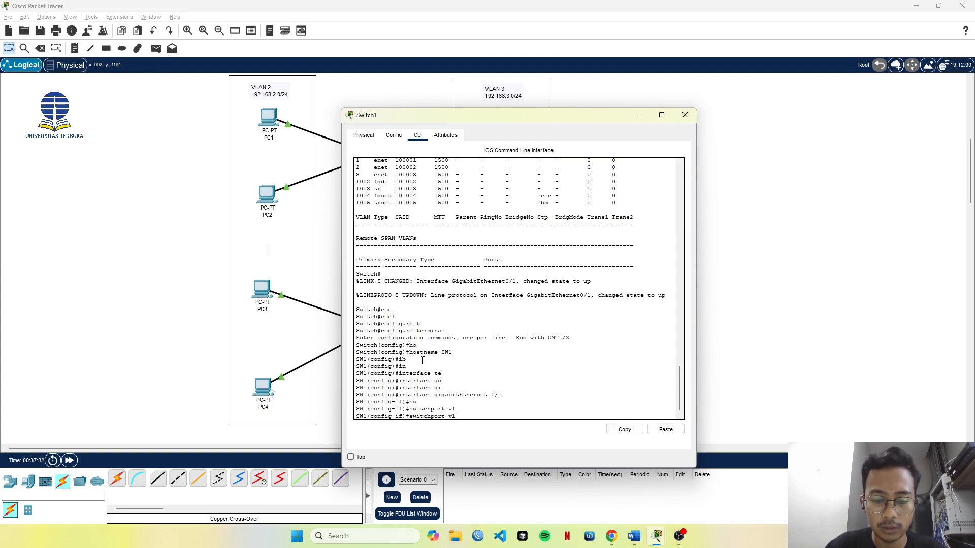
{"action": "type", "text": "mo"}
{"action": "key", "text": "Tab"}
{"action": "type", "text": "tr"}
{"action": "key", "text": "Tab"}
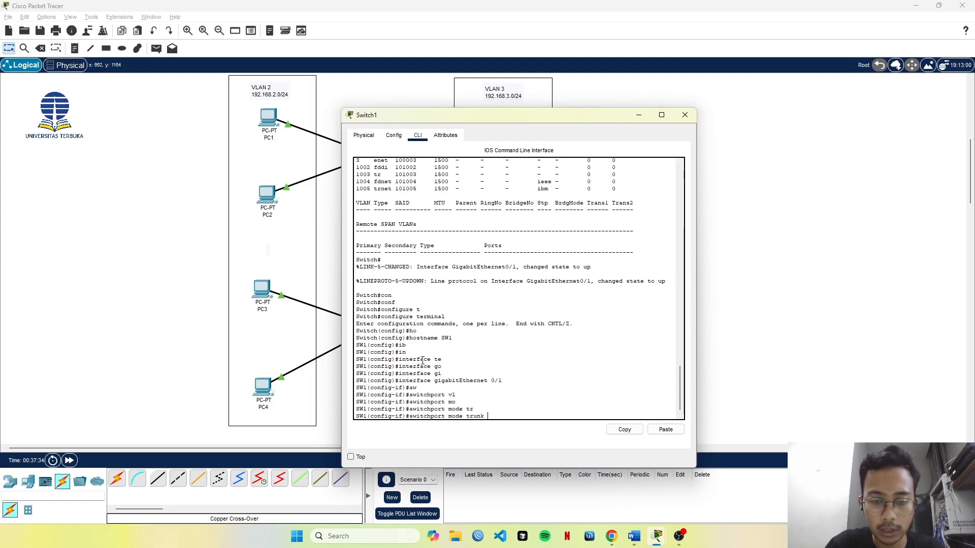
{"action": "key", "text": "Return"}
{"action": "key", "text": "Return"}
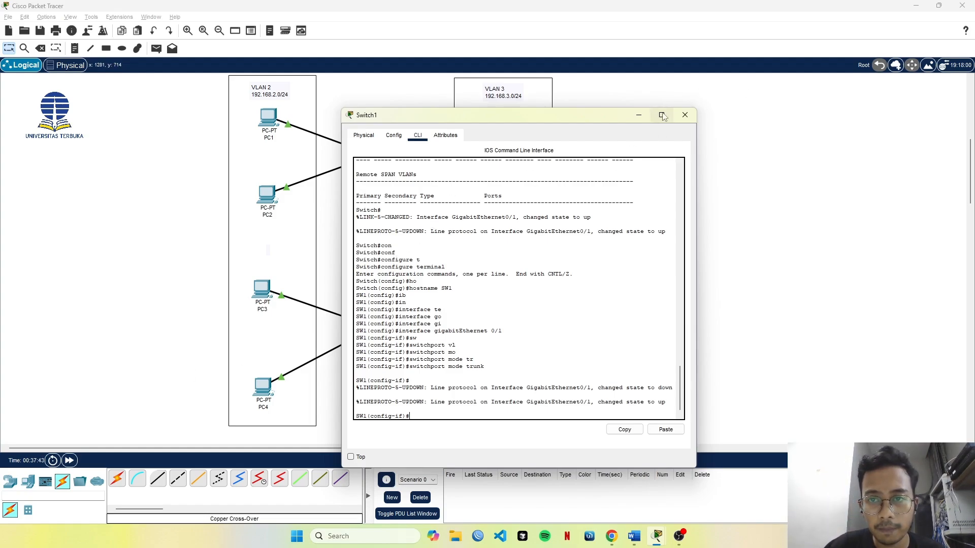
{"action": "left_click", "coordinate": [638, 115]}
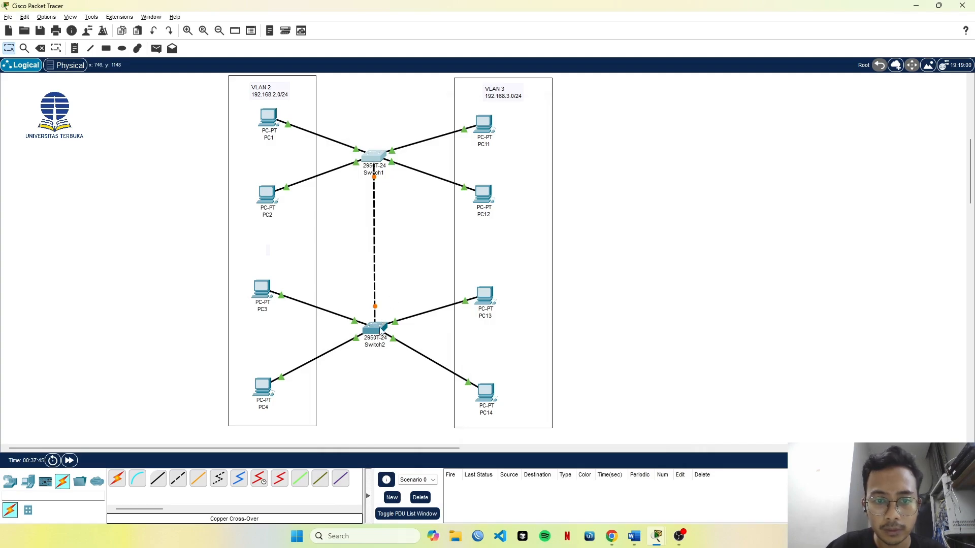
Open Switch2's command line and enter privileged mode with enable.
{"action": "left_click", "coordinate": [379, 328]}
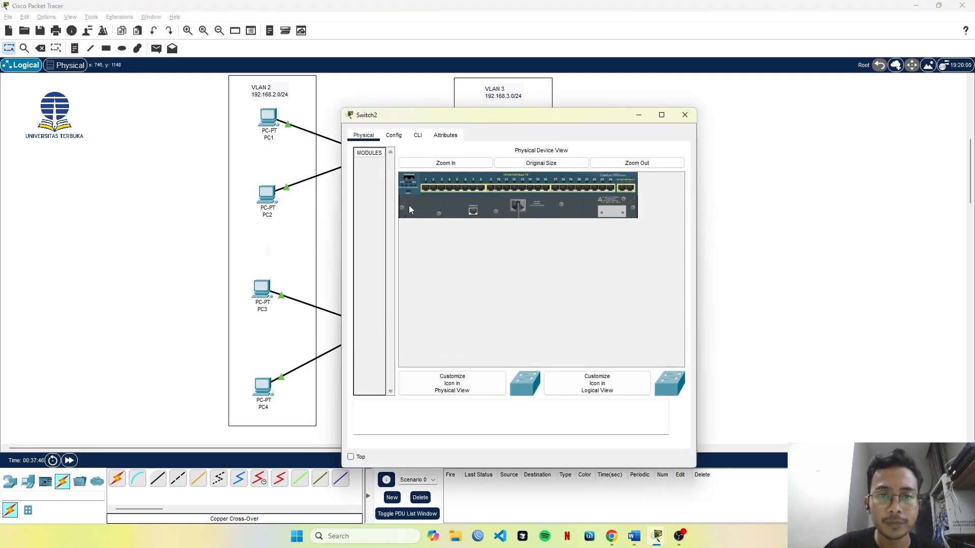
{"action": "left_click", "coordinate": [394, 136]}
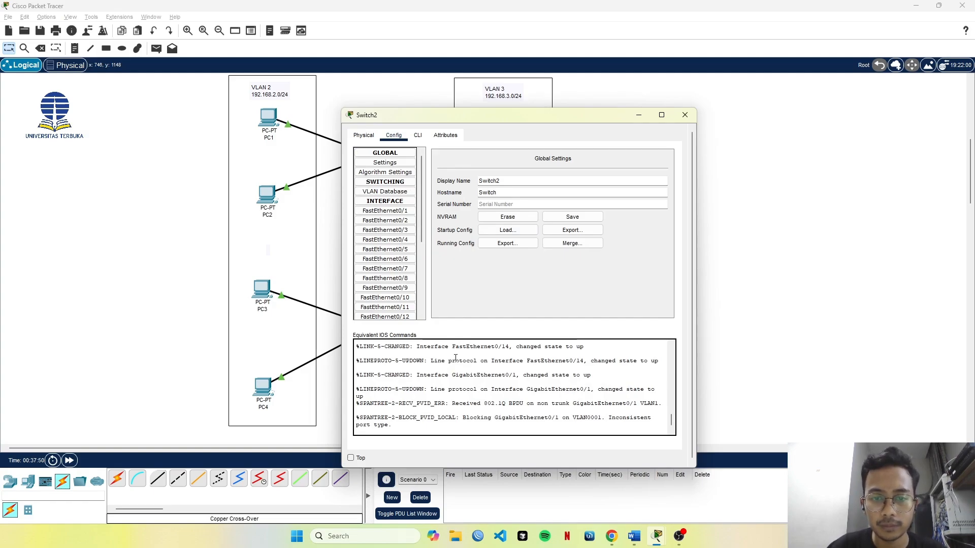
{"action": "left_click", "coordinate": [417, 136]}
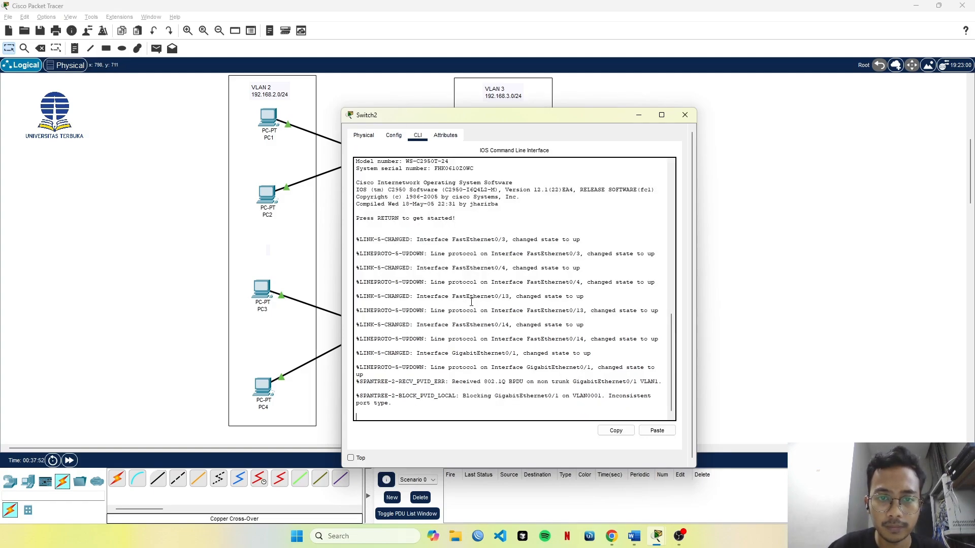
{"action": "key", "text": "Return"}
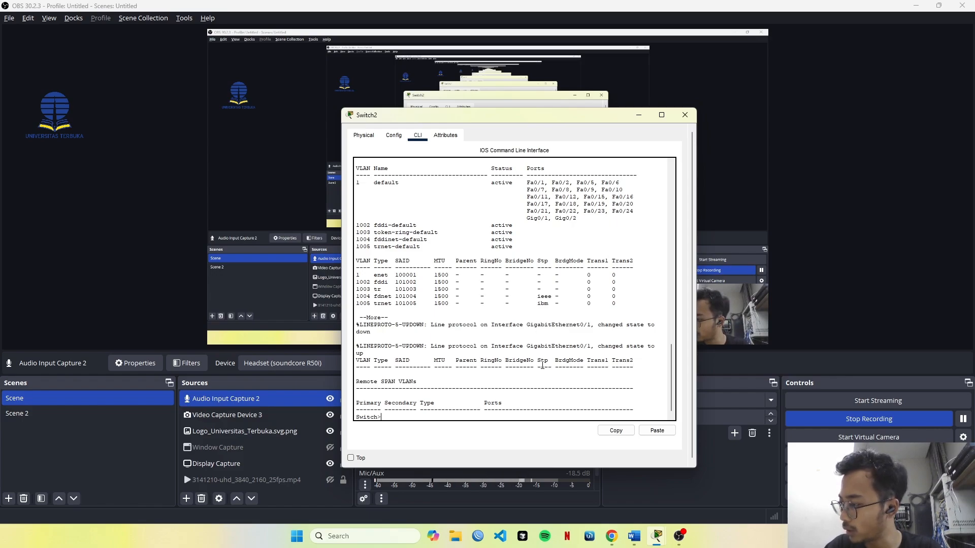
{"action": "key", "text": "Tab"}
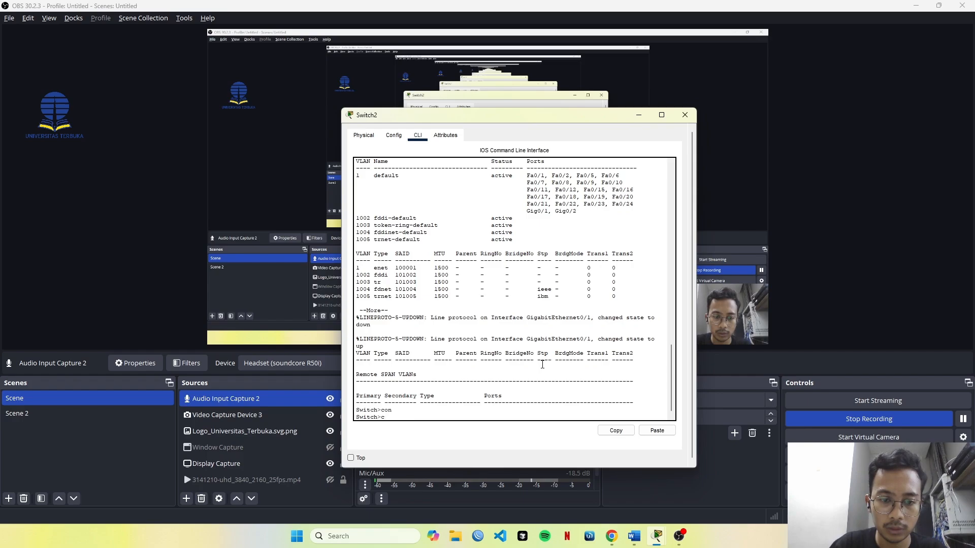
{"action": "key", "text": "BackSpace"}
{"action": "type", "text": "ena"}
{"action": "key", "text": "Tab"}
{"action": "key", "text": "Return"}
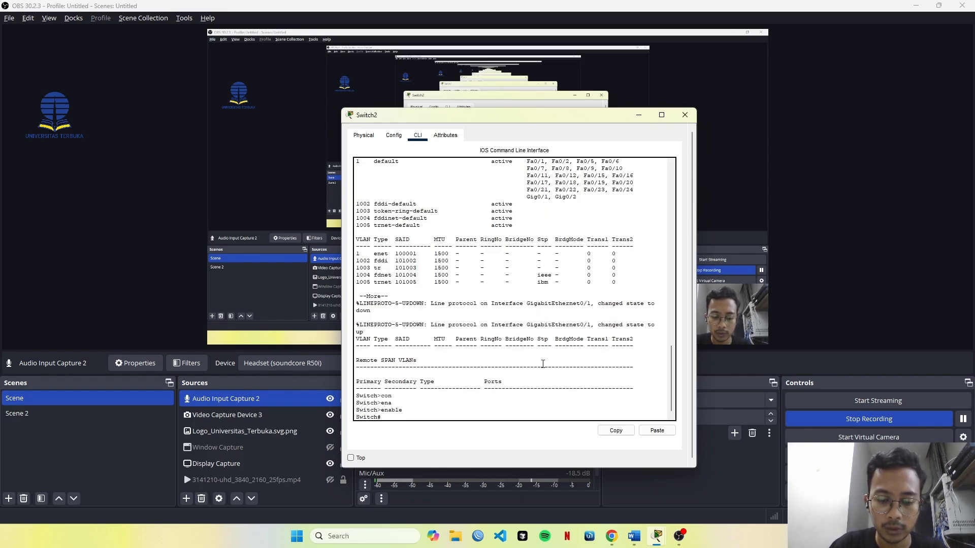
{"action": "key", "text": "BackSpace"}
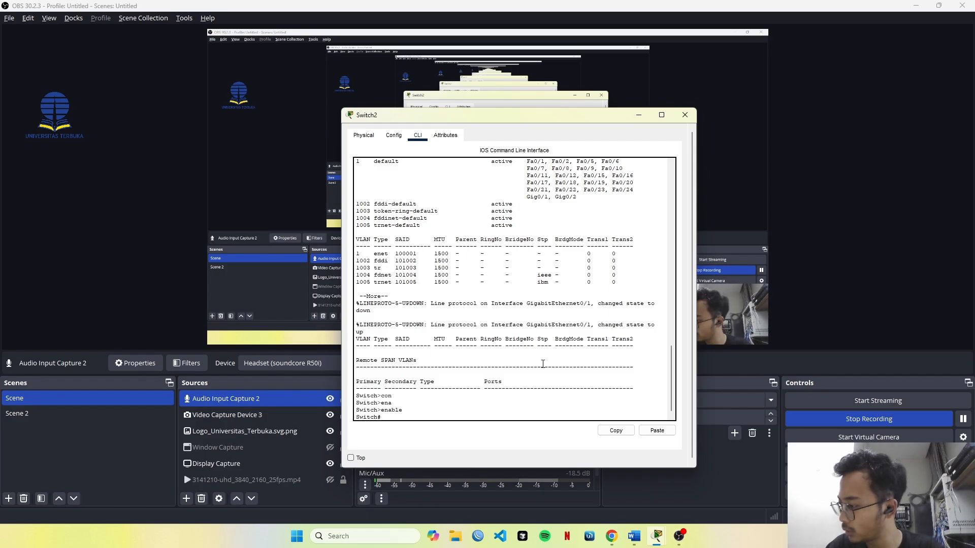
{"action": "type", "text": "conf"}
{"action": "key", "text": "Tab"}
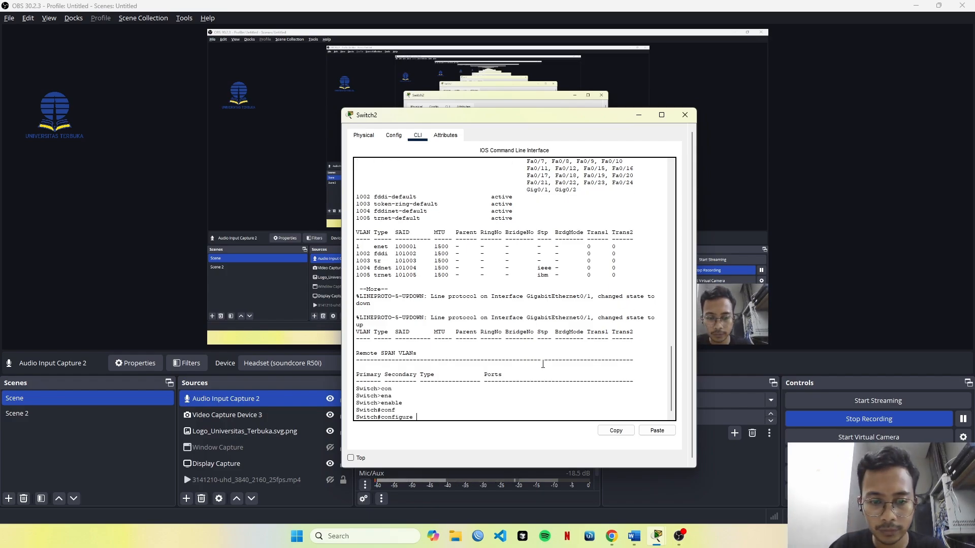
{"action": "key", "text": "Return"}
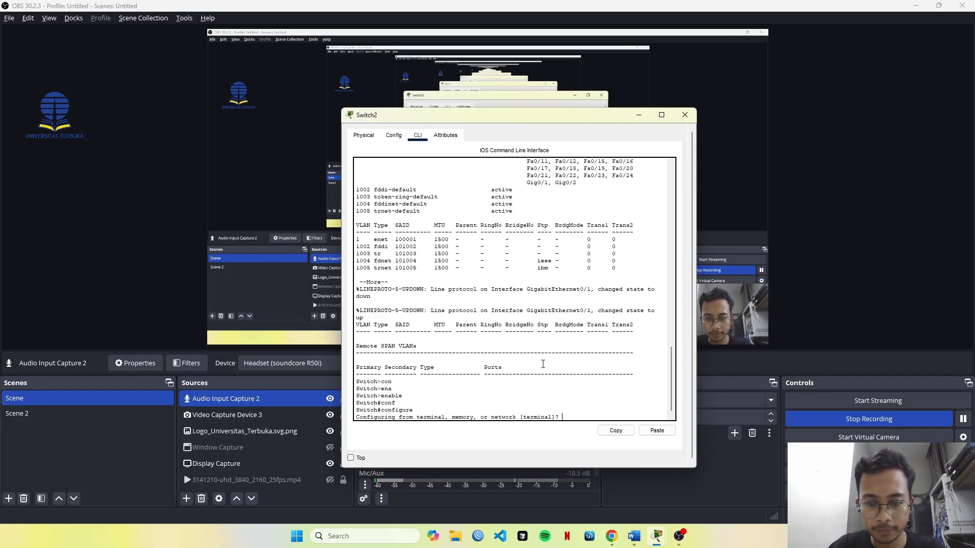
{"action": "key", "text": "Return"}
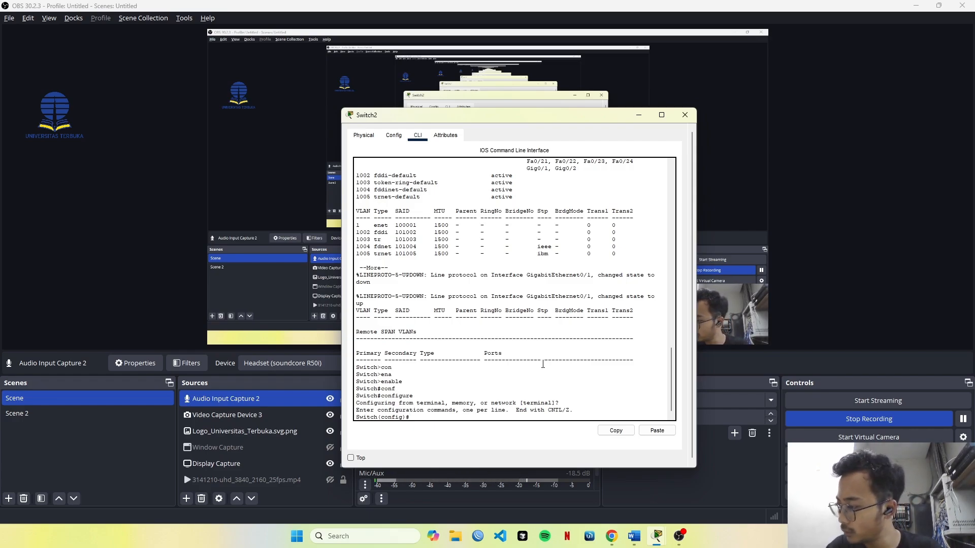
{"action": "type", "text": "ecit"}
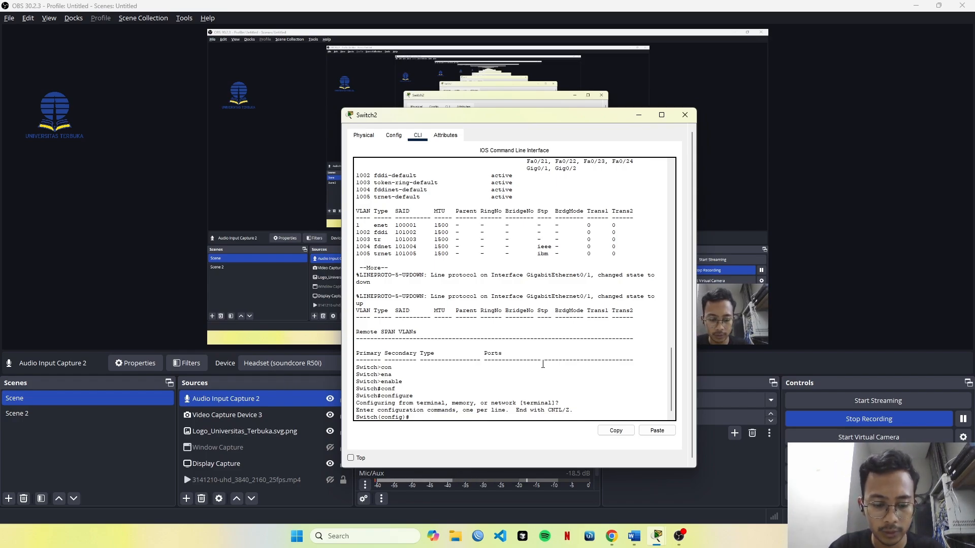
{"action": "key", "text": "BackSpace"}
{"action": "key", "text": "BackSpace"}
{"action": "key", "text": "BackSpace"}
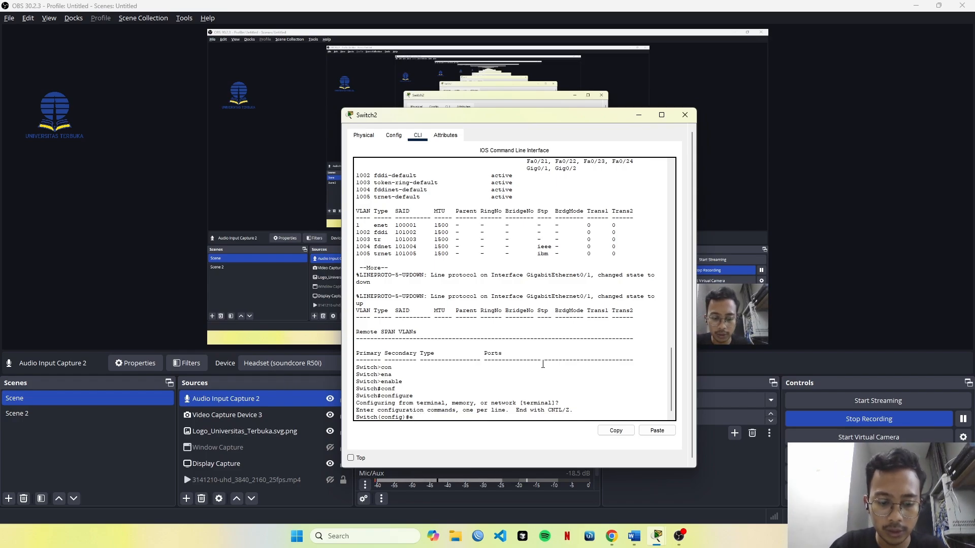
{"action": "type", "text": "xi"}
{"action": "key", "text": "Tab"}
{"action": "key", "text": "Return"}
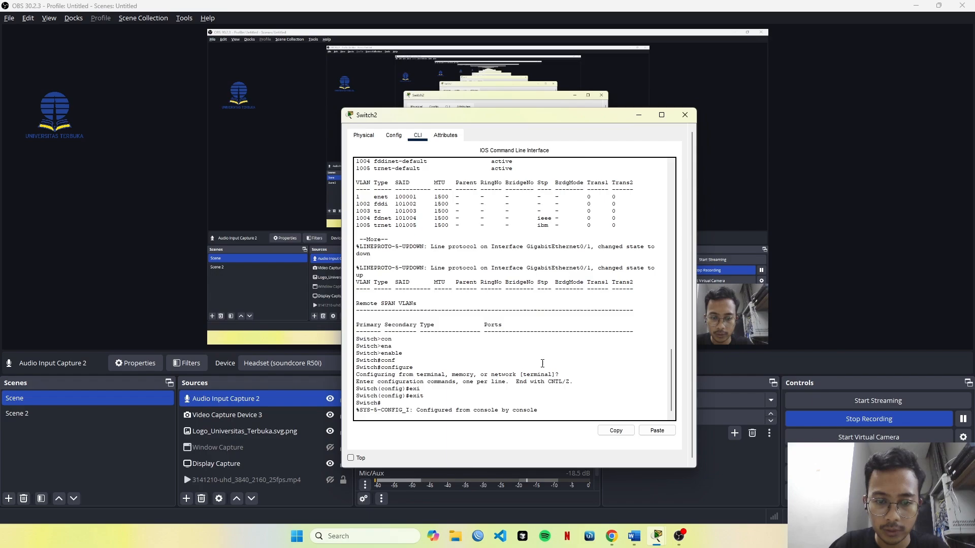
Enter VLAN database mode on Switch2 with vlan database and set the switch to VTP client mode with vtp client.
{"action": "type", "text": "vl"}
{"action": "key", "text": "Tab"}
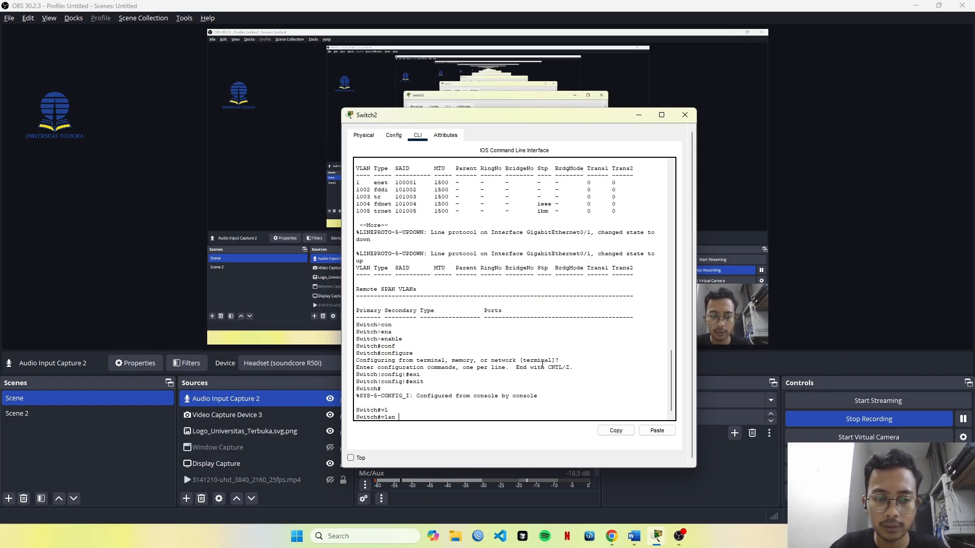
{"action": "type", "text": "dat"}
{"action": "key", "text": "Tab"}
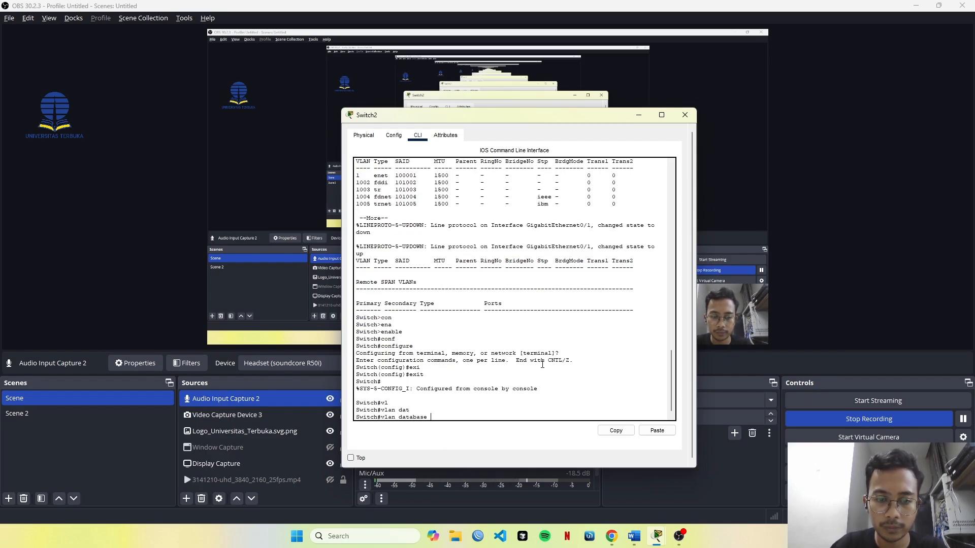
{"action": "key", "text": "Return"}
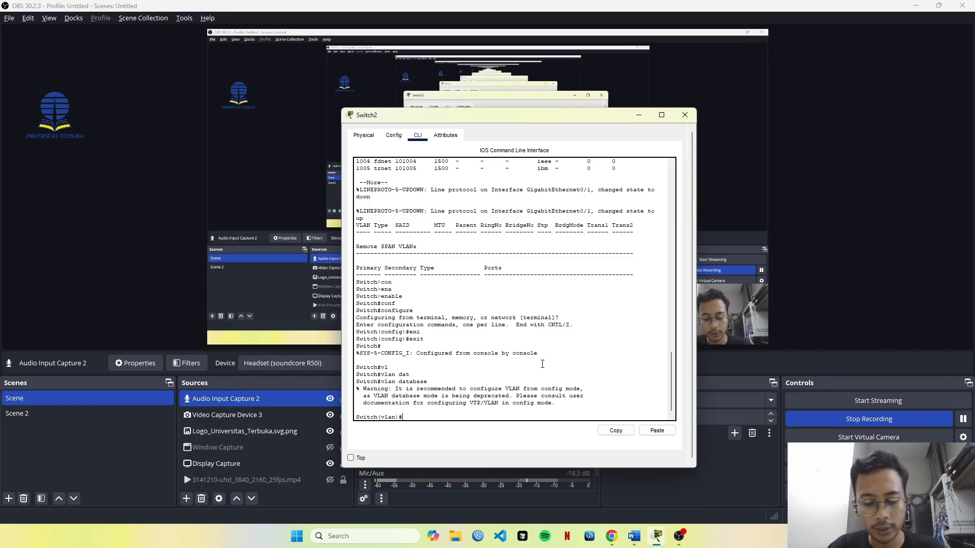
{"action": "type", "text": "vt"}
{"action": "key", "text": "Tab"}
{"action": "type", "text": "cl"}
{"action": "key", "text": "Tab"}
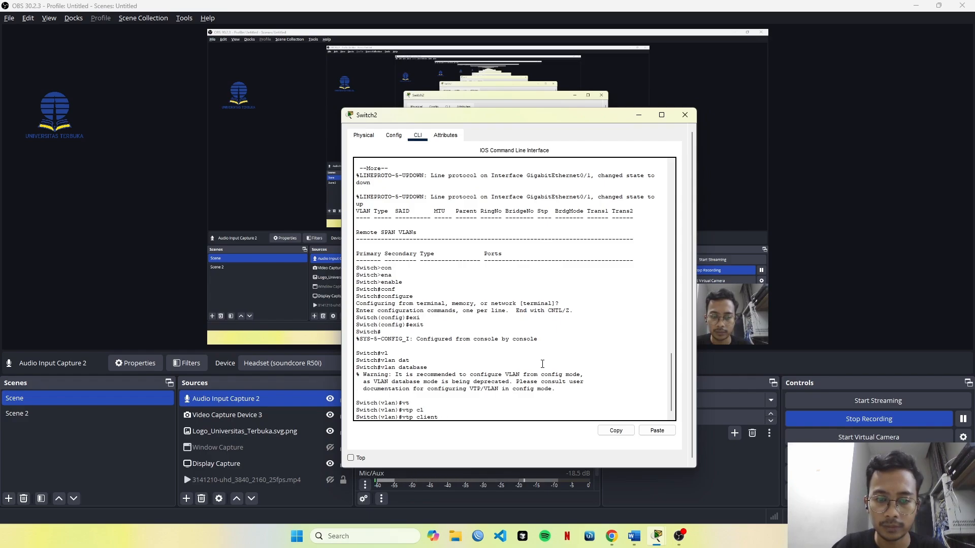
{"action": "key", "text": "Return"}
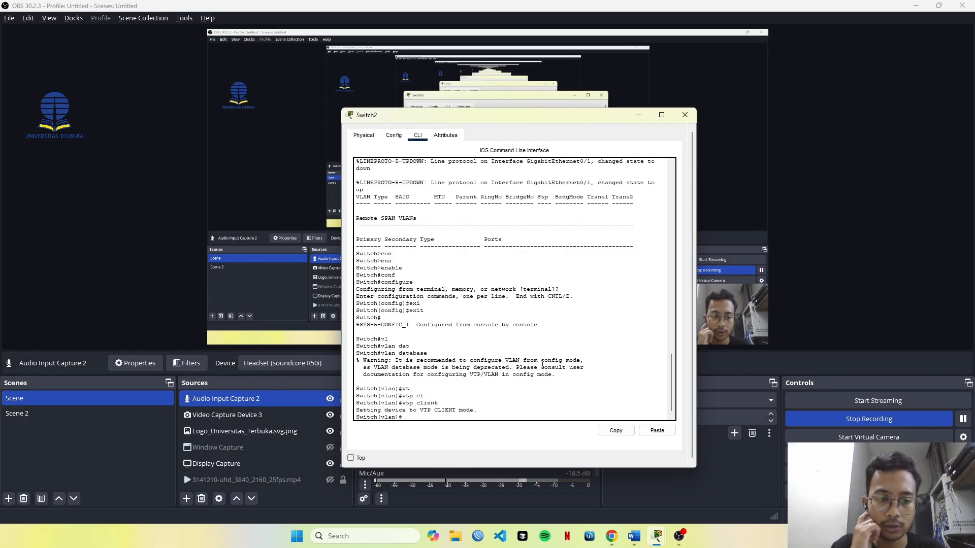
Uncover the network workspace behind the OBS window and move the Switch2 window clear of both switches.
{"action": "left_click_drag", "start_coordinate": [554, 119], "coordinate": [496, 39]}
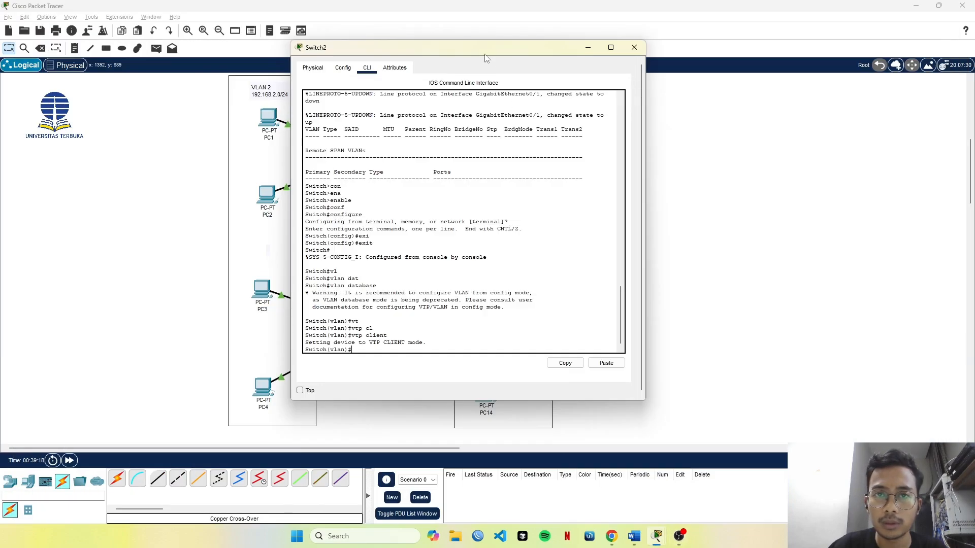
{"action": "left_click_drag", "start_coordinate": [485, 59], "coordinate": [569, 90]}
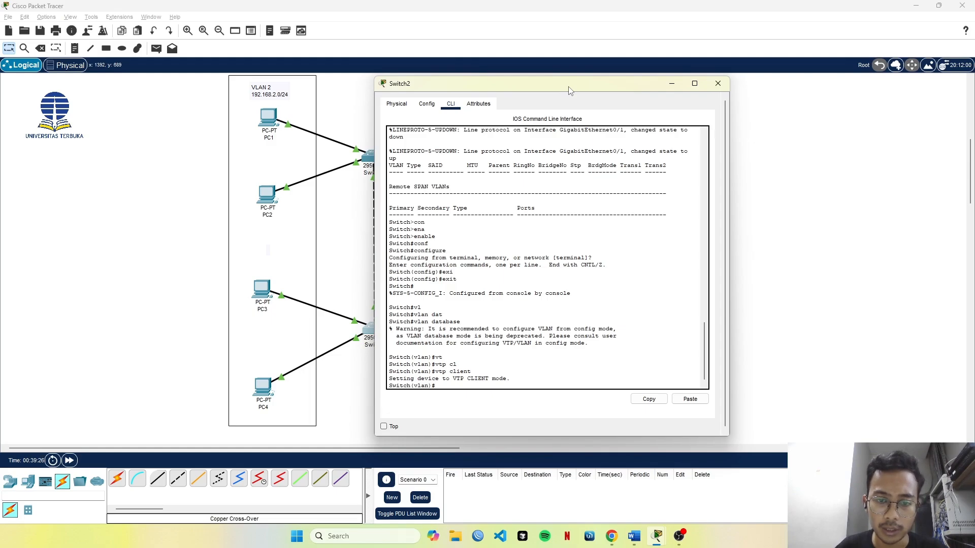
{"action": "left_click_drag", "start_coordinate": [570, 90], "coordinate": [640, 93]}
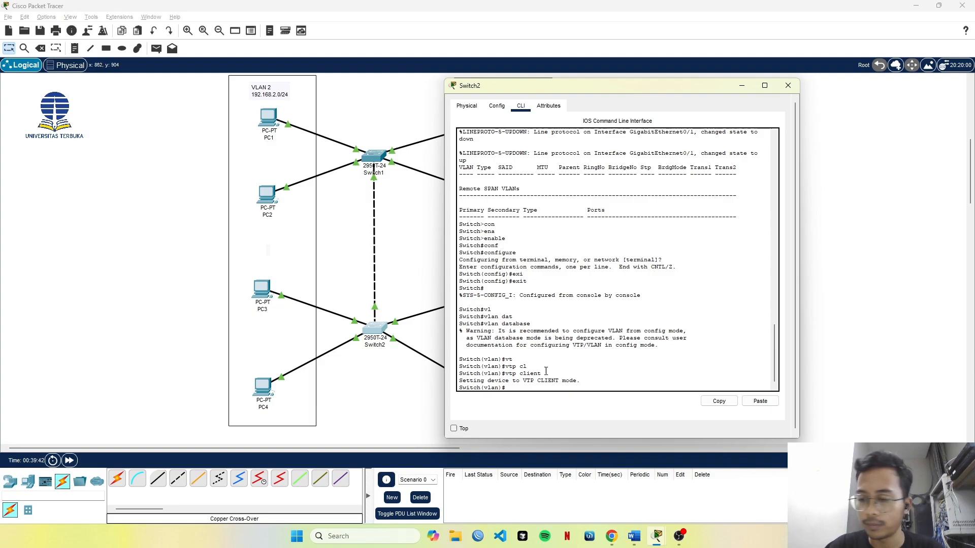
Set Switch2's VTP domain to UT with vtp domain UT and exit VLAN database mode.
{"action": "type", "text": "tp"}
{"action": "key", "text": "Tab"}
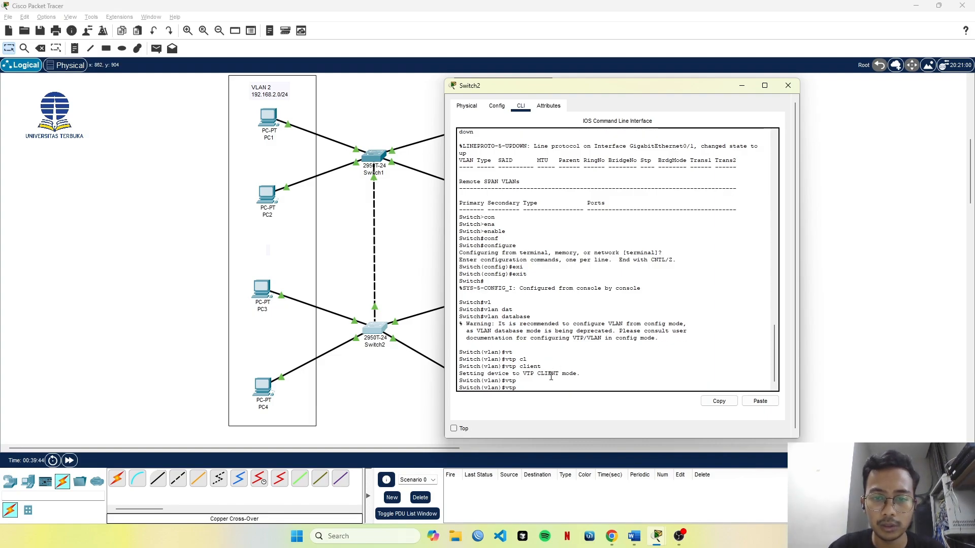
{"action": "type", "text": "dam"}
{"action": "key", "text": "Tab"}
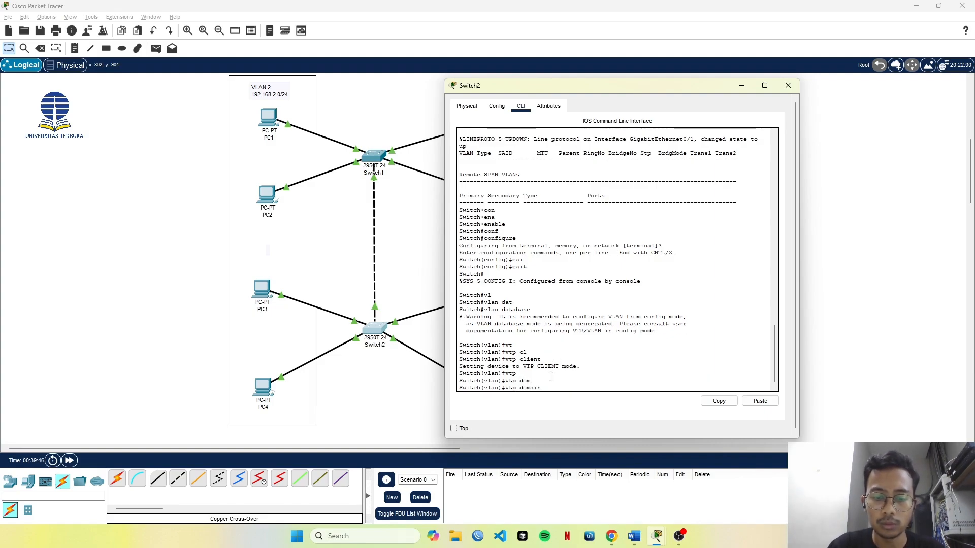
{"action": "type", "text": "UT"}
{"action": "key", "text": "Tab"}
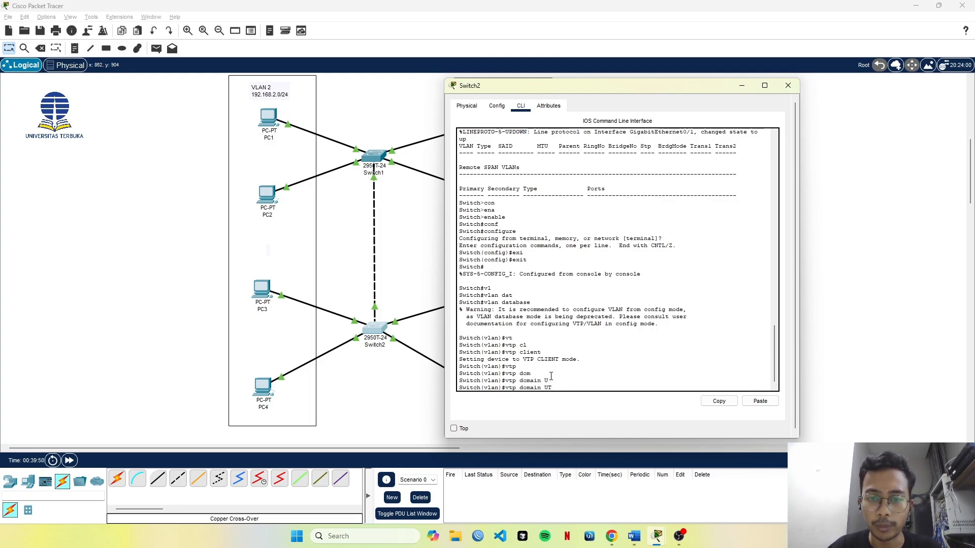
{"action": "type", "text": "T"}
{"action": "key", "text": "Return"}
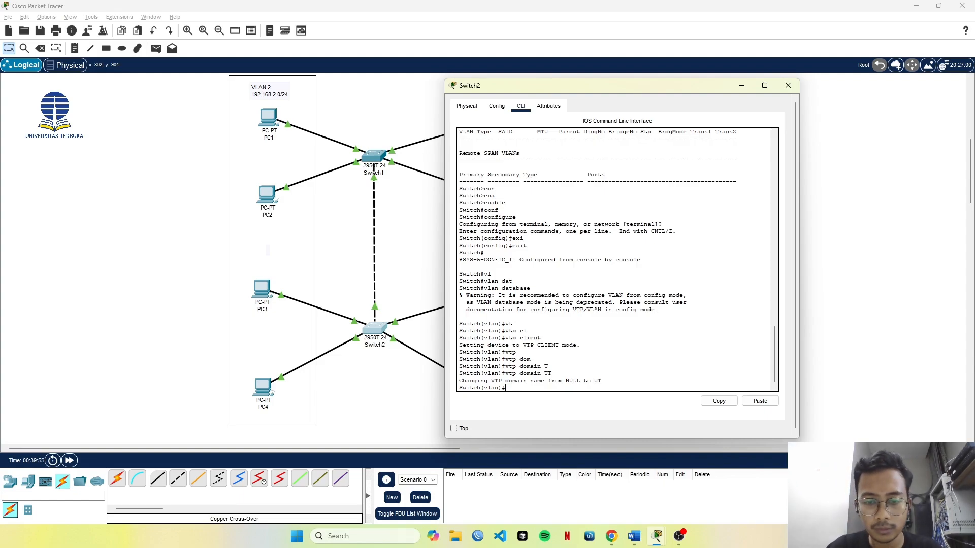
{"action": "type", "text": "ex"}
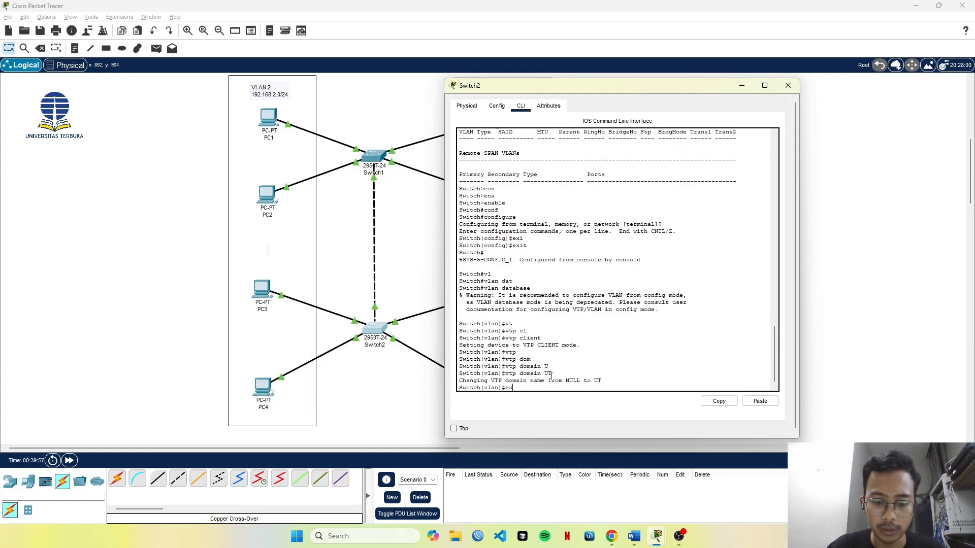
{"action": "type", "text": "it"}
{"action": "key", "text": "Tab"}
{"action": "key", "text": "Return"}
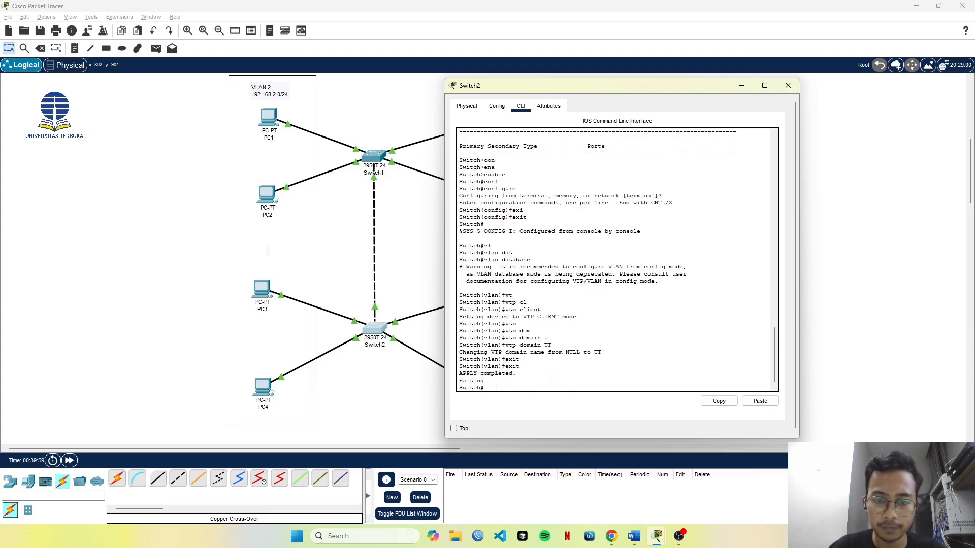
Enter global configuration mode on Switch2 with configure terminal.
{"action": "type", "text": "con"}
{"action": "key", "text": "Tab"}
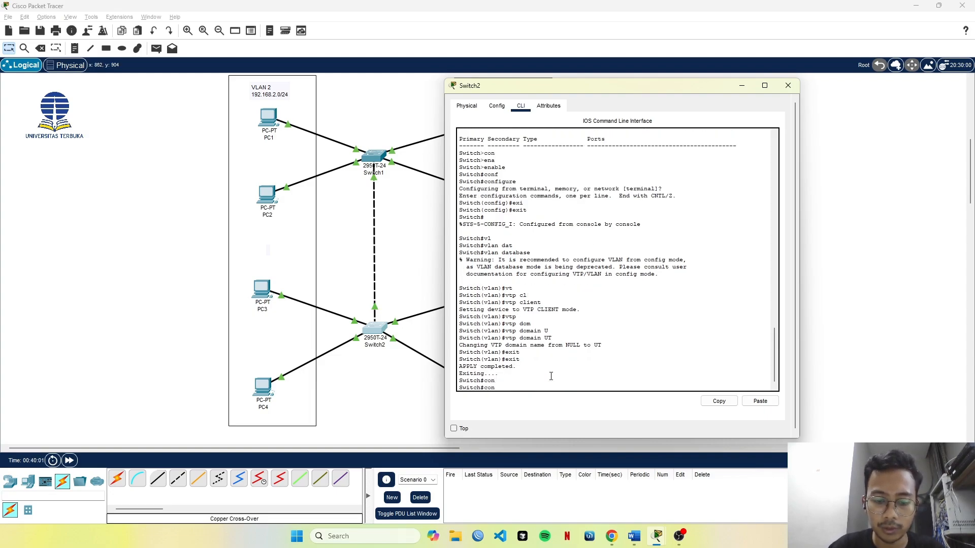
{"action": "type", "text": "f"}
{"action": "key", "text": "Tab"}
{"action": "type", "text": "t"}
{"action": "key", "text": "Tab"}
{"action": "key", "text": "Return"}
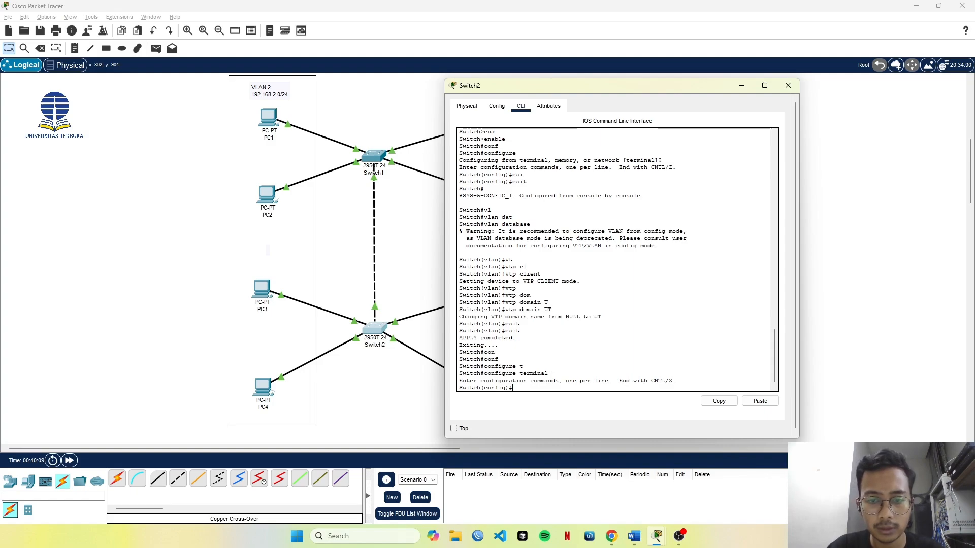
Enter interface configuration for gigabitEthernet 0/1 on Switch2.
{"action": "key", "text": "BackSpace"}
{"action": "key", "text": "BackSpace"}
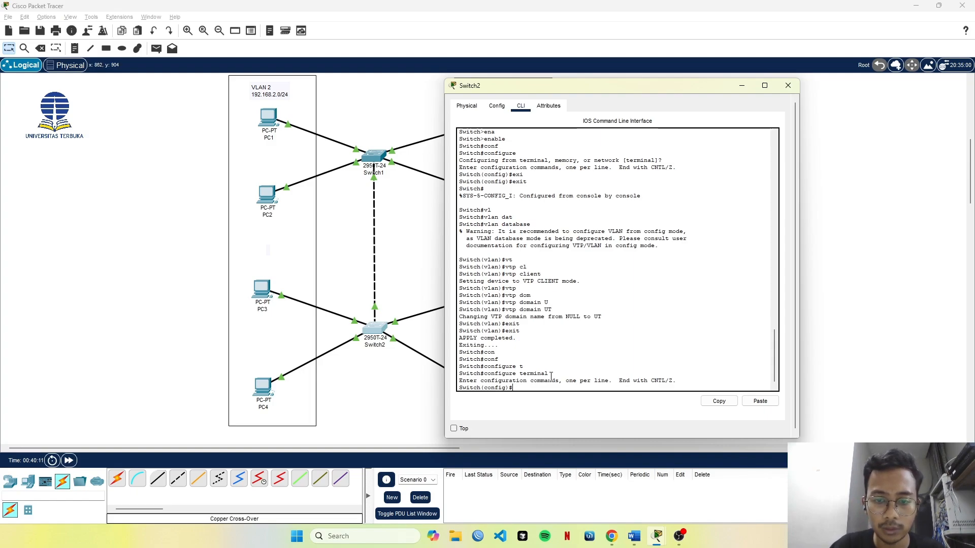
{"action": "type", "text": "in"}
{"action": "key", "text": "Tab"}
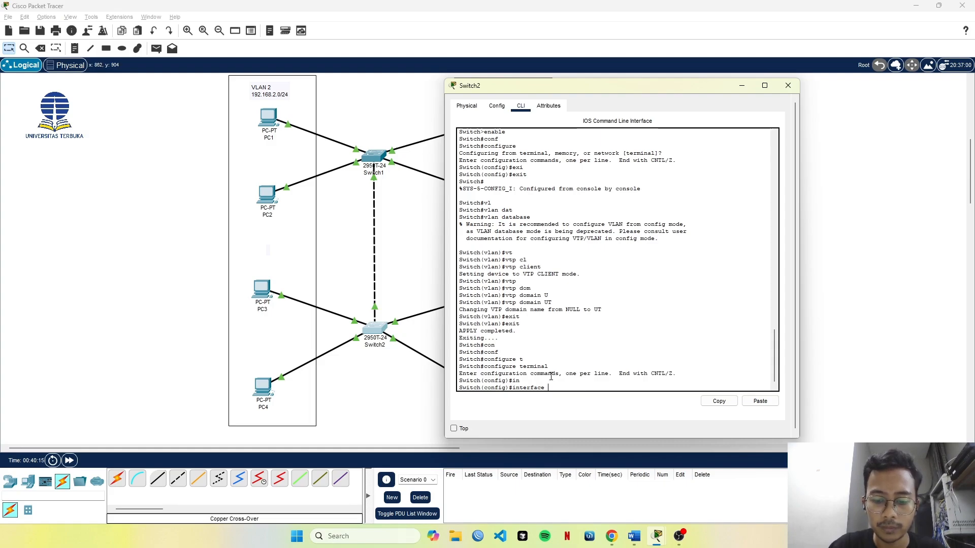
{"action": "type", "text": "gi"}
{"action": "key", "text": "Tab"}
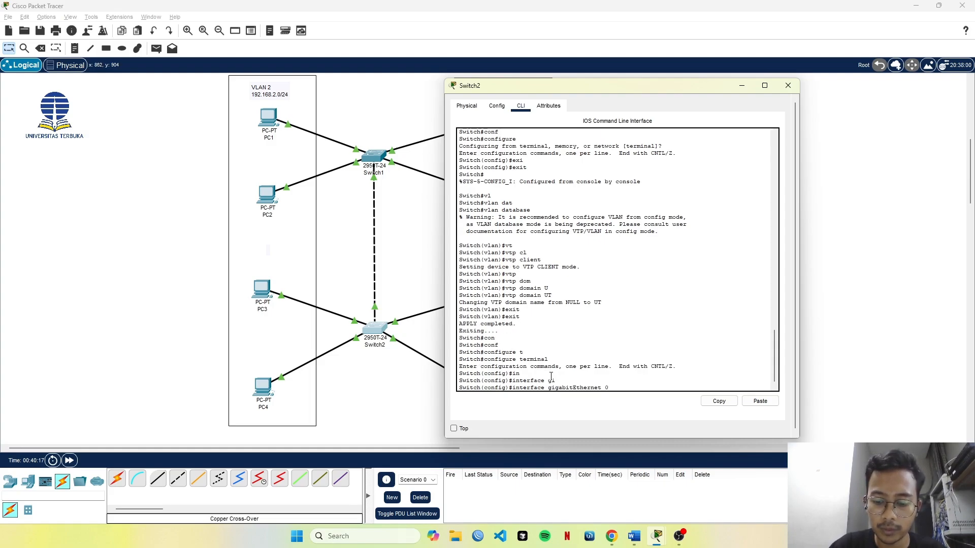
{"action": "type", "text": "0/1"}
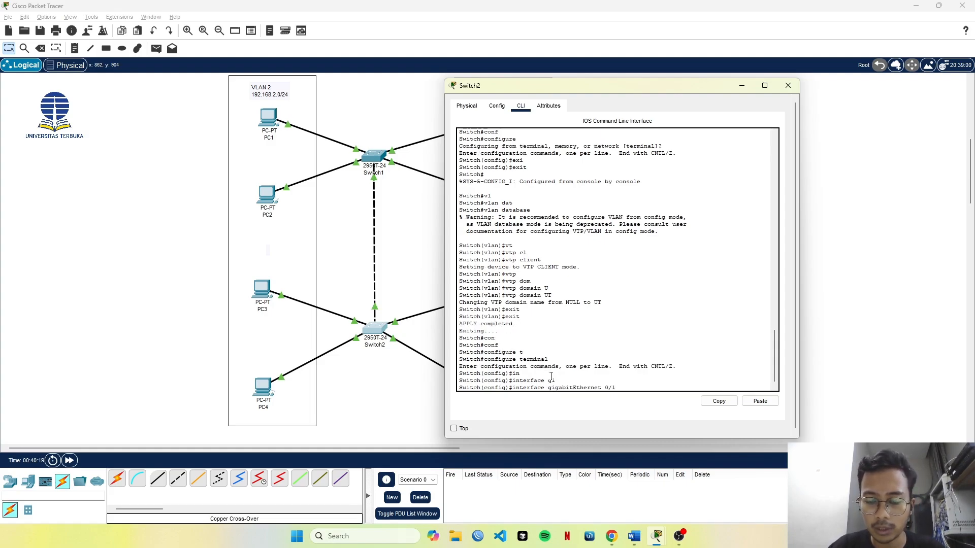
{"action": "key", "text": "Return"}
Set Switch2's gigabitEthernet 0/1 port to trunk mode with switchport mode trunk.
{"action": "type", "text": "sw"}
{"action": "key", "text": "Tab"}
{"action": "type", "text": "mo"}
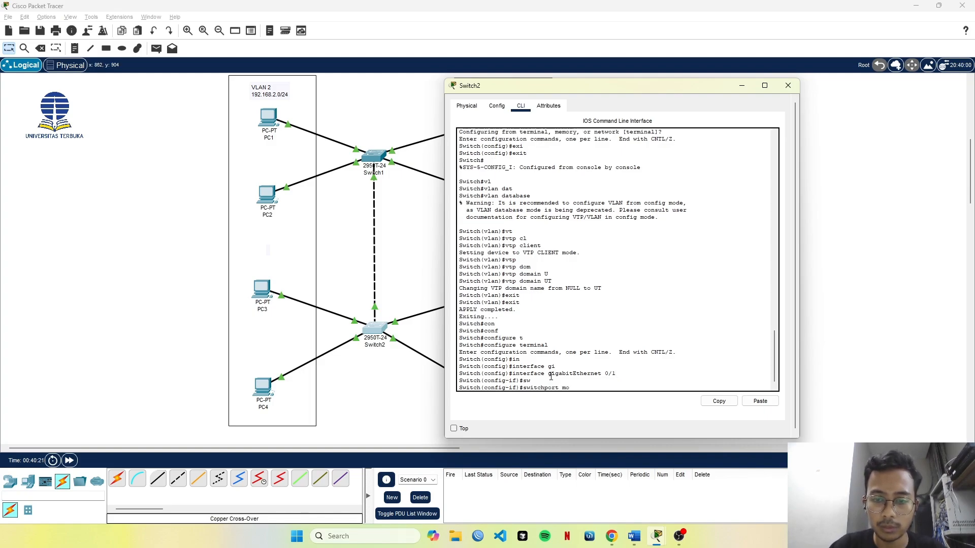
{"action": "key", "text": "Tab"}
{"action": "type", "text": "tr"}
{"action": "key", "text": "Tab"}
{"action": "key", "text": "Return"}
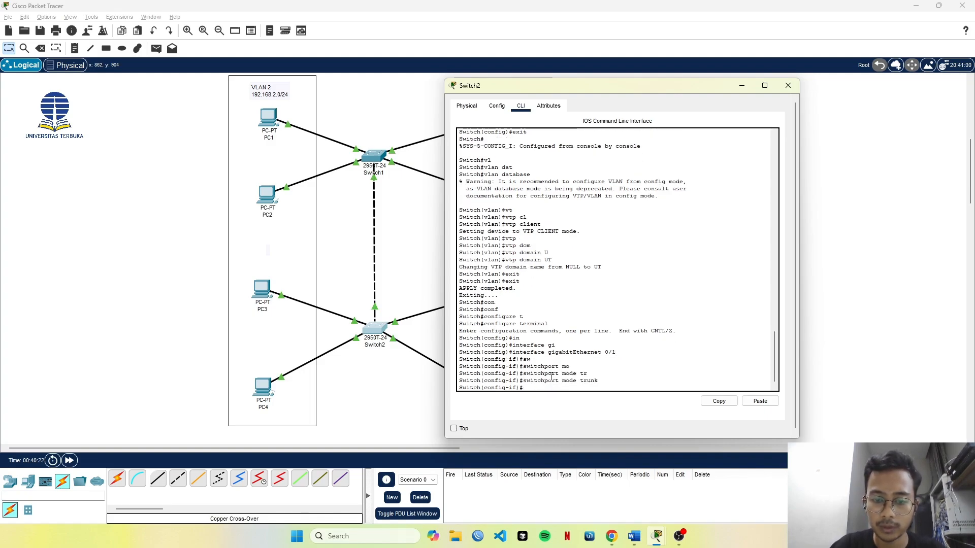
Exit the gigabitEthernet 0/1 interface configuration on Switch2 and move its window aside to uncover the VLAN 3 PCs.
{"action": "type", "text": "exit"}
{"action": "key", "text": "Return"}
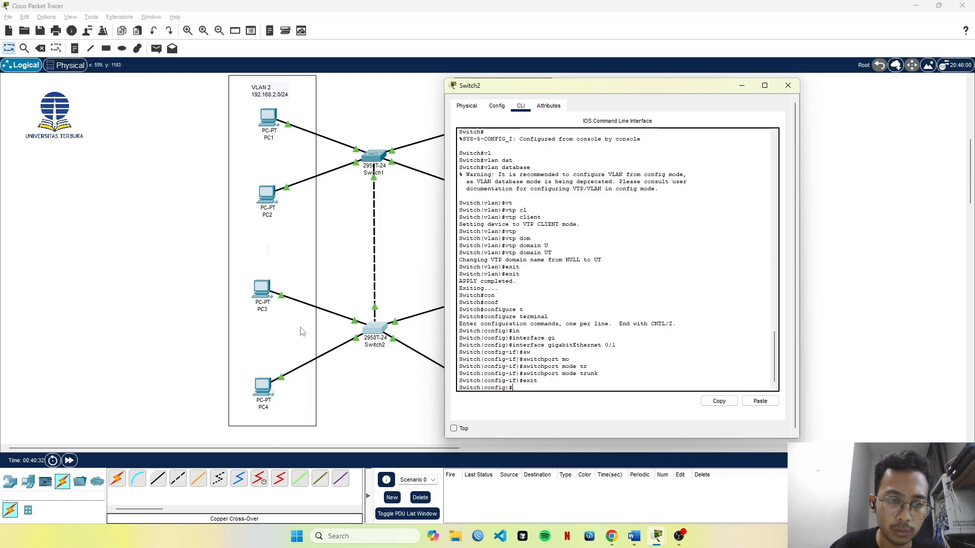
{"action": "left_click_drag", "start_coordinate": [599, 86], "coordinate": [705, 89]}
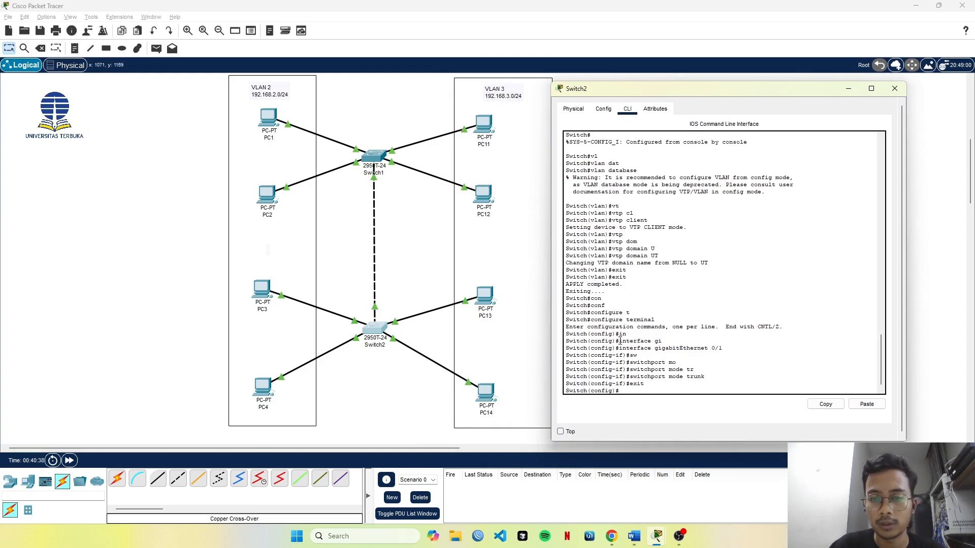
Enter configuration of Switch2's first ten Fast Ethernet ports with interface range fastEthernet 0/1-10.
{"action": "type", "text": "w"}
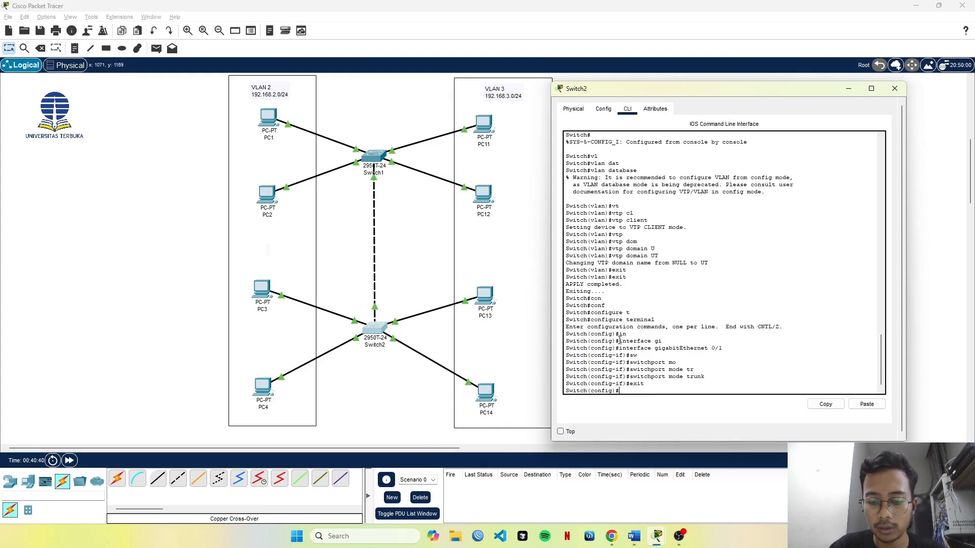
{"action": "key", "text": "Tab"}
{"action": "type", "text": "n"}
{"action": "key", "text": "Tab"}
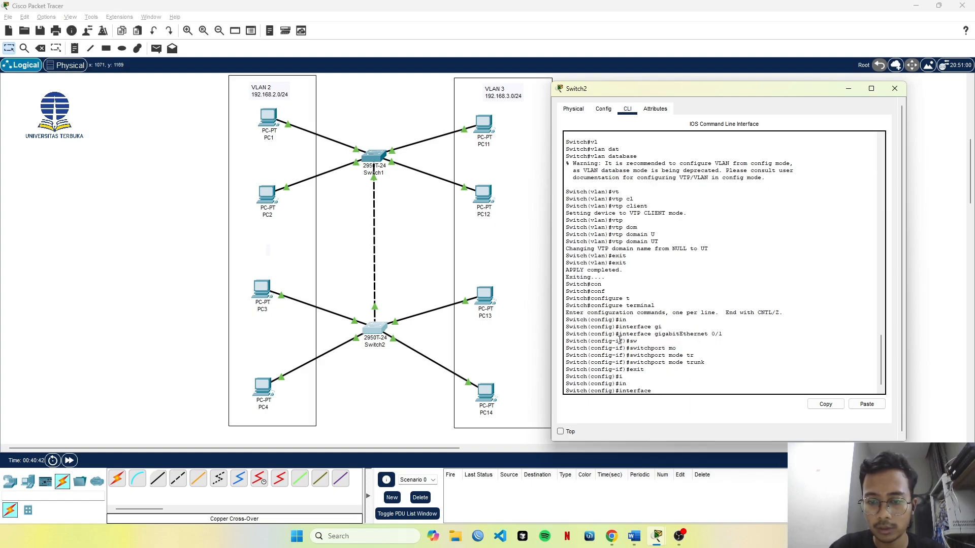
{"action": "type", "text": "tr"}
{"action": "key", "text": "Tab"}
{"action": "type", "text": "r"}
{"action": "key", "text": "Tab"}
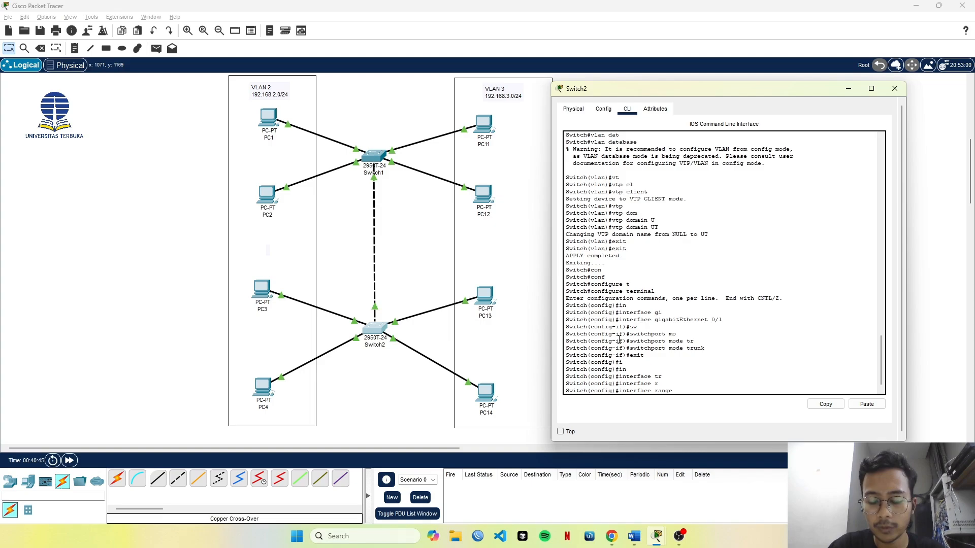
{"action": "type", "text": "fa"}
{"action": "key", "text": "Tab"}
{"action": "type", "text": "0"}
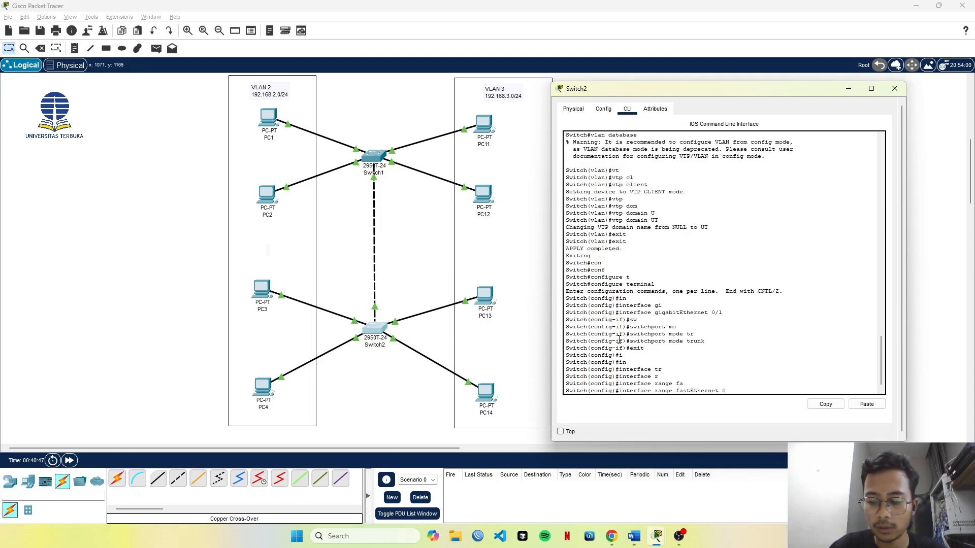
{"action": "type", "text": "/1-10"}
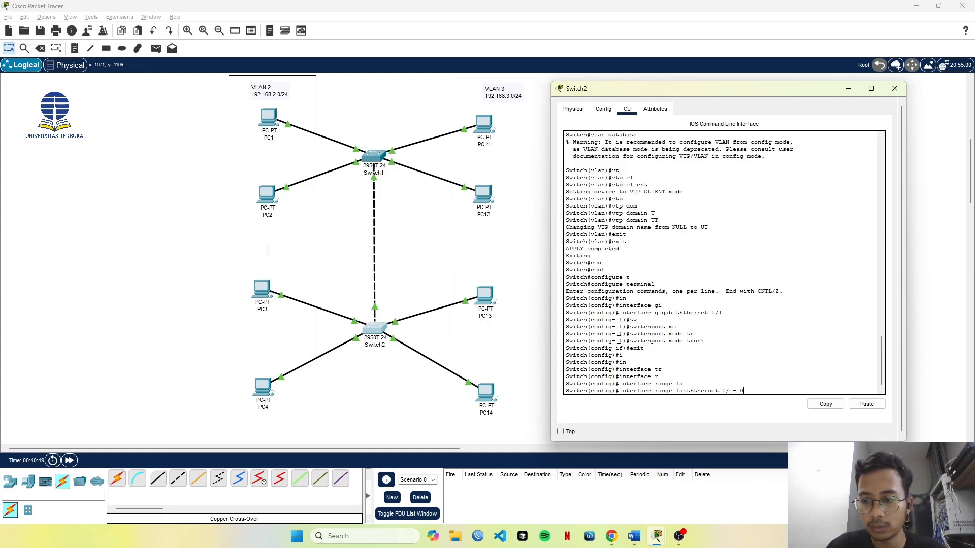
{"action": "key", "text": "Return"}
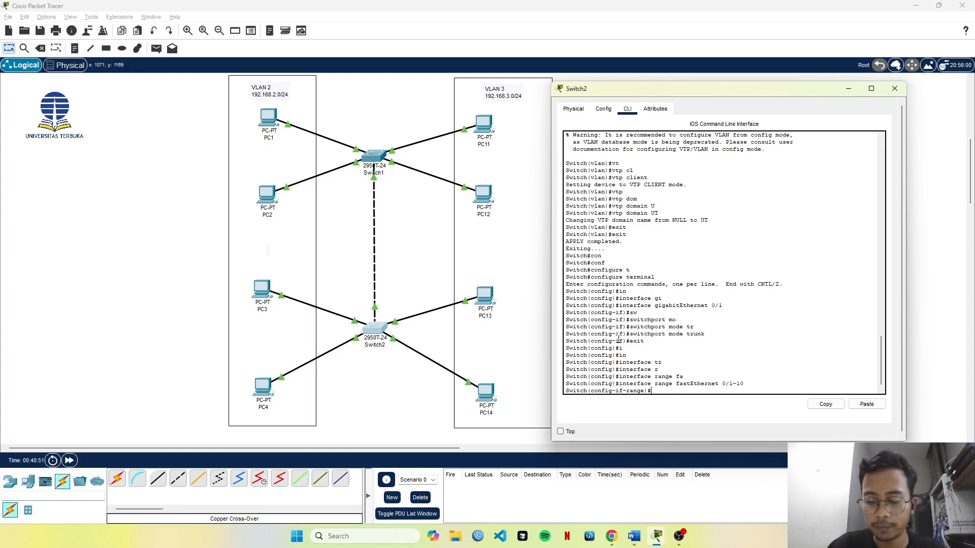
Set Switch2's fastEthernet 0/1-10 ports to access mode with switchport mode access.
{"action": "type", "text": "sw"}
{"action": "key", "text": "Tab"}
{"action": "type", "text": "mo"}
{"action": "key", "text": "Tab"}
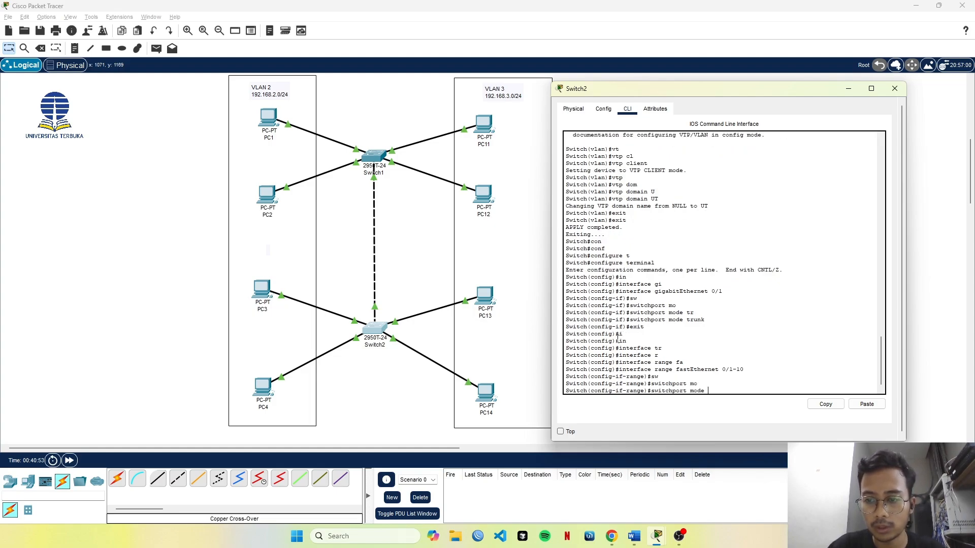
{"action": "type", "text": "acc"}
{"action": "key", "text": "Tab"}
{"action": "key", "text": "Return"}
Assign Switch2's fastEthernet 0/1-10 ports to VLAN 2 with switchport access vlan 2 and exit the range configuration.
{"action": "type", "text": "s"}
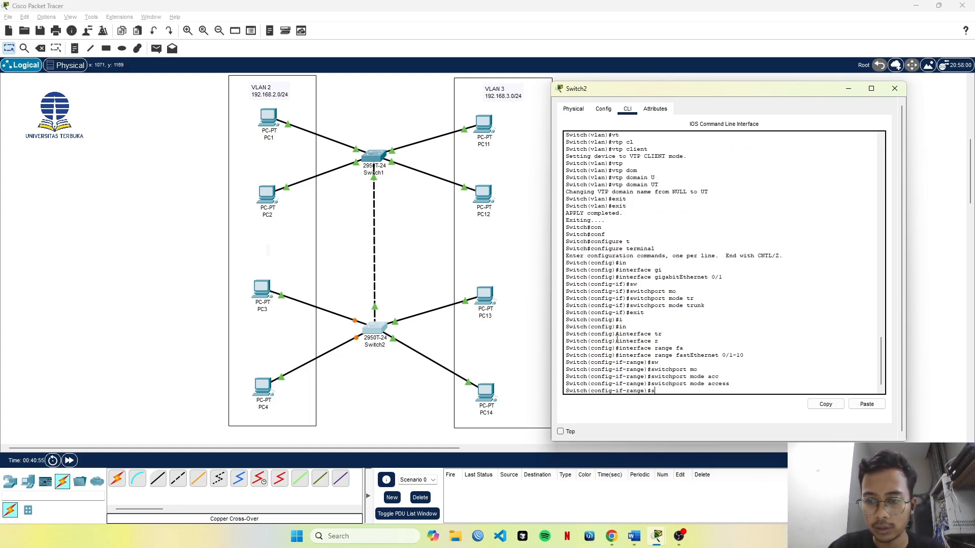
{"action": "type", "text": "w"}
{"action": "key", "text": "Tab"}
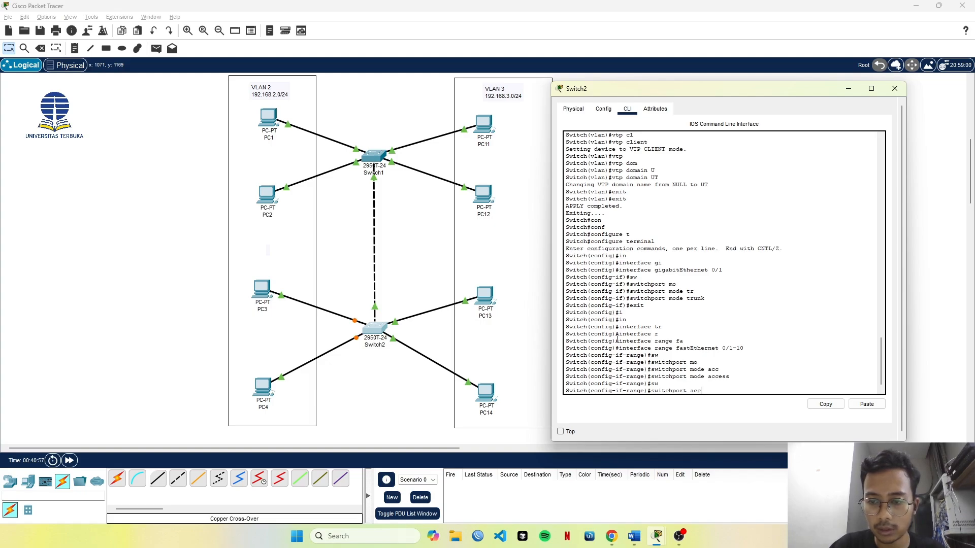
{"action": "key", "text": "BackSpace"}
{"action": "key", "text": "BackSpace"}
{"action": "key", "text": "BackSpace"}
{"action": "type", "text": "vl"}
{"action": "key", "text": "Tab"}
{"action": "type", "text": "a"}
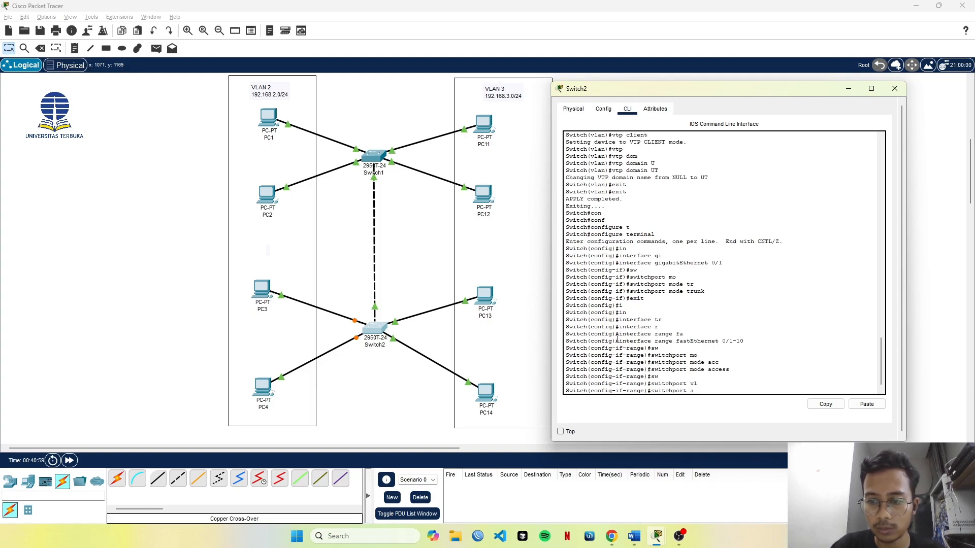
{"action": "type", "text": "cc"}
{"action": "key", "text": "Tab"}
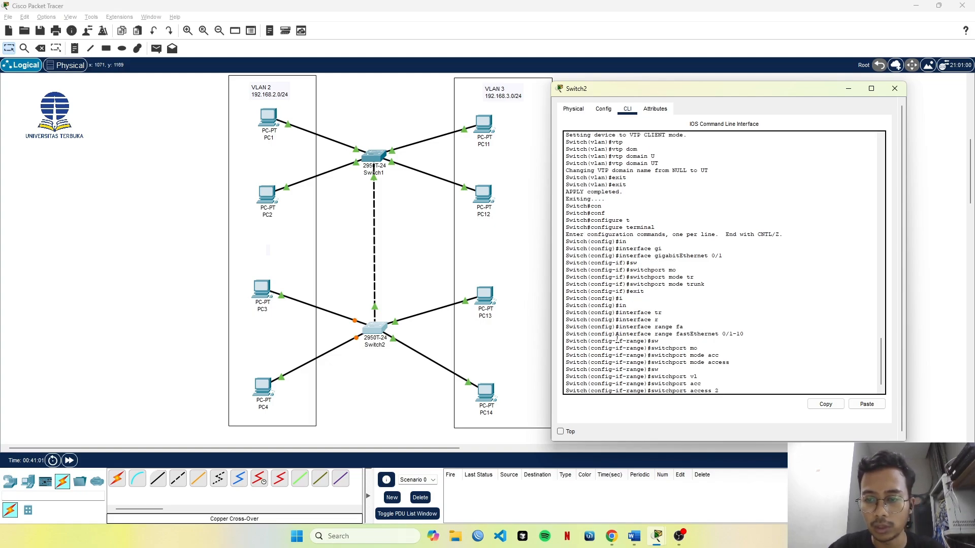
{"action": "type", "text": "vl"}
{"action": "key", "text": "Tab"}
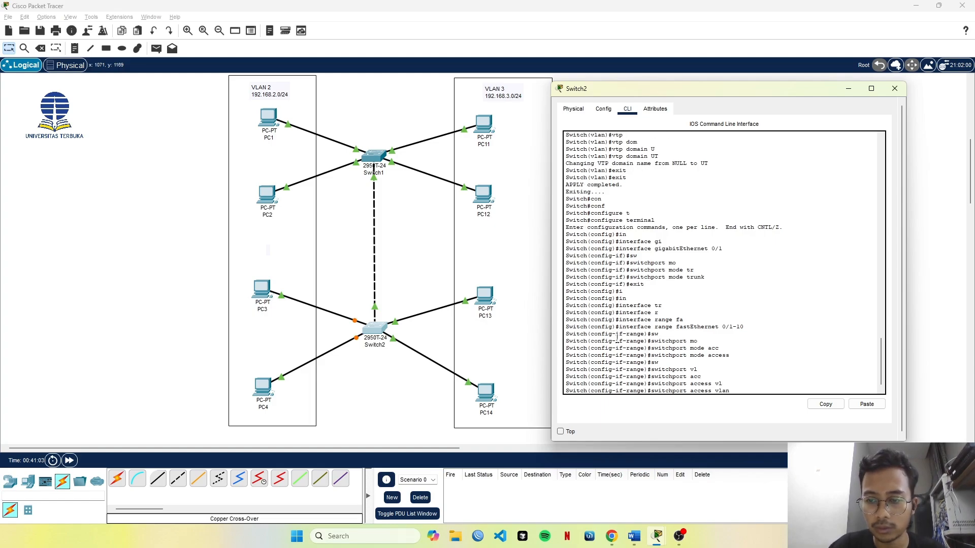
{"action": "type", "text": "2"}
{"action": "key", "text": "Return"}
{"action": "type", "text": "ex"}
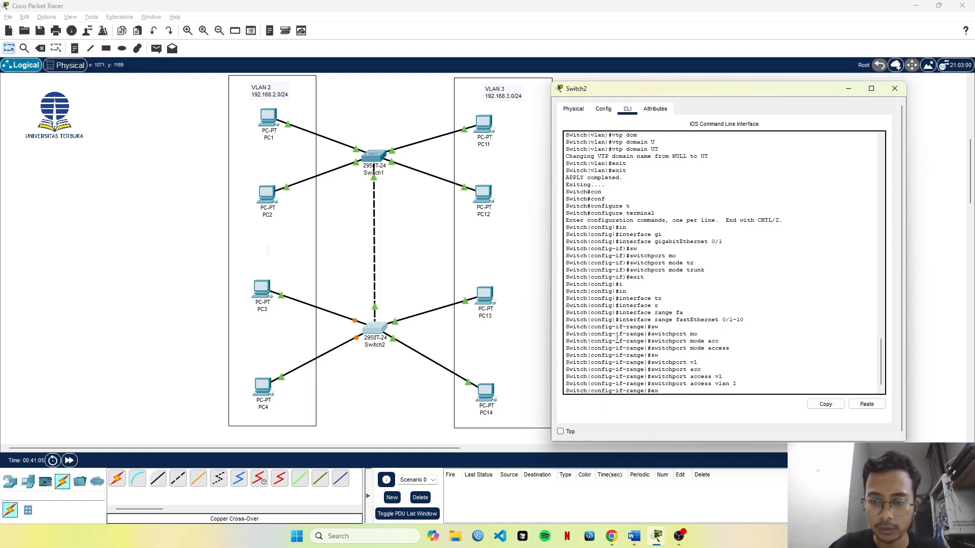
{"action": "key", "text": "BackSpace"}
{"action": "key", "text": "BackSpace"}
{"action": "key", "text": "Return"}
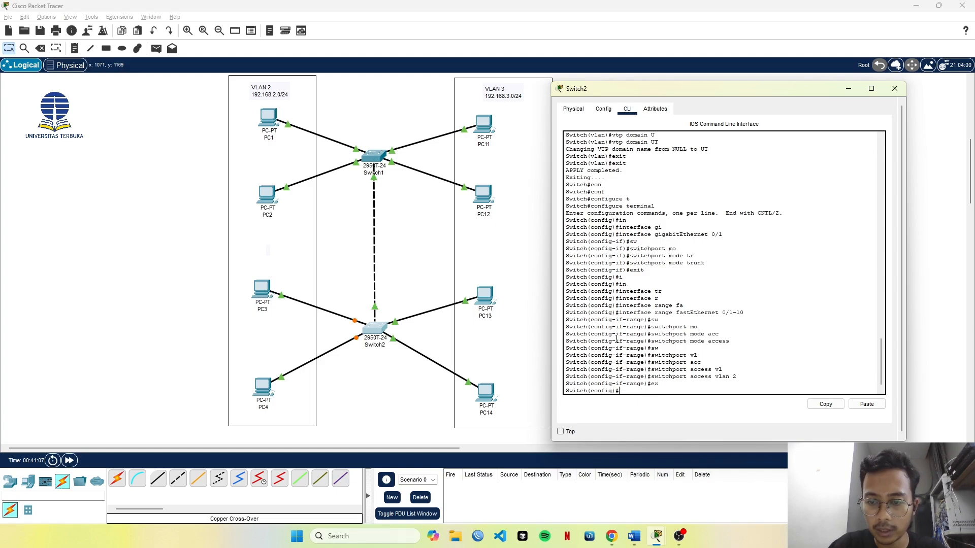
Enter configuration of Switch2's next ten Fast Ethernet ports with interface range fastEthernet 0/11-20.
{"action": "type", "text": "in"}
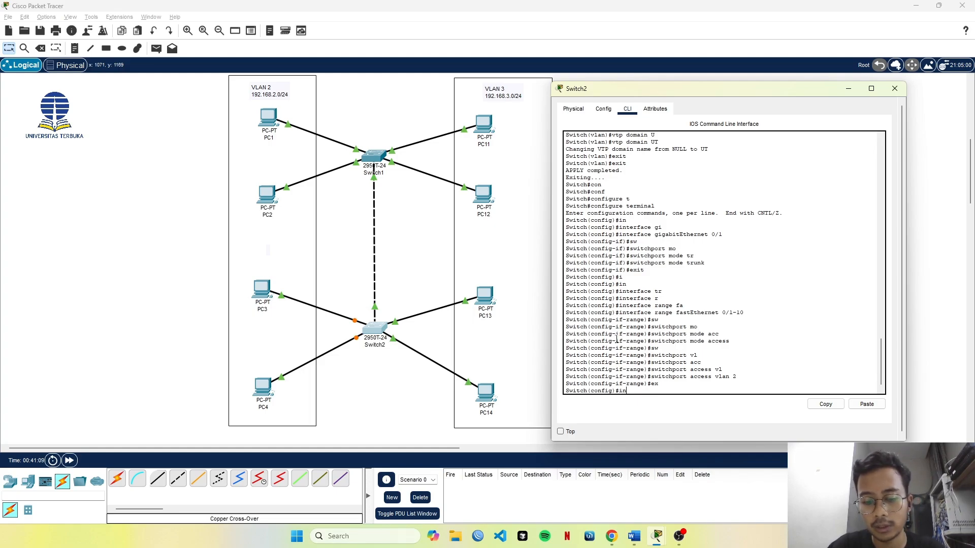
{"action": "type", "text": "ter"}
{"action": "key", "text": "Tab"}
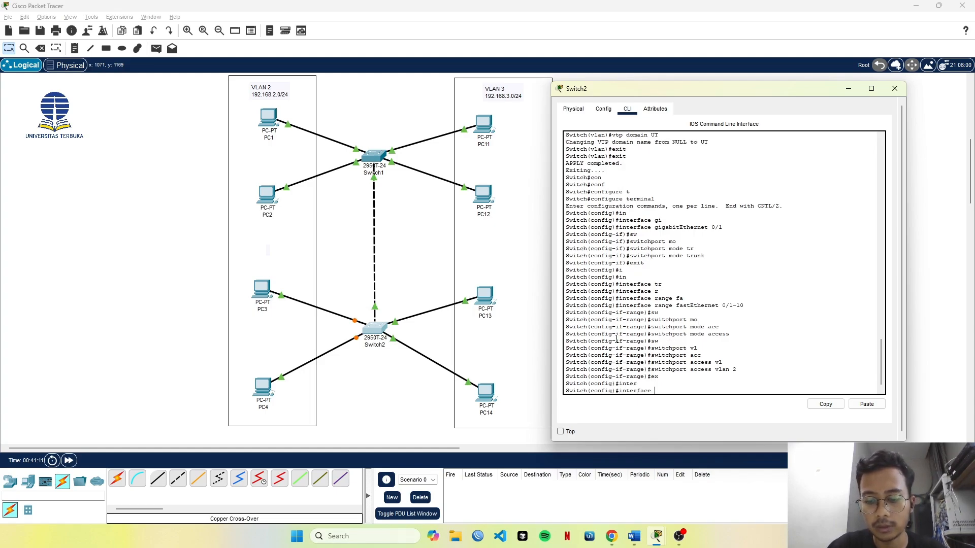
{"action": "type", "text": "f"}
{"action": "key", "text": "Tab"}
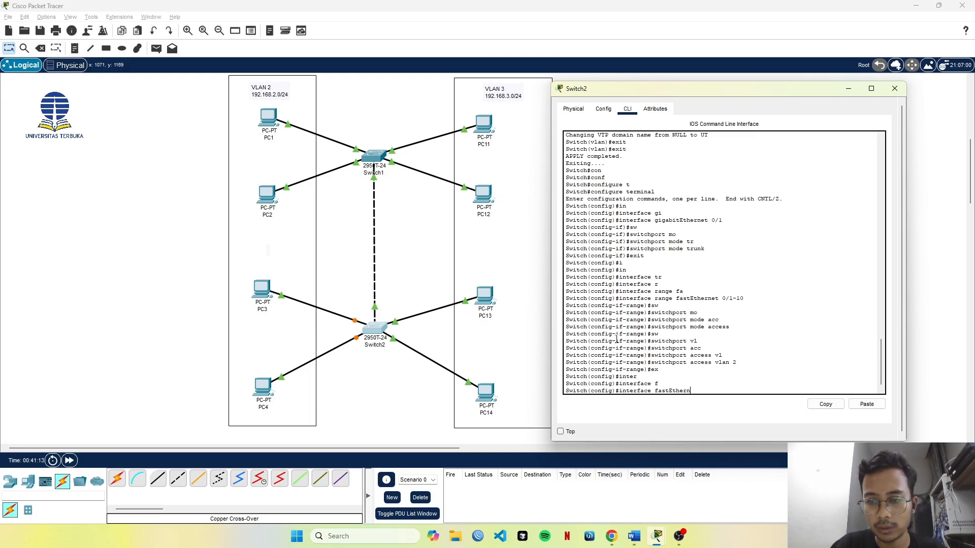
{"action": "key", "text": "BackSpace"}
{"action": "key", "text": "BackSpace"}
{"action": "key", "text": "BackSpace"}
{"action": "key", "text": "BackSpace"}
{"action": "key", "text": "BackSpace"}
{"action": "key", "text": "BackSpace"}
{"action": "key", "text": "BackSpace"}
{"action": "key", "text": "BackSpace"}
{"action": "key", "text": "BackSpace"}
{"action": "type", "text": "ra"}
{"action": "key", "text": "Tab"}
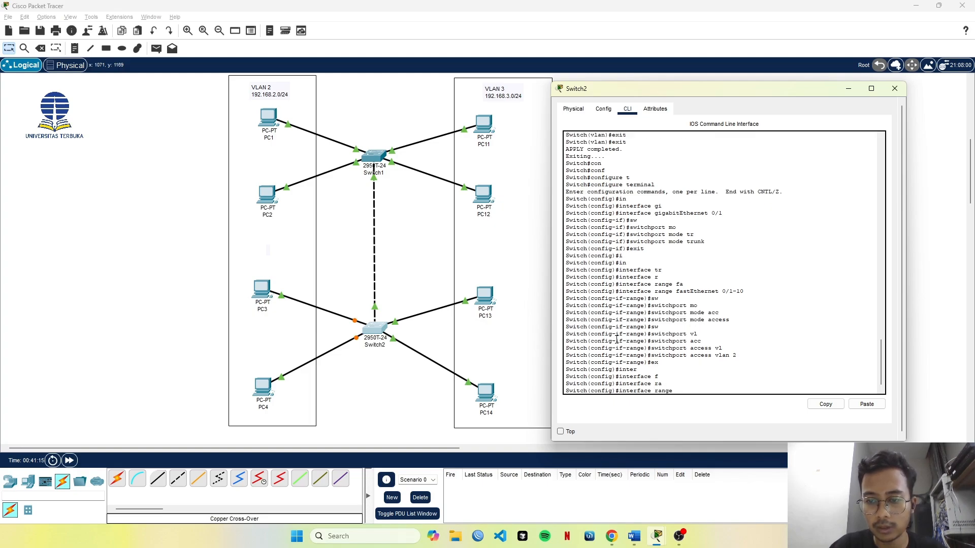
{"action": "type", "text": "fa"}
{"action": "key", "text": "BackSpace"}
{"action": "key", "text": "BackSpace"}
{"action": "key", "text": "BackSpace"}
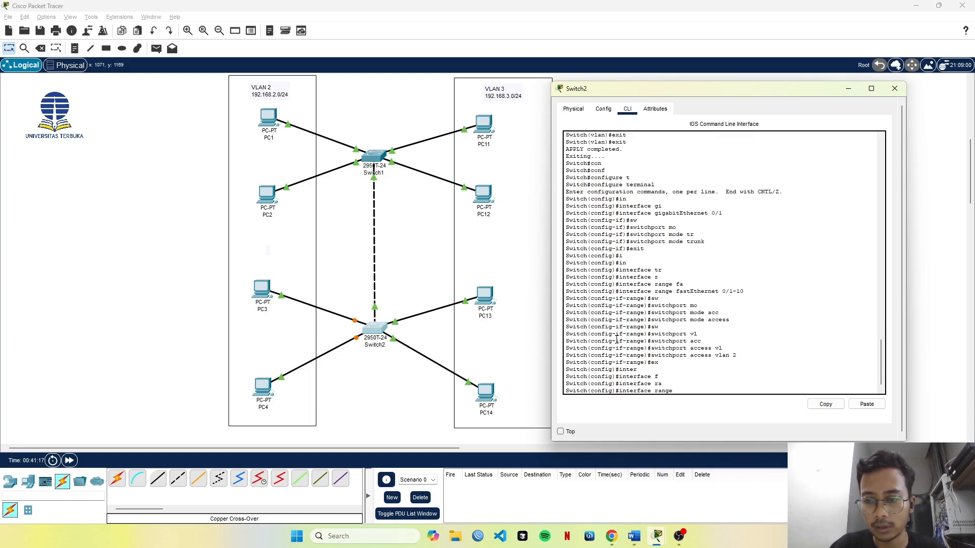
{"action": "type", "text": "fas"}
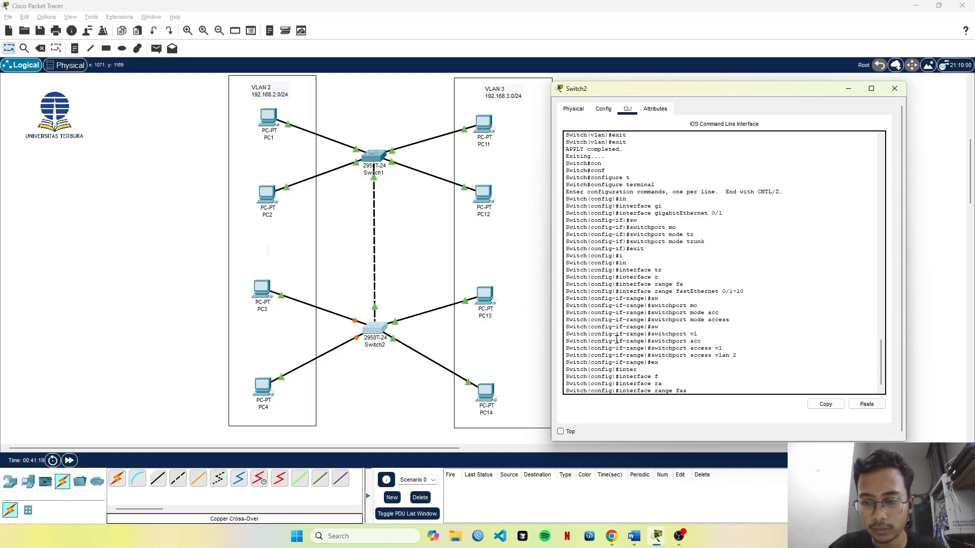
{"action": "key", "text": "Tab"}
{"action": "type", "text": "0"}
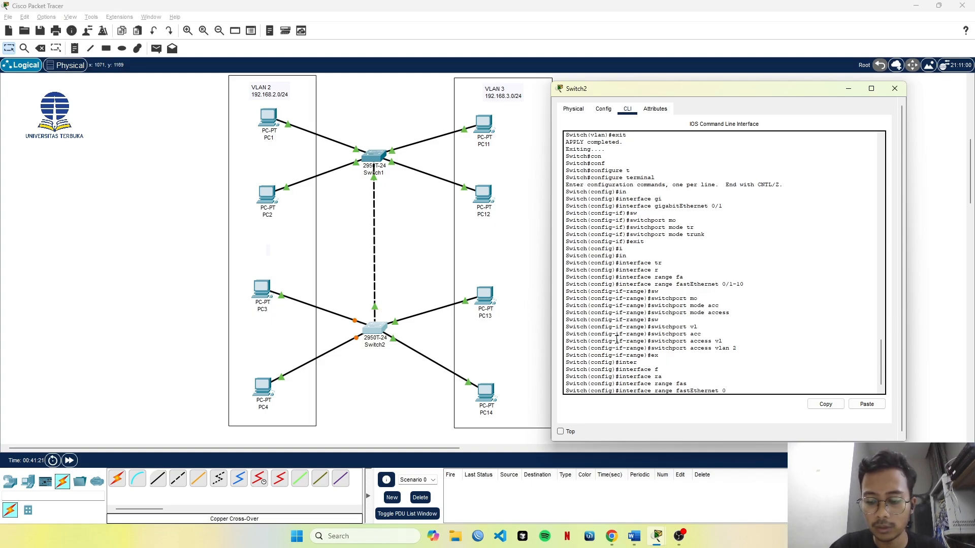
{"action": "type", "text": "/1"}
{"action": "key", "text": "BackSpace"}
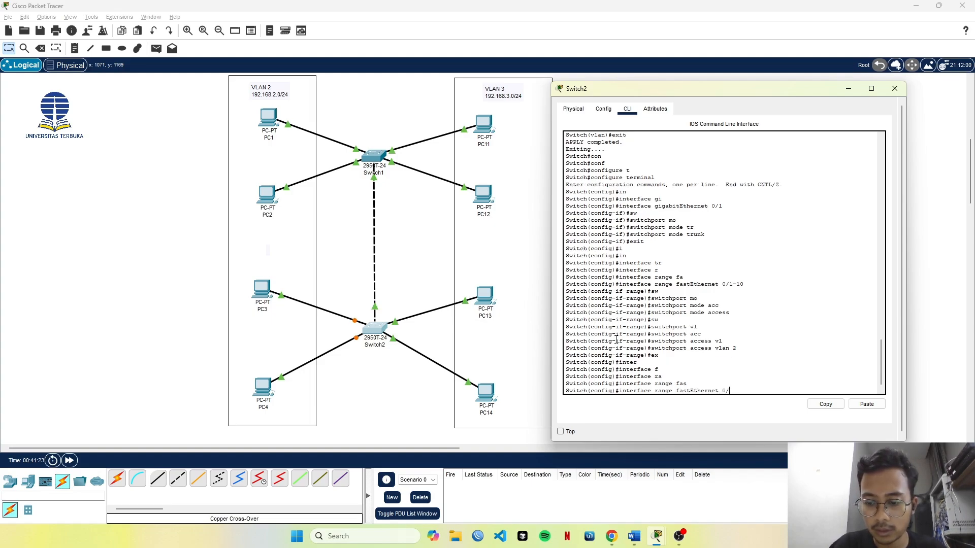
{"action": "type", "text": "11-20"}
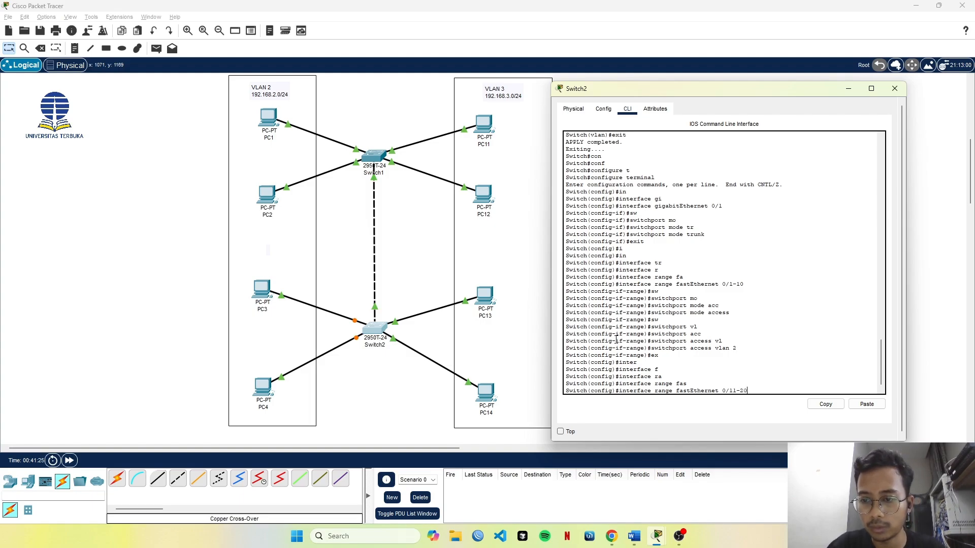
{"action": "key", "text": "Return"}
Set Switch2's fastEthernet 0/11-20 ports to access mode with switchport mode access.
{"action": "type", "text": "sw"}
{"action": "key", "text": "Tab"}
{"action": "type", "text": "mo"}
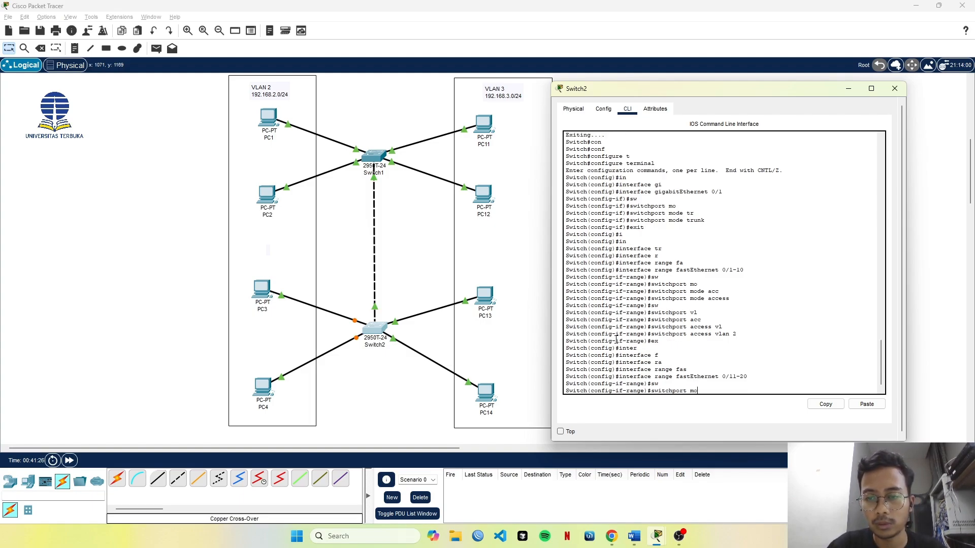
{"action": "key", "text": "Tab"}
{"action": "type", "text": "acc"}
{"action": "key", "text": "Return"}
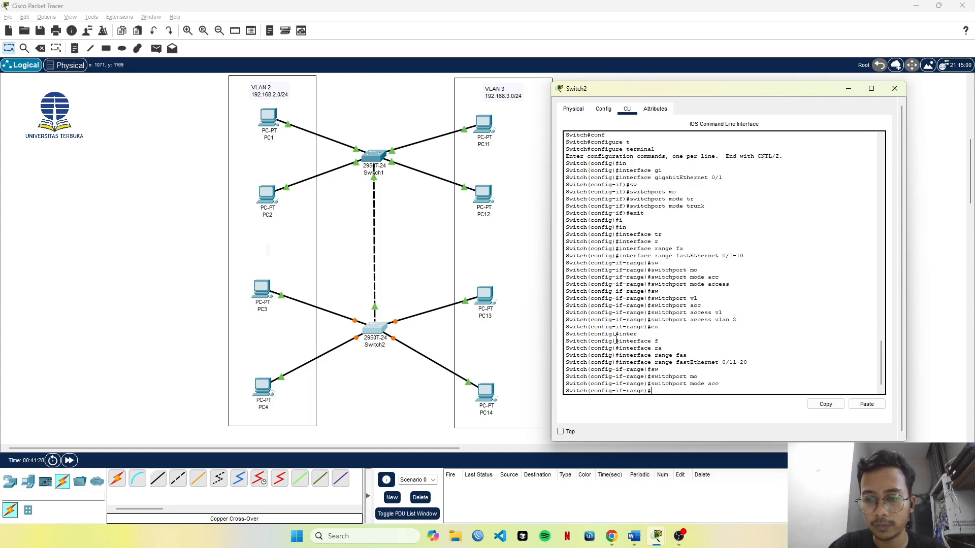
Assign Switch2's fastEthernet 0/11-20 ports to VLAN 3 with switchport access vlan 3 and exit the range configuration.
{"action": "type", "text": "sw"}
{"action": "key", "text": "Tab"}
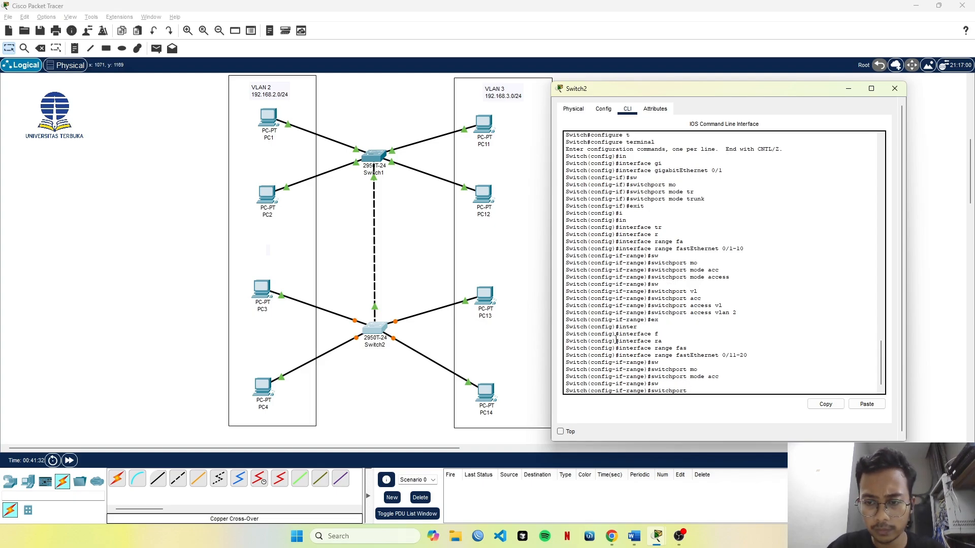
{"action": "type", "text": "acc"}
{"action": "key", "text": "Tab"}
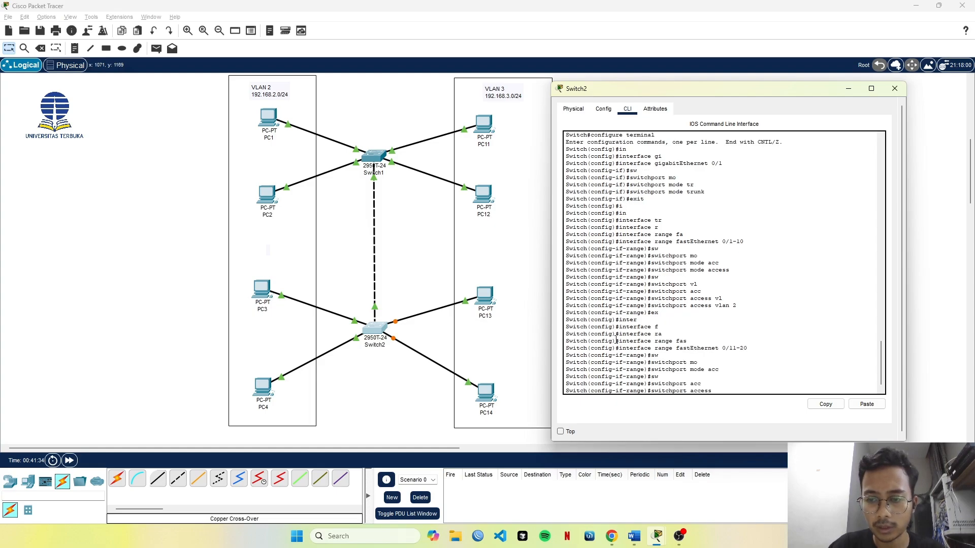
{"action": "type", "text": "vl"}
{"action": "key", "text": "Tab"}
{"action": "type", "text": "3"}
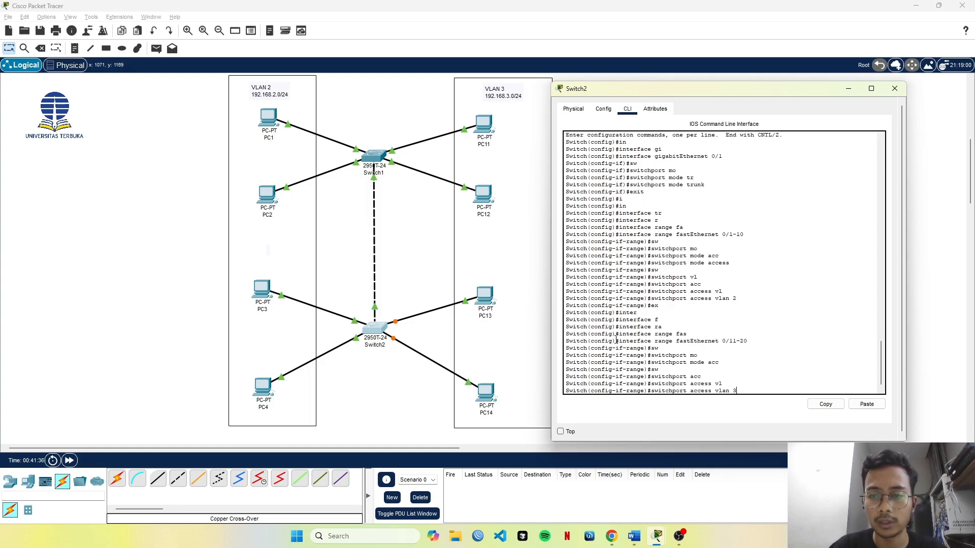
{"action": "key", "text": "Return"}
{"action": "type", "text": "ex"}
{"action": "key", "text": "Return"}
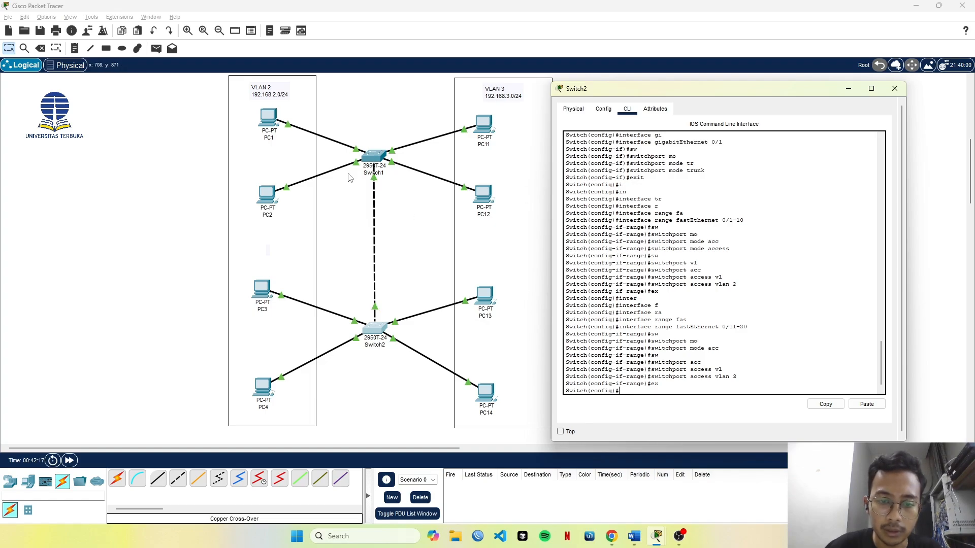
Open Switch1's command line and exit interface and global configuration back to privileged EXEC mode.
{"action": "left_click", "coordinate": [376, 156]}
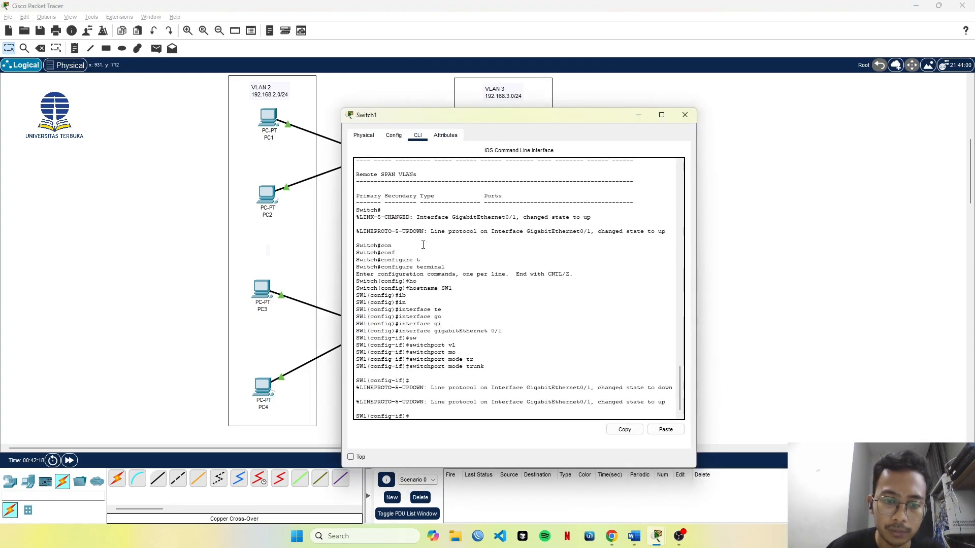
{"action": "type", "text": "exi"}
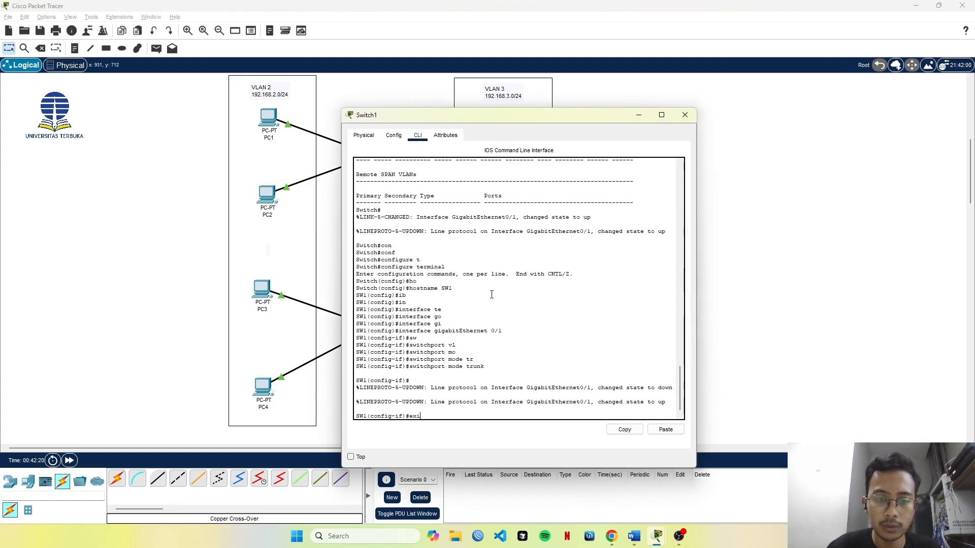
{"action": "key", "text": "Return"}
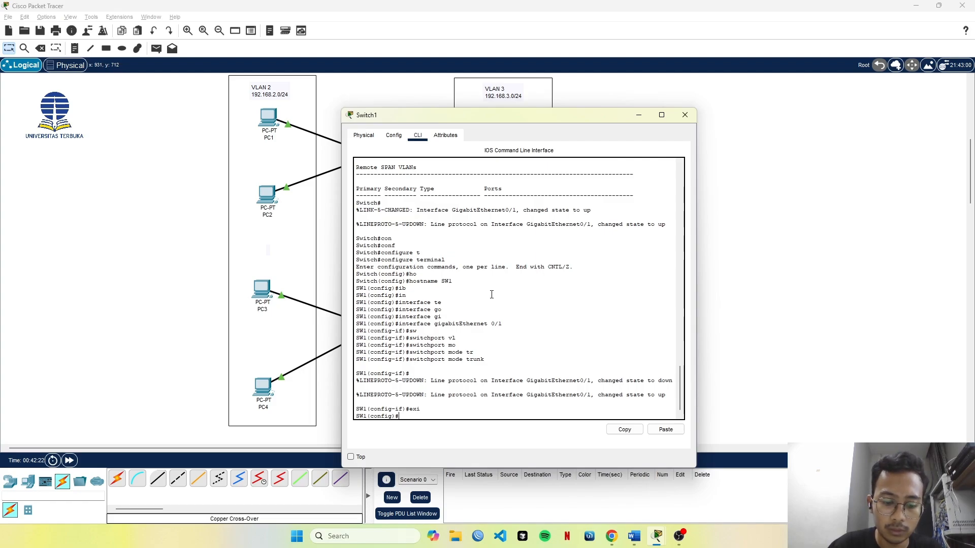
{"action": "type", "text": "ex"}
{"action": "key", "text": "Return"}
{"action": "key", "text": "Return"}
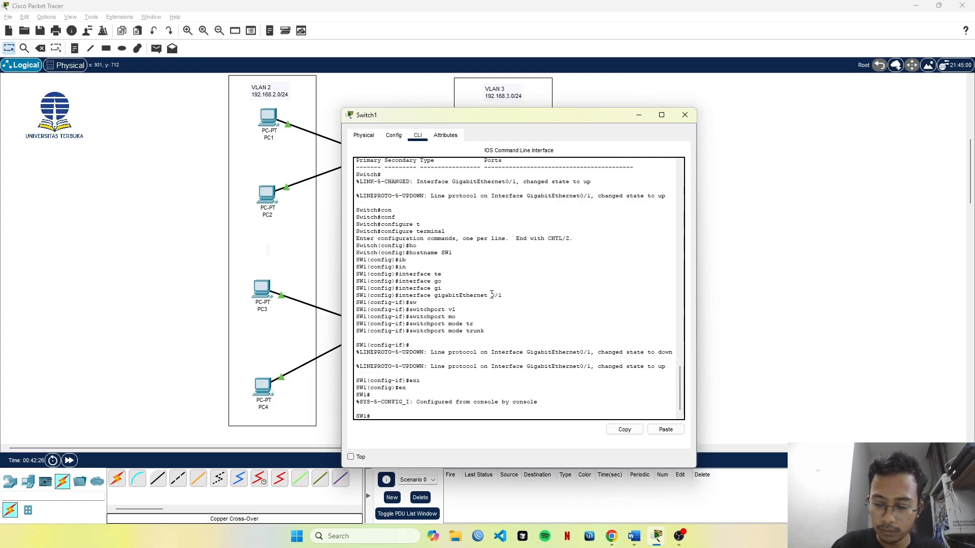
Display Switch1's VTP details with show vtp status and check its VTP operating mode.
{"action": "type", "text": "sho"}
{"action": "key", "text": "Tab"}
{"action": "type", "text": "v"}
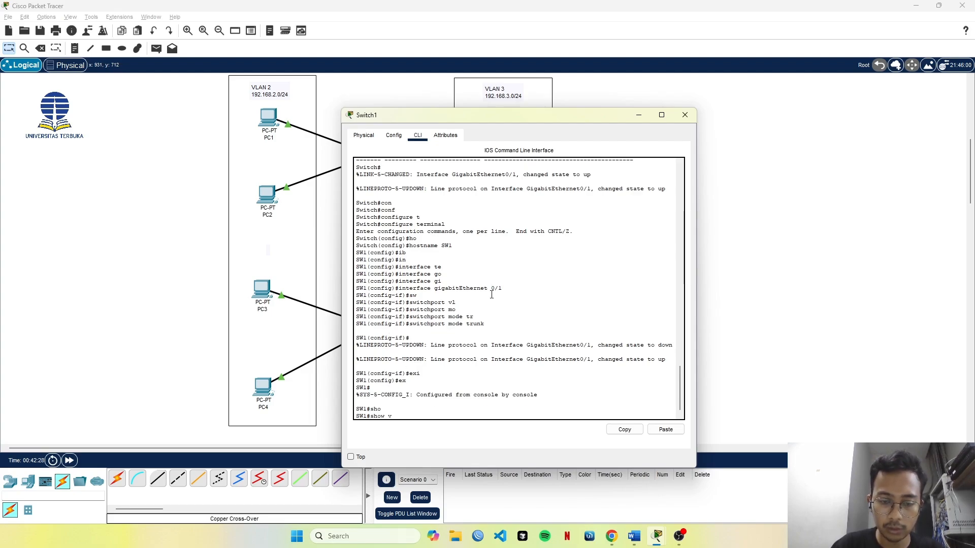
{"action": "type", "text": "p"}
{"action": "key", "text": "Tab"}
{"action": "key", "text": "BackSpace"}
{"action": "type", "text": "tp"}
{"action": "key", "text": "Tab"}
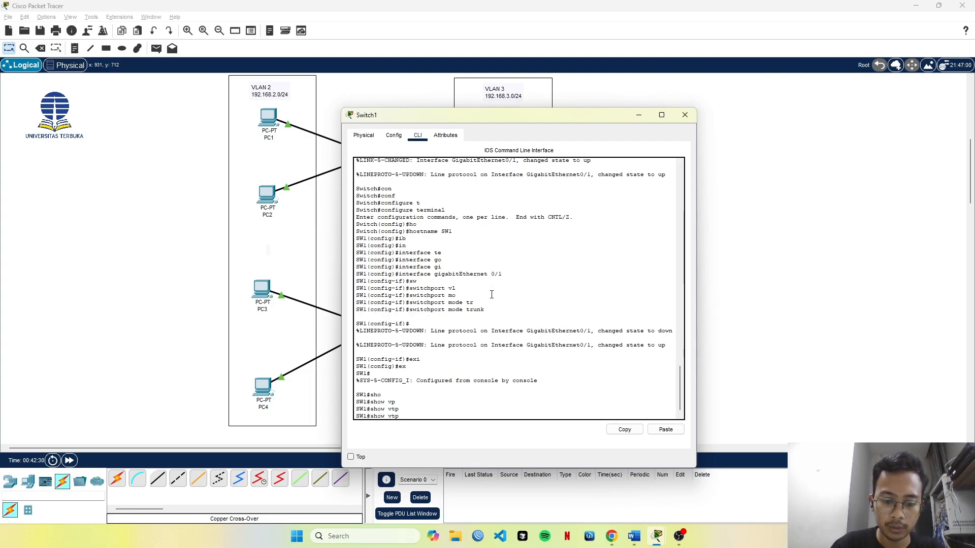
{"action": "type", "text": "st"}
{"action": "key", "text": "Tab"}
{"action": "key", "text": "Return"}
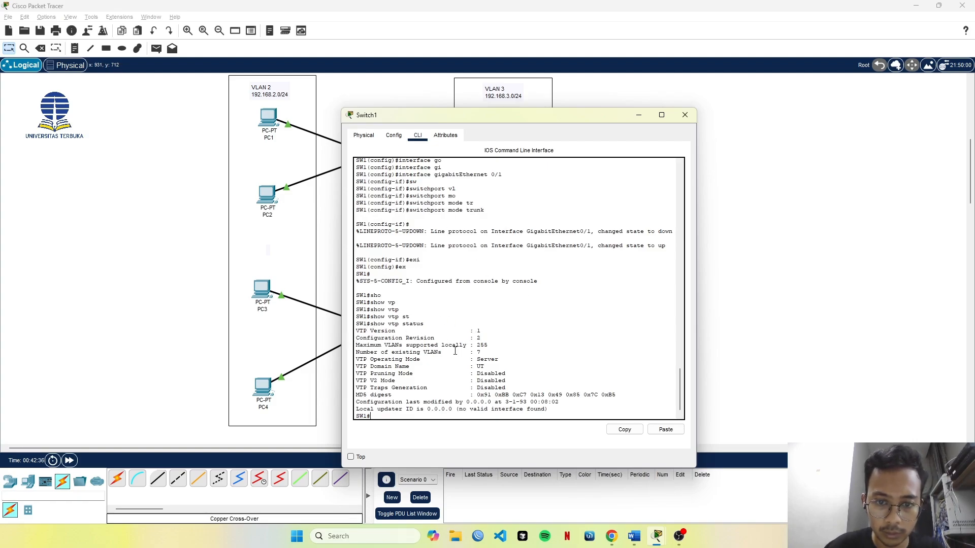
{"action": "left_click_drag", "start_coordinate": [361, 358], "coordinate": [501, 361]}
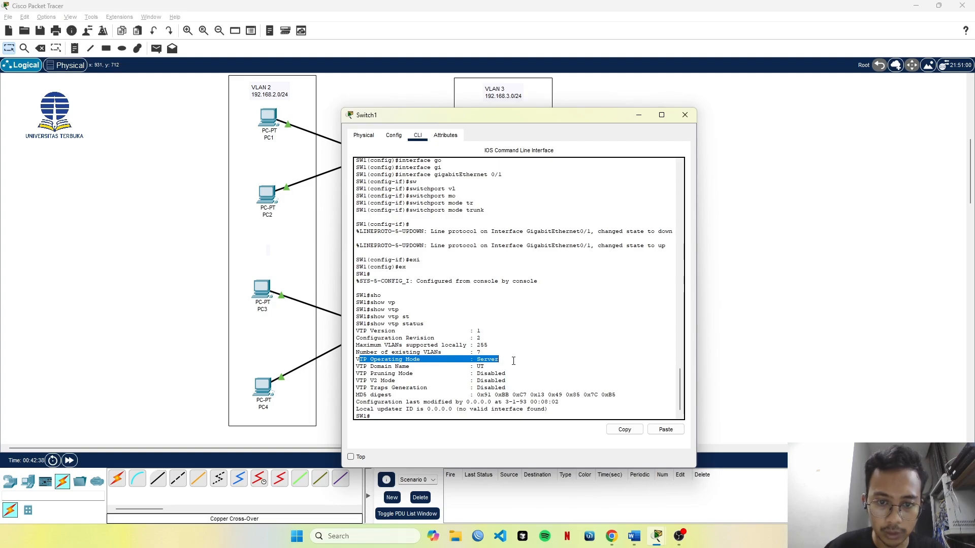
{"action": "left_click", "coordinate": [521, 353]}
Bring up Switch2's window and place it side by side with Switch1's window.
{"action": "left_click_drag", "start_coordinate": [536, 120], "coordinate": [796, 75]}
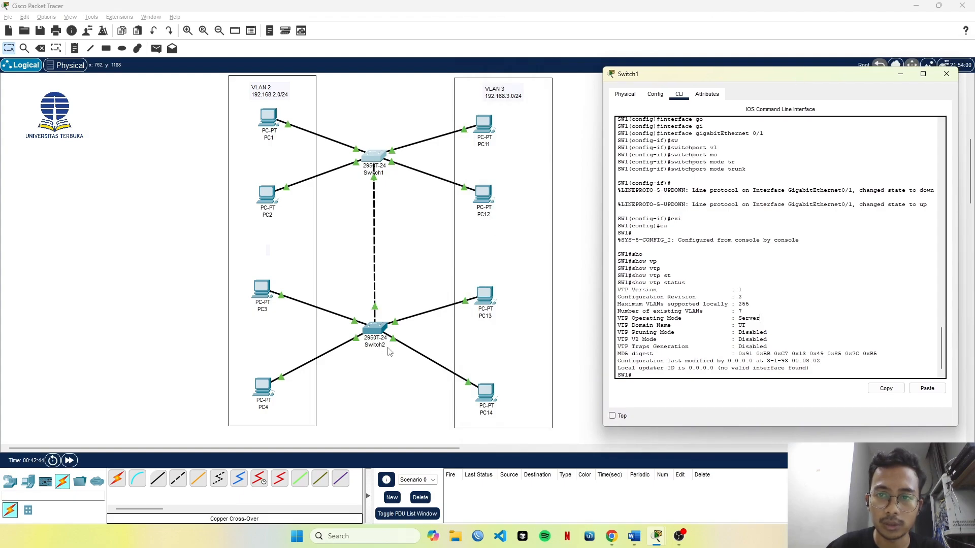
{"action": "key", "text": "alt+Tab"}
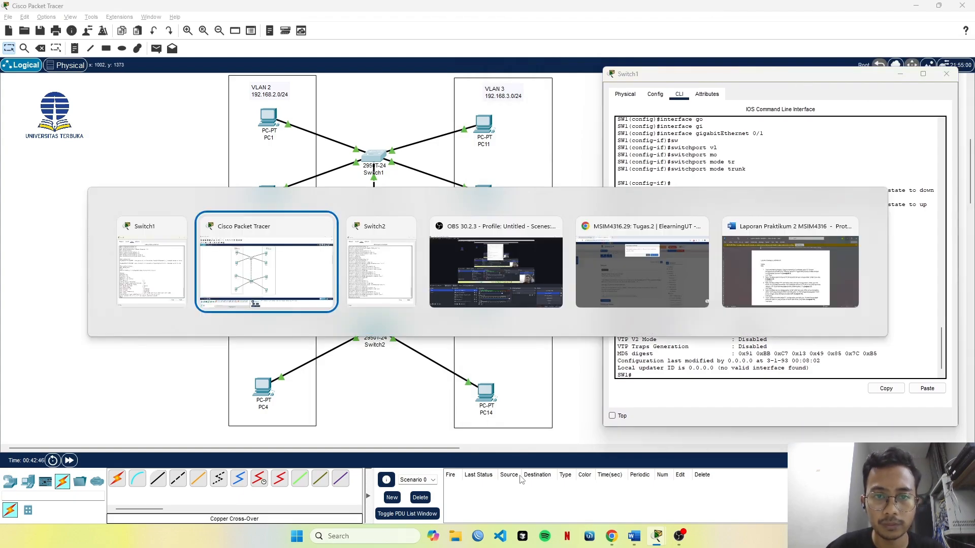
{"action": "key", "text": "alt+Tab"}
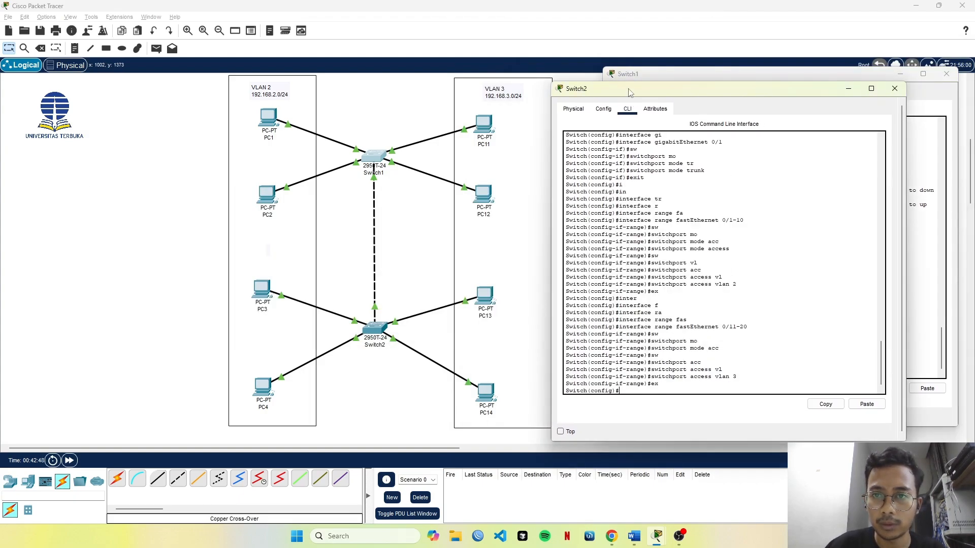
{"action": "left_click_drag", "start_coordinate": [631, 91], "coordinate": [320, 72]}
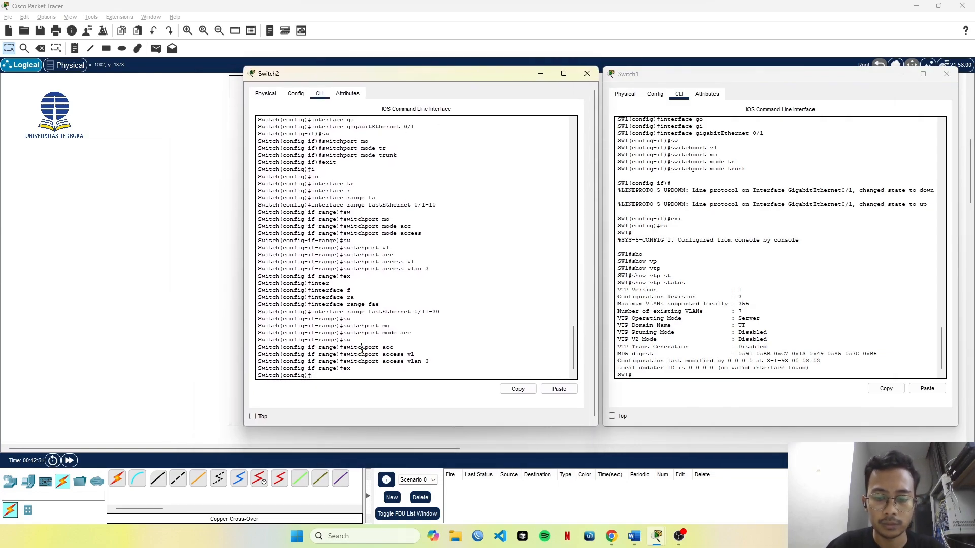
Exit Switch2's global configuration and log out of the console, then return to privileged EXEC mode with enable.
{"action": "type", "text": "exi"}
{"action": "key", "text": "Return"}
{"action": "type", "text": "ex"}
{"action": "key", "text": "Return"}
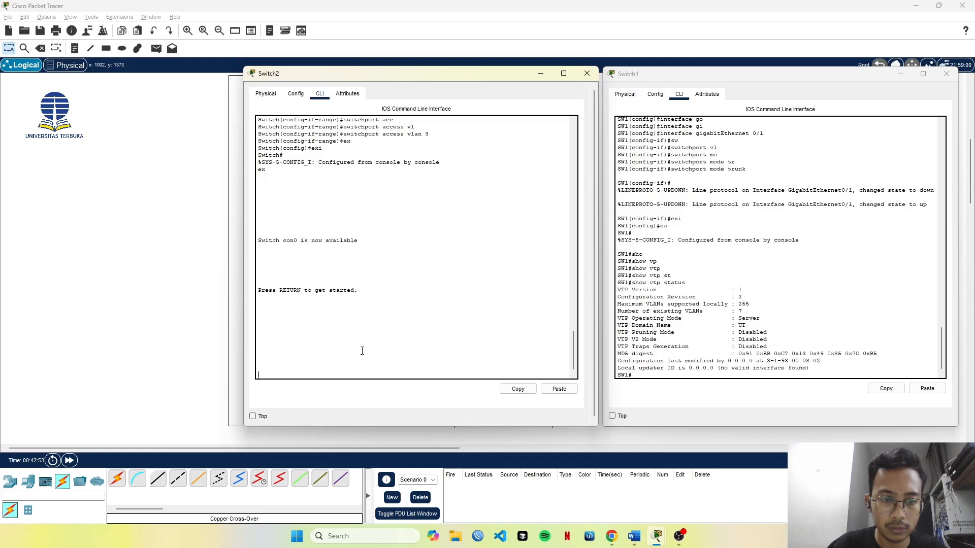
{"action": "key", "text": "Return"}
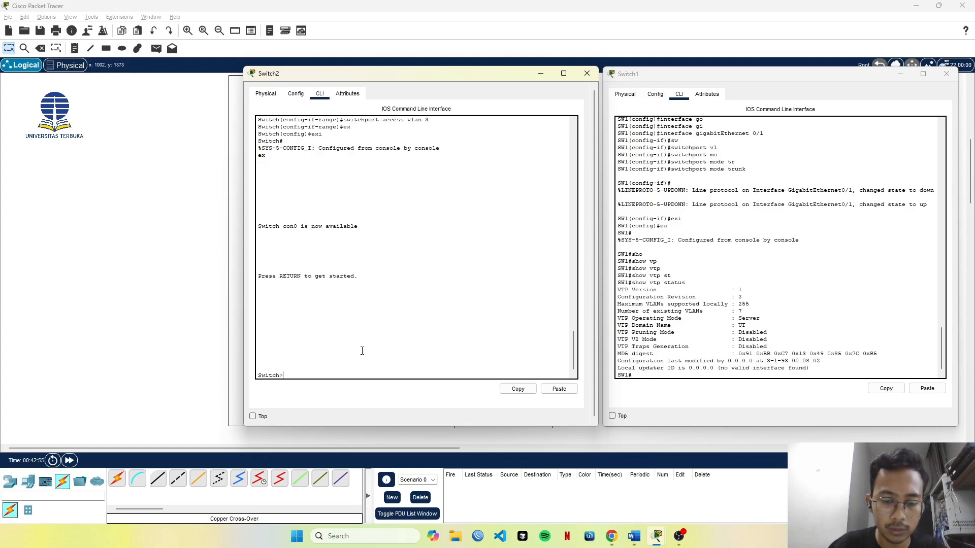
{"action": "type", "text": "en"}
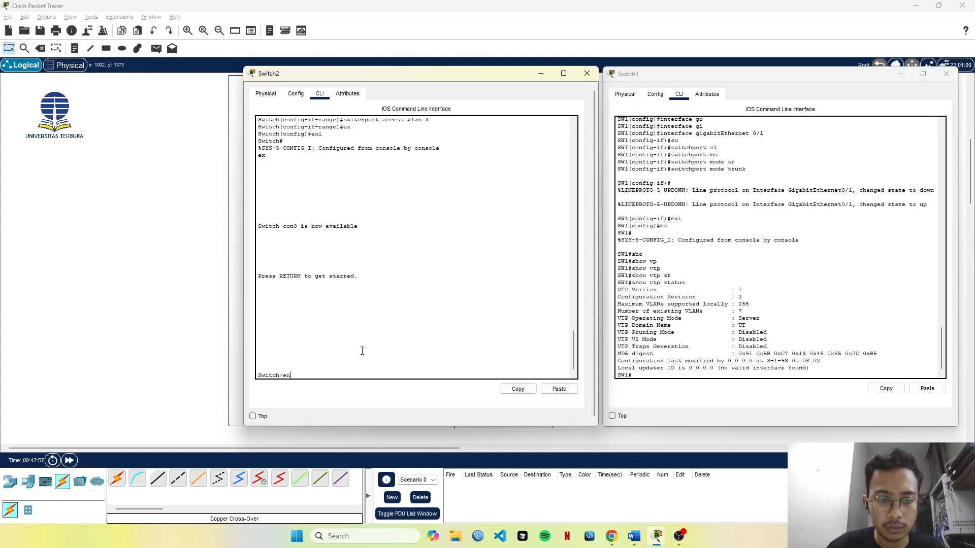
{"action": "type", "text": "a"}
{"action": "key", "text": "Tab"}
{"action": "key", "text": "Return"}
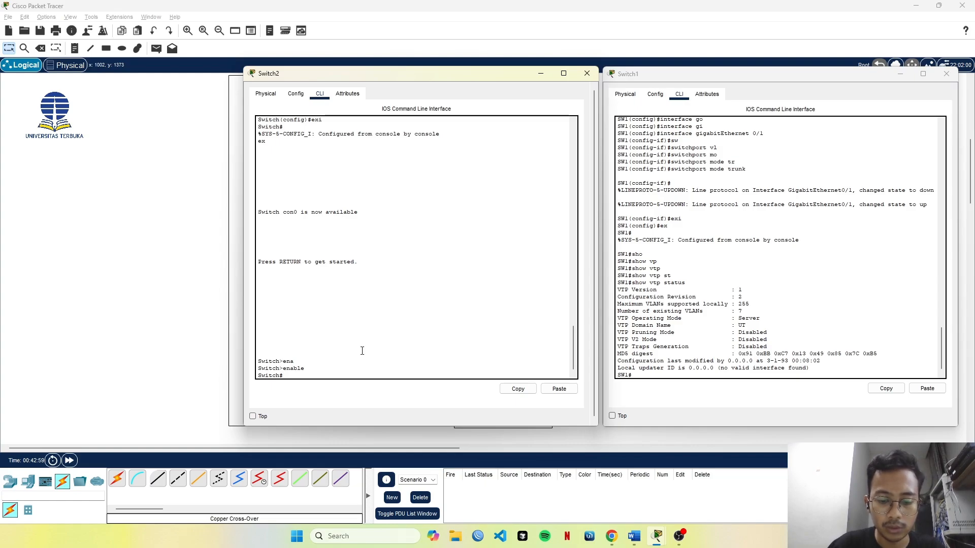
Run show vtp status on Switch2 and check its VTP operating mode.
{"action": "type", "text": "sho"}
{"action": "key", "text": "Tab"}
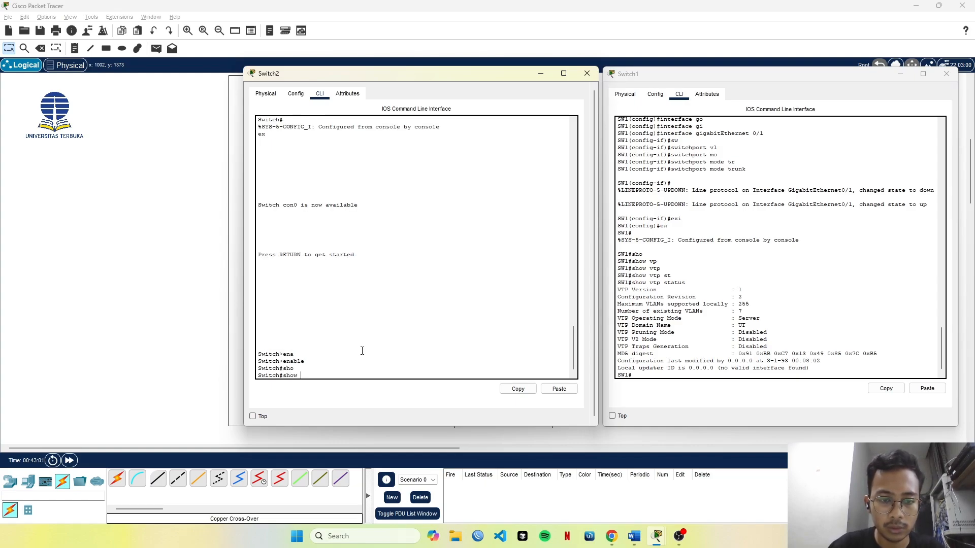
{"action": "type", "text": "vt"}
{"action": "key", "text": "Tab"}
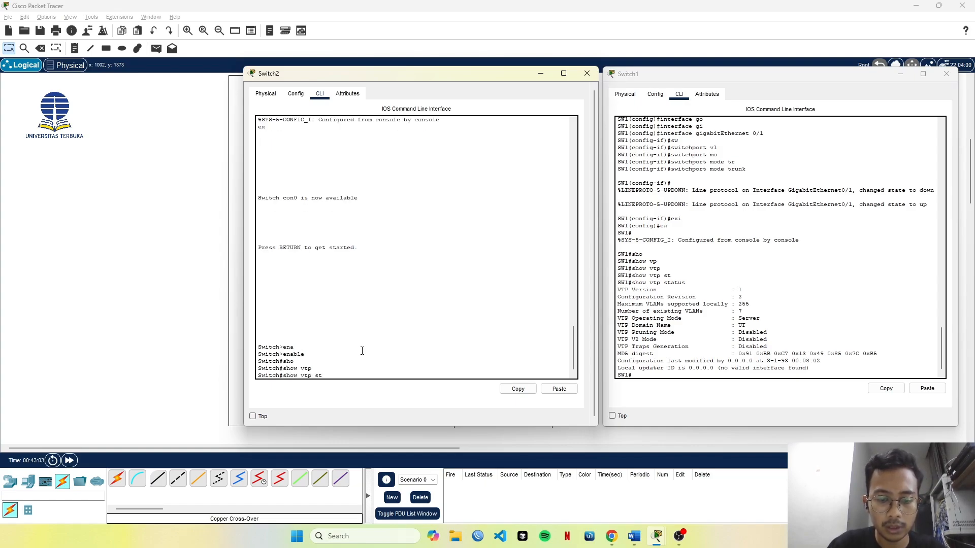
{"action": "type", "text": "st"}
{"action": "key", "text": "Tab"}
{"action": "key", "text": "Return"}
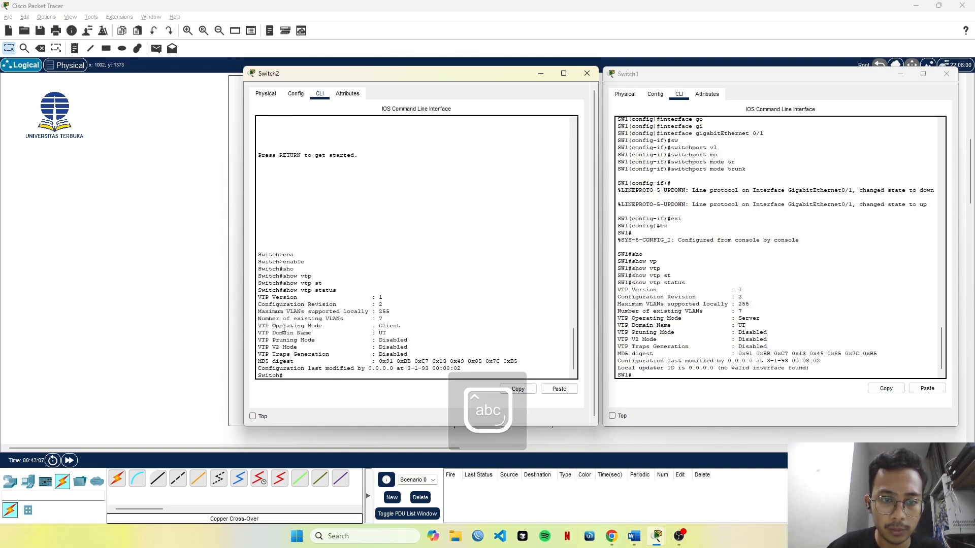
{"action": "left_click_drag", "start_coordinate": [258, 326], "coordinate": [412, 327]}
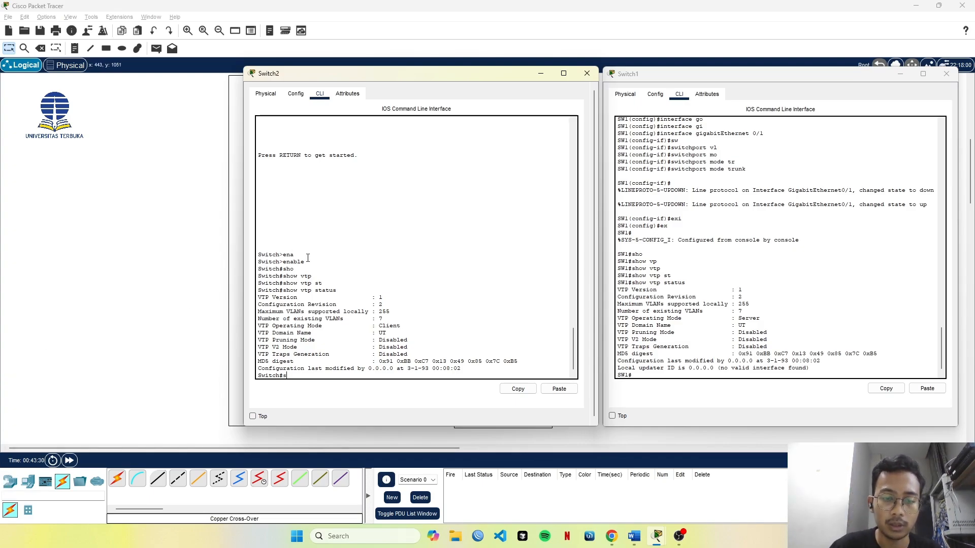
Run show interfaces trunk on Switch2 and examine Gig0/1's trunk status and its allowed and active VLANs.
{"action": "type", "text": "ho"}
{"action": "key", "text": "Tab"}
{"action": "type", "text": "in"}
{"action": "key", "text": "Tab"}
{"action": "type", "text": "tr"}
{"action": "key", "text": "Tab"}
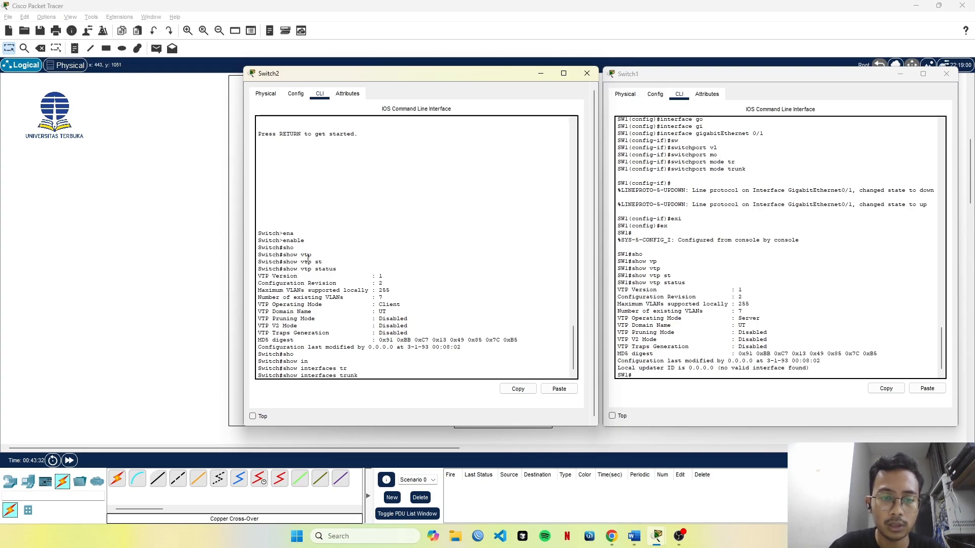
{"action": "key", "text": "Return"}
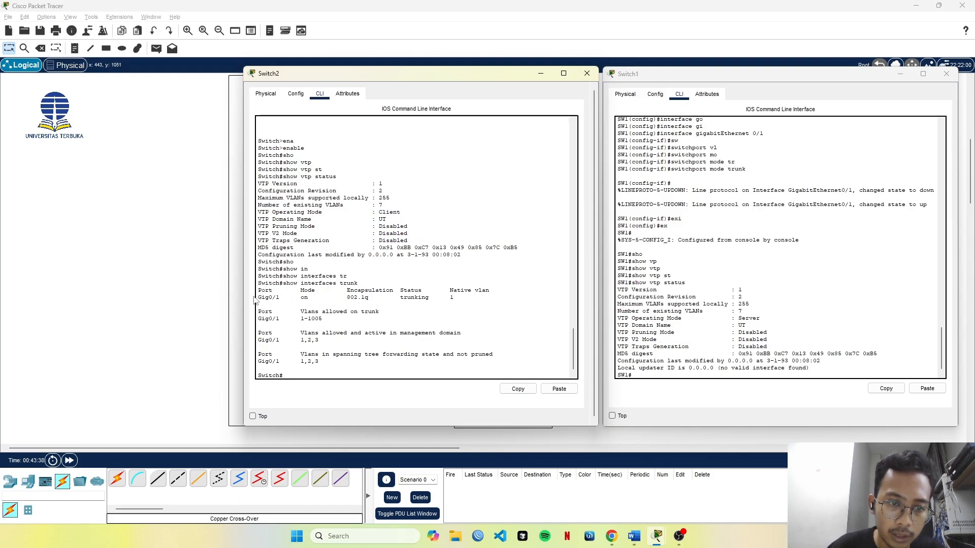
{"action": "left_click_drag", "start_coordinate": [258, 299], "coordinate": [432, 300]}
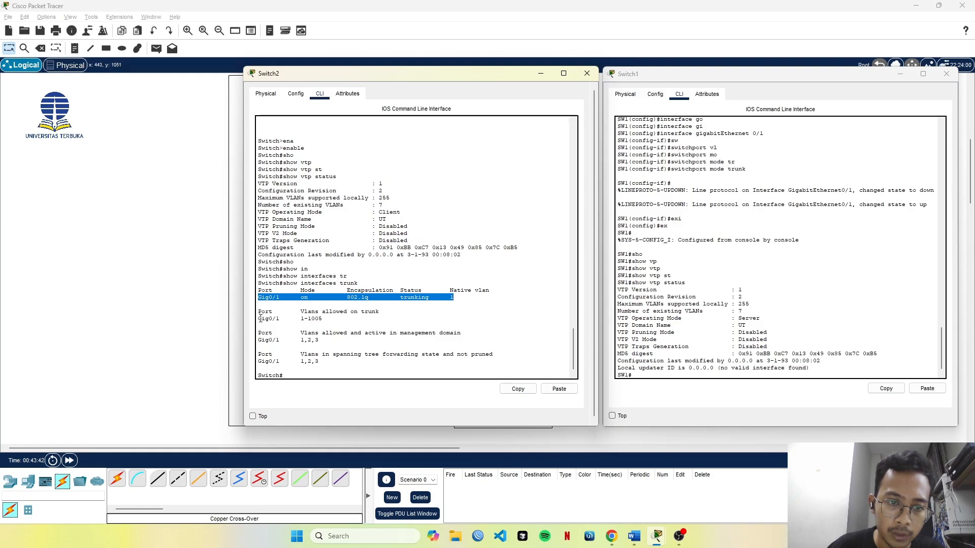
{"action": "left_click_drag", "start_coordinate": [260, 317], "coordinate": [343, 318]}
{"action": "left_click", "coordinate": [327, 318]}
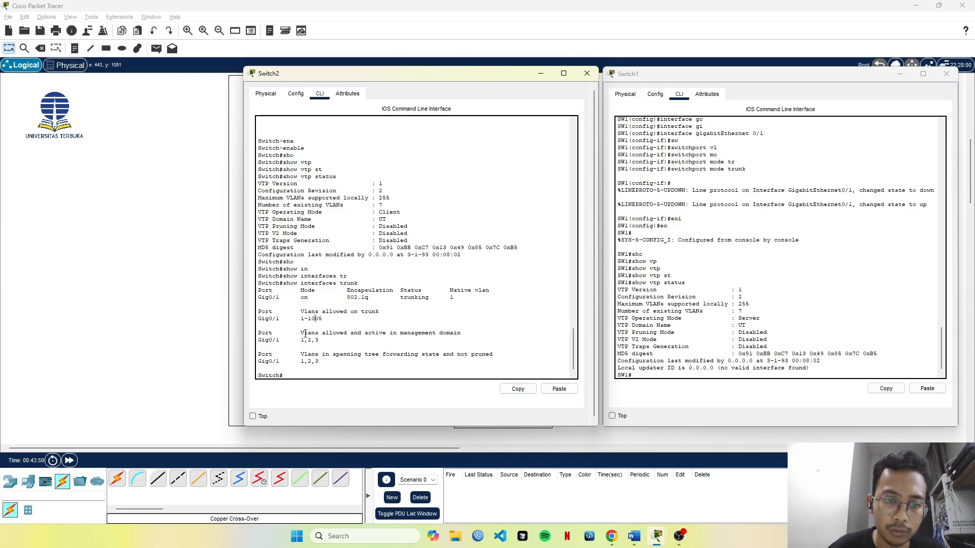
{"action": "left_click_drag", "start_coordinate": [303, 333], "coordinate": [337, 332]}
{"action": "left_click", "coordinate": [299, 340]}
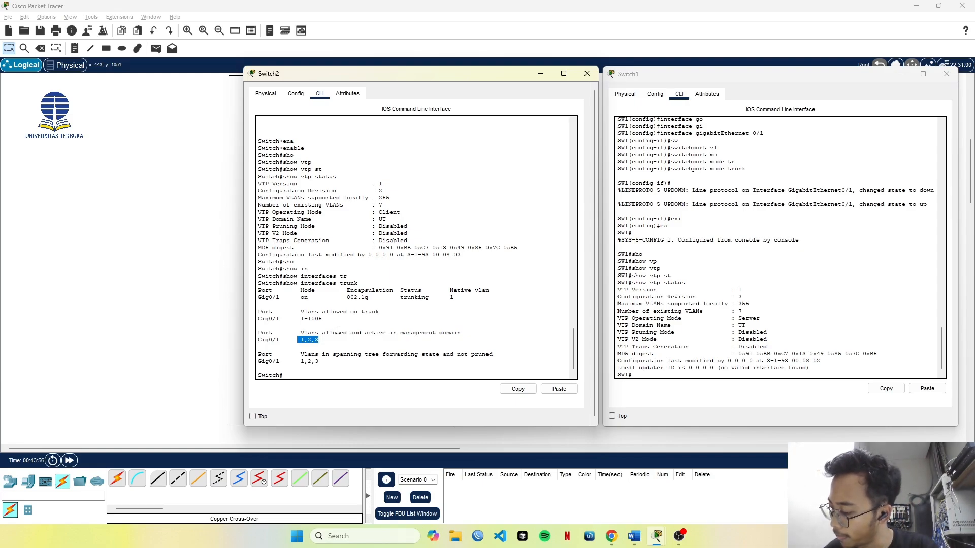
Run show interfaces trunk on Switch1 and check the VLANs allowed on its trunk.
{"action": "left_click", "coordinate": [813, 278]}
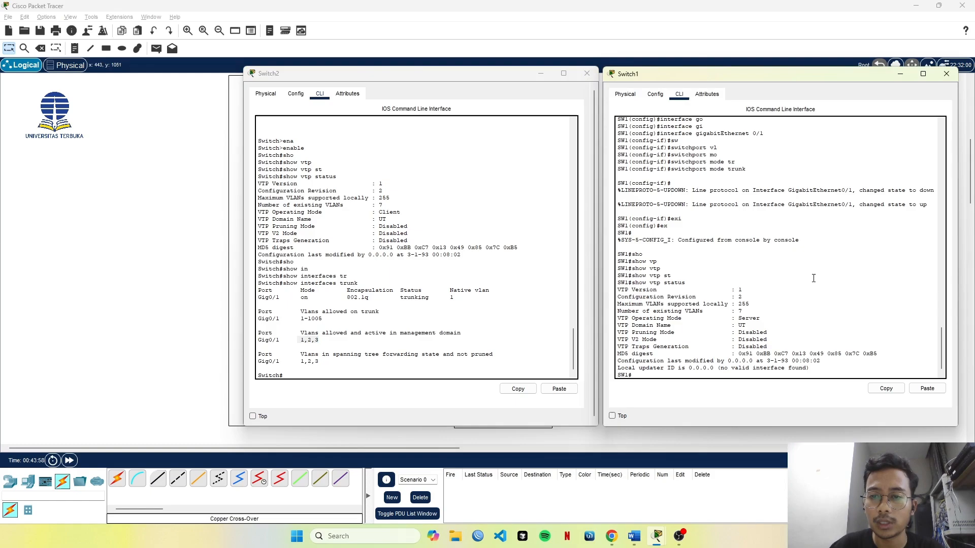
{"action": "type", "text": "swsho"}
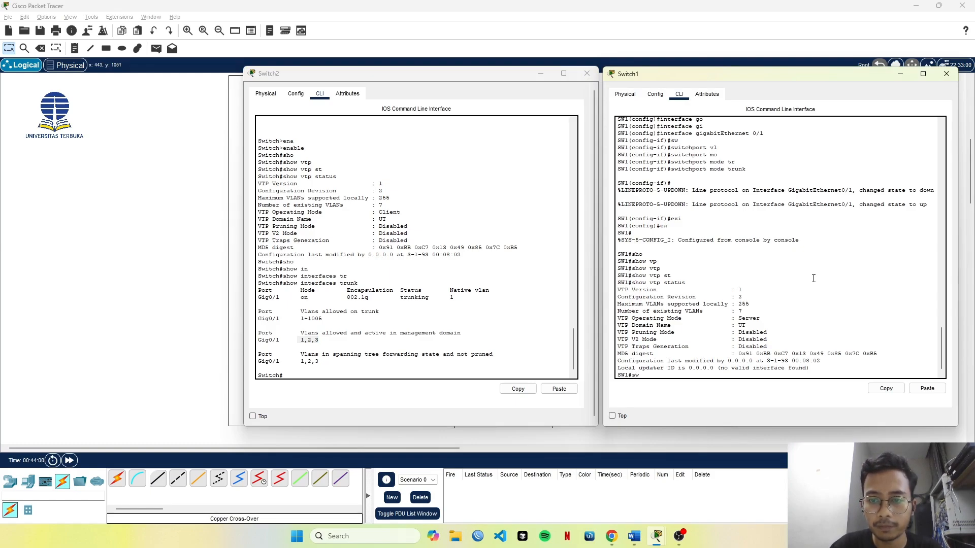
{"action": "key", "text": "Tab"}
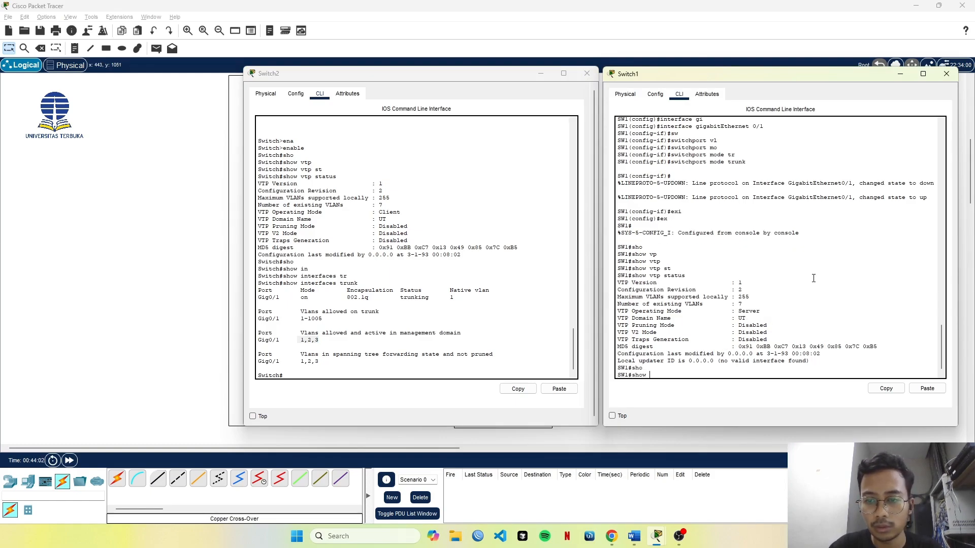
{"action": "type", "text": "tr"}
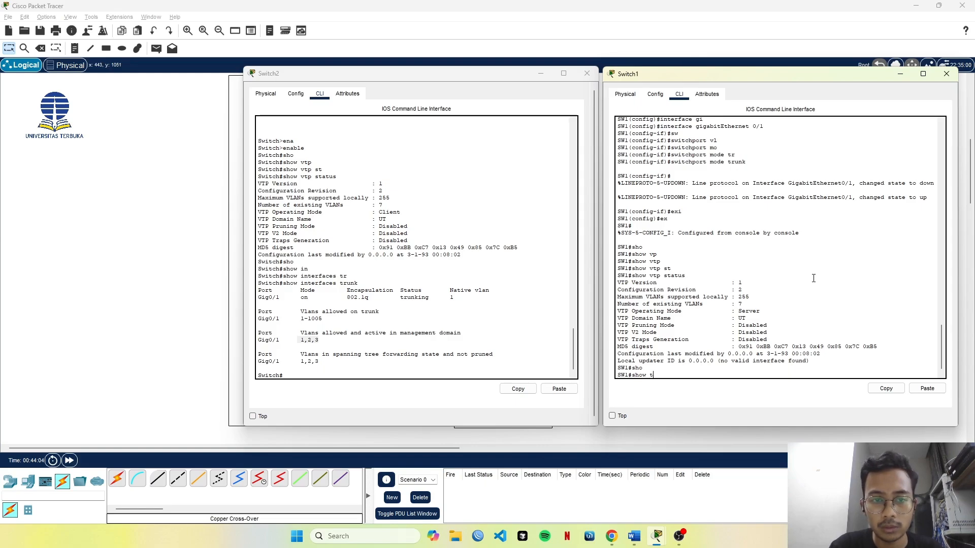
{"action": "key", "text": "Tab"}
{"action": "key", "text": "BackSpace"}
{"action": "key", "text": "BackSpace"}
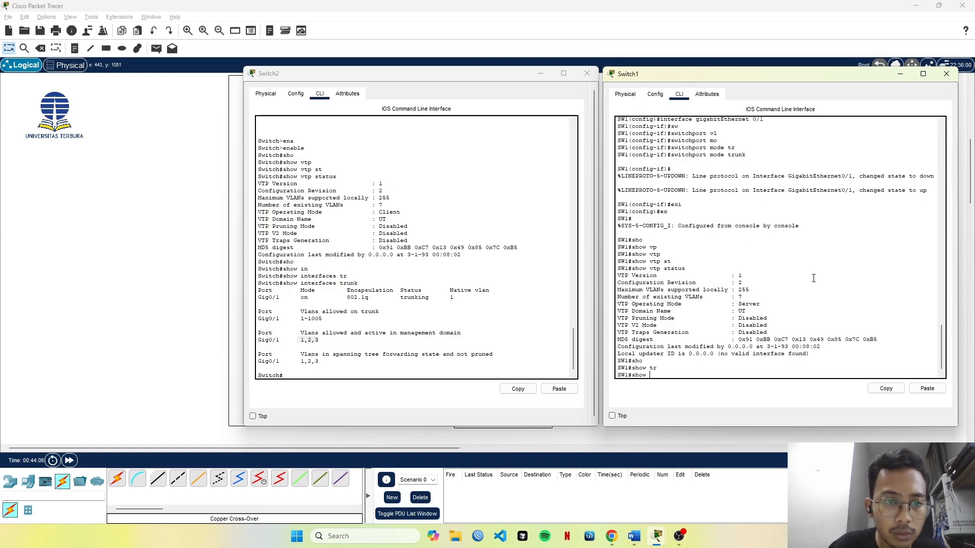
{"action": "type", "text": "i"}
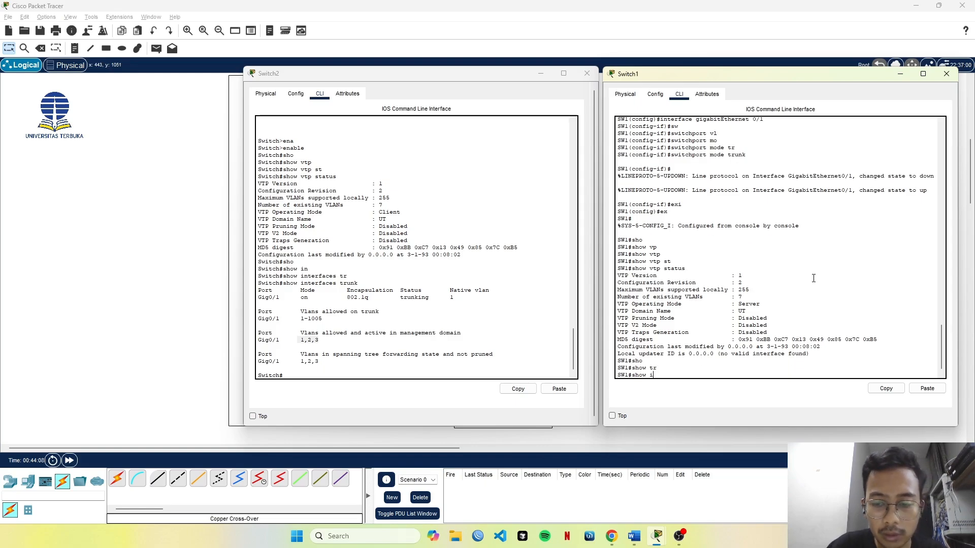
{"action": "type", "text": "n"}
{"action": "key", "text": "Tab"}
{"action": "type", "text": "tr"}
{"action": "key", "text": "Tab"}
{"action": "key", "text": "Return"}
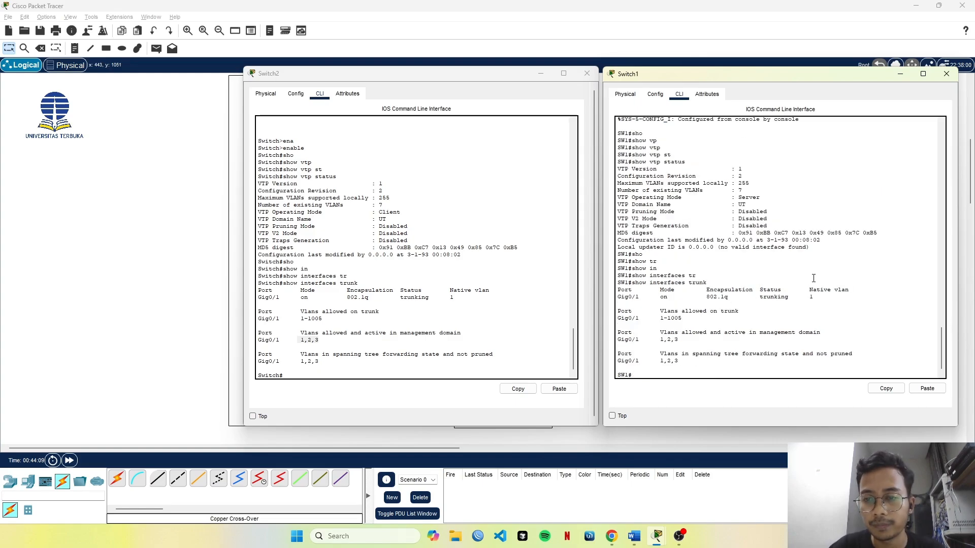
{"action": "left_click_drag", "start_coordinate": [656, 313], "coordinate": [725, 313]}
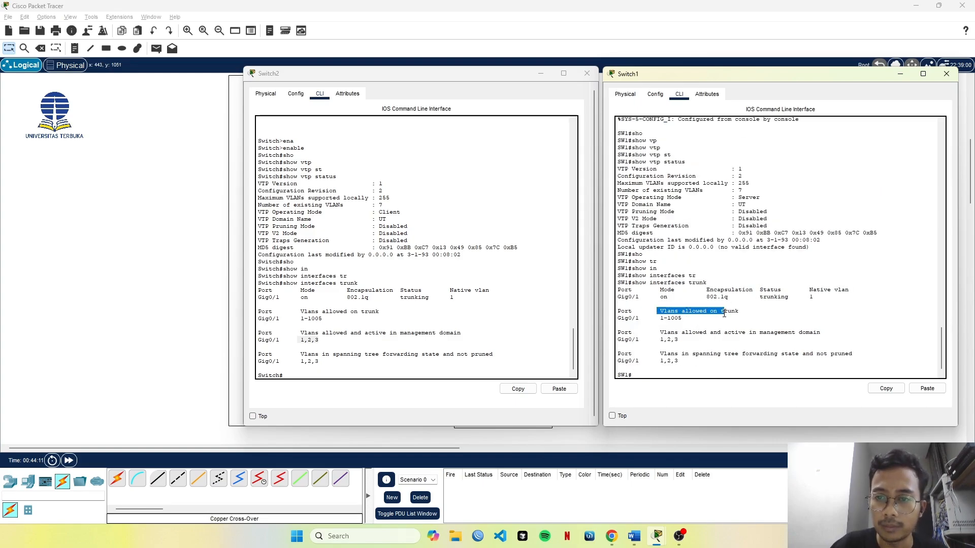
{"action": "left_click", "coordinate": [706, 334]}
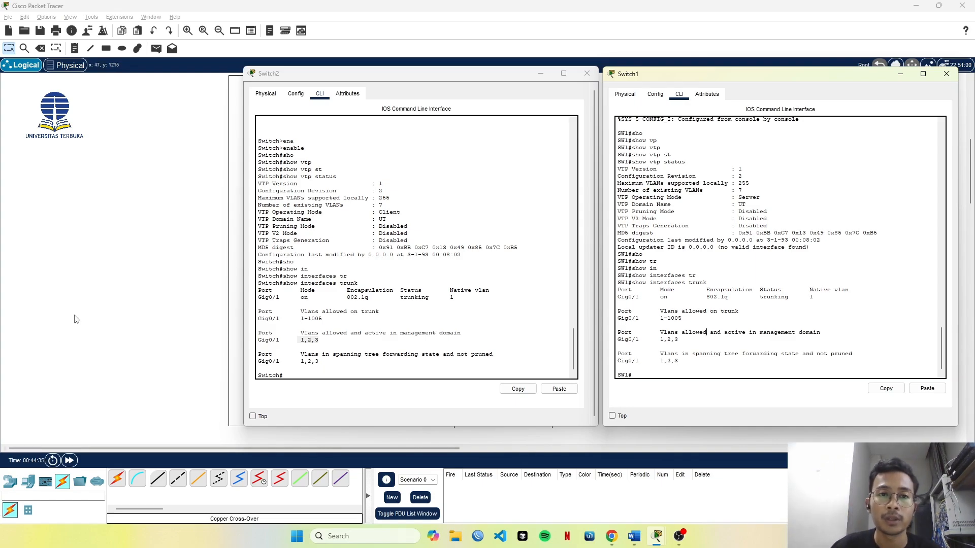
Display Switch2's full VLAN table and port assignments with show vlan.
{"action": "left_click", "coordinate": [424, 294]}
{"action": "type", "text": "shwo"}
{"action": "key", "text": "Tab"}
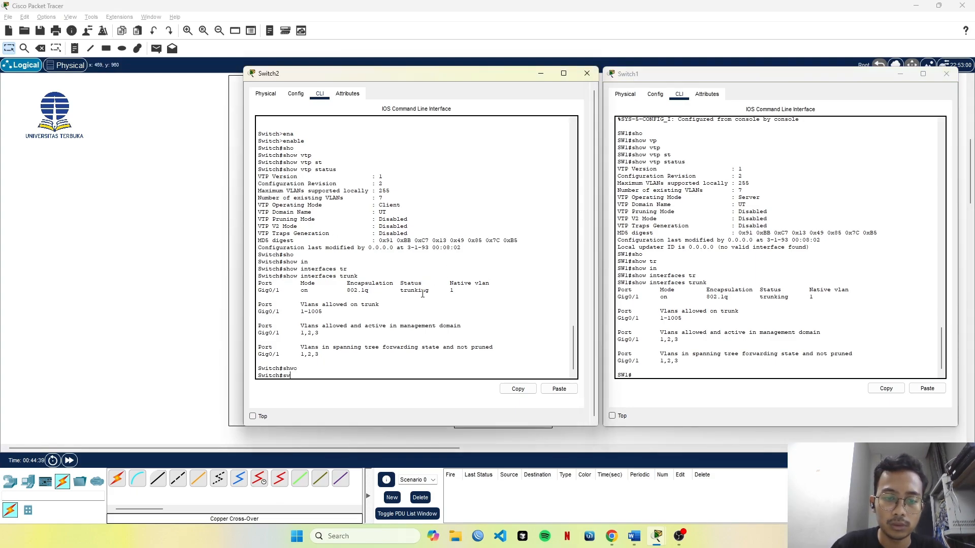
{"action": "type", "text": "sho"}
{"action": "key", "text": "Tab"}
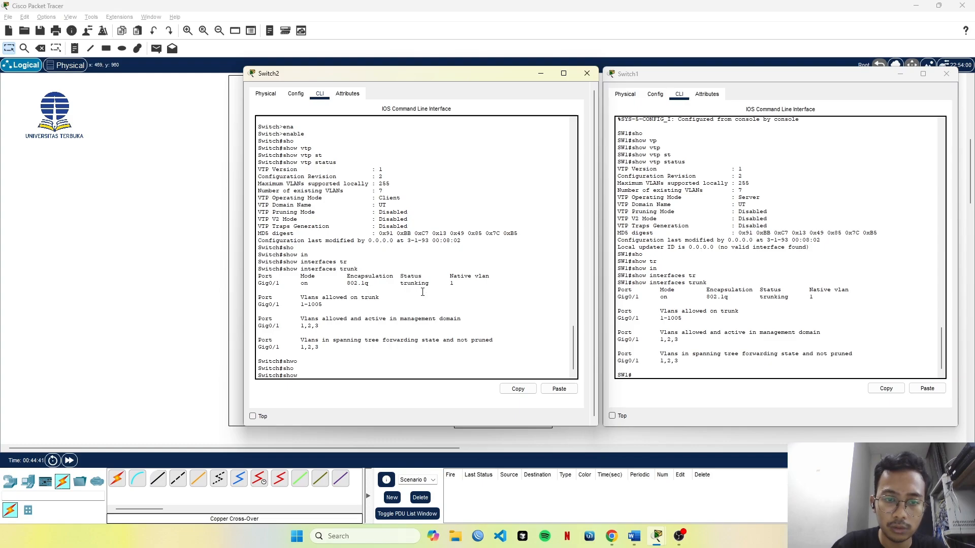
{"action": "type", "text": "vl"}
{"action": "key", "text": "Tab"}
{"action": "key", "text": "Return"}
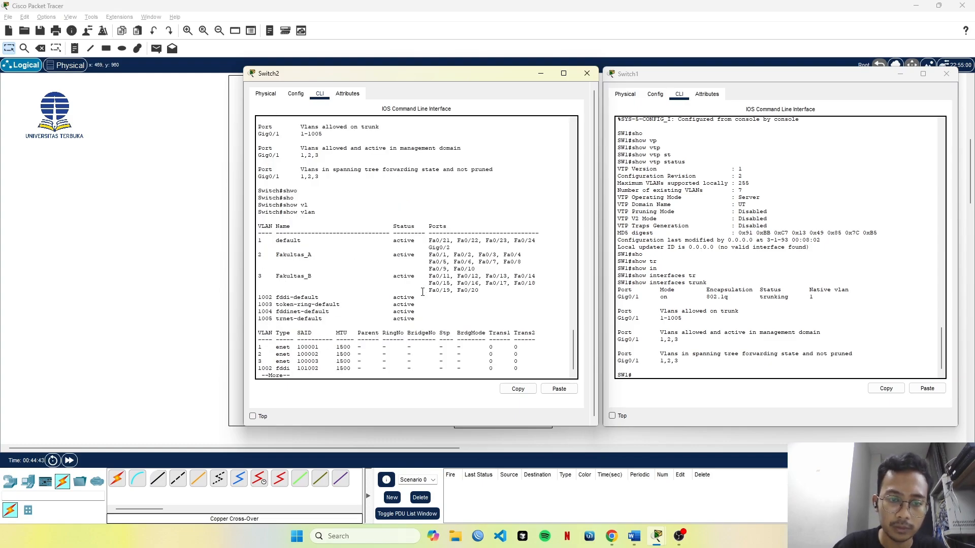
{"action": "key", "text": "space"}
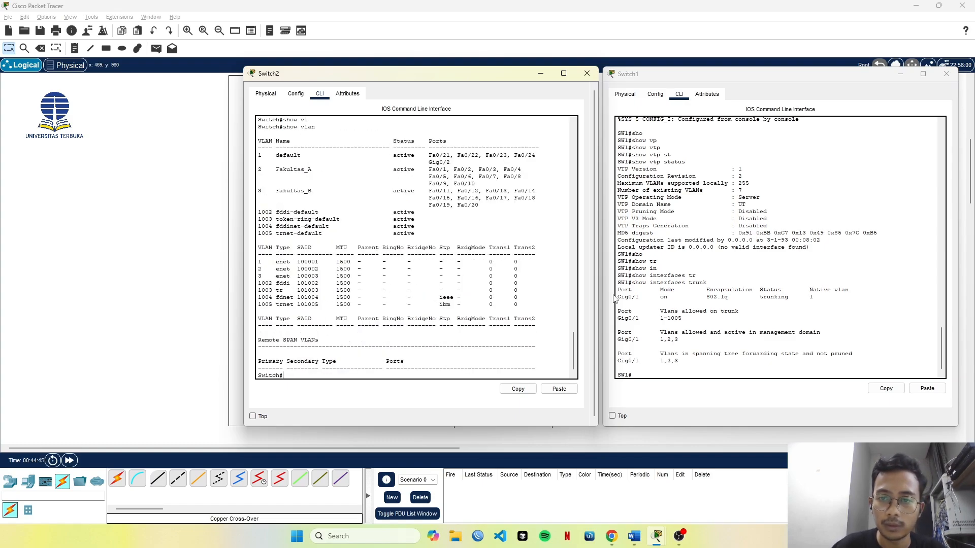
Run show vlan on Switch1 and examine the ports assigned to VLAN 2 Fakultas_A and VLAN 3 Fakultas_B.
{"action": "left_click", "coordinate": [616, 300]}
{"action": "type", "text": "show"}
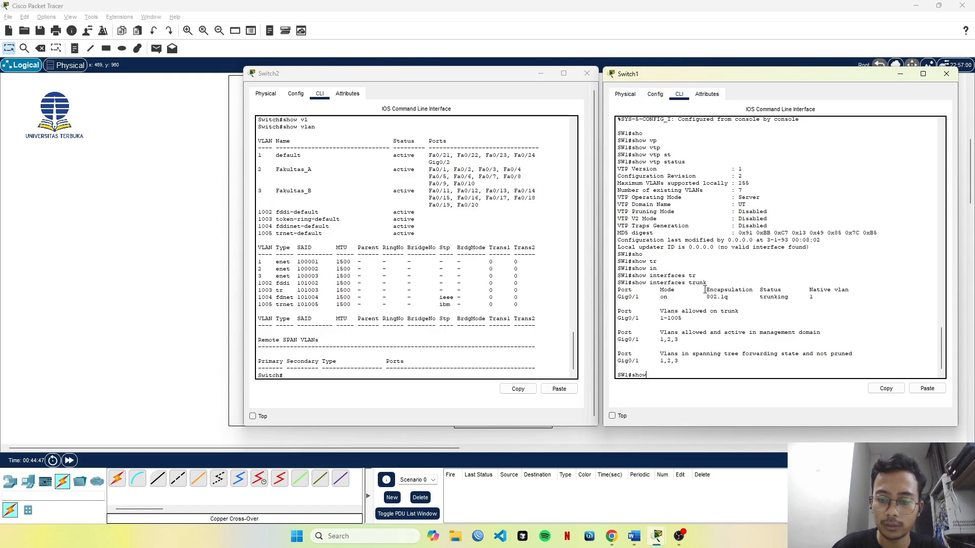
{"action": "type", "text": " vlan"}
{"action": "key", "text": "Return"}
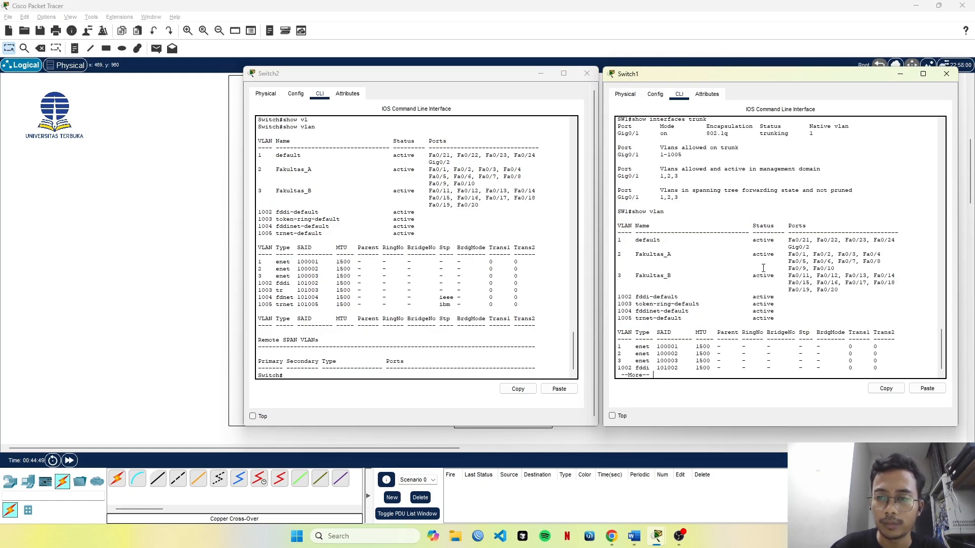
{"action": "left_click", "coordinate": [652, 253]}
{"action": "left_click_drag", "start_coordinate": [627, 249], "coordinate": [748, 273]}
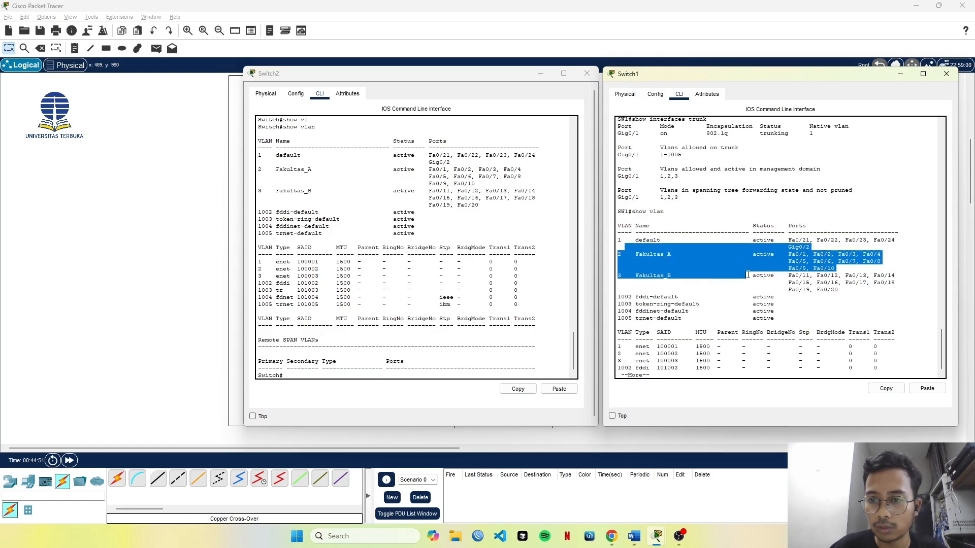
{"action": "left_click", "coordinate": [742, 254]}
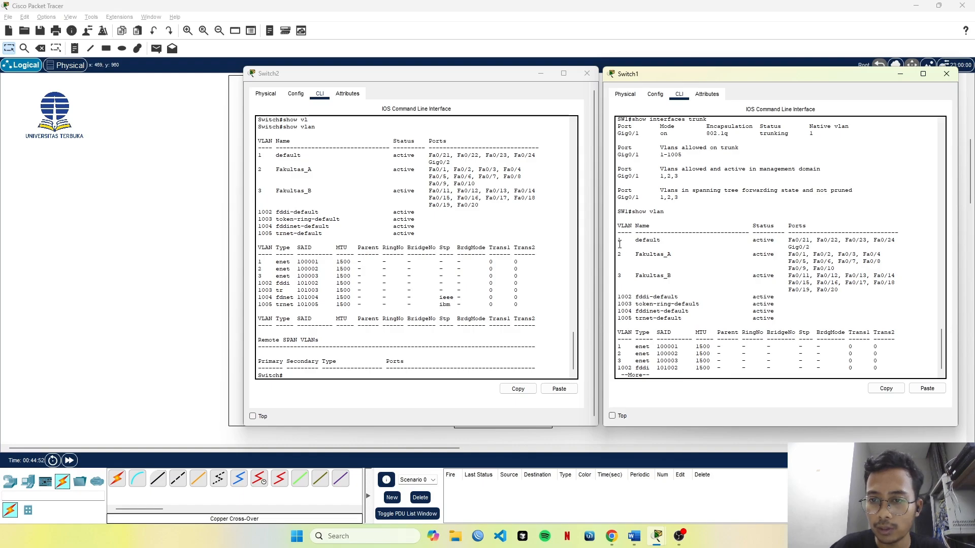
{"action": "left_click_drag", "start_coordinate": [620, 253], "coordinate": [874, 277]}
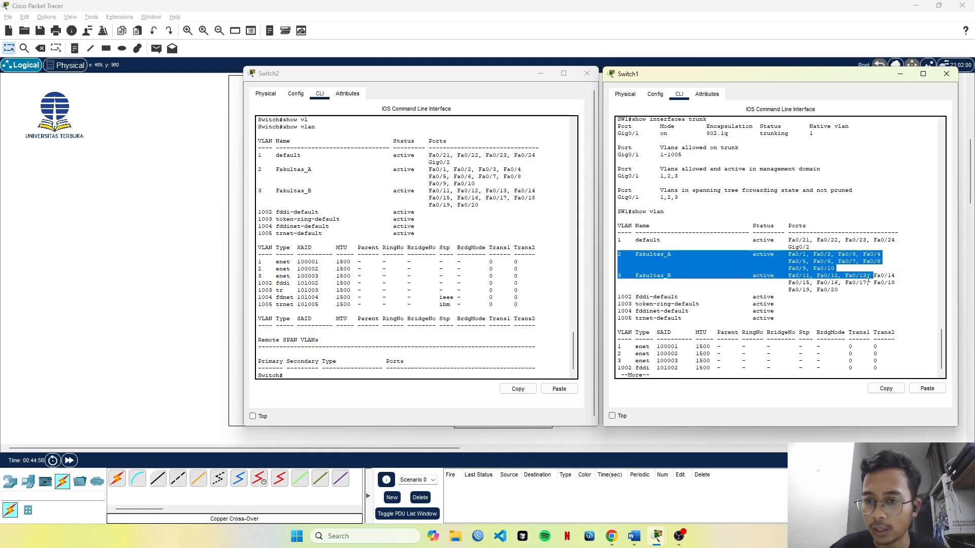
{"action": "left_click", "coordinate": [639, 258]}
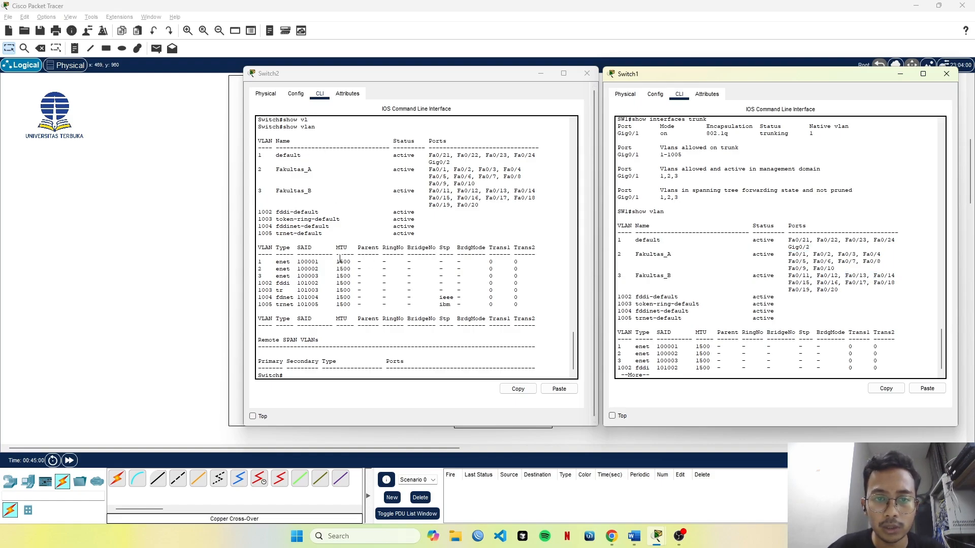
Review Switch2's show vlan table and compare its VLAN 1, 2 and 3 port assignments with Switch1's.
{"action": "left_click", "coordinate": [340, 259]}
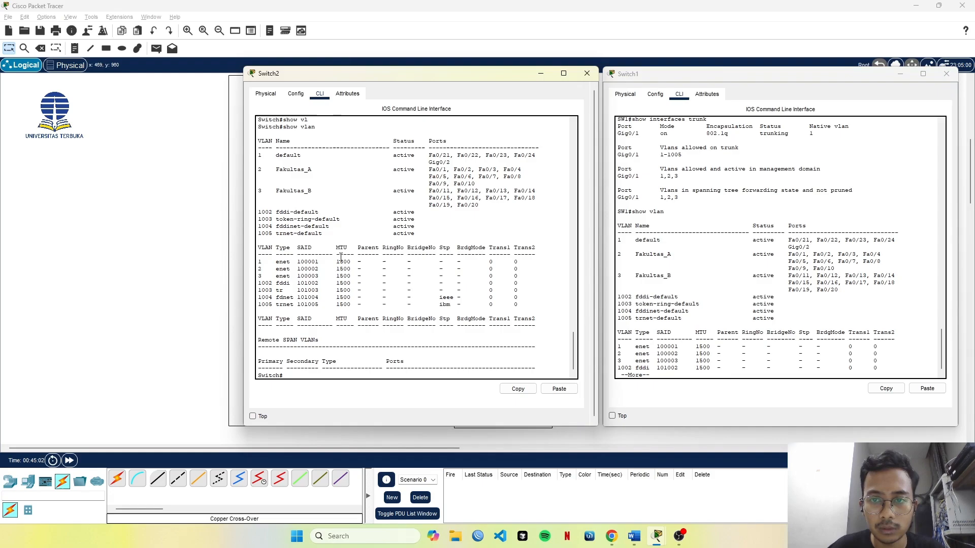
{"action": "scroll", "coordinate": [318, 257], "scroll_direction": "up", "scroll_amount": 6}
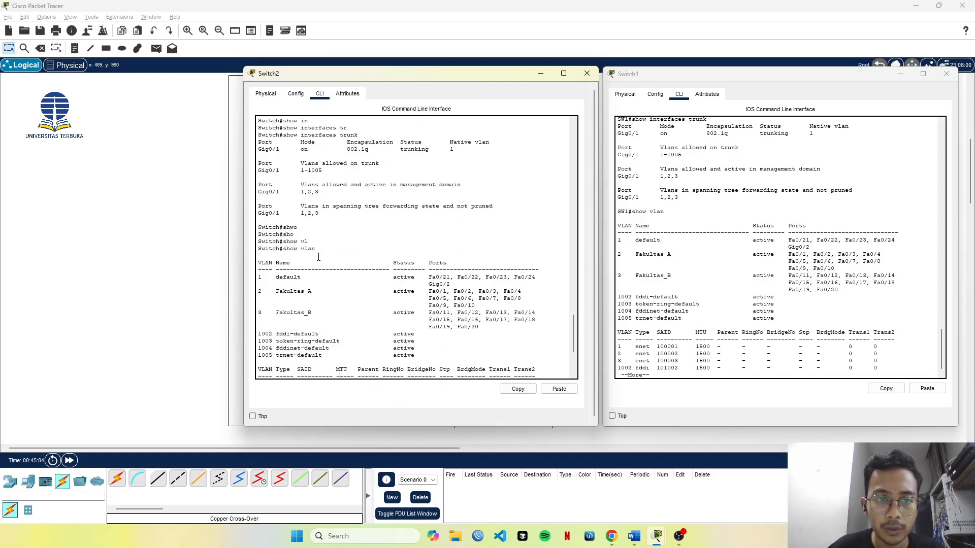
{"action": "left_click_drag", "start_coordinate": [258, 261], "coordinate": [325, 298]}
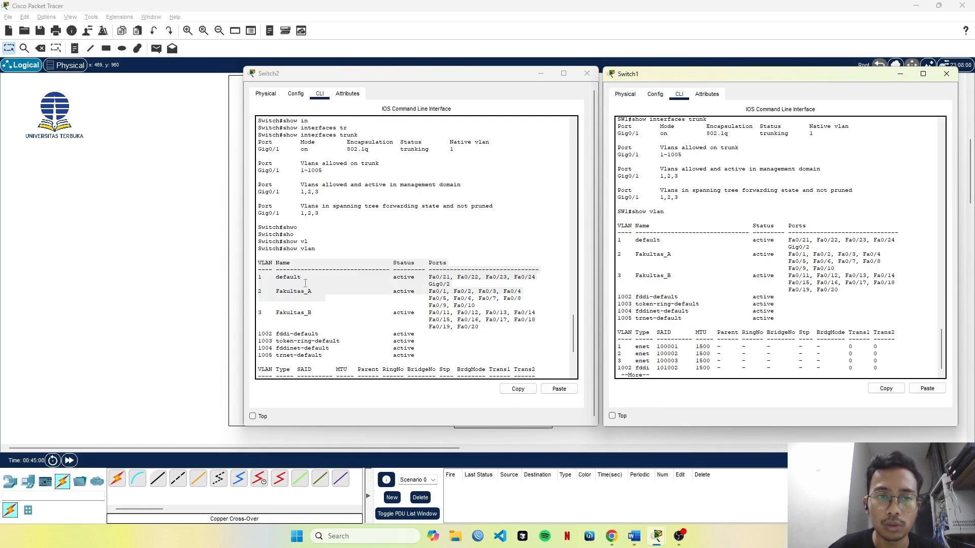
{"action": "left_click", "coordinate": [282, 283]}
{"action": "left_click_drag", "start_coordinate": [257, 262], "coordinate": [491, 325]}
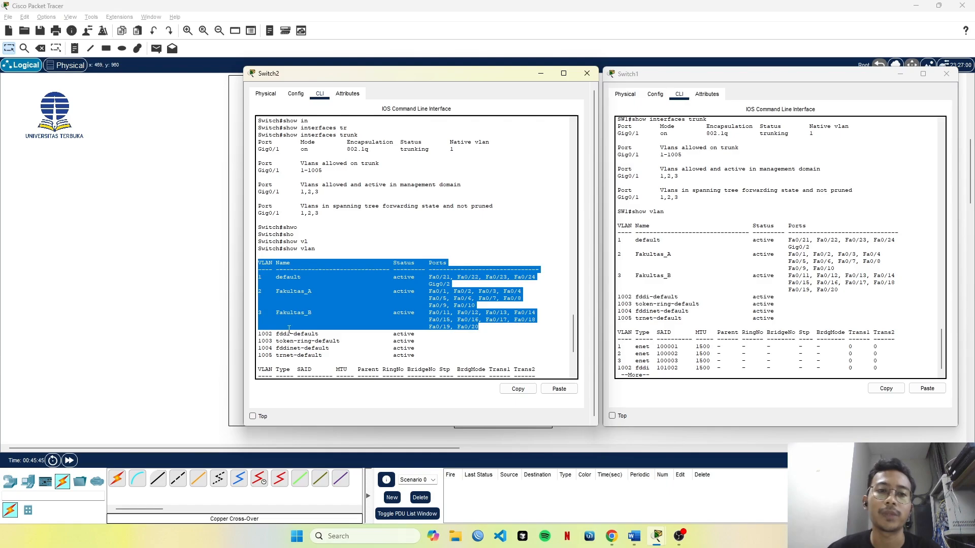
Open PC1's Command Prompt beside the topology and ping 192.168.2.2.
{"action": "left_click", "coordinate": [126, 195]}
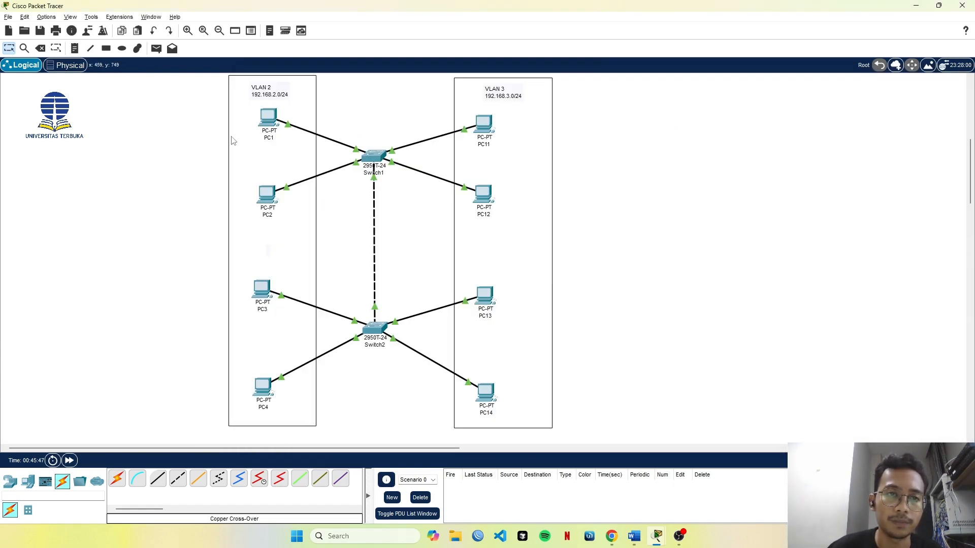
{"action": "left_click", "coordinate": [268, 120]}
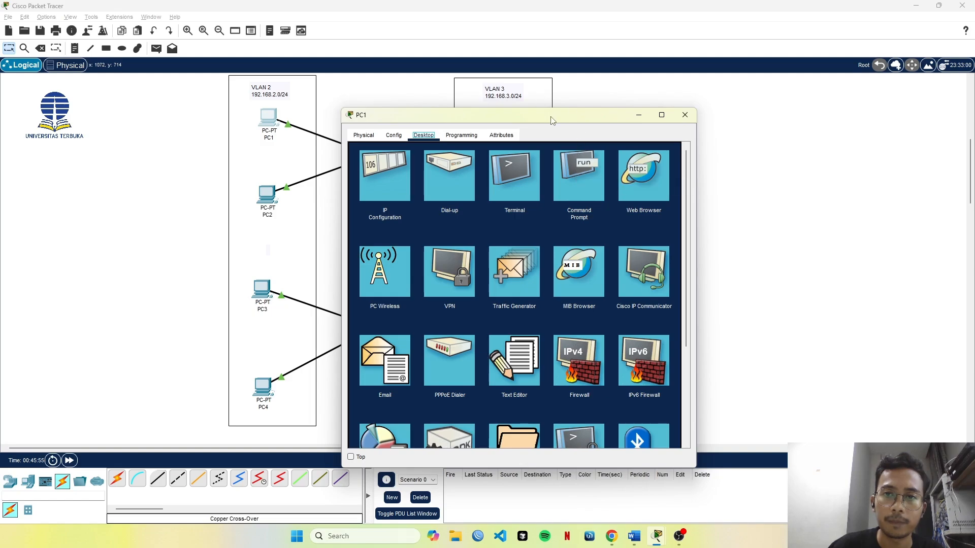
{"action": "left_click_drag", "start_coordinate": [550, 120], "coordinate": [783, 104]}
{"action": "left_click", "coordinate": [812, 157]}
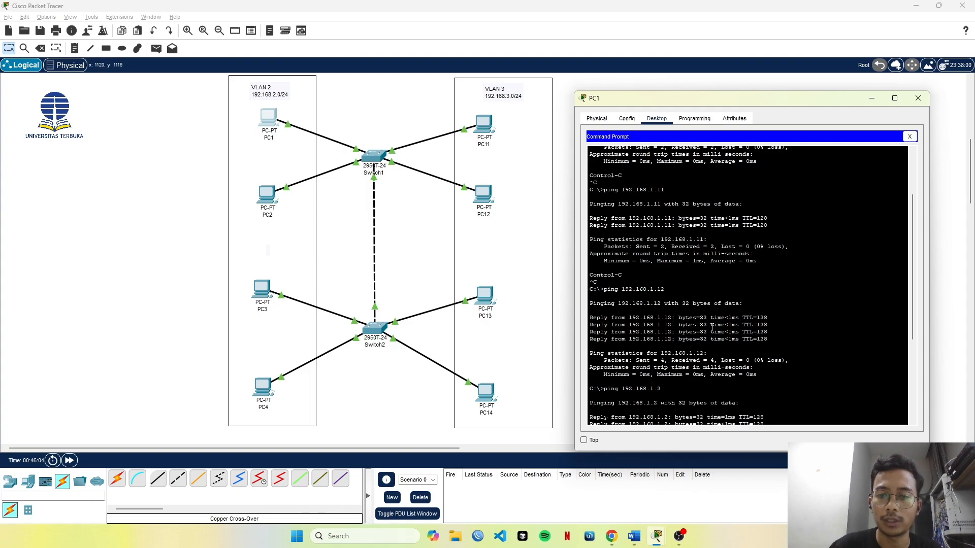
{"action": "scroll", "coordinate": [712, 329], "scroll_direction": "down", "scroll_amount": 7}
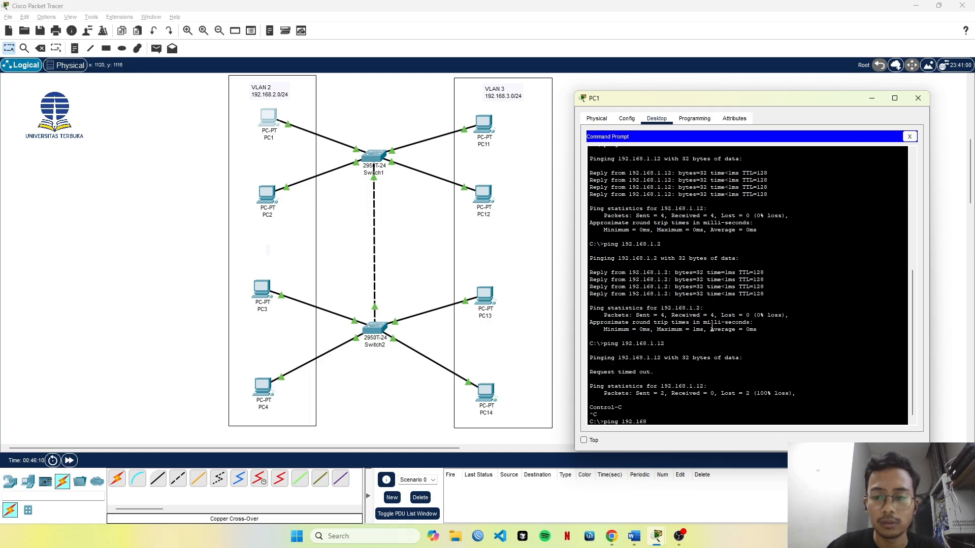
{"action": "type", "text": ".2.2"}
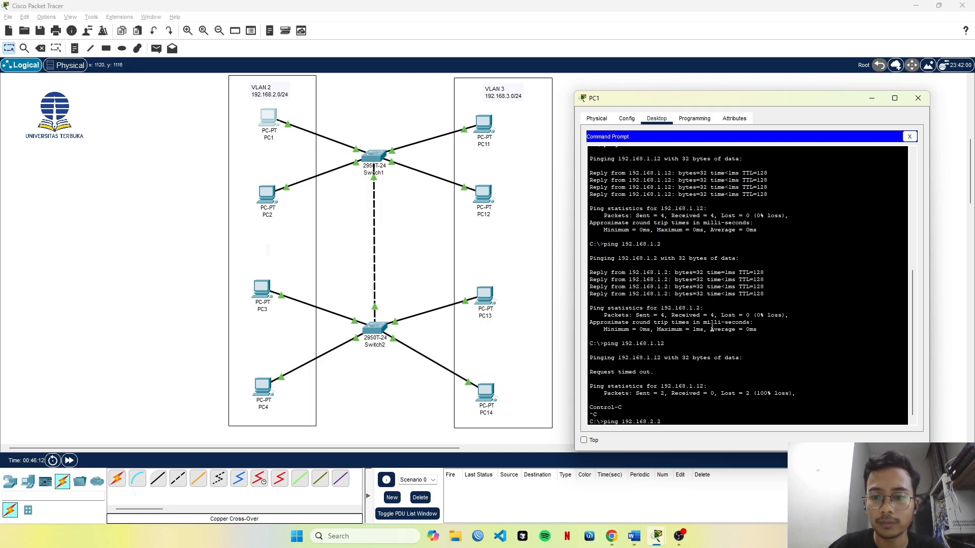
{"action": "key", "text": "Return"}
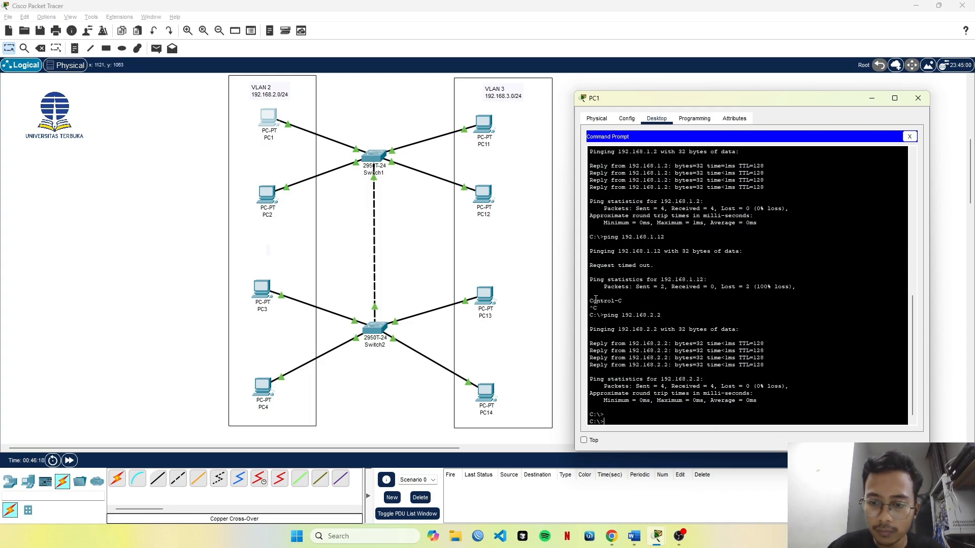
Ping 192.168.2.3 and 192.168.2.4 from PC1 to test VLAN 2 connectivity across the two switches.
{"action": "key", "text": "Up"}
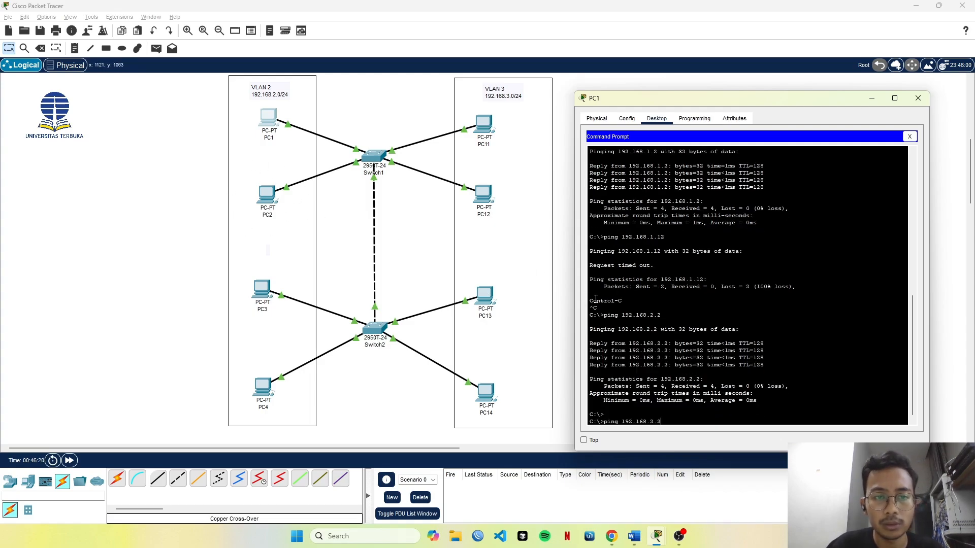
{"action": "key", "text": "Return"}
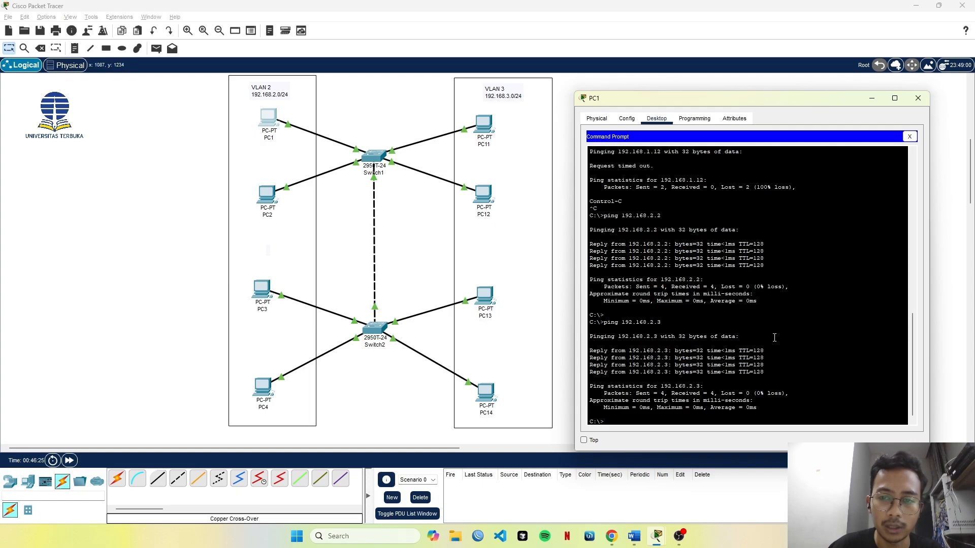
{"action": "key", "text": "Return"}
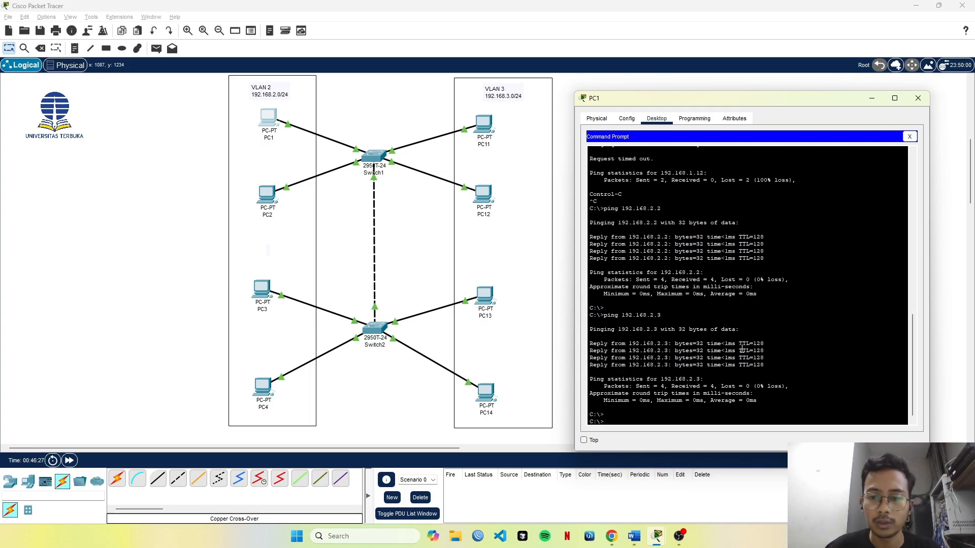
{"action": "key", "text": "Up"}
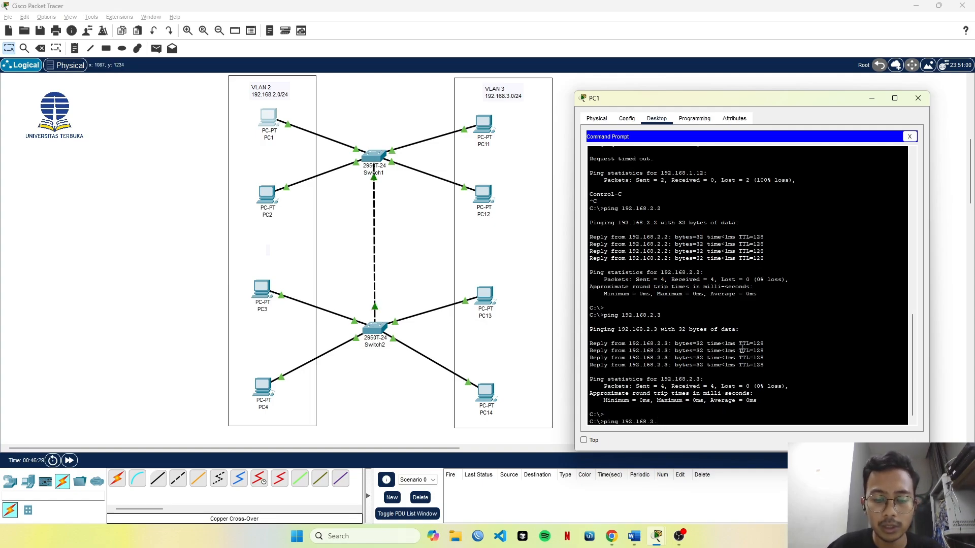
{"action": "type", "text": "4"}
{"action": "key", "text": "Return"}
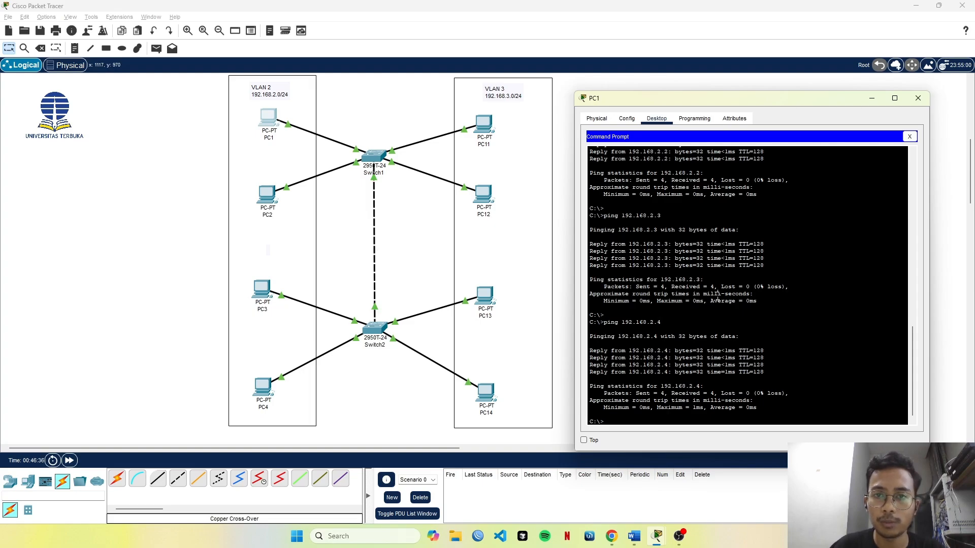
Ping 192.168.3.1 from PC1 to test reachability between VLAN 2 and VLAN 3, and interrupt the ping.
{"action": "key", "text": "Up"}
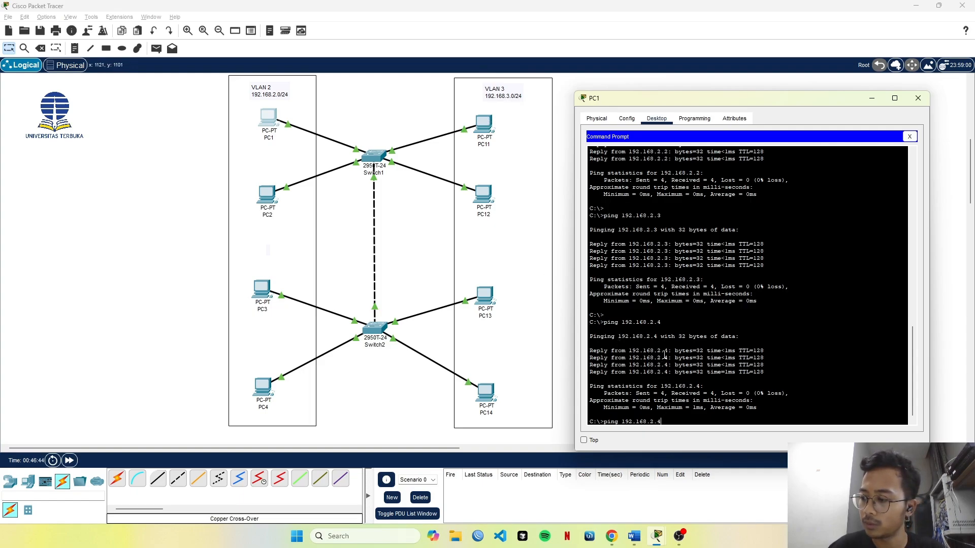
{"action": "key", "text": "BackSpace"}
{"action": "key", "text": "BackSpace"}
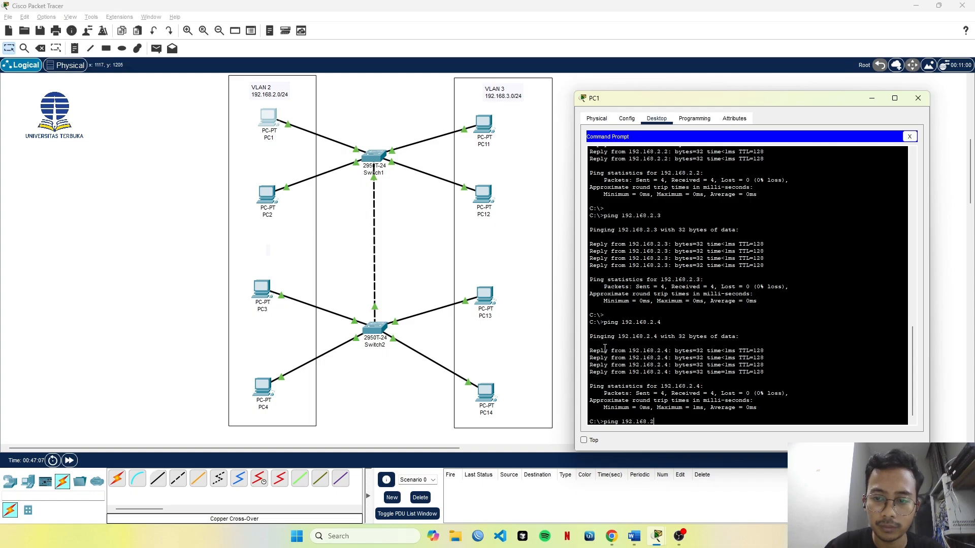
{"action": "type", "text": ".1"}
{"action": "key", "text": "Return"}
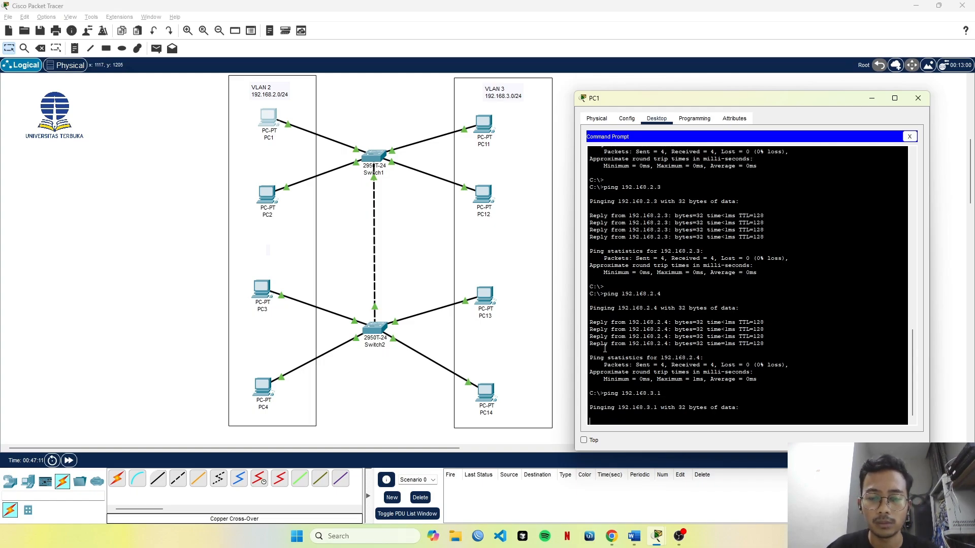
{"action": "key", "text": "ctrl+c"}
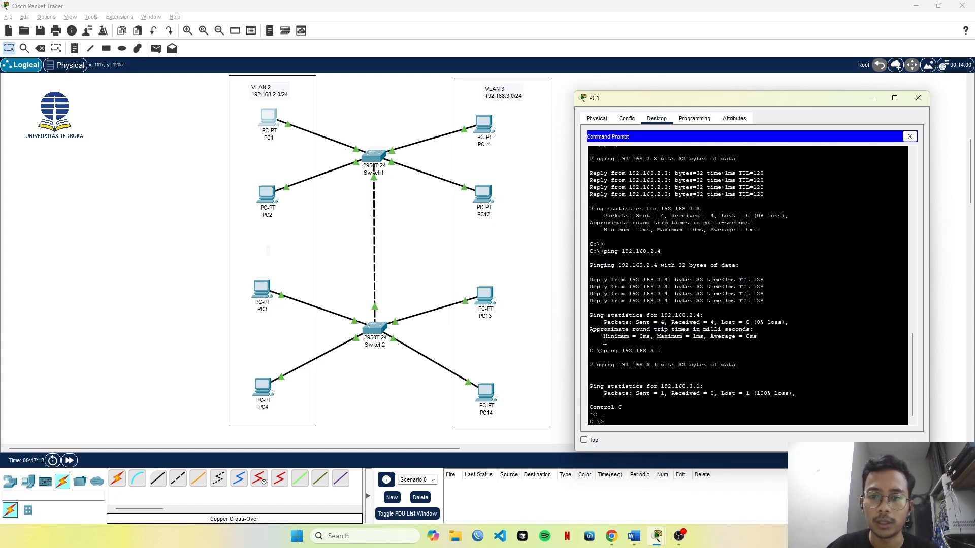
Ping the VLAN 3 addresses 192.168.3.2 and 192.168.3.4 from PC1, interrupting each ping.
{"action": "key", "text": "Up"}
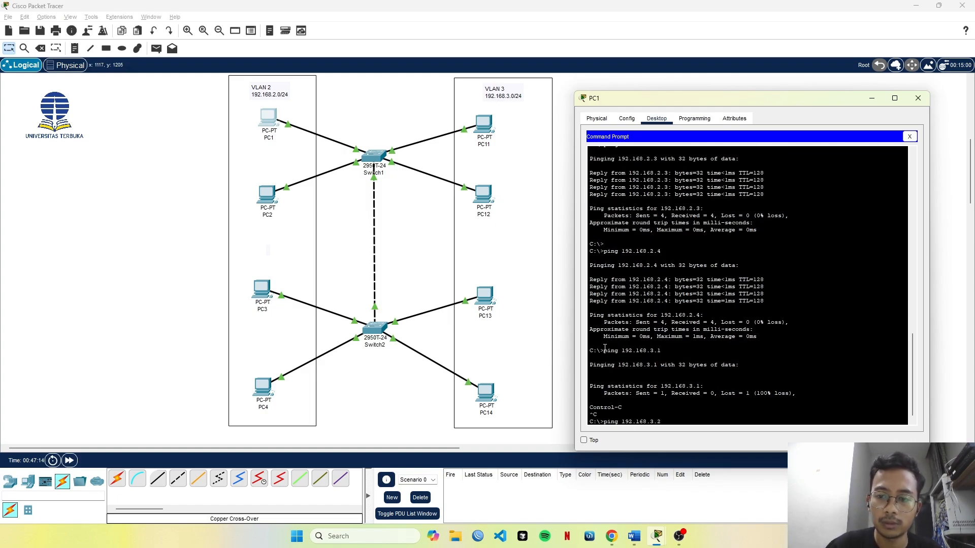
{"action": "key", "text": "Return"}
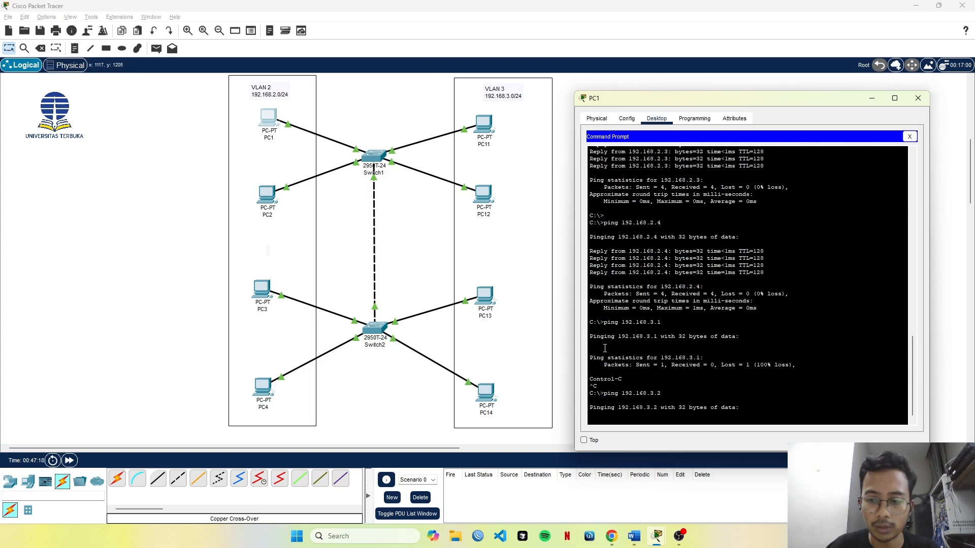
{"action": "key", "text": "ctrl+c"}
{"action": "key", "text": "Up"}
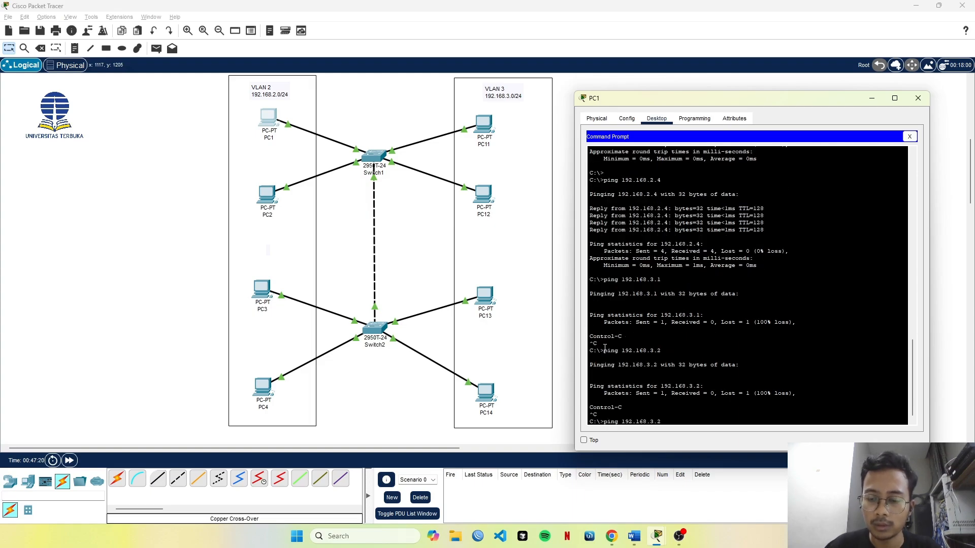
{"action": "type", "text": "4"}
{"action": "key", "text": "Return"}
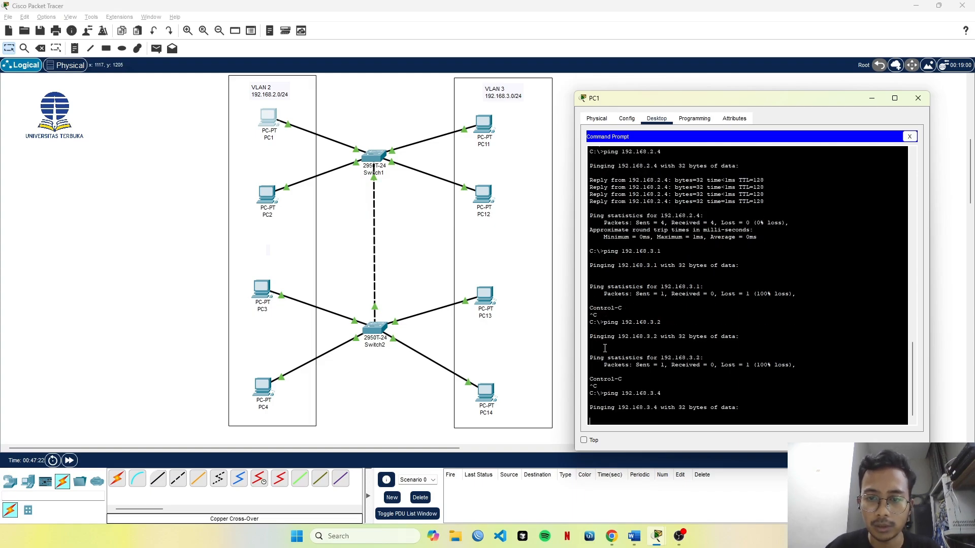
{"action": "key", "text": "ctrl+c"}
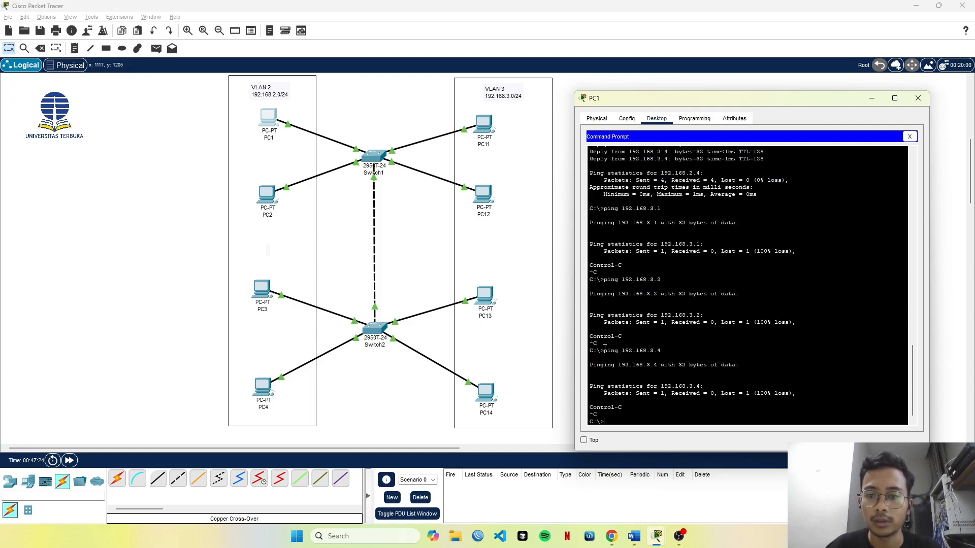
Repeat the ping to 192.168.3.1 from PC1 and interrupt it.
{"action": "key", "text": "Up"}
{"action": "key", "text": "Return"}
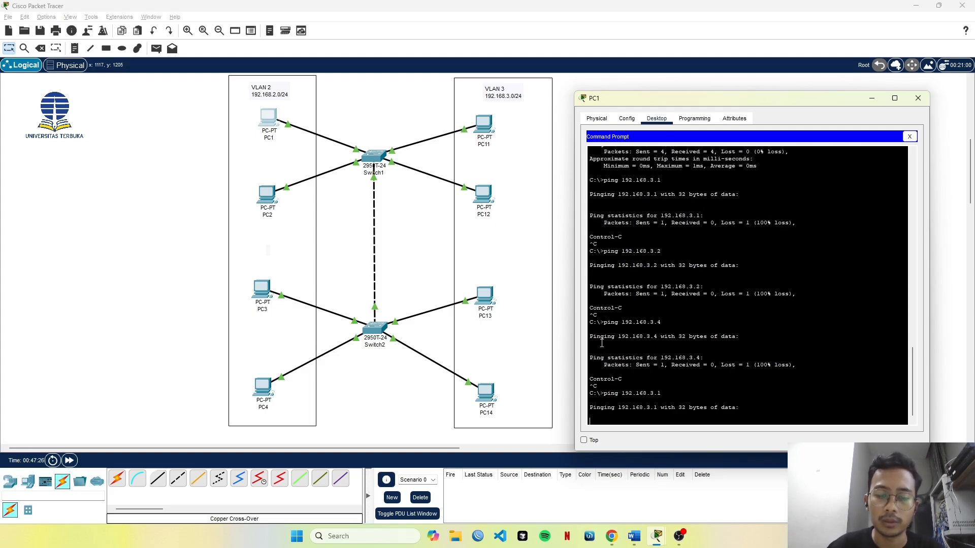
{"action": "key", "text": "ctrl+c"}
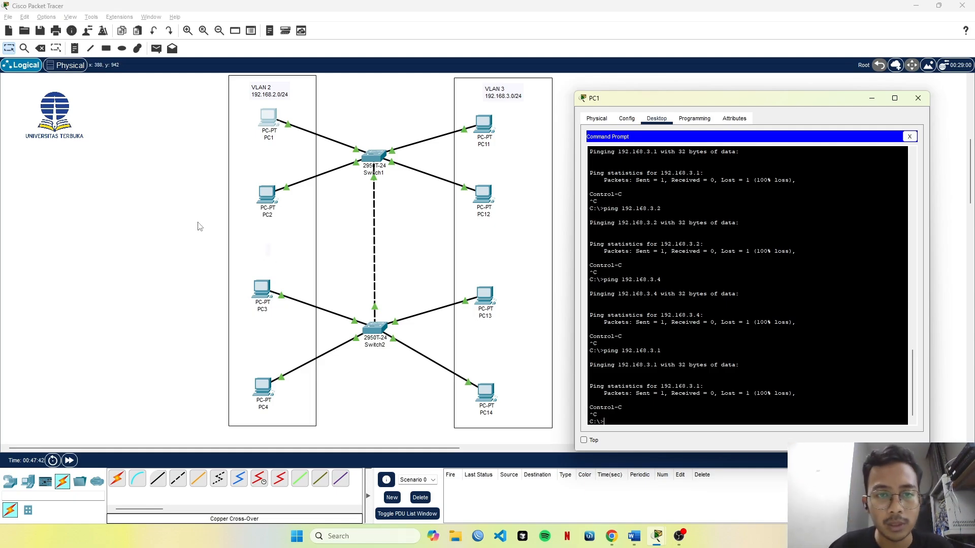
Return to the topology and check which ports the link between Switch1 and Switch2 uses.
{"action": "left_click", "coordinate": [330, 221]}
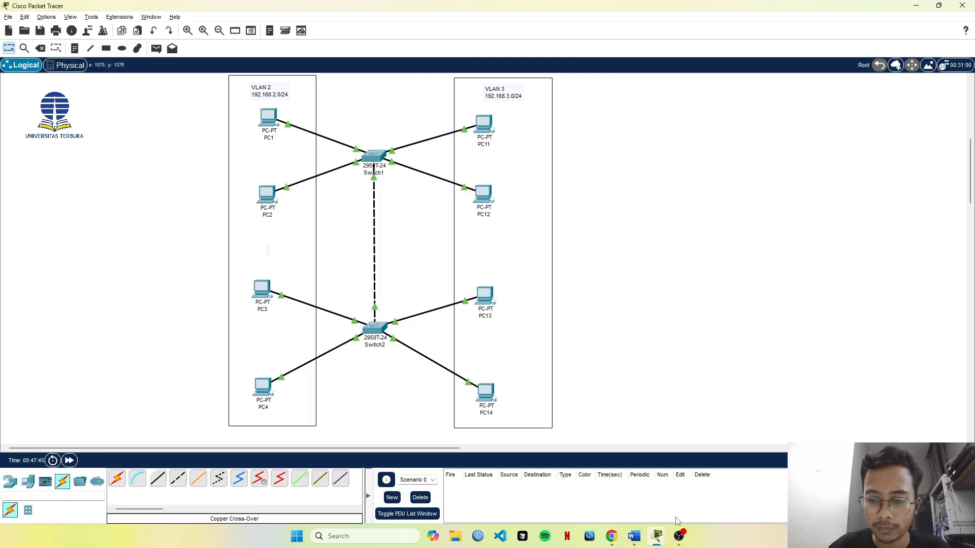
{"action": "mouse_move", "coordinate": [679, 538]}
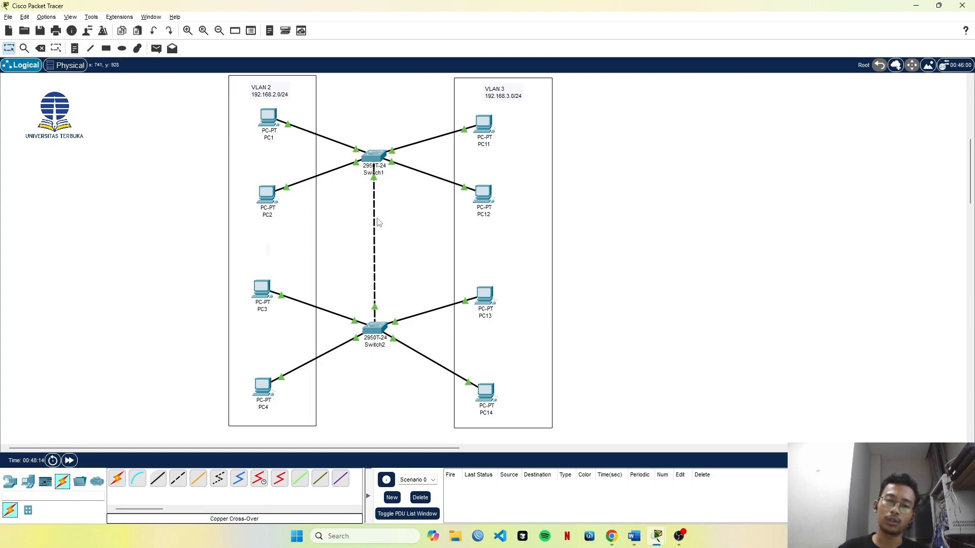
{"action": "mouse_move", "coordinate": [377, 243]}
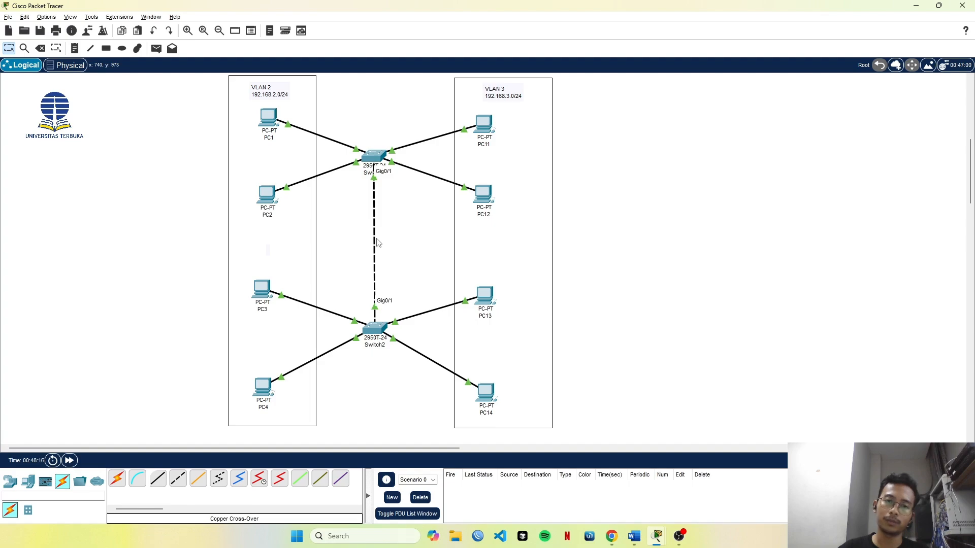